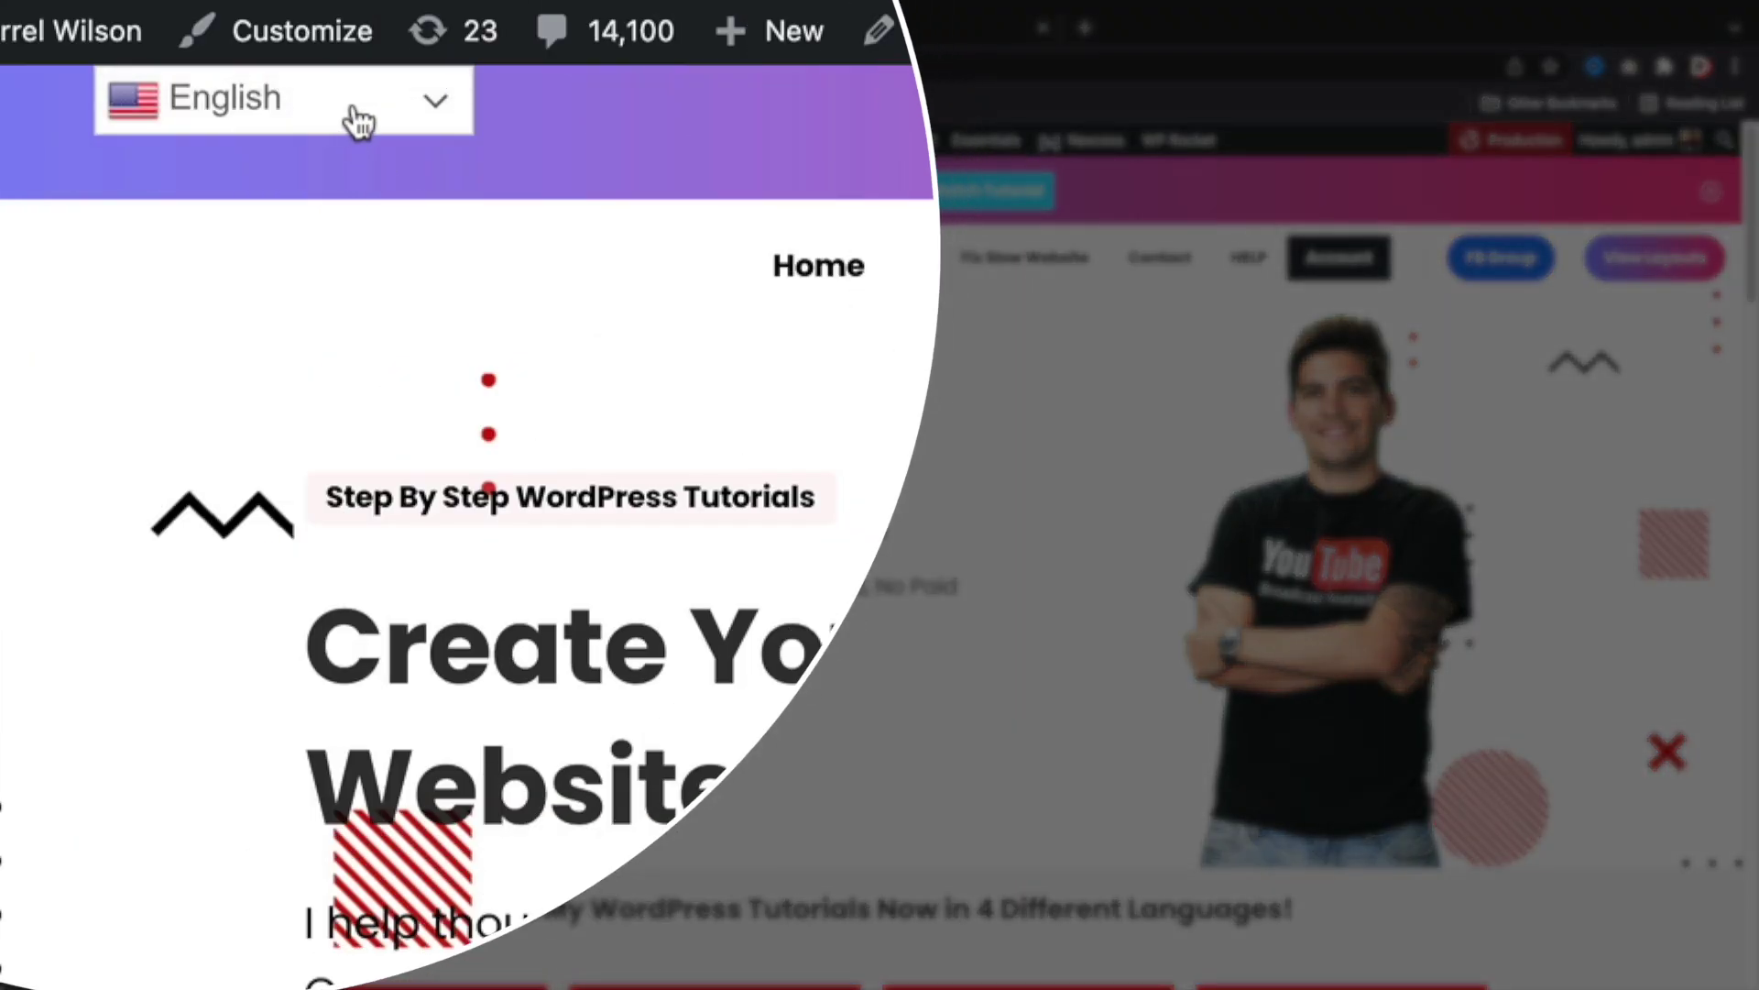
Step: Switch the website's language to Español and search Google for its translated main heading
left_click(266, 184)
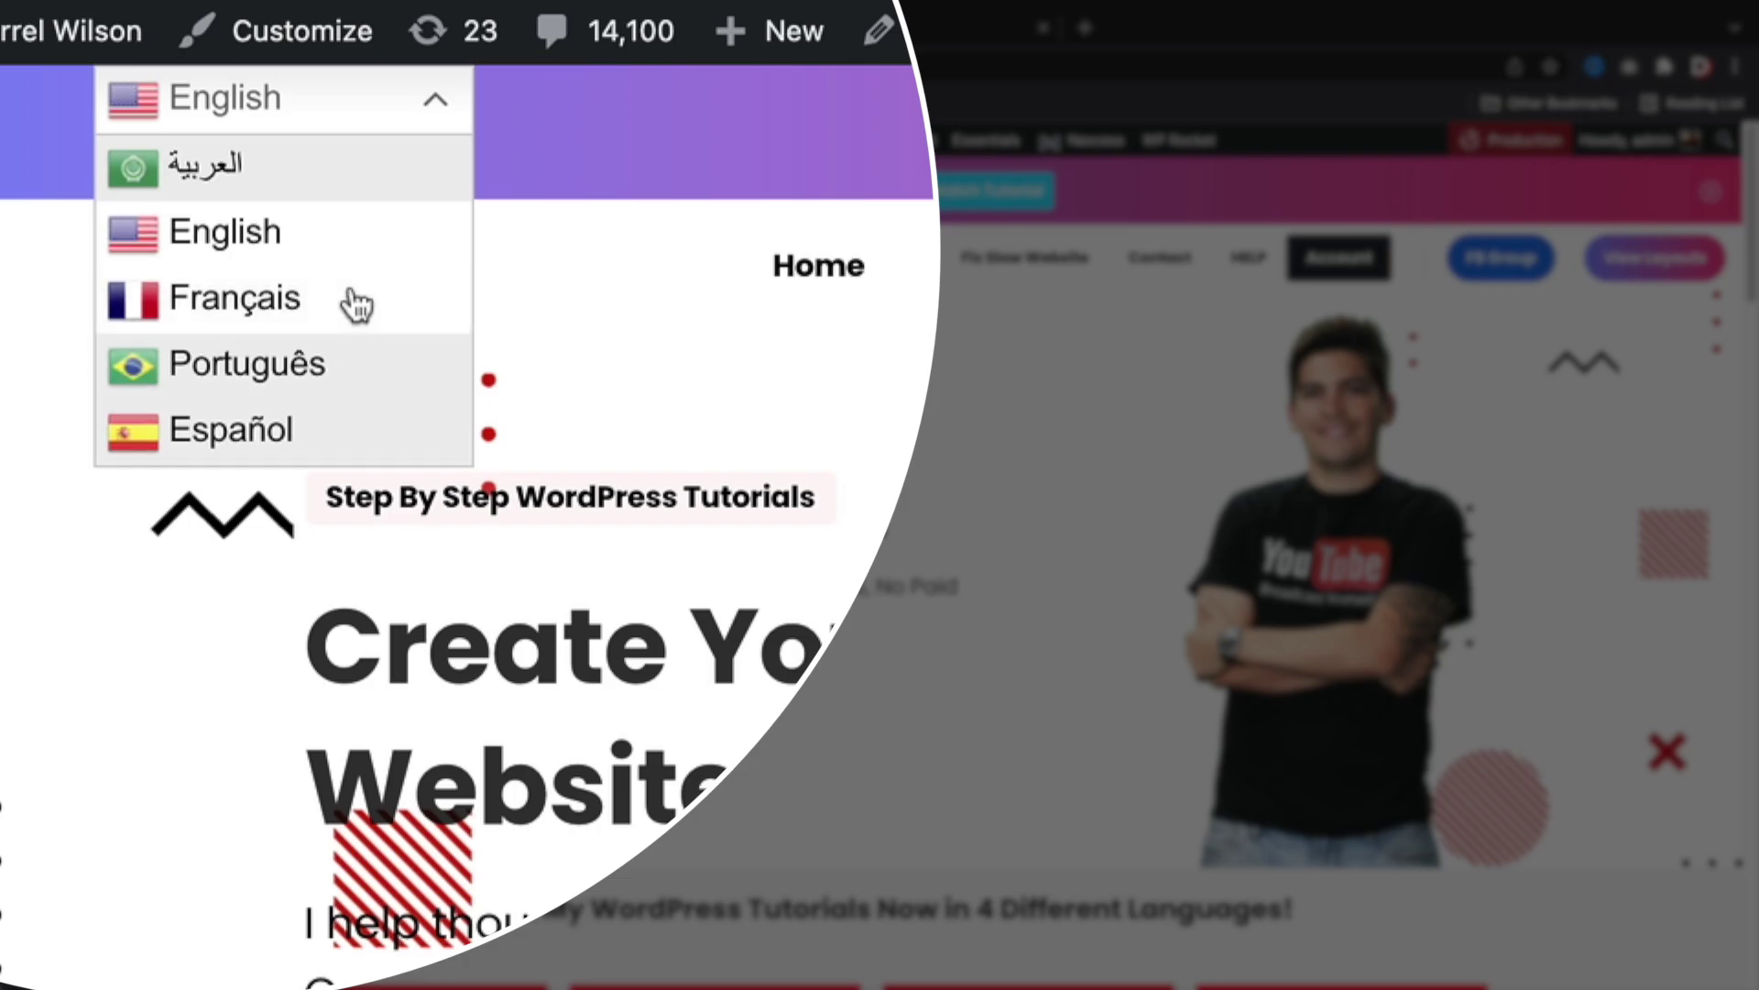
left_click(328, 422)
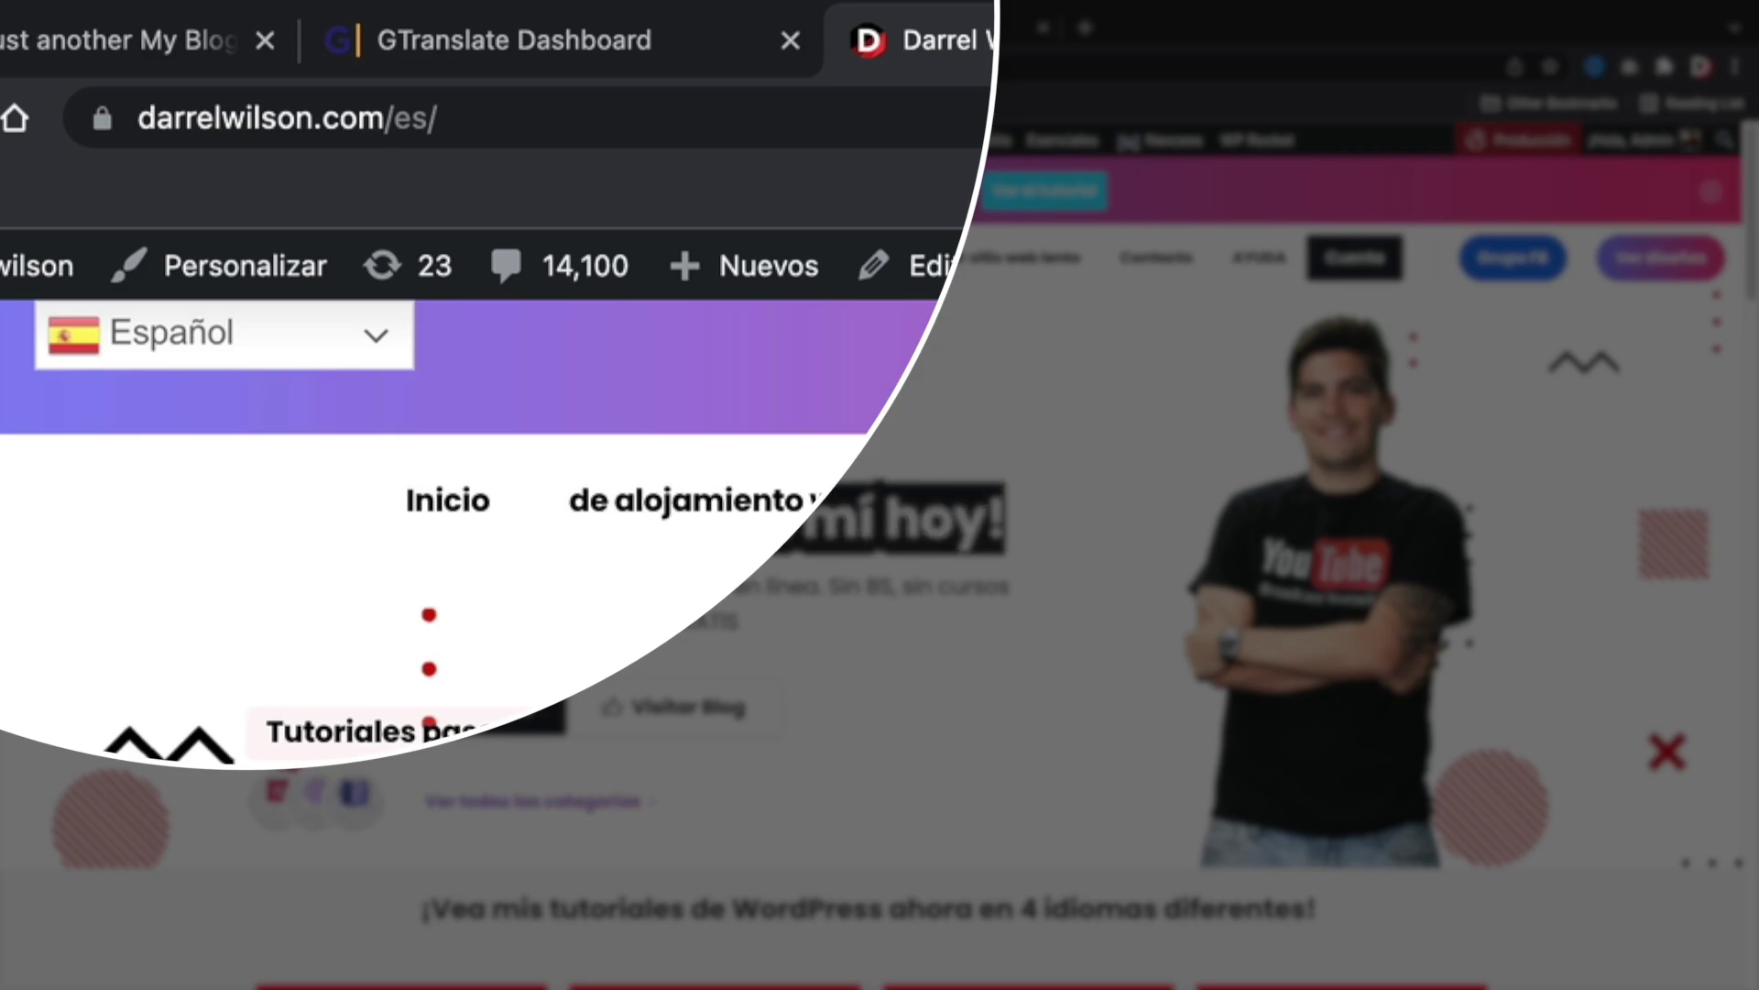
right_click(271, 442)
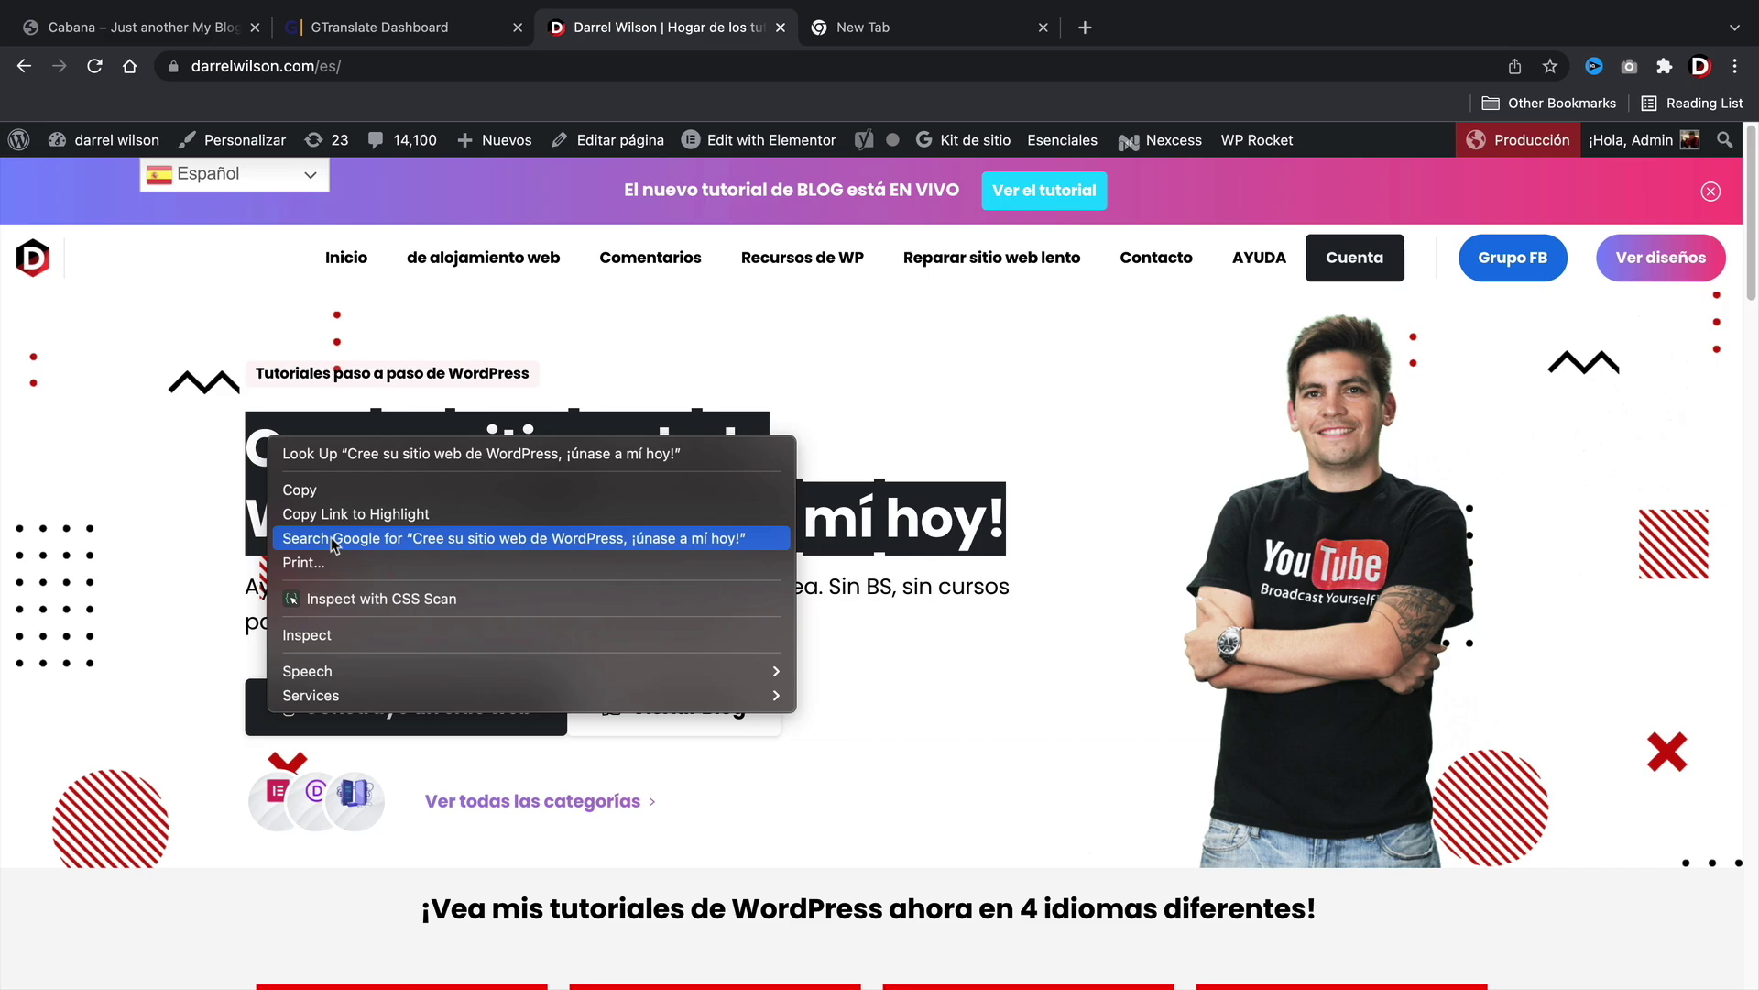
left_click(332, 544)
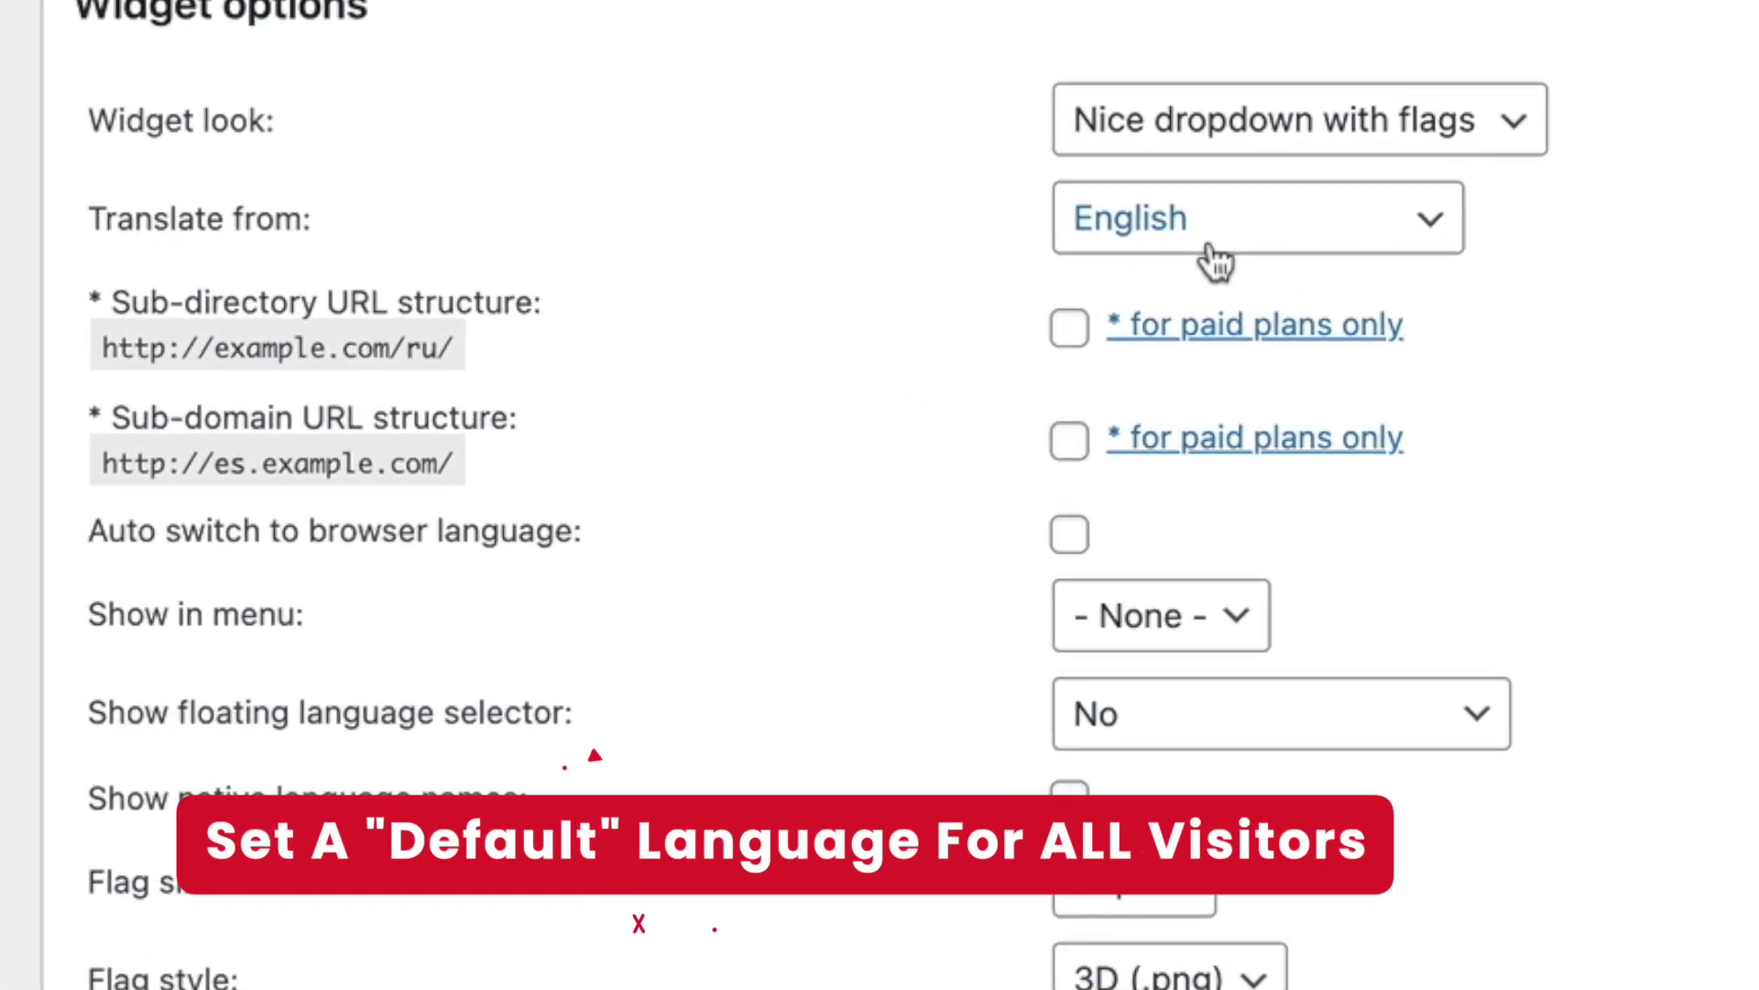
Step: Enable Auto switch to browser language in the GTranslate widget options and open the Show in menu choices
left_click(1068, 536)
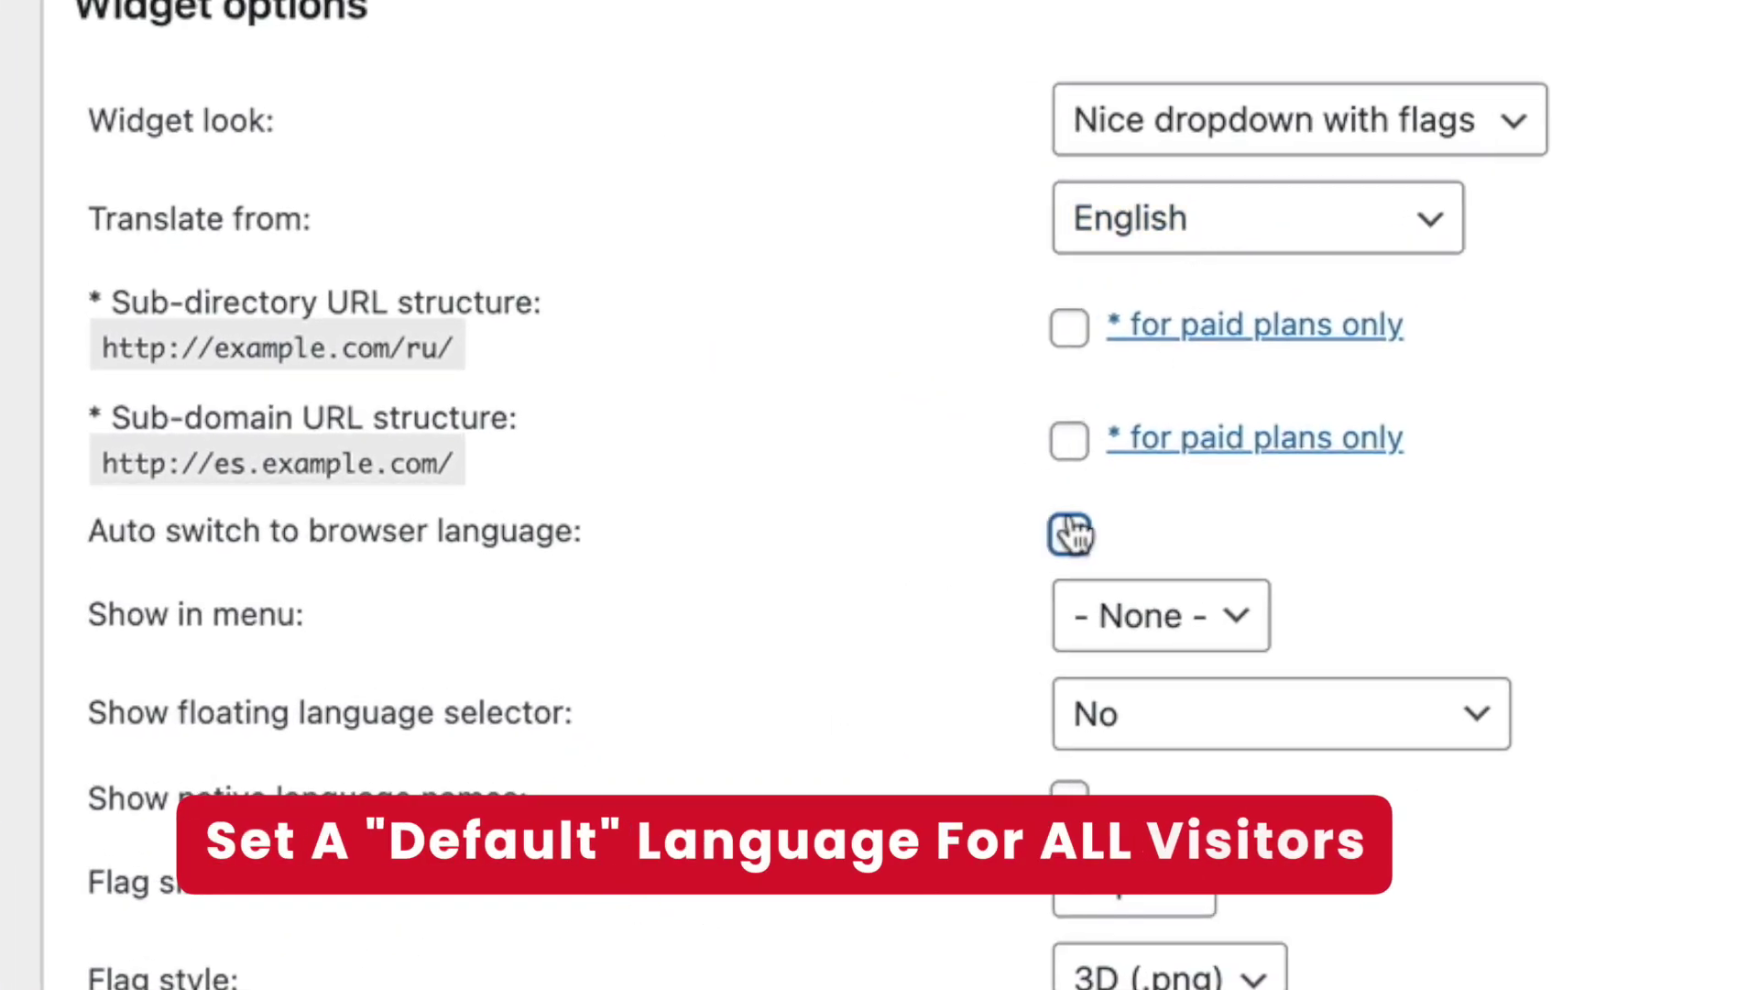
left_click(1102, 603)
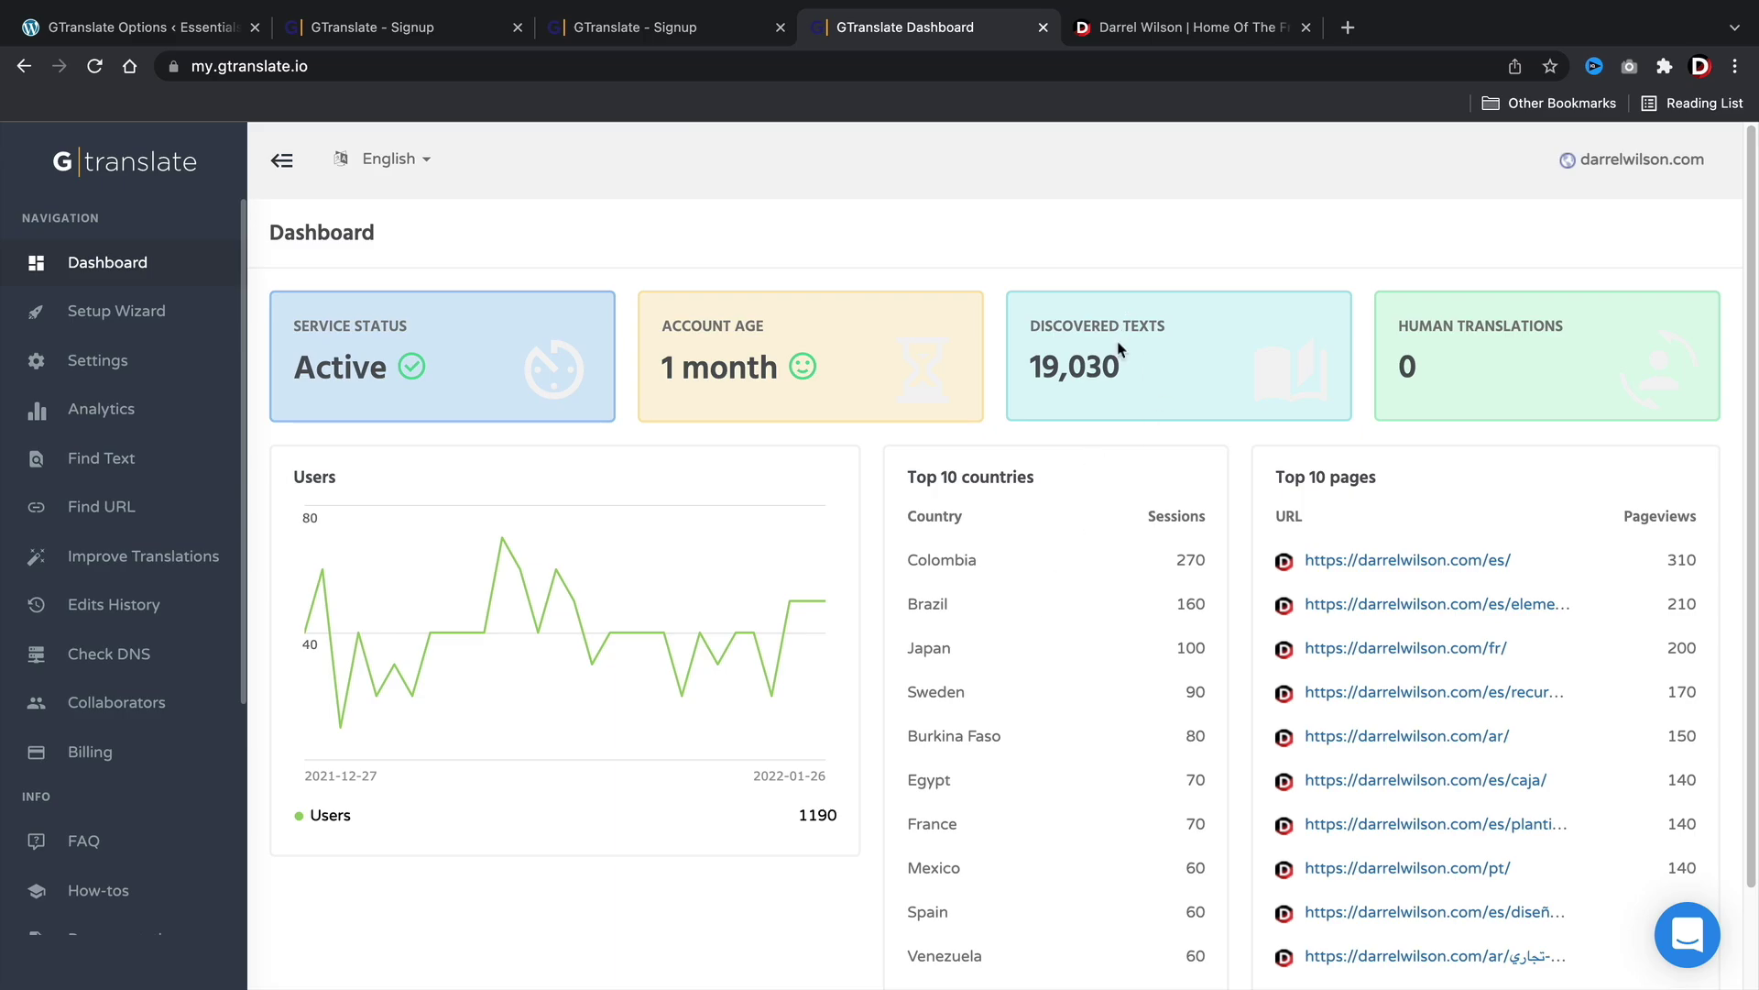
Step: Examine the discovered texts figure and traffic statistics on the GTranslate dashboard
left_click_drag(1107, 367, 1008, 328)
scroll(1197, 451, "down", 2)
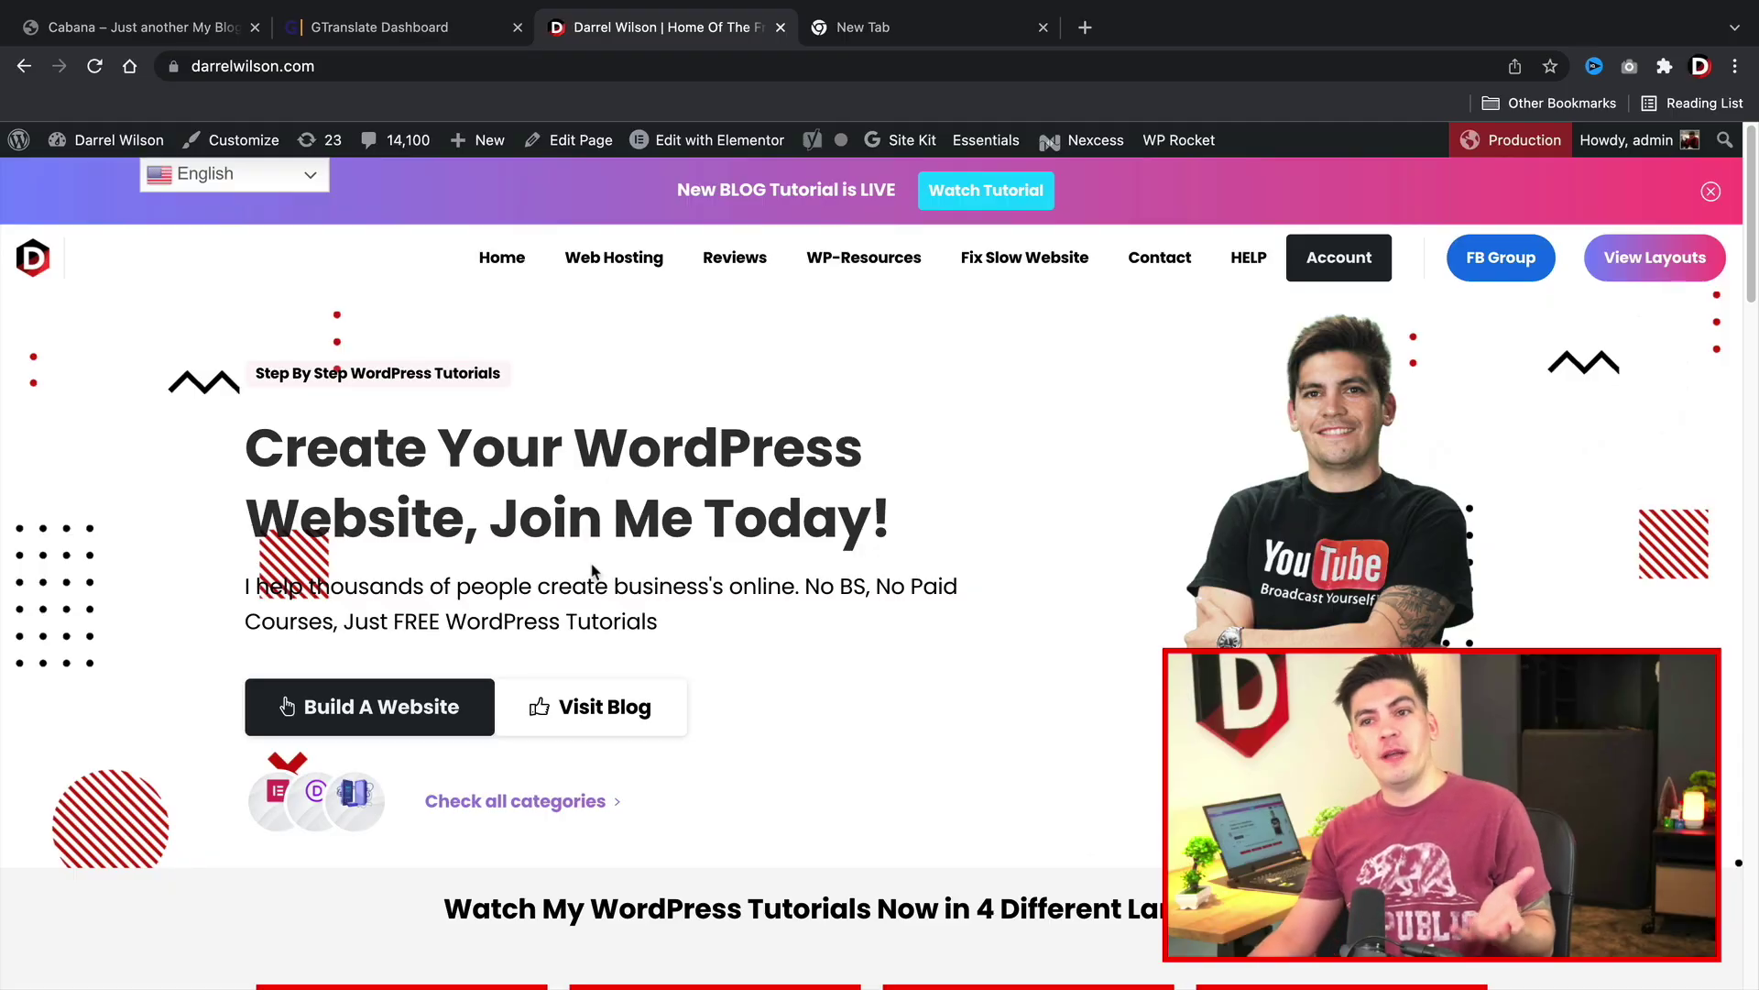
Step: Display the website's home page in Español using its language selector
left_click(272, 184)
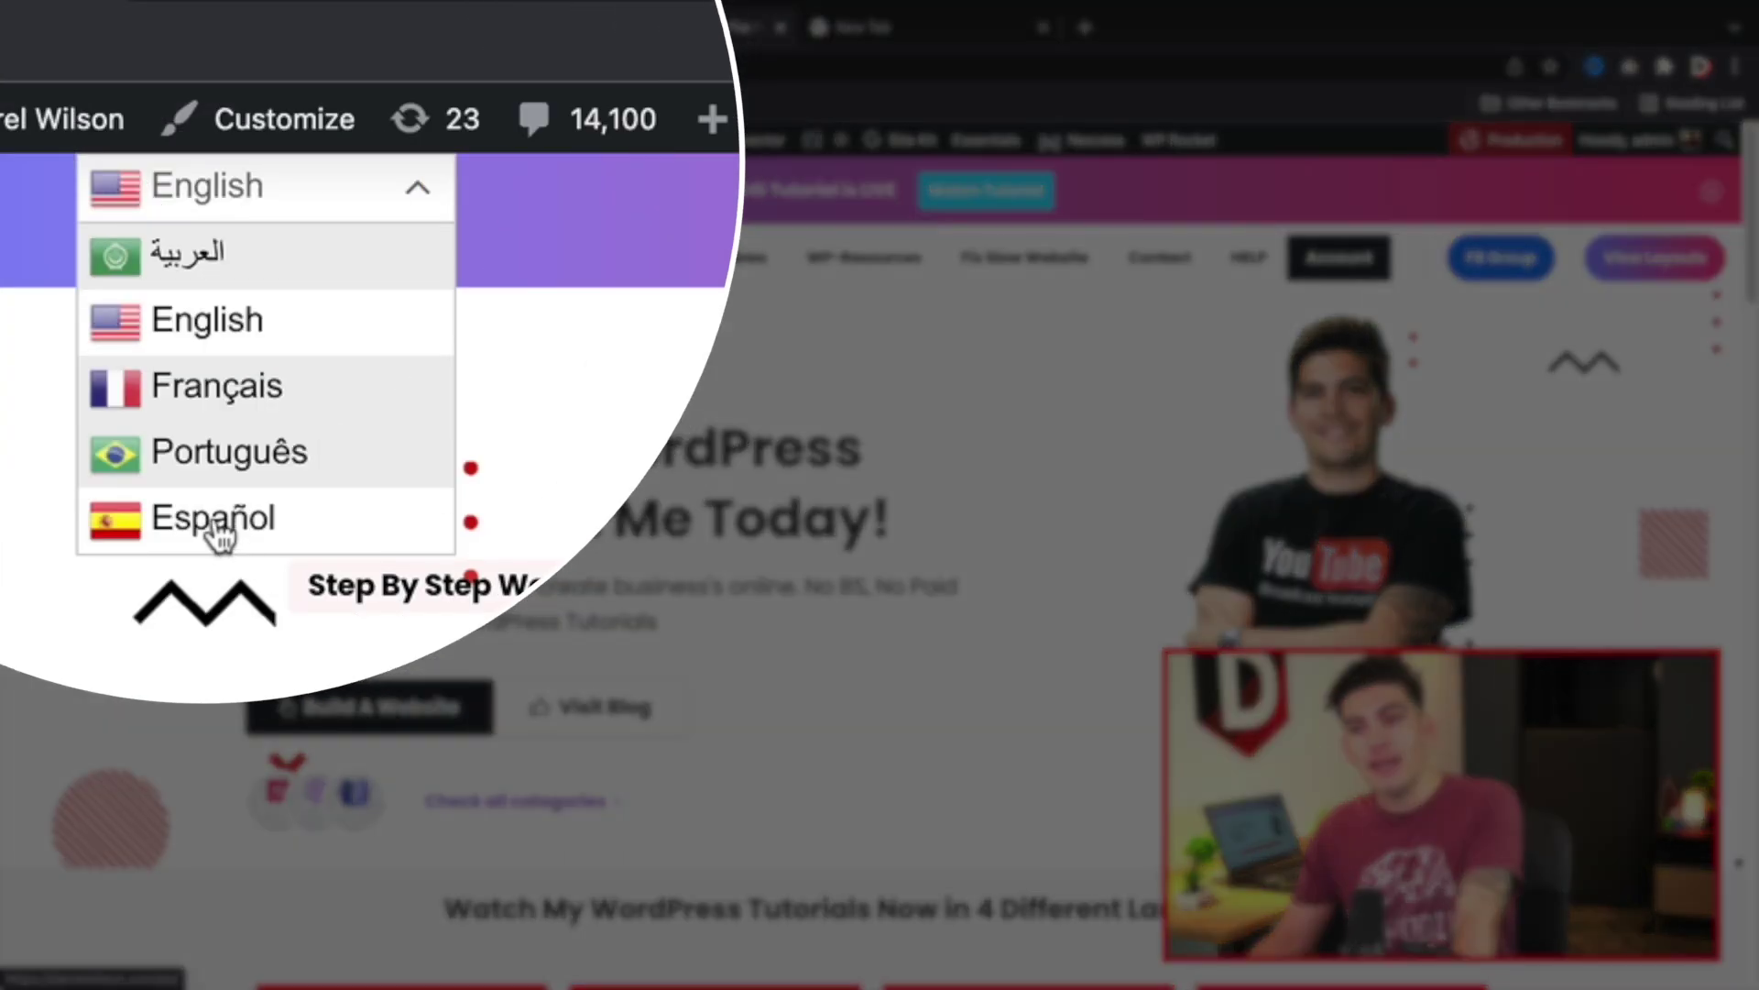
left_click(218, 343)
left_click(218, 521)
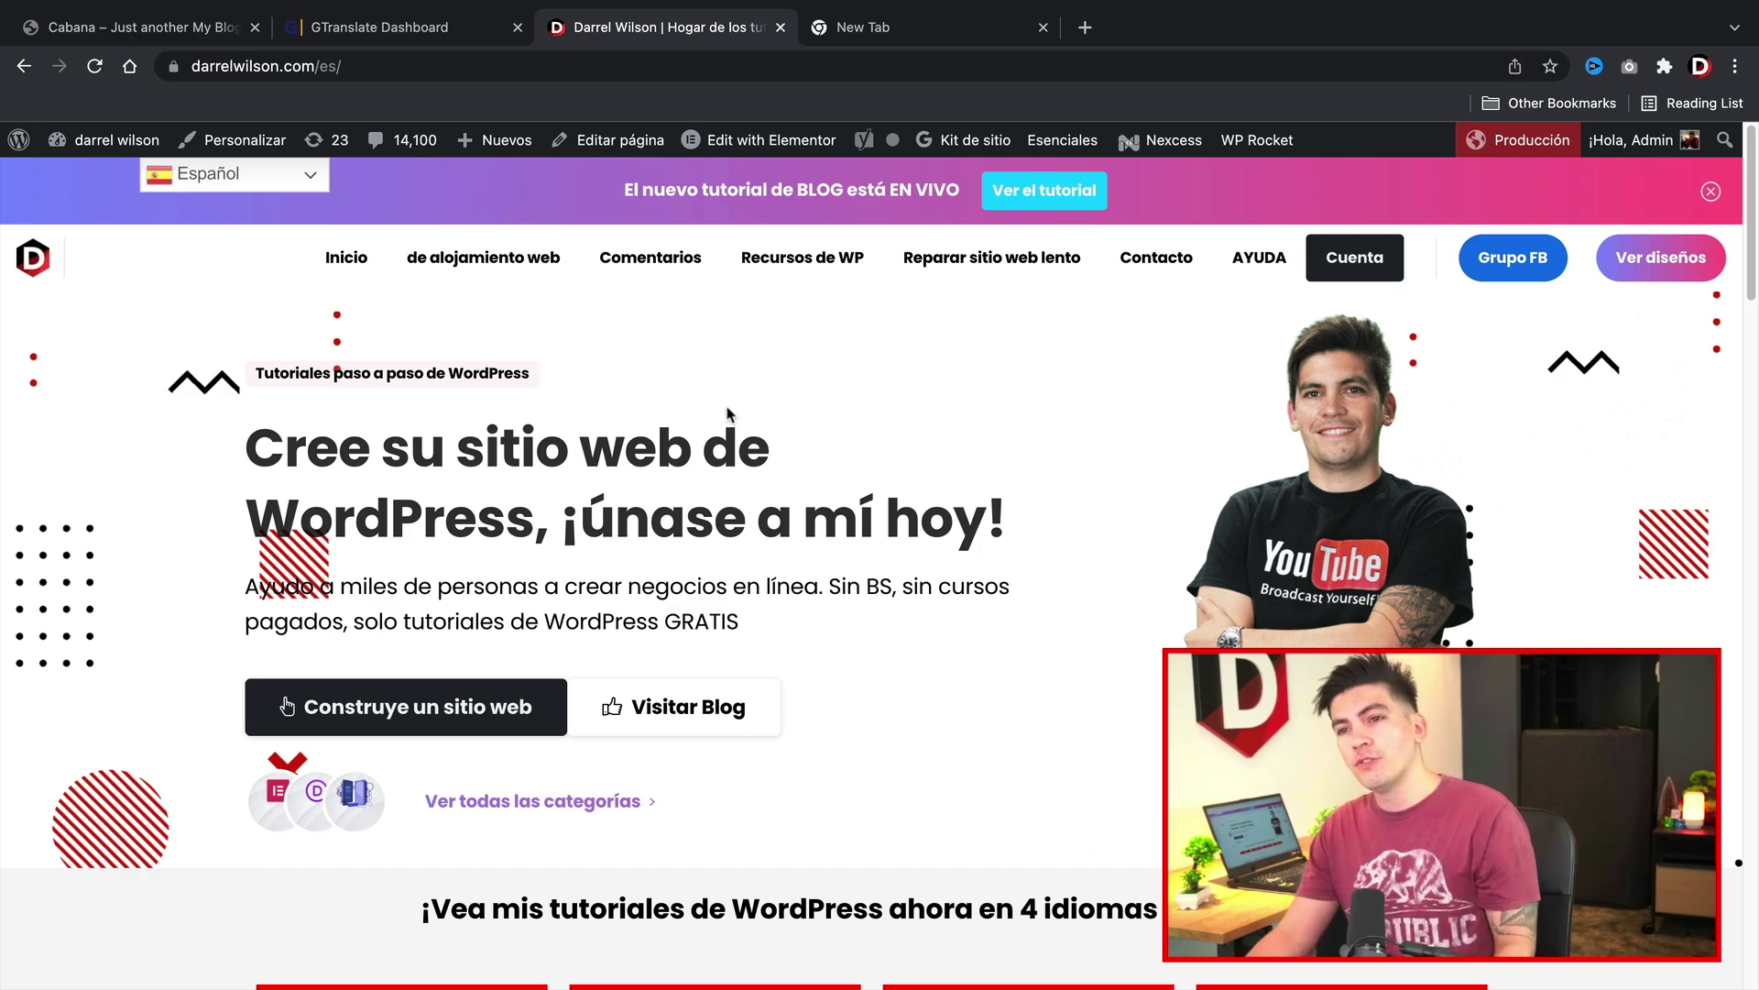
Step: Search Google for the heading "Cree su sitio web de WordPress, ¡únase a mí hoy!" and return to the website
left_click_drag(1028, 535, 257, 445)
right_click(265, 443)
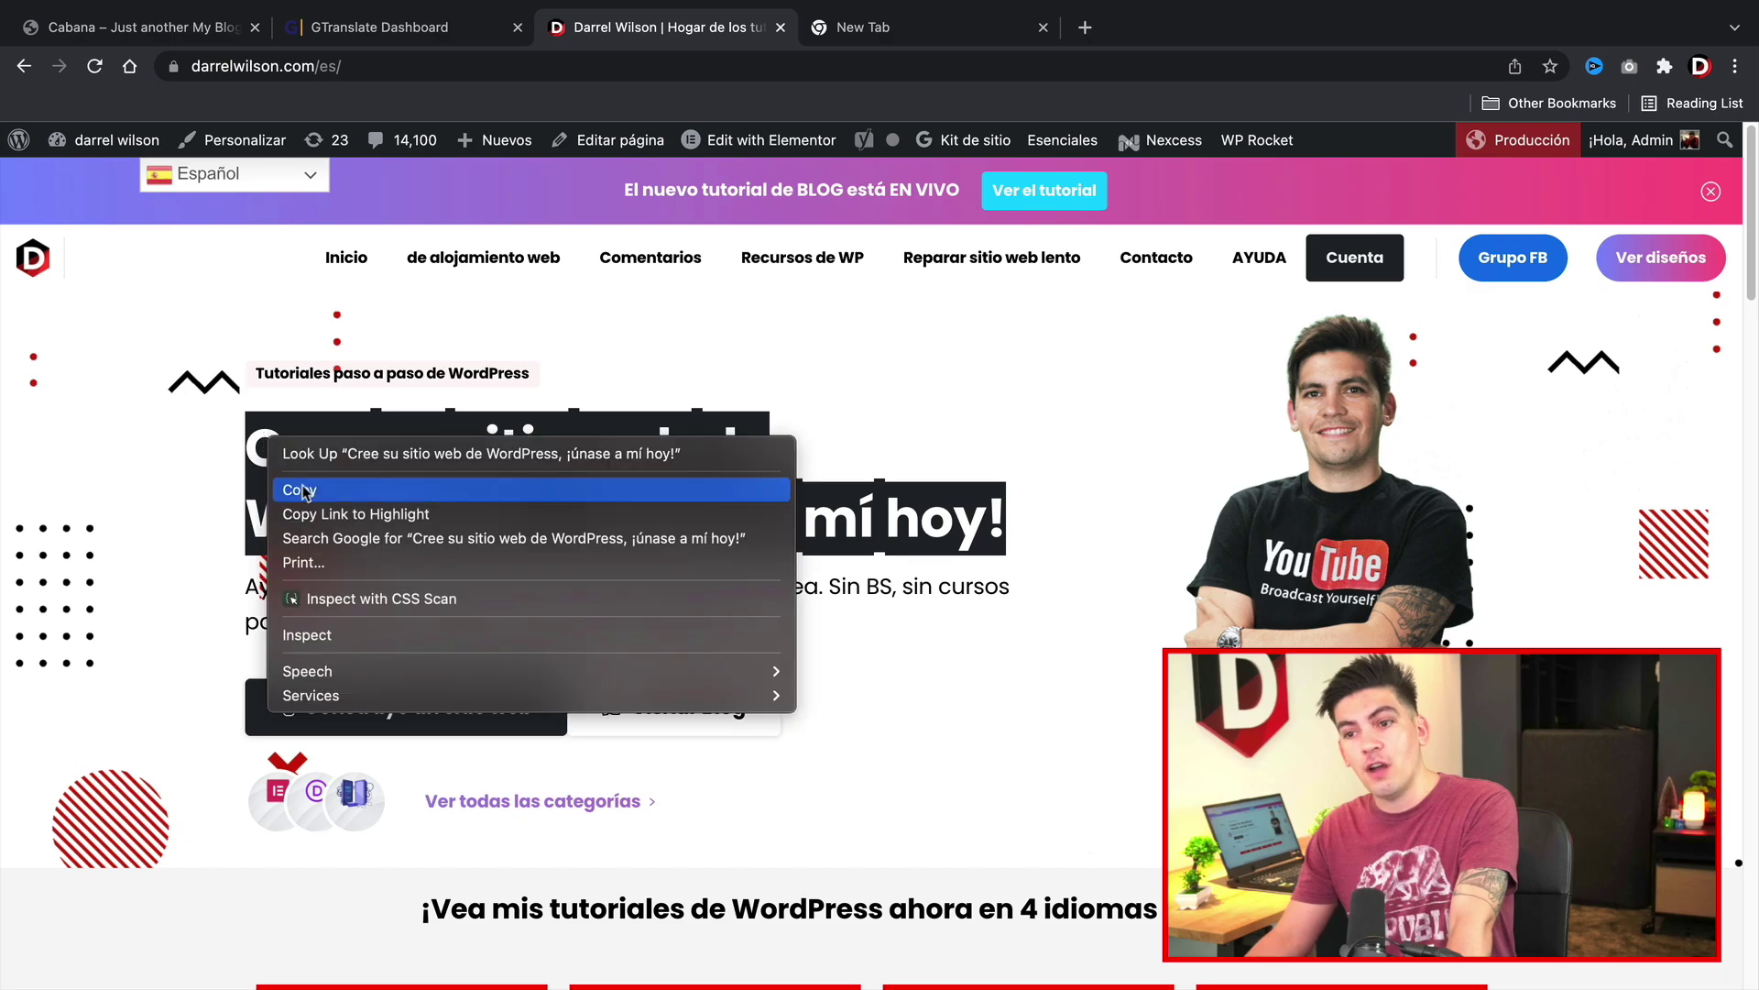
left_click(333, 544)
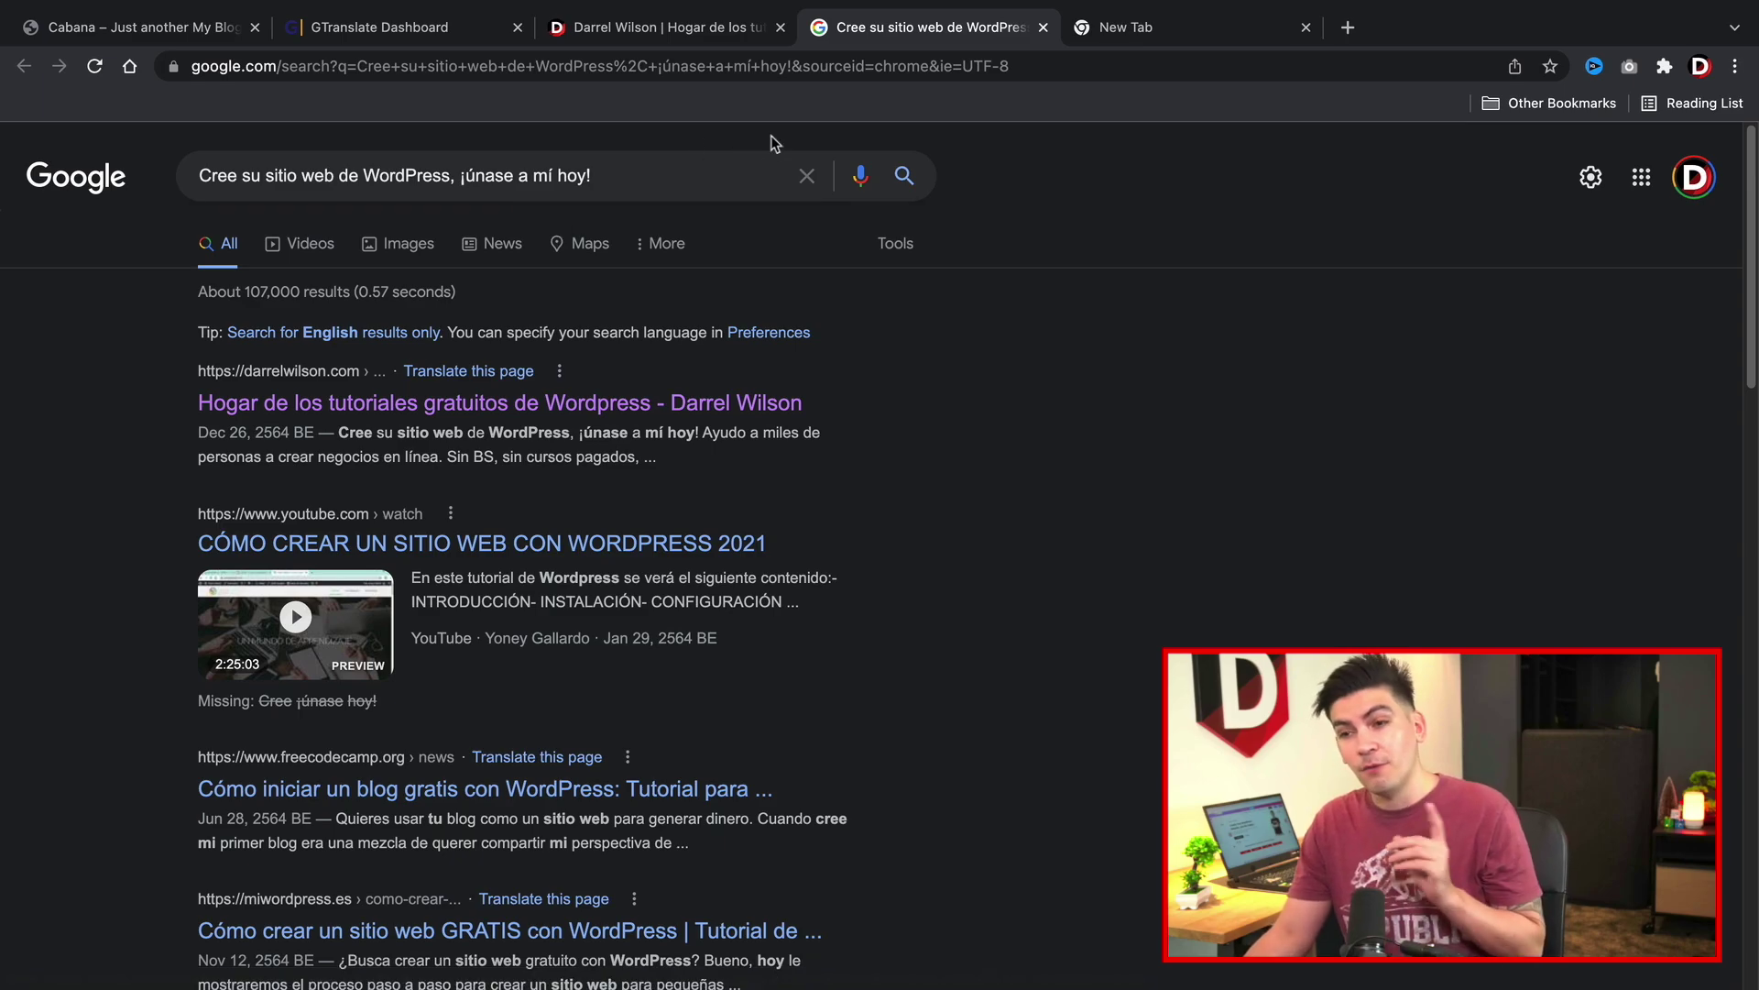
left_click(679, 29)
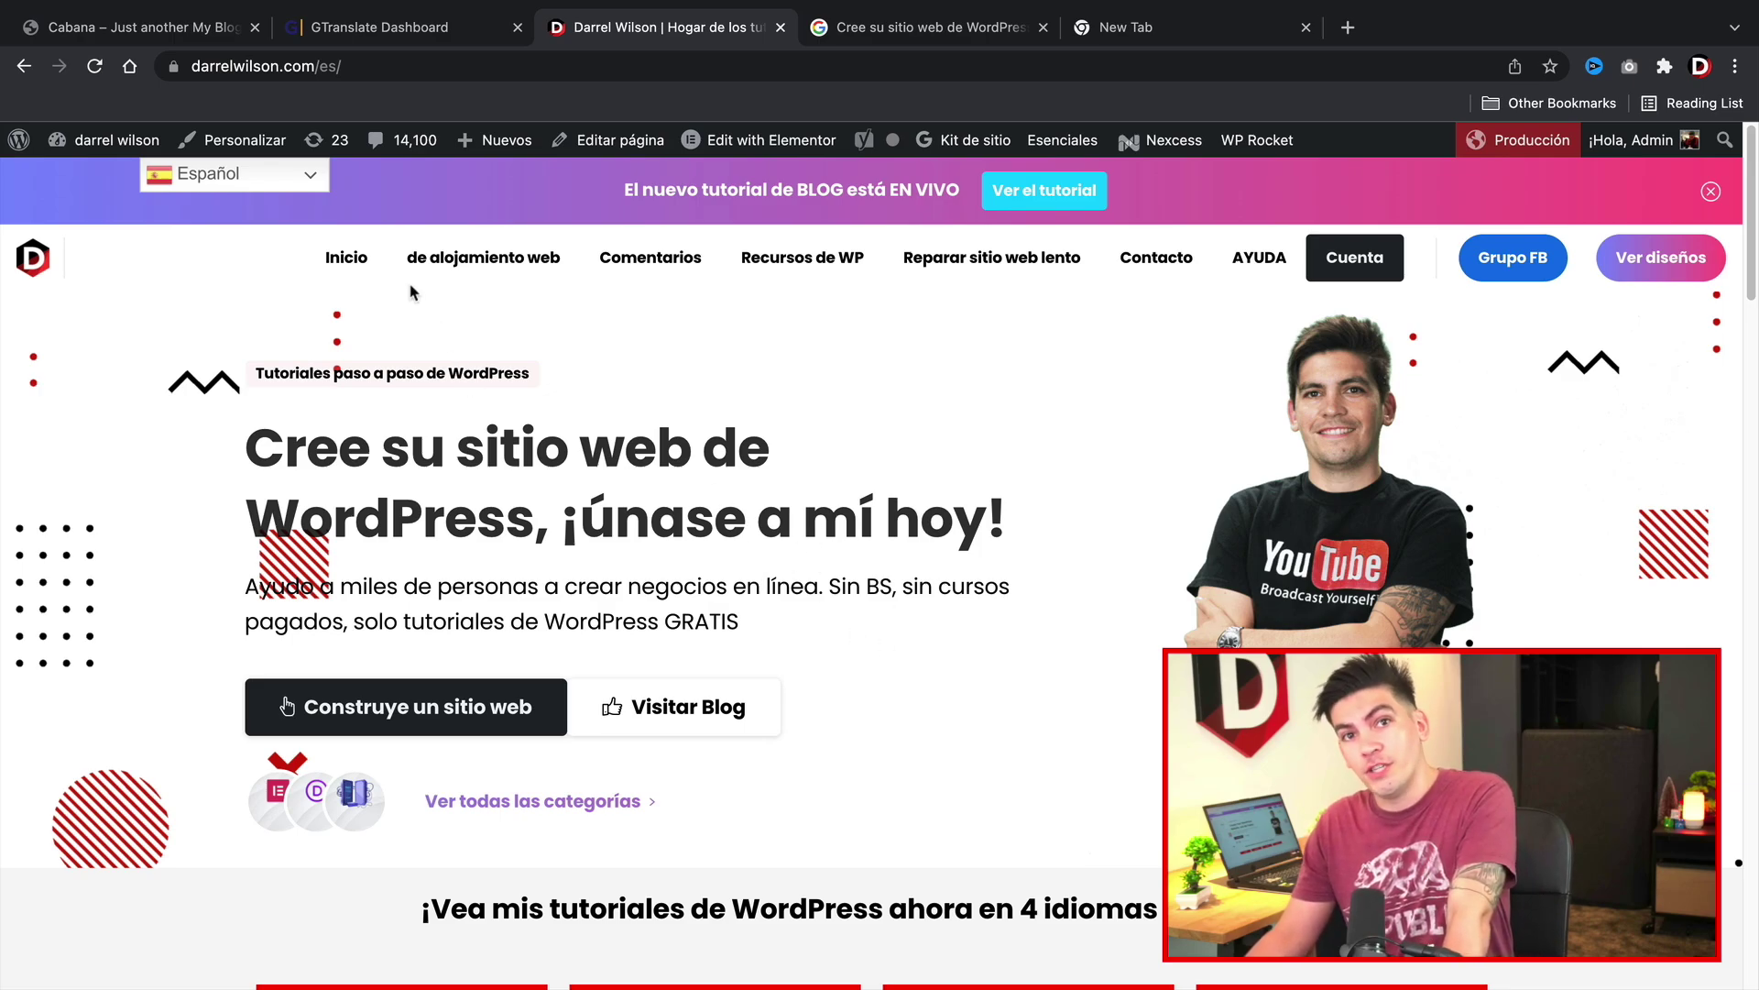
Step: View the website in Arabic and switch its language back to English
left_click(287, 179)
left_click(282, 204)
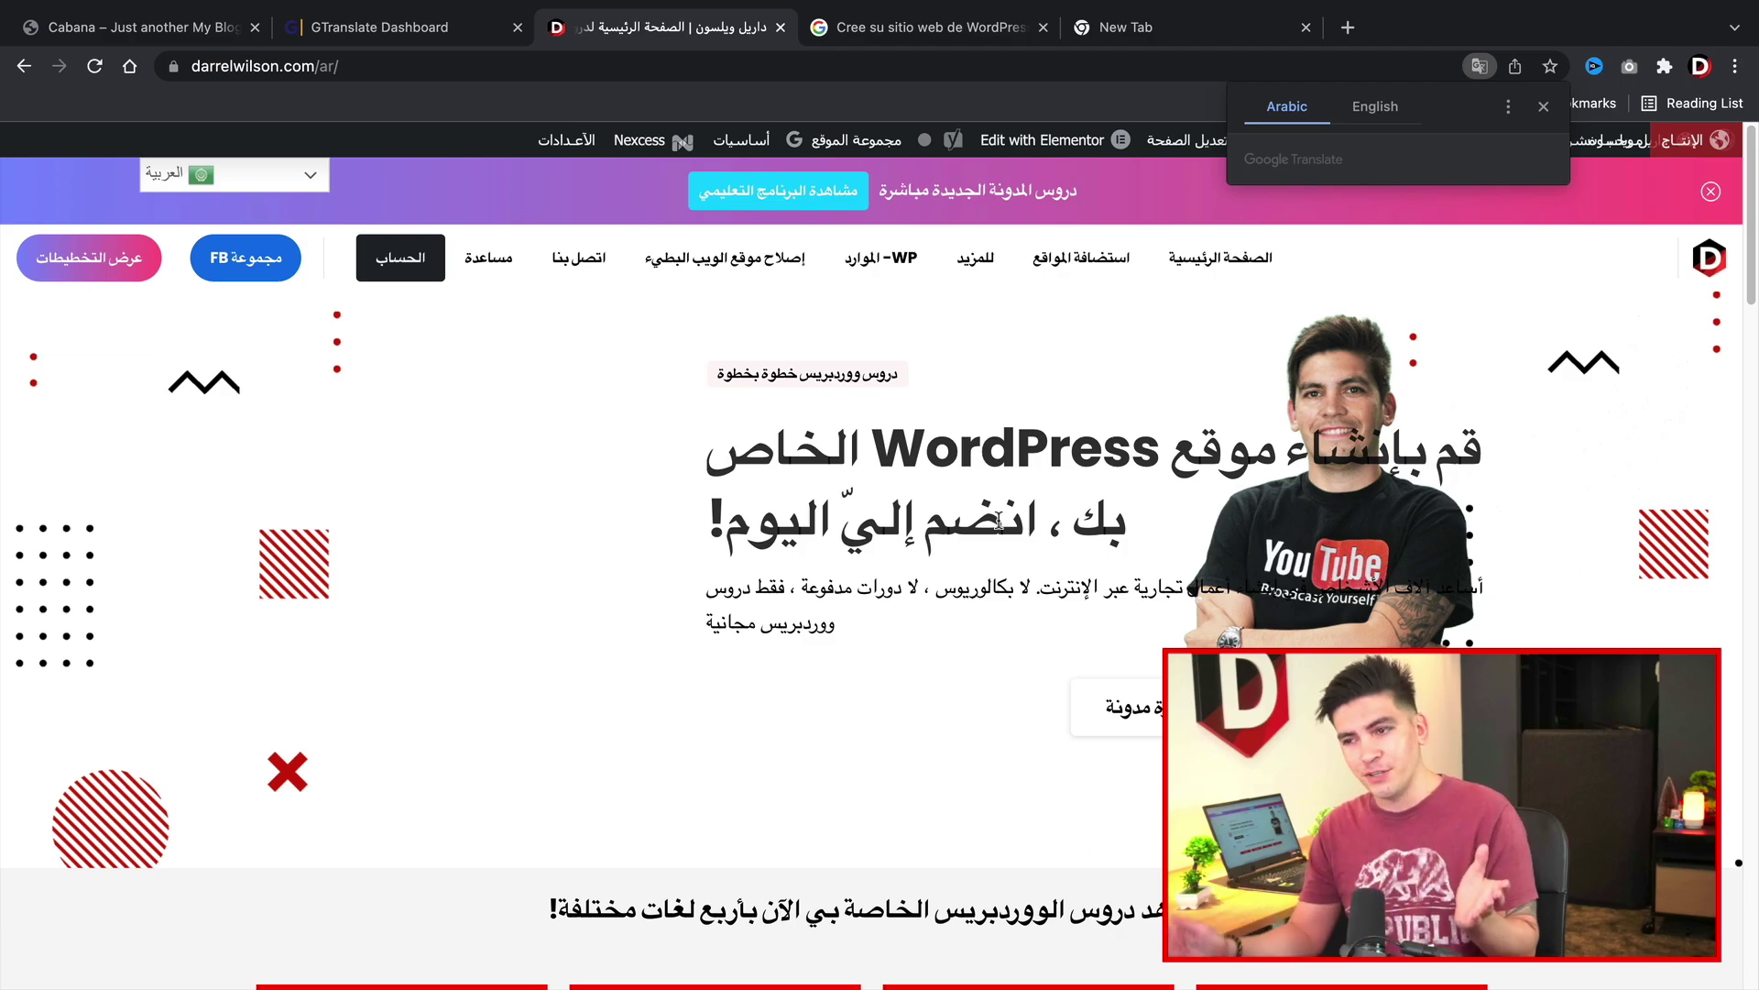
left_click(245, 179)
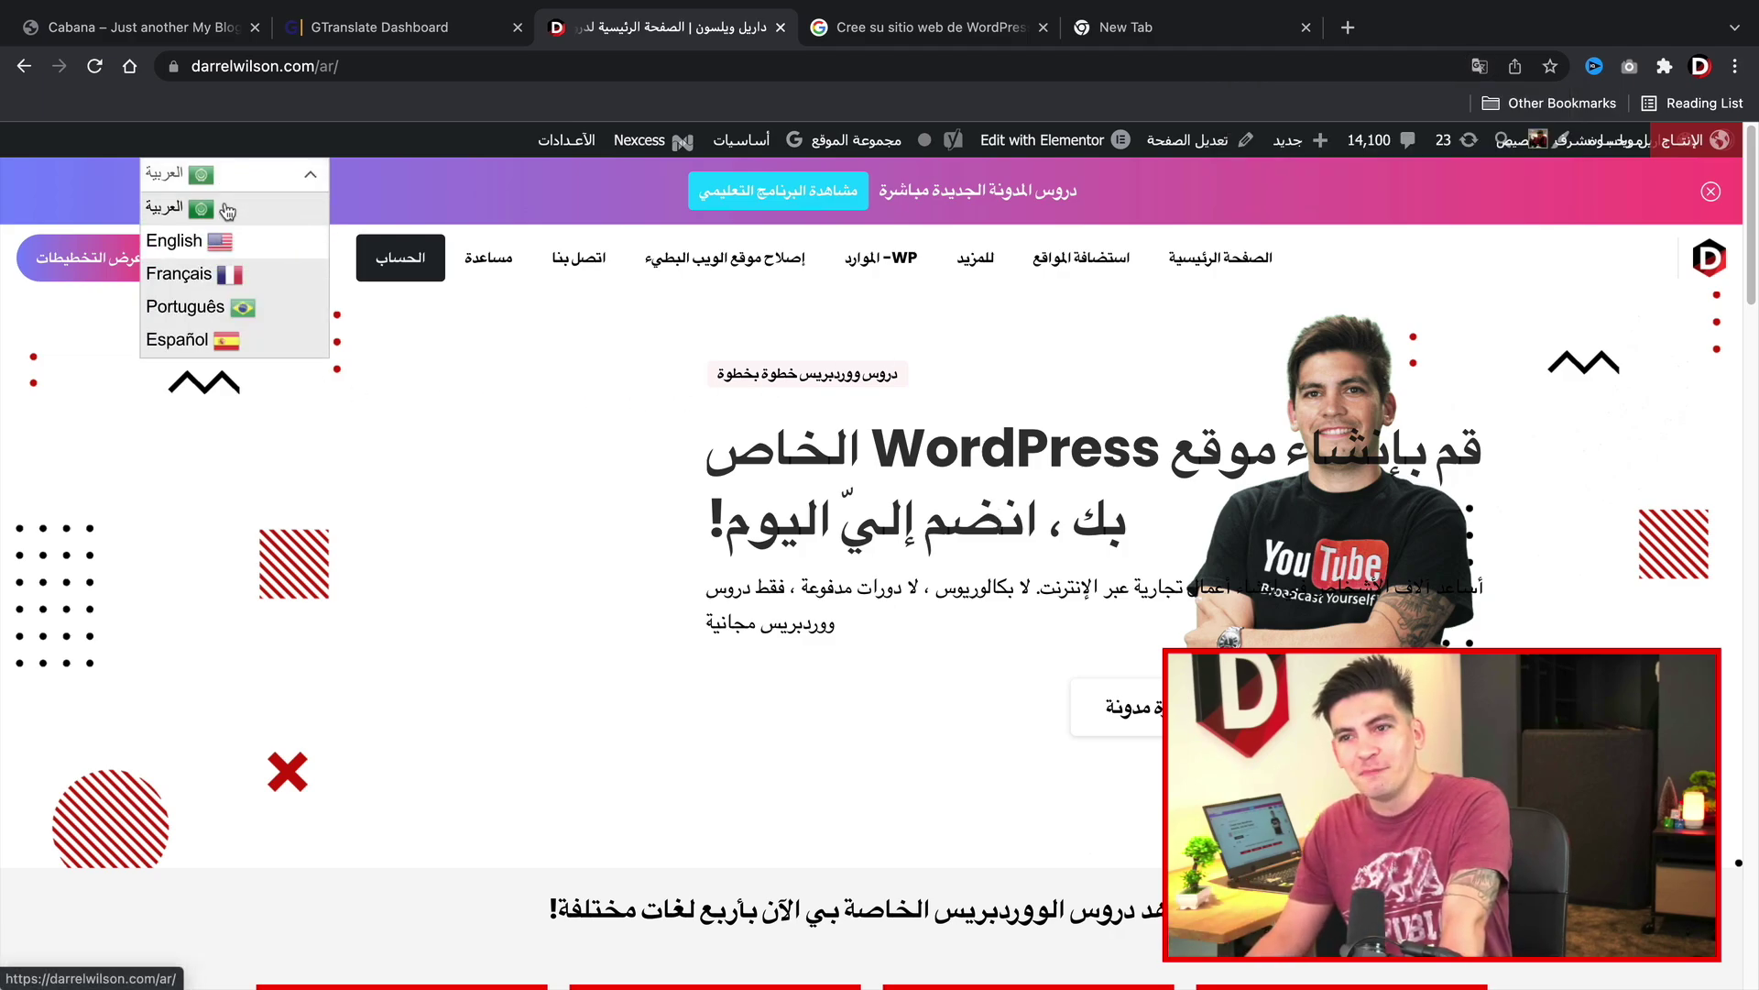
left_click(203, 249)
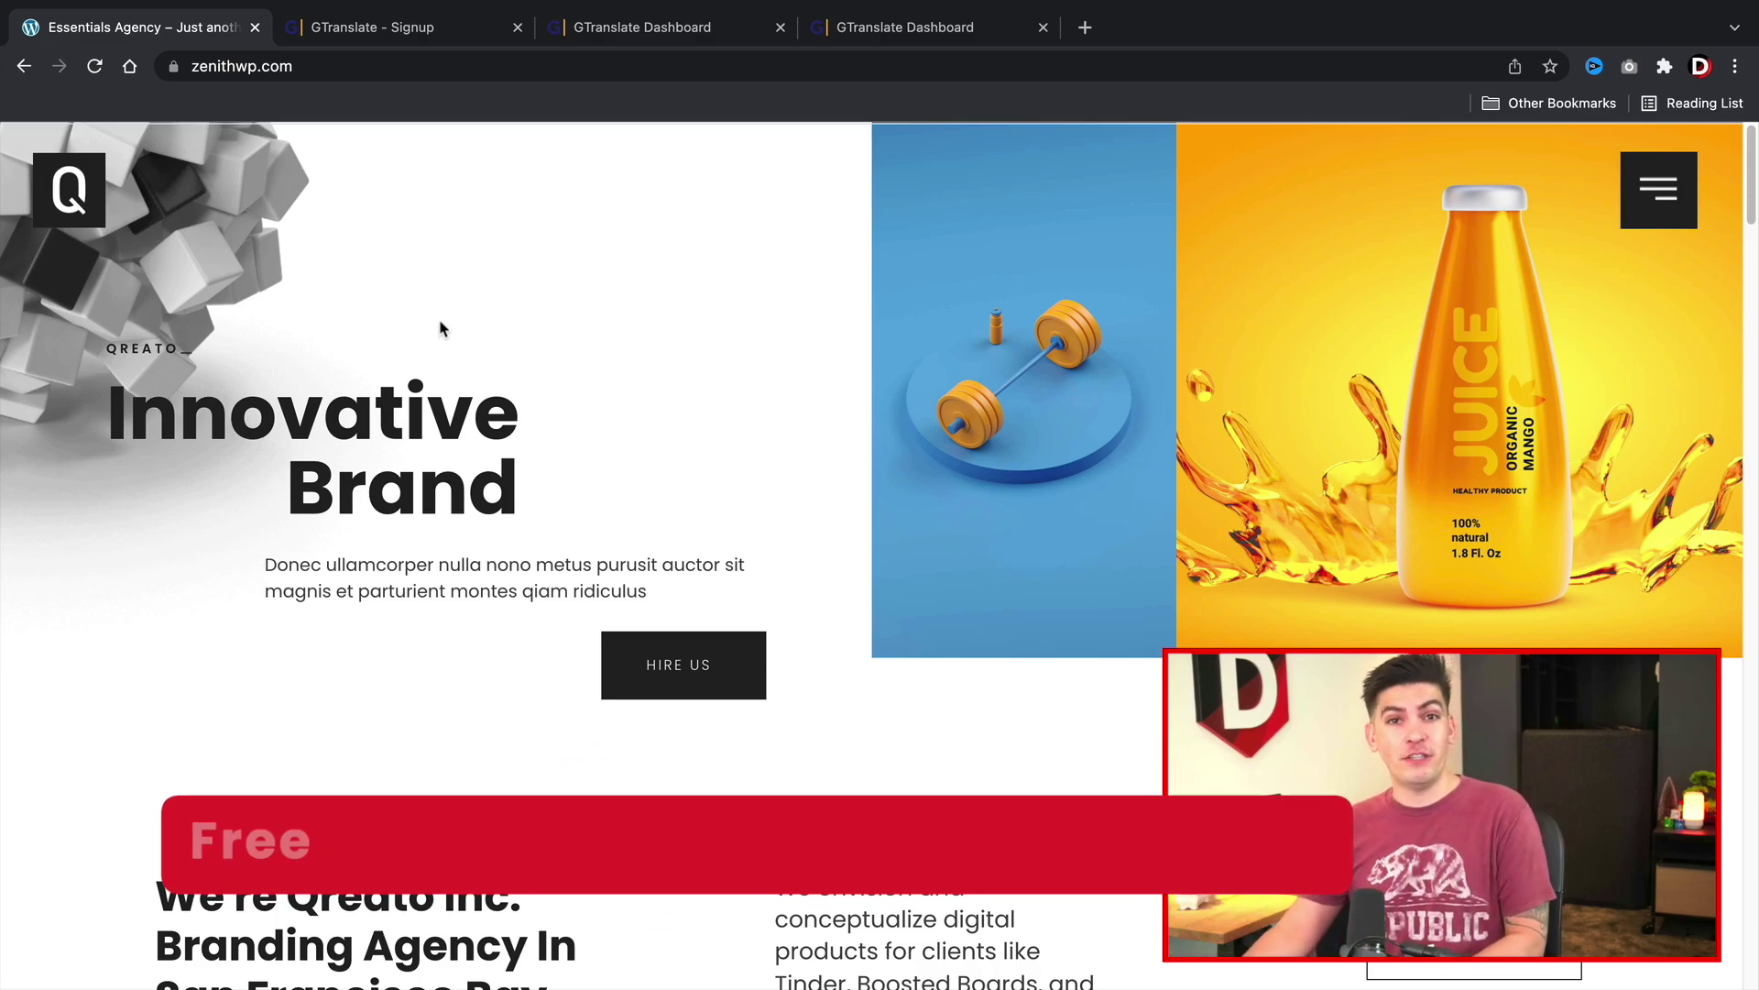
Step: Open the WordPress admin dashboard at zenithwp.com/wp-admin
left_click(412, 70)
left_click(415, 73)
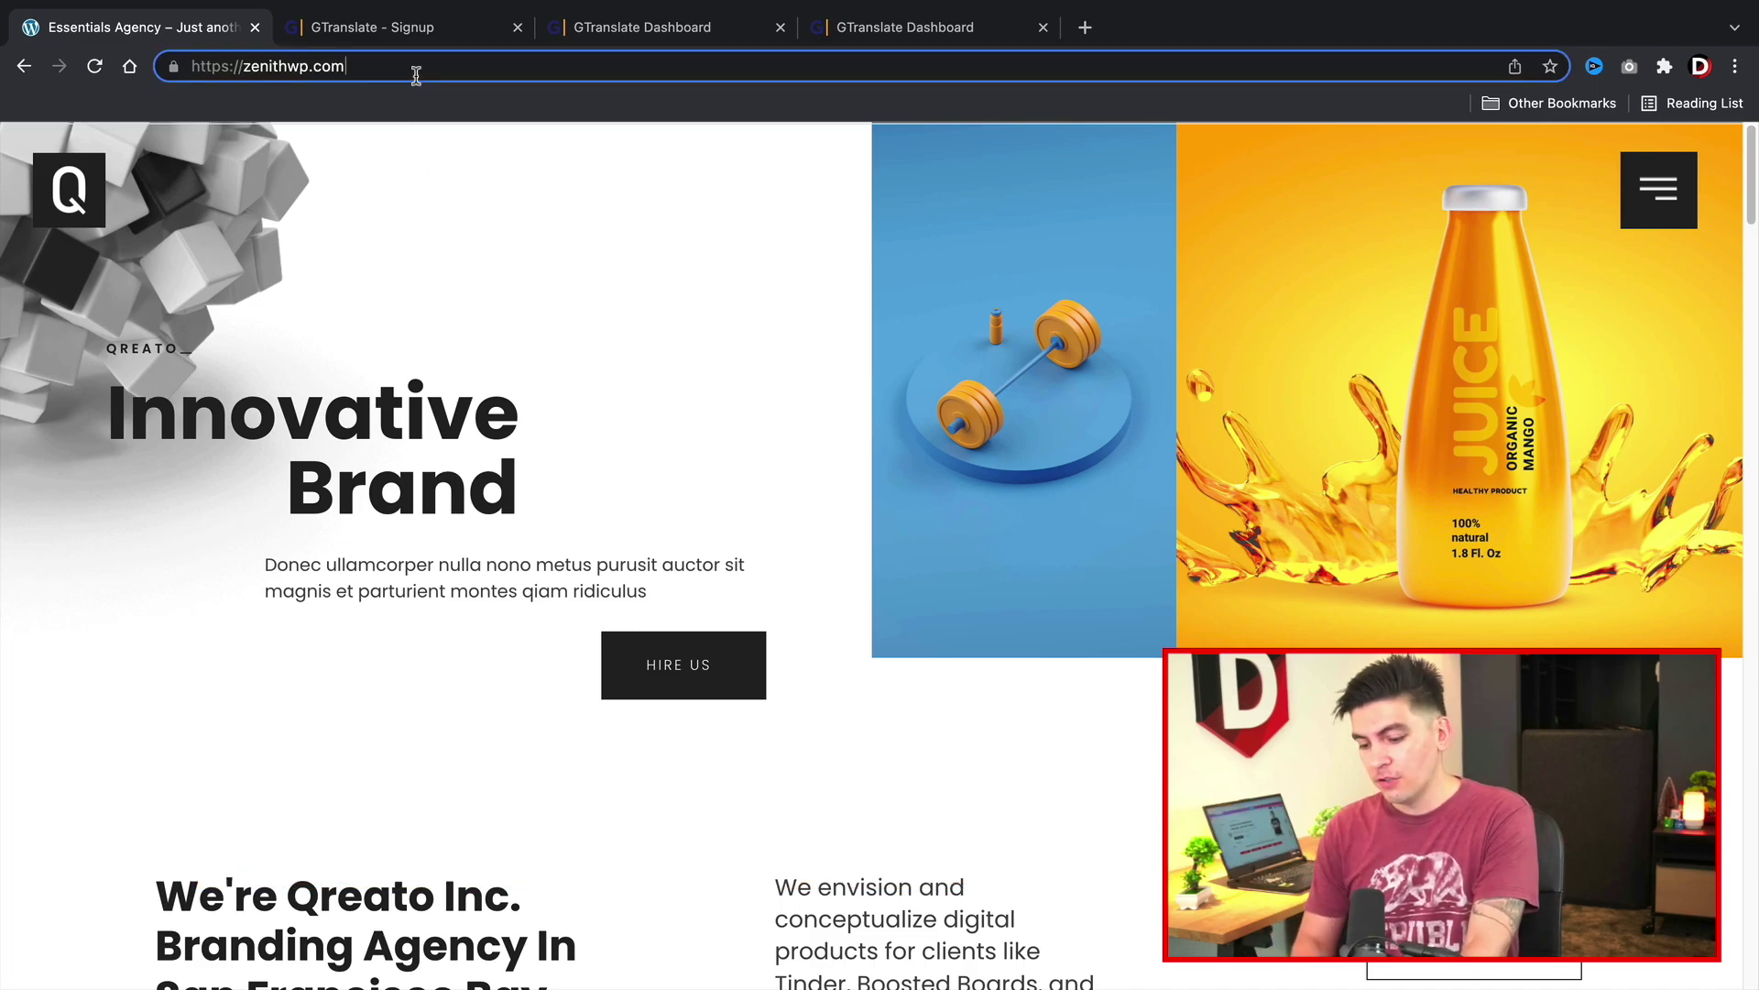
type("wp-admin")
key("Return")
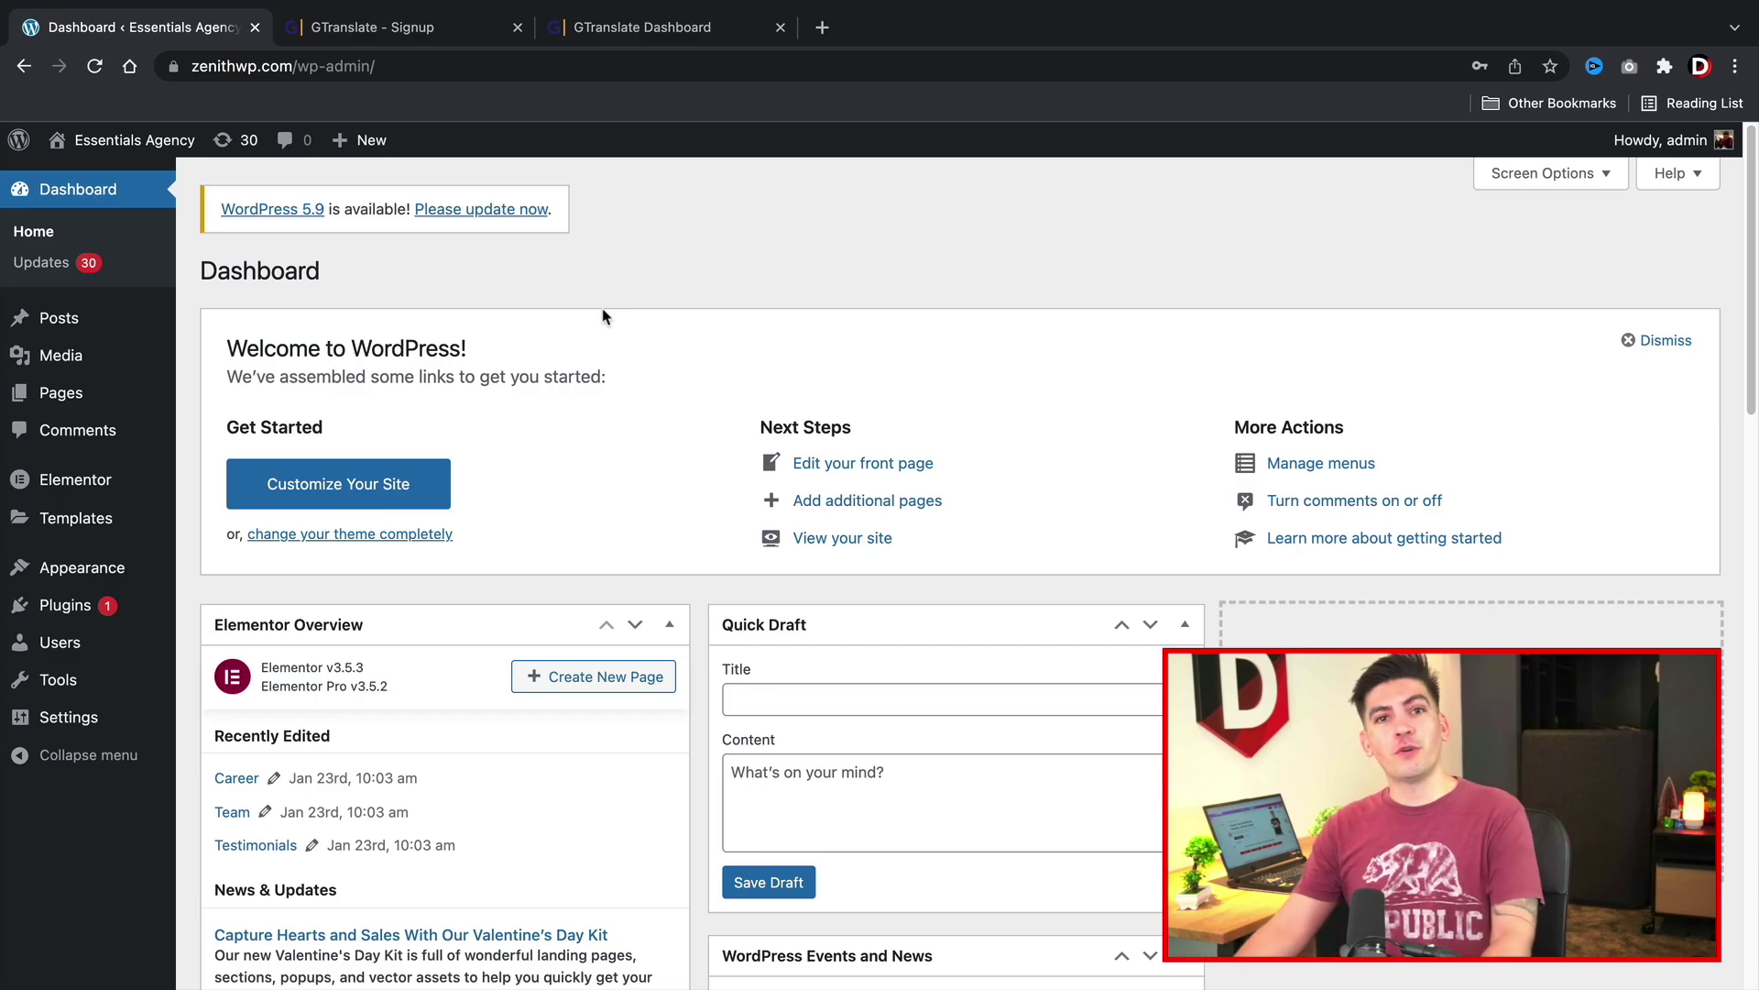
Step: Search the new plugins for "gtranslate", and install and activate Translate WordPress with GTranslate
mouse_move(92, 607)
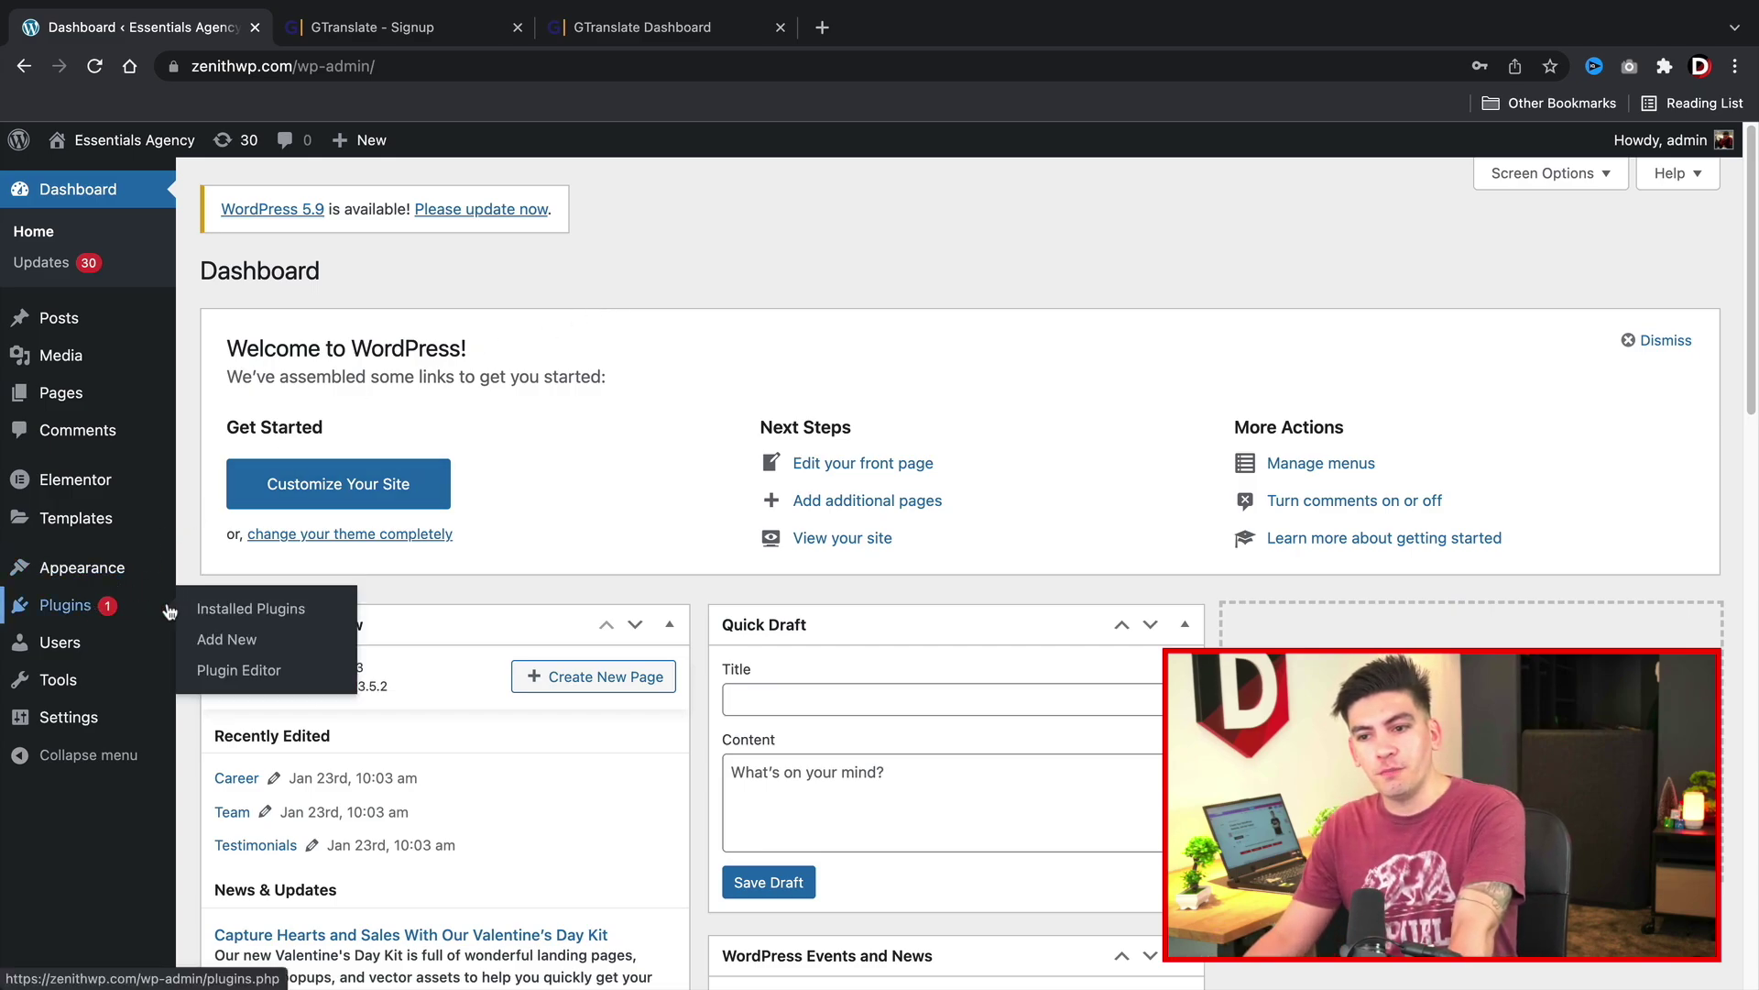
left_click(265, 653)
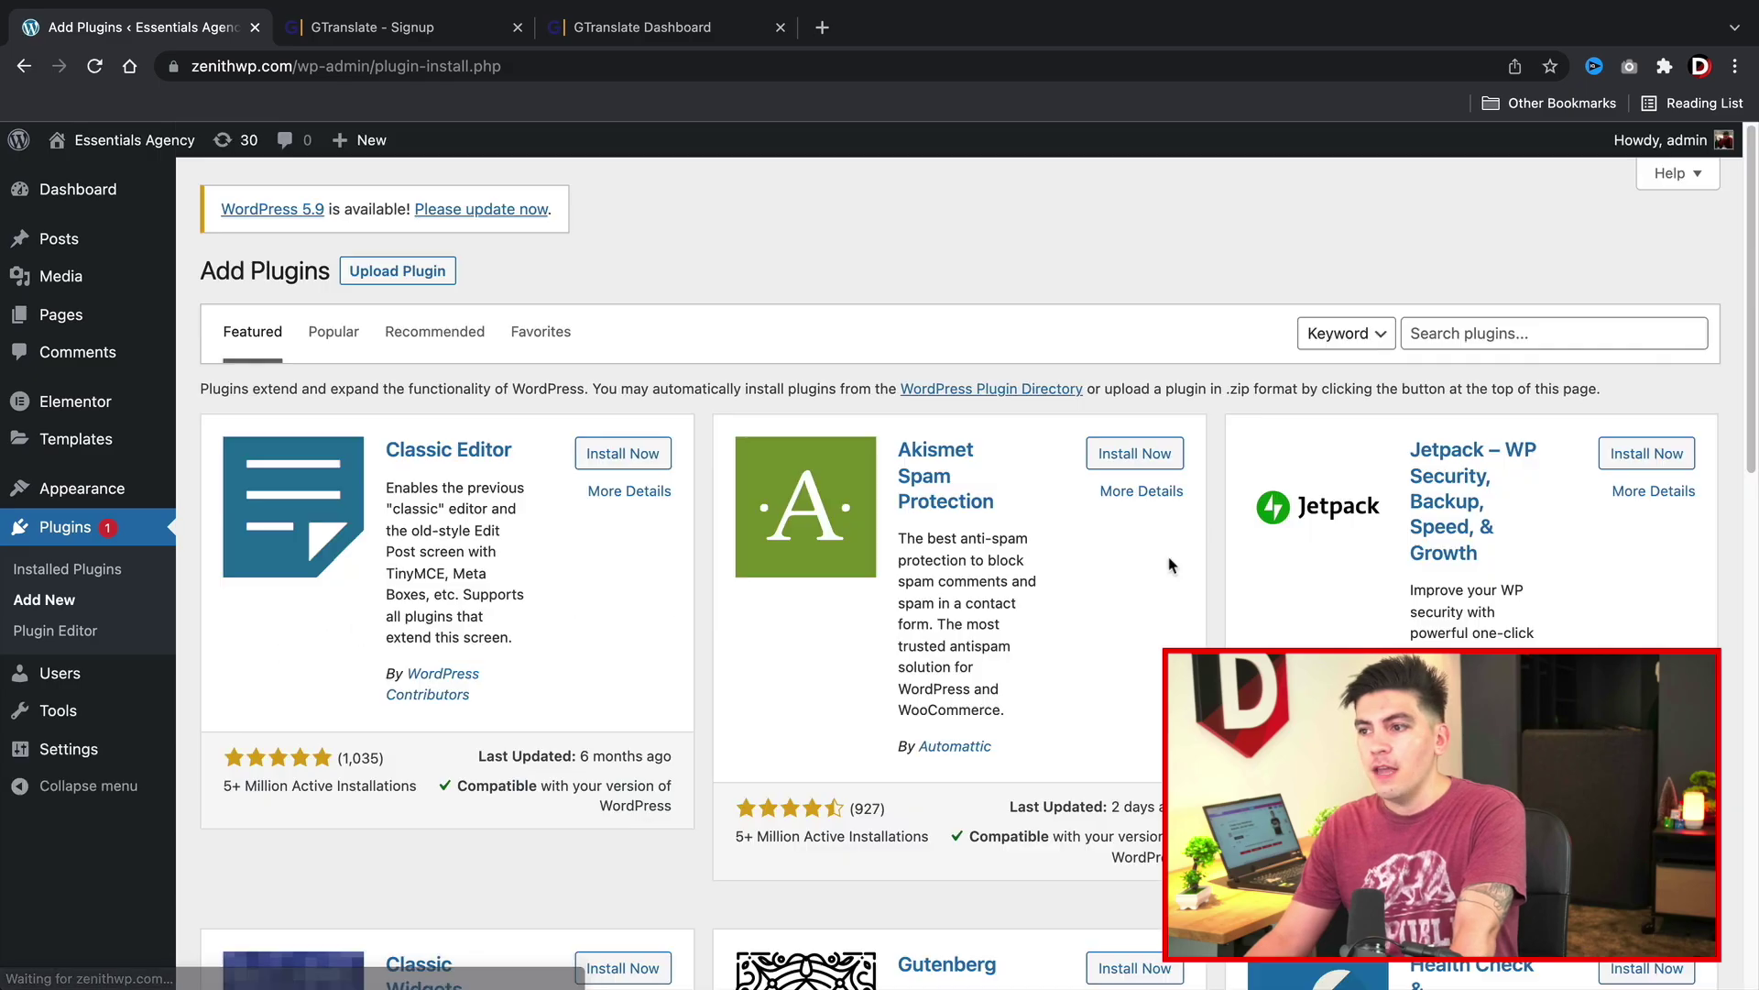
left_click(1427, 334)
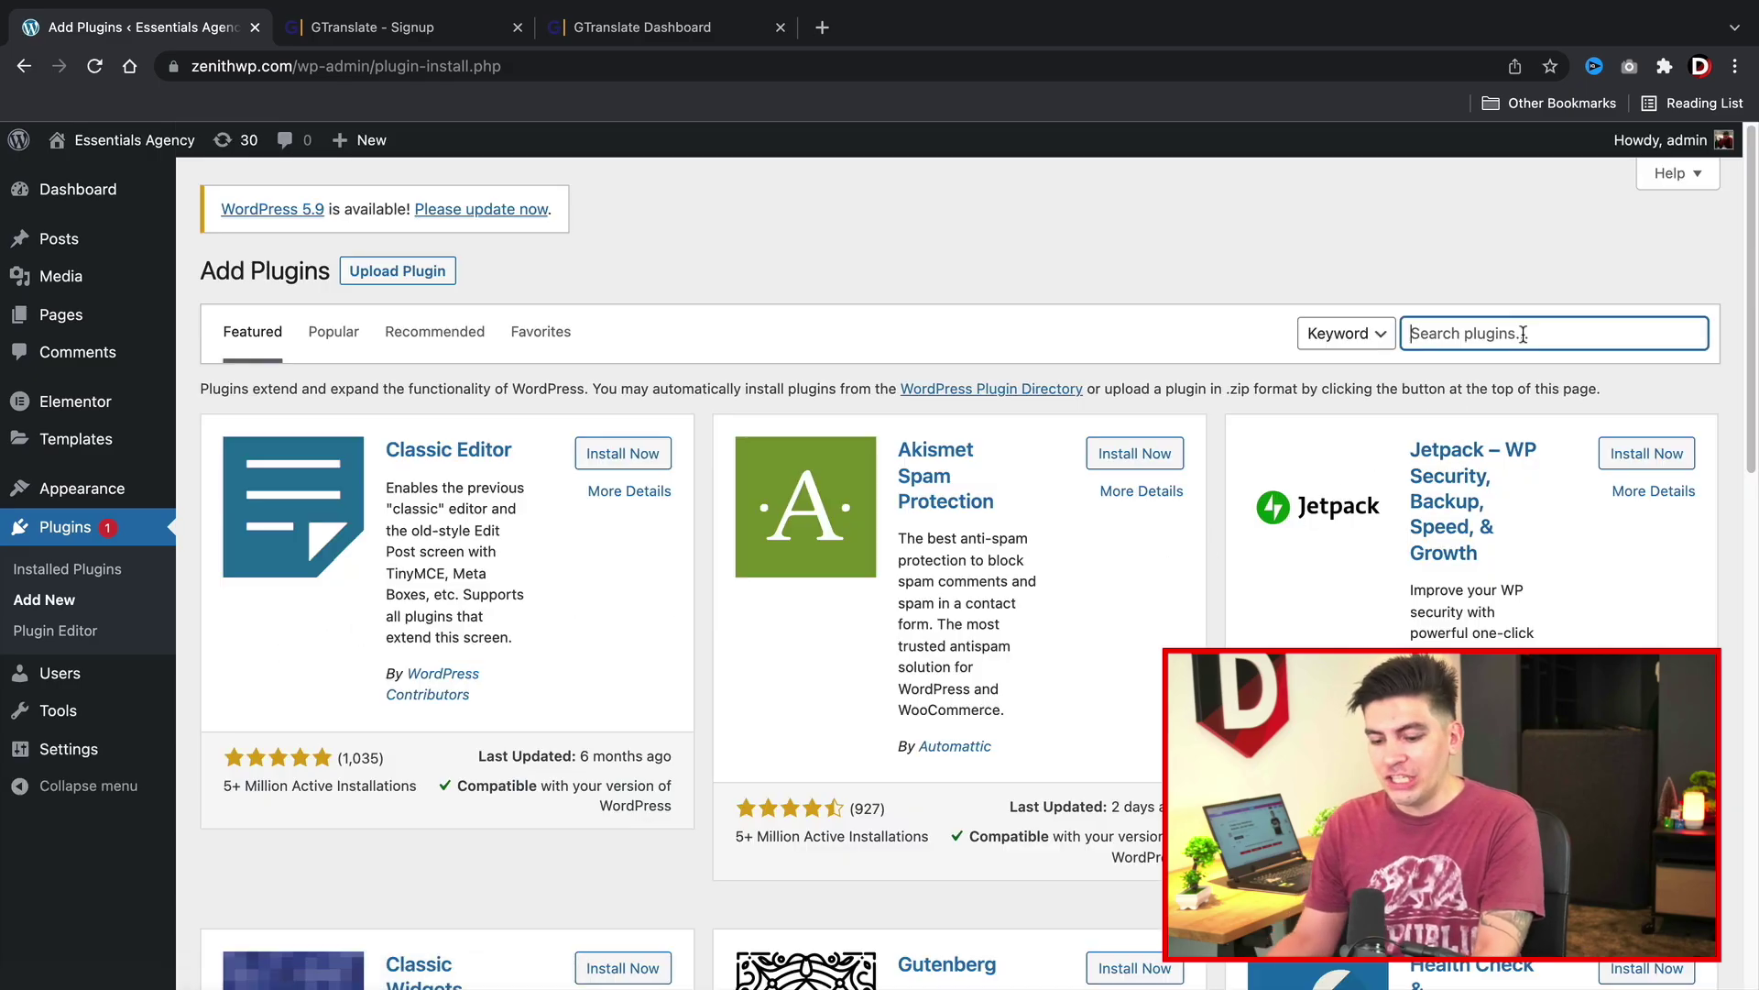
type("gtr")
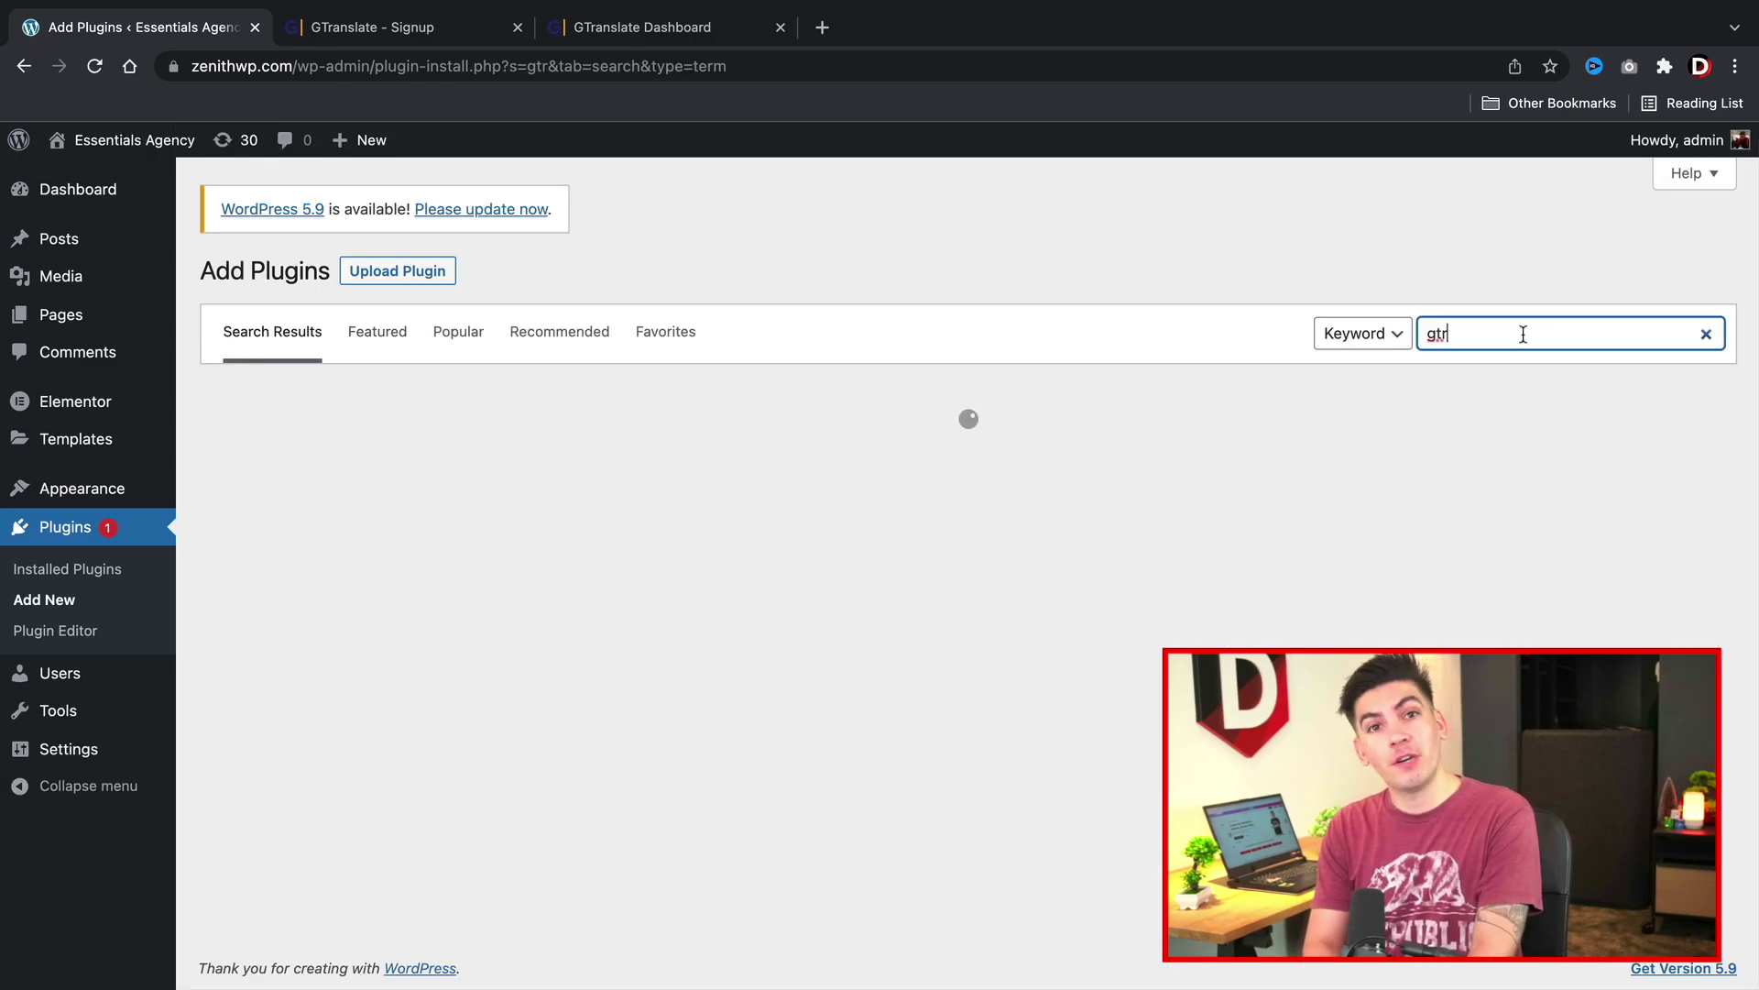
type("anslate")
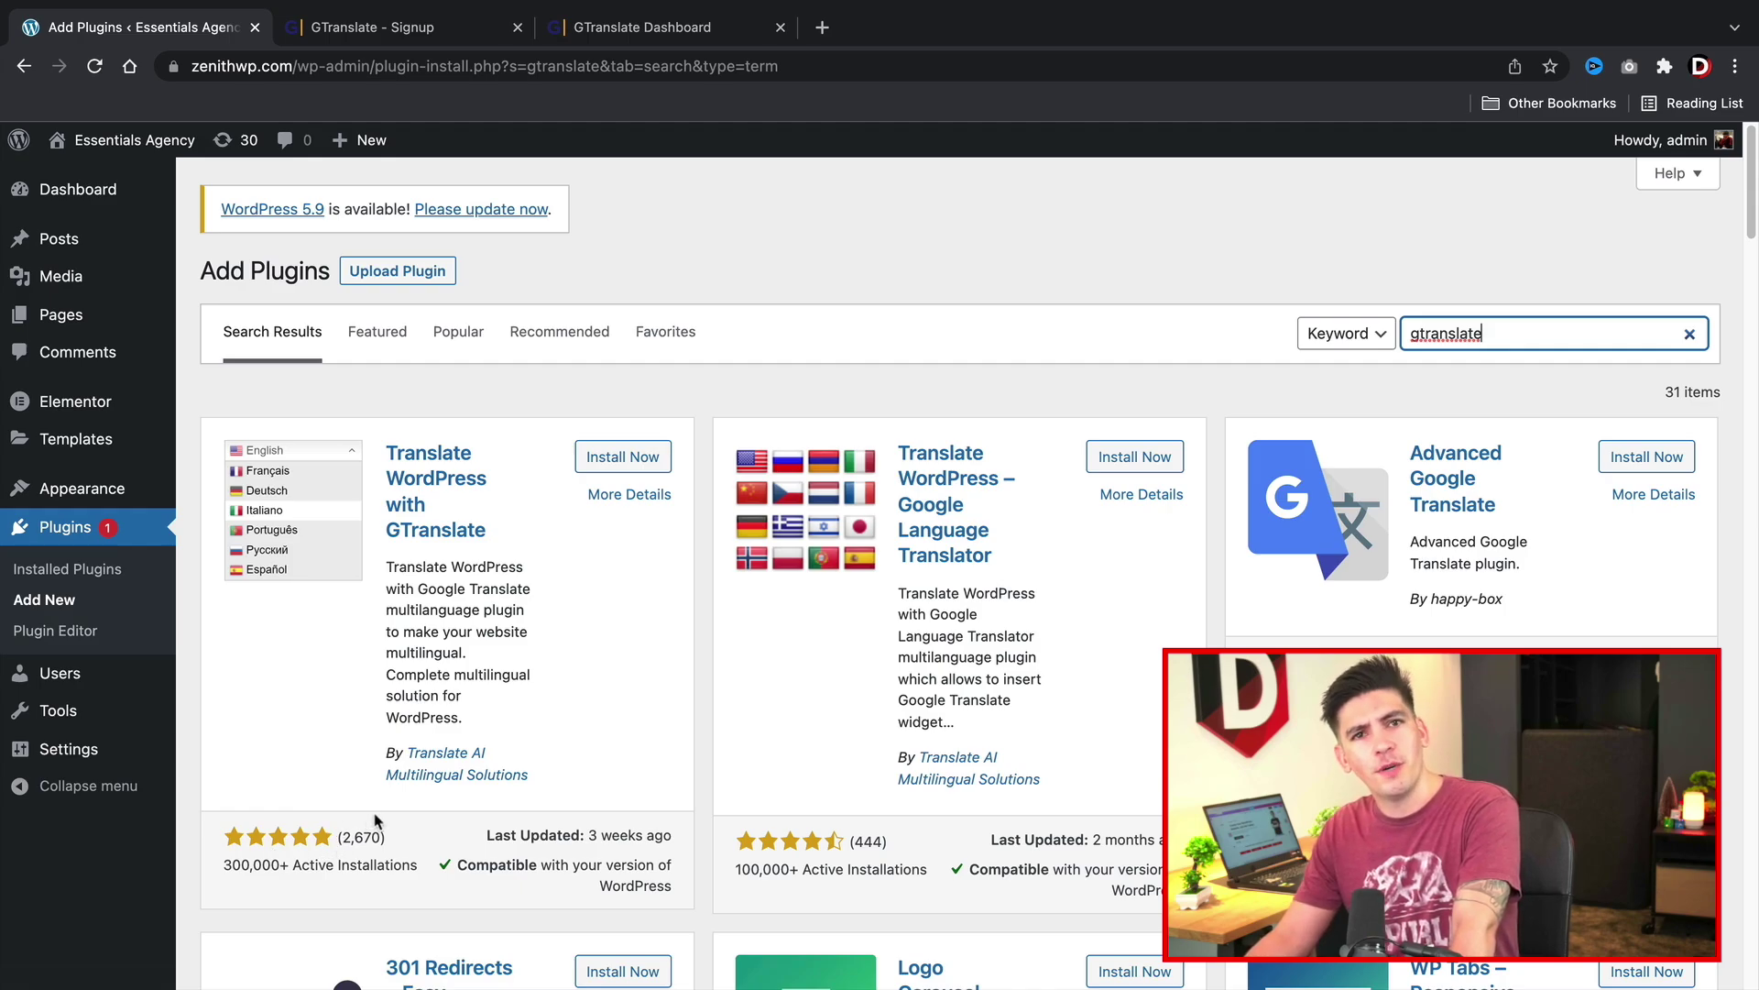
left_click(627, 460)
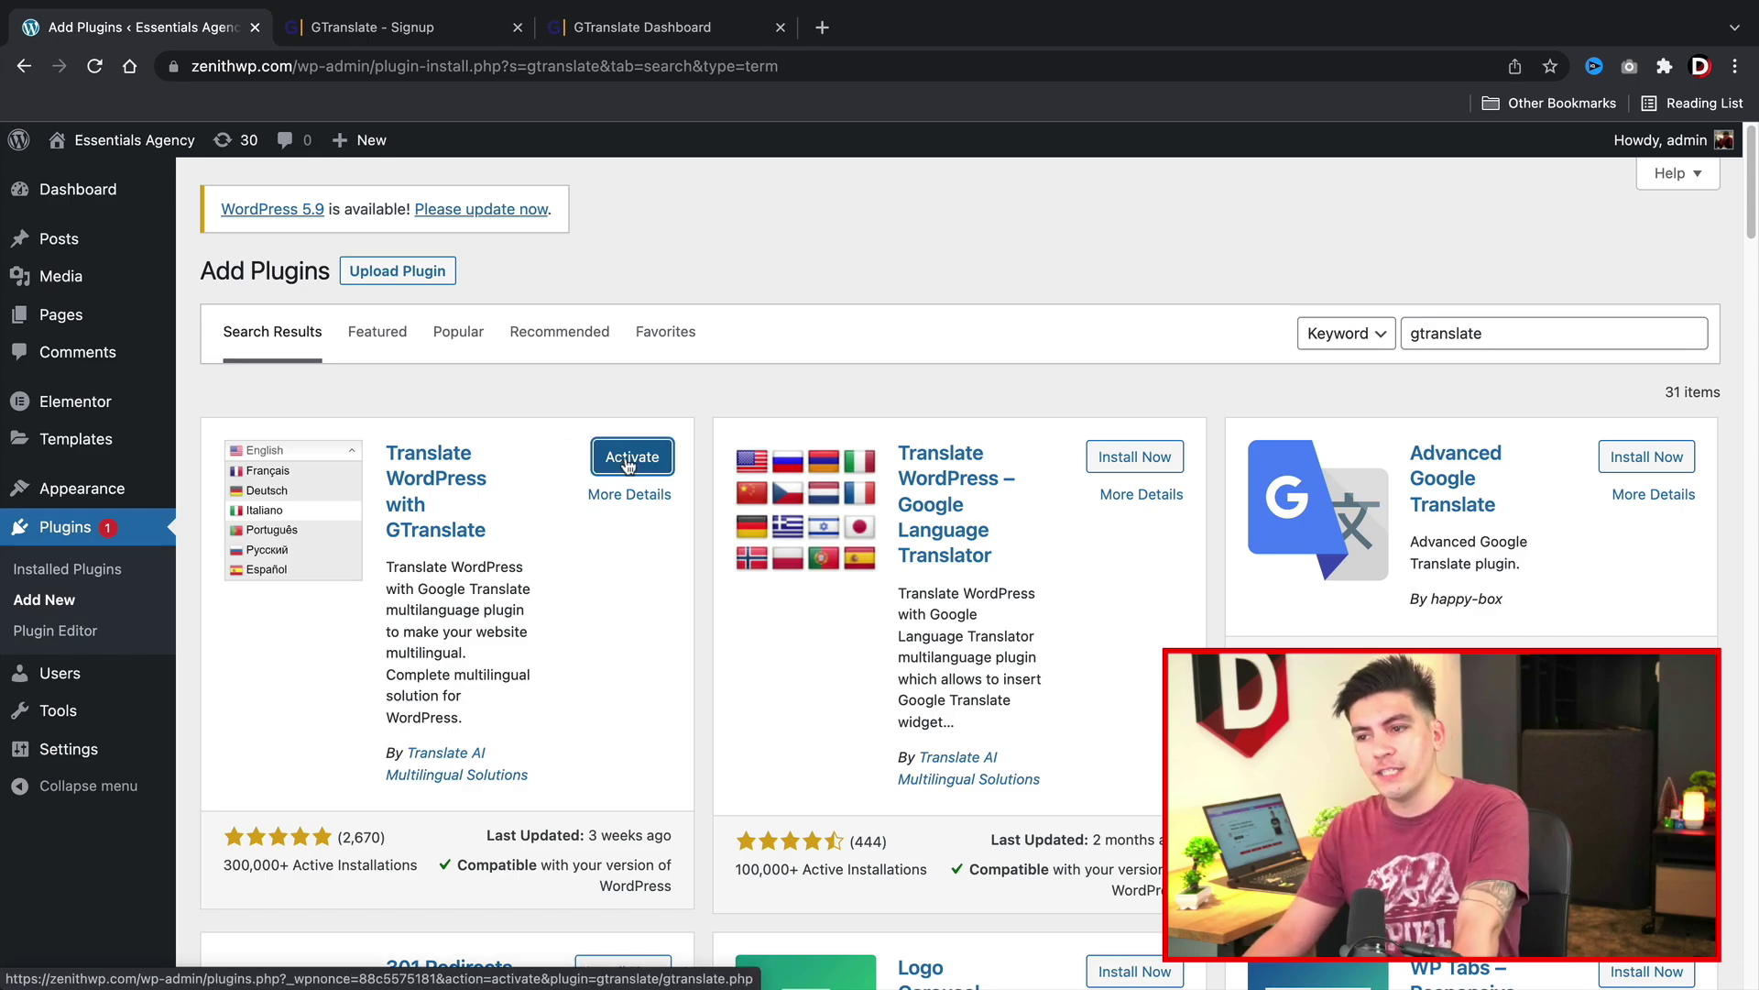
left_click(629, 462)
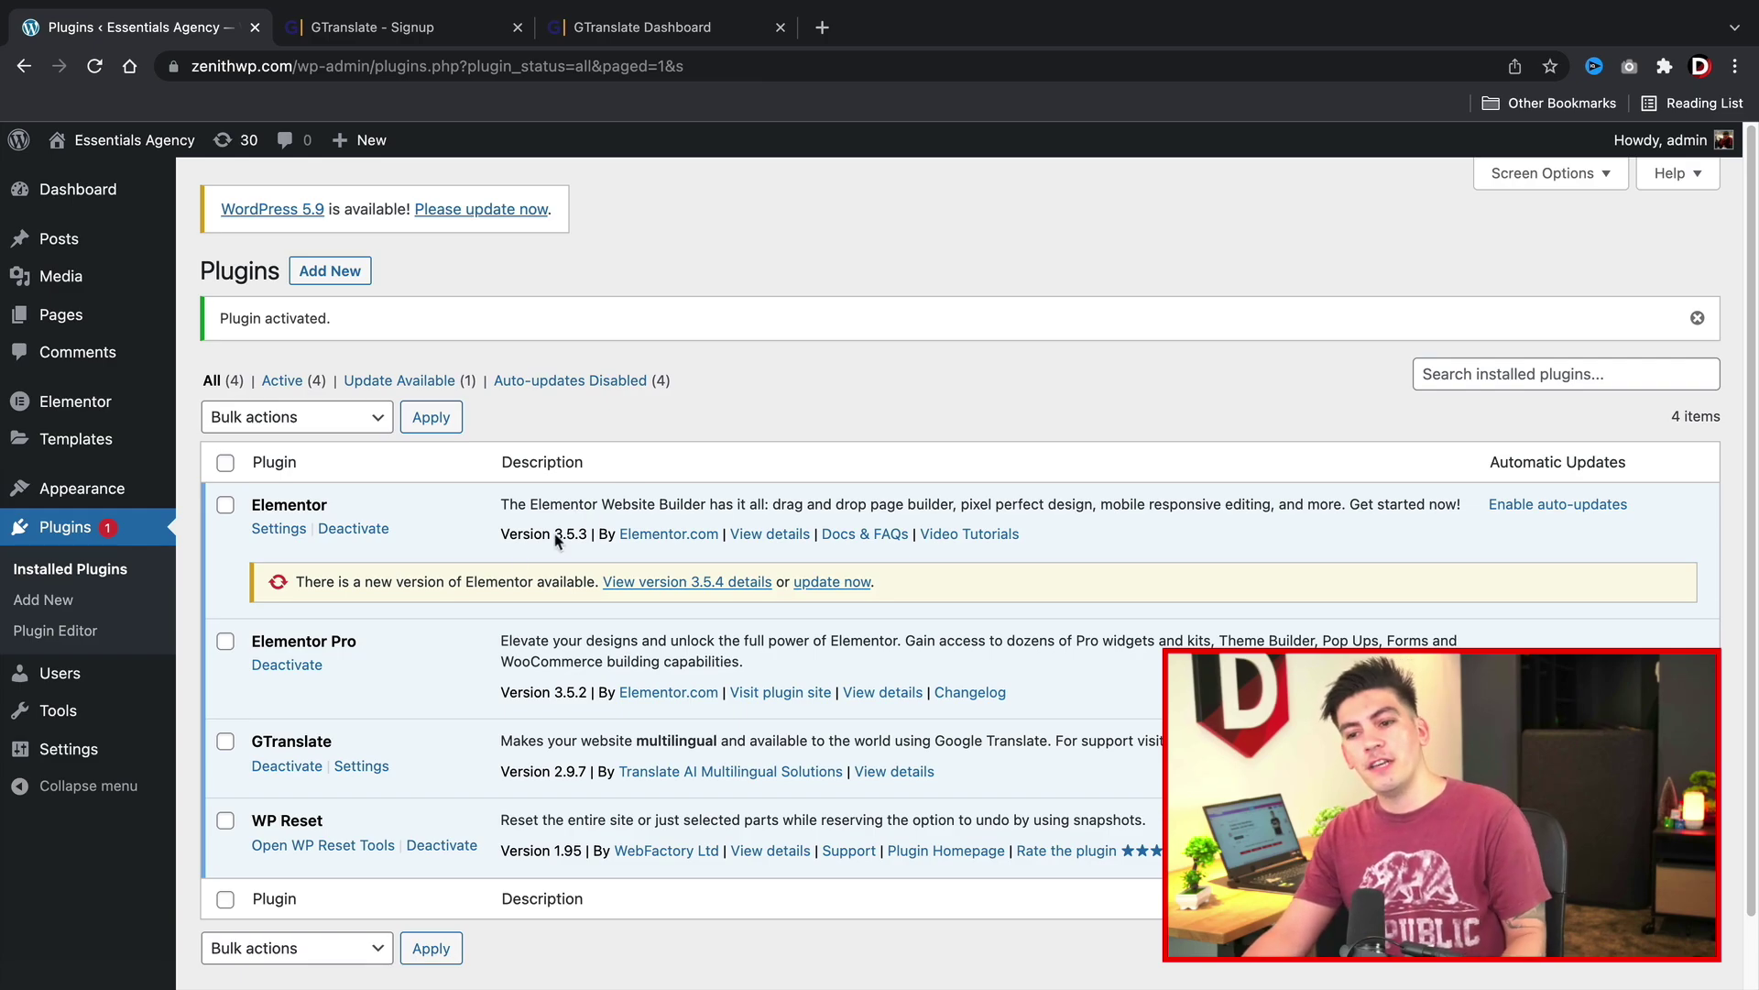
Step: Open the settings page of the GTranslate plugin and look over its widget options
left_click_drag(266, 743, 295, 740)
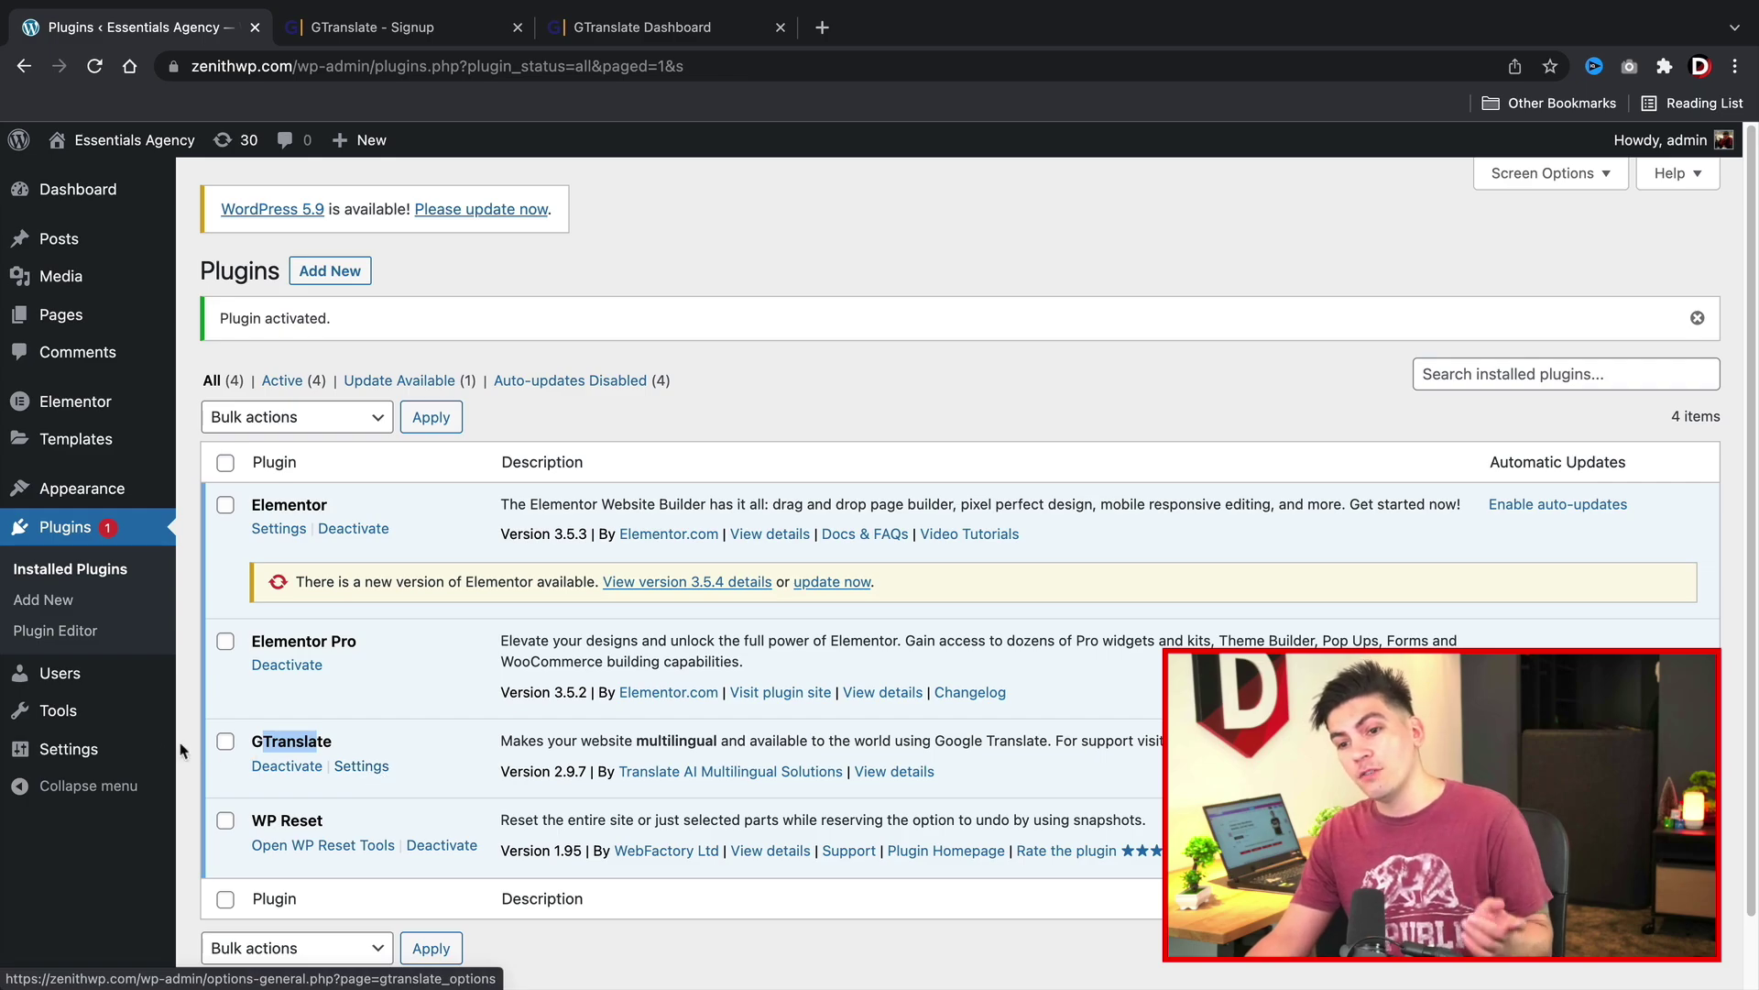
mouse_move(57, 753)
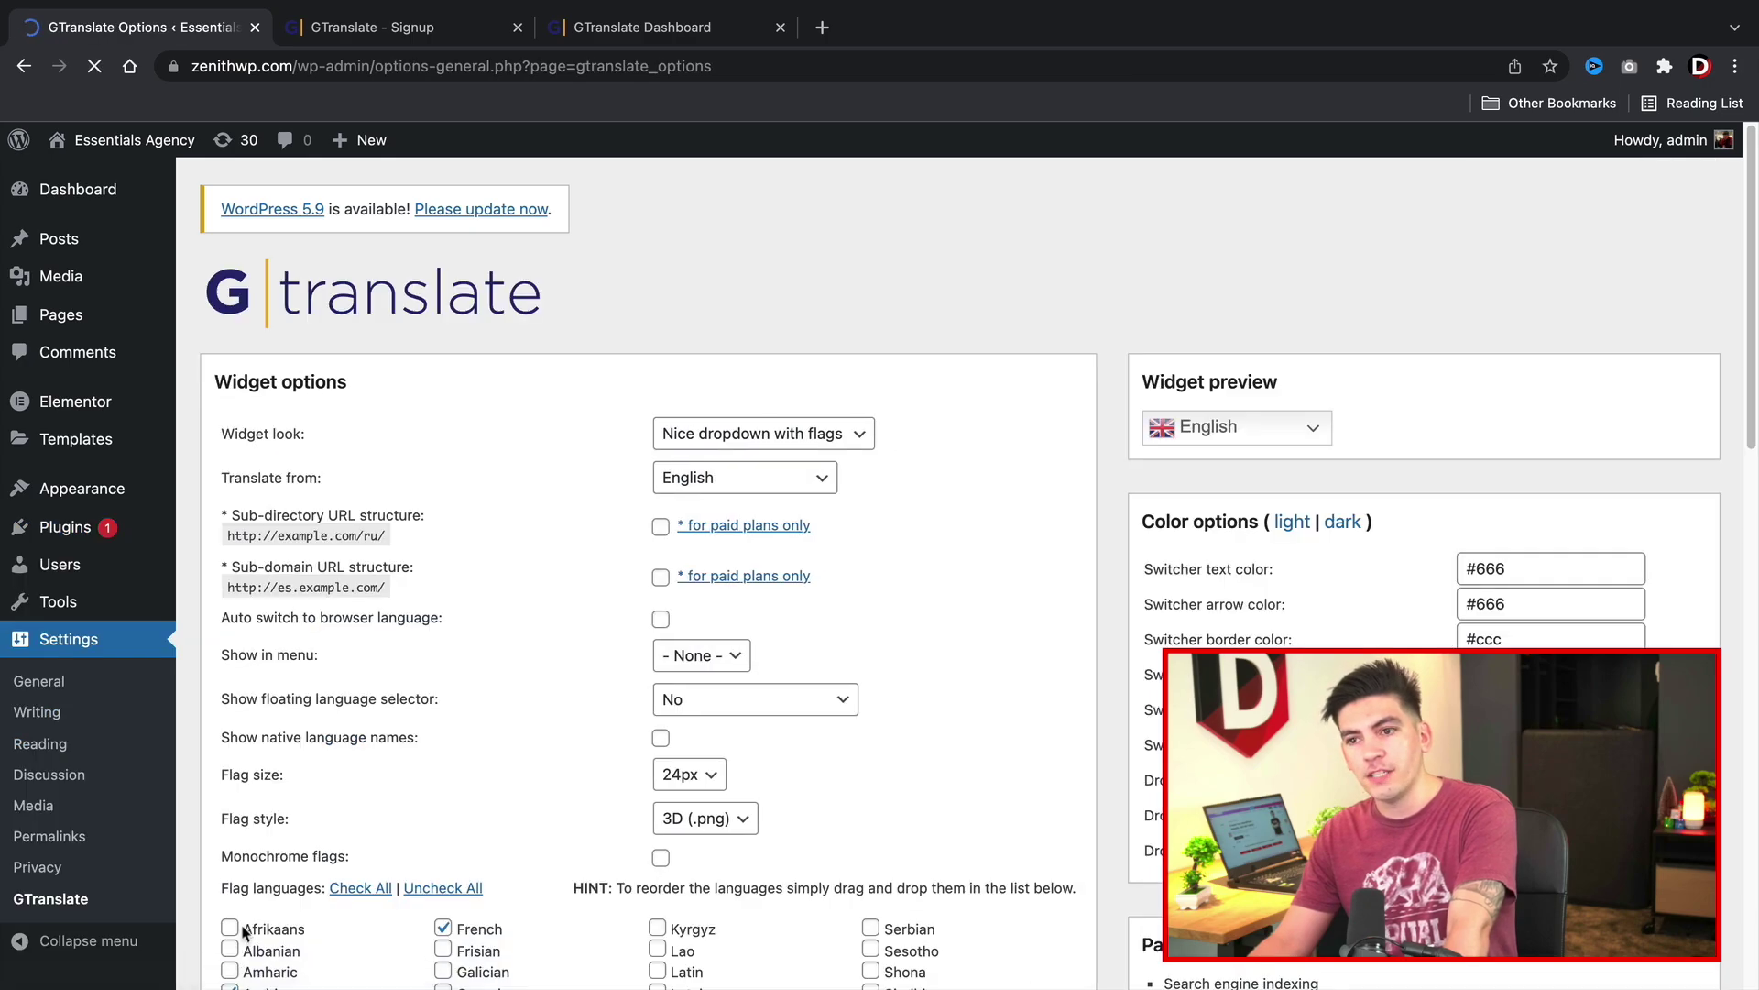
scroll(953, 557, "down", 2)
scroll(972, 556, "up", 2)
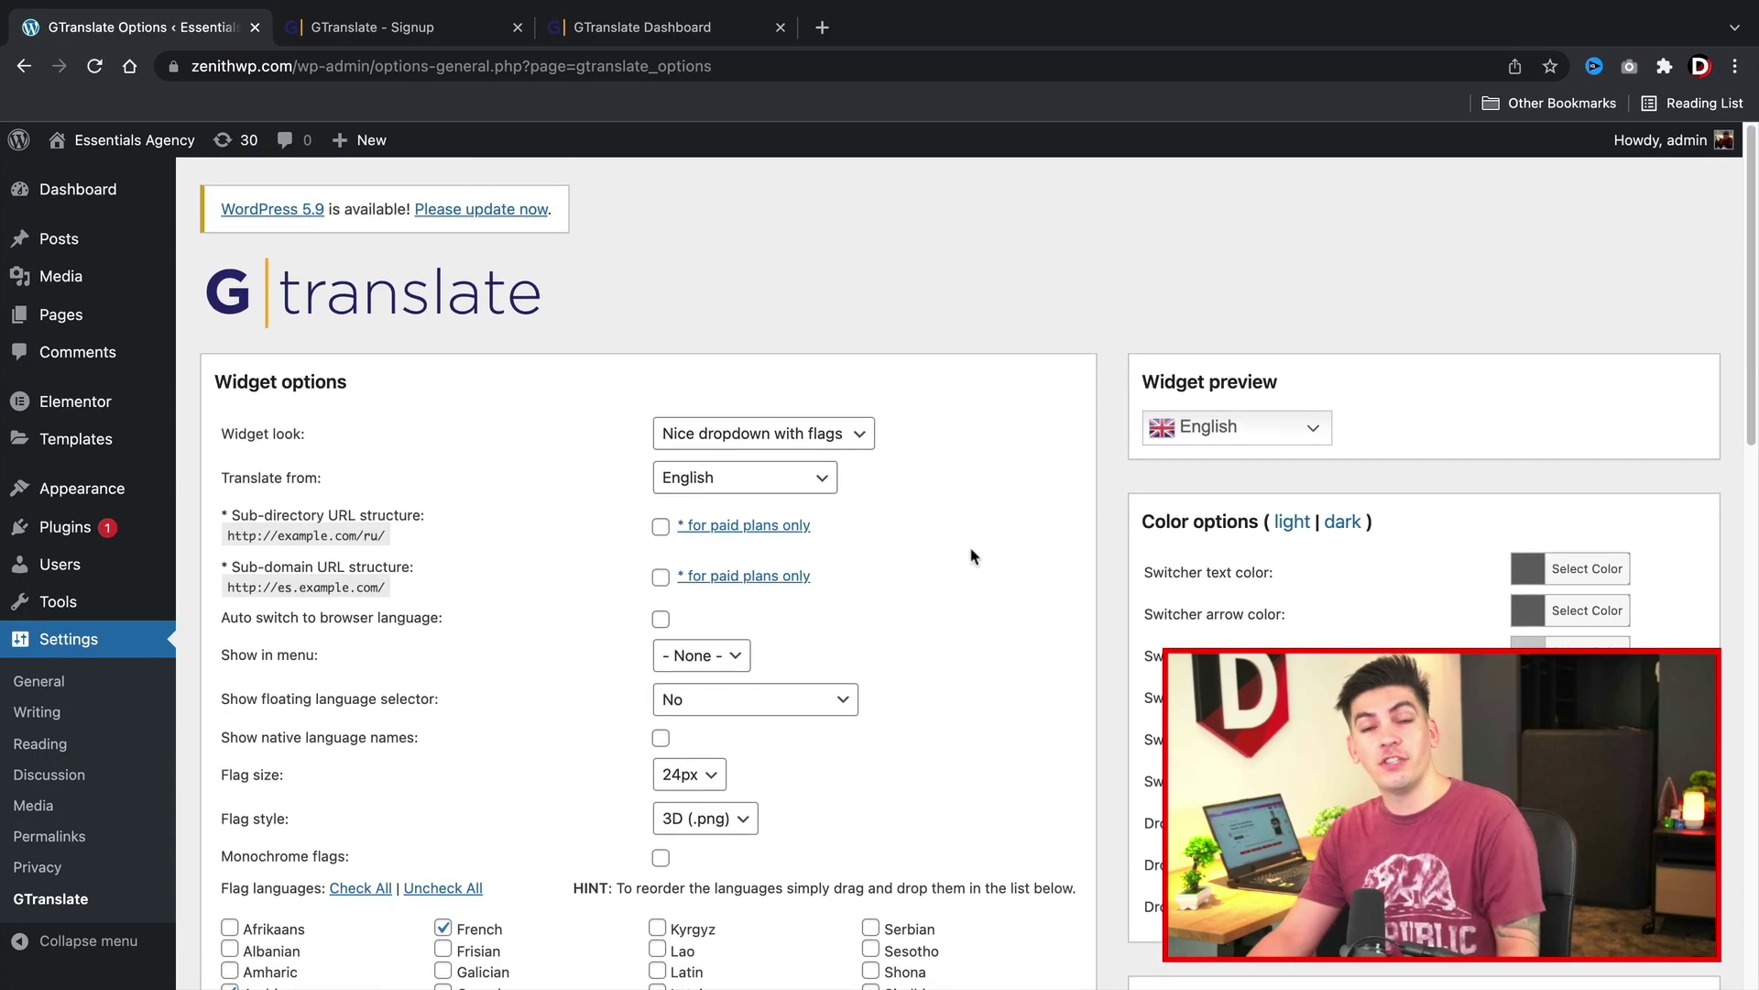
scroll(973, 550, "down", 2)
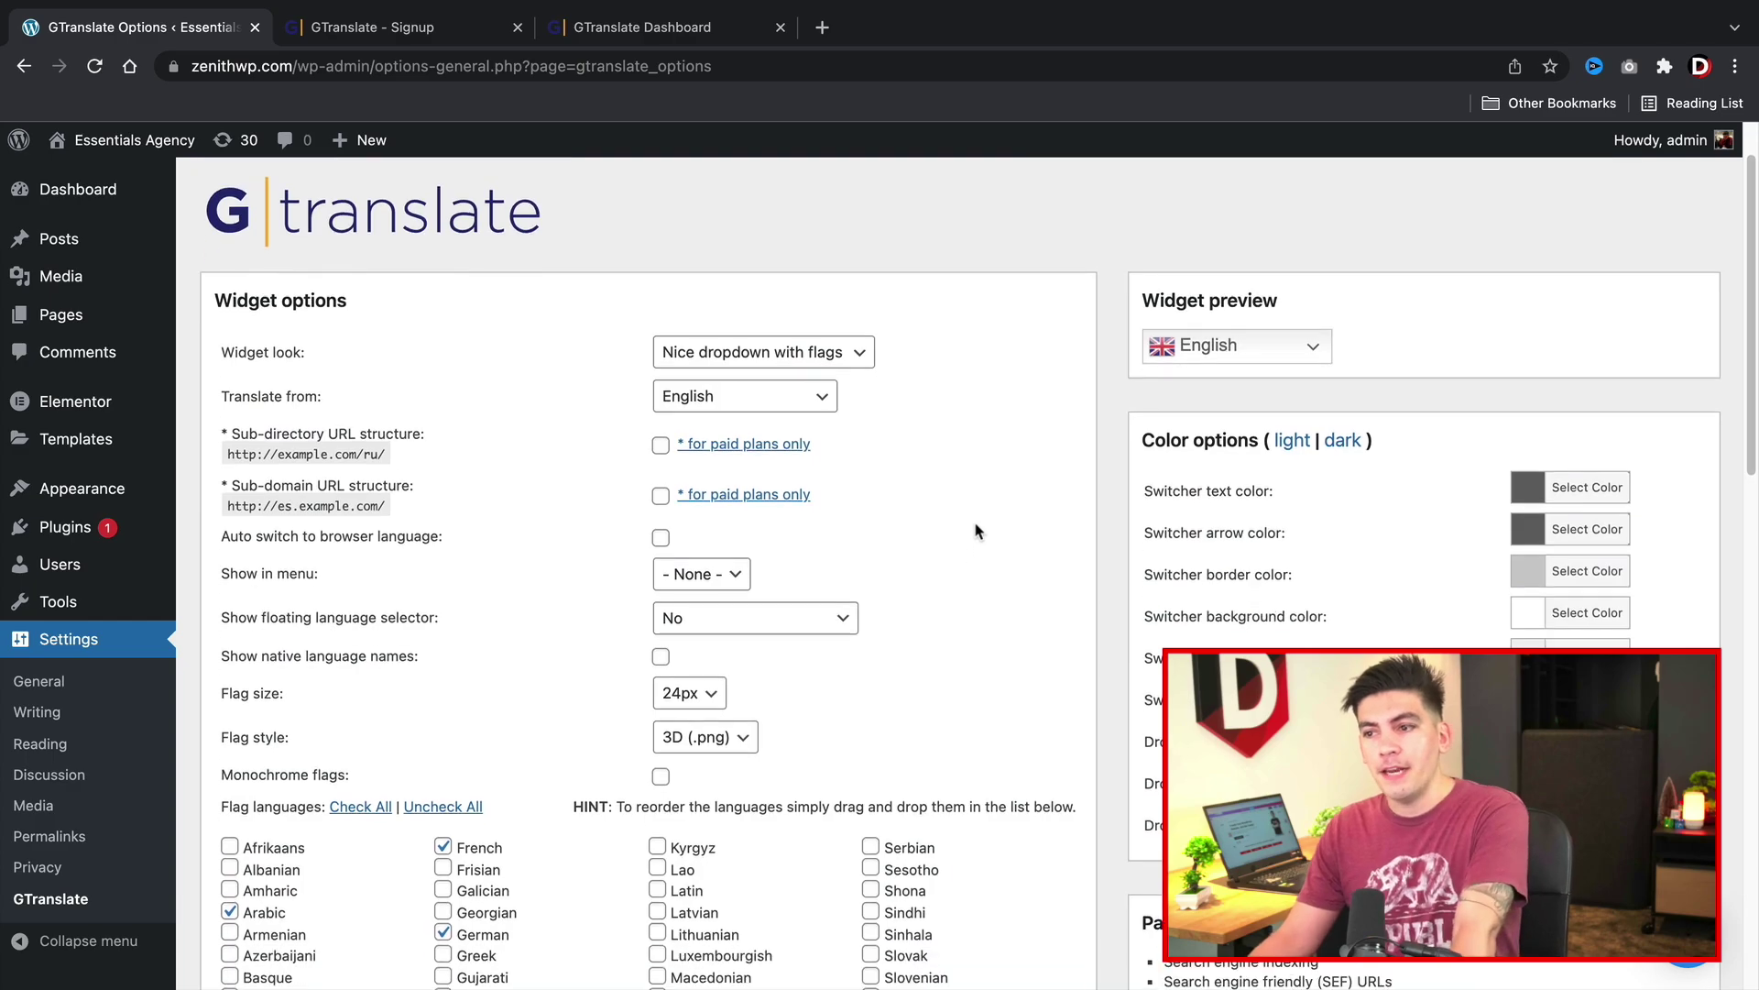
Step: Check the Translate from language and examine the sub-directory and sub-domain URL structure options
left_click(719, 400)
left_click(720, 401)
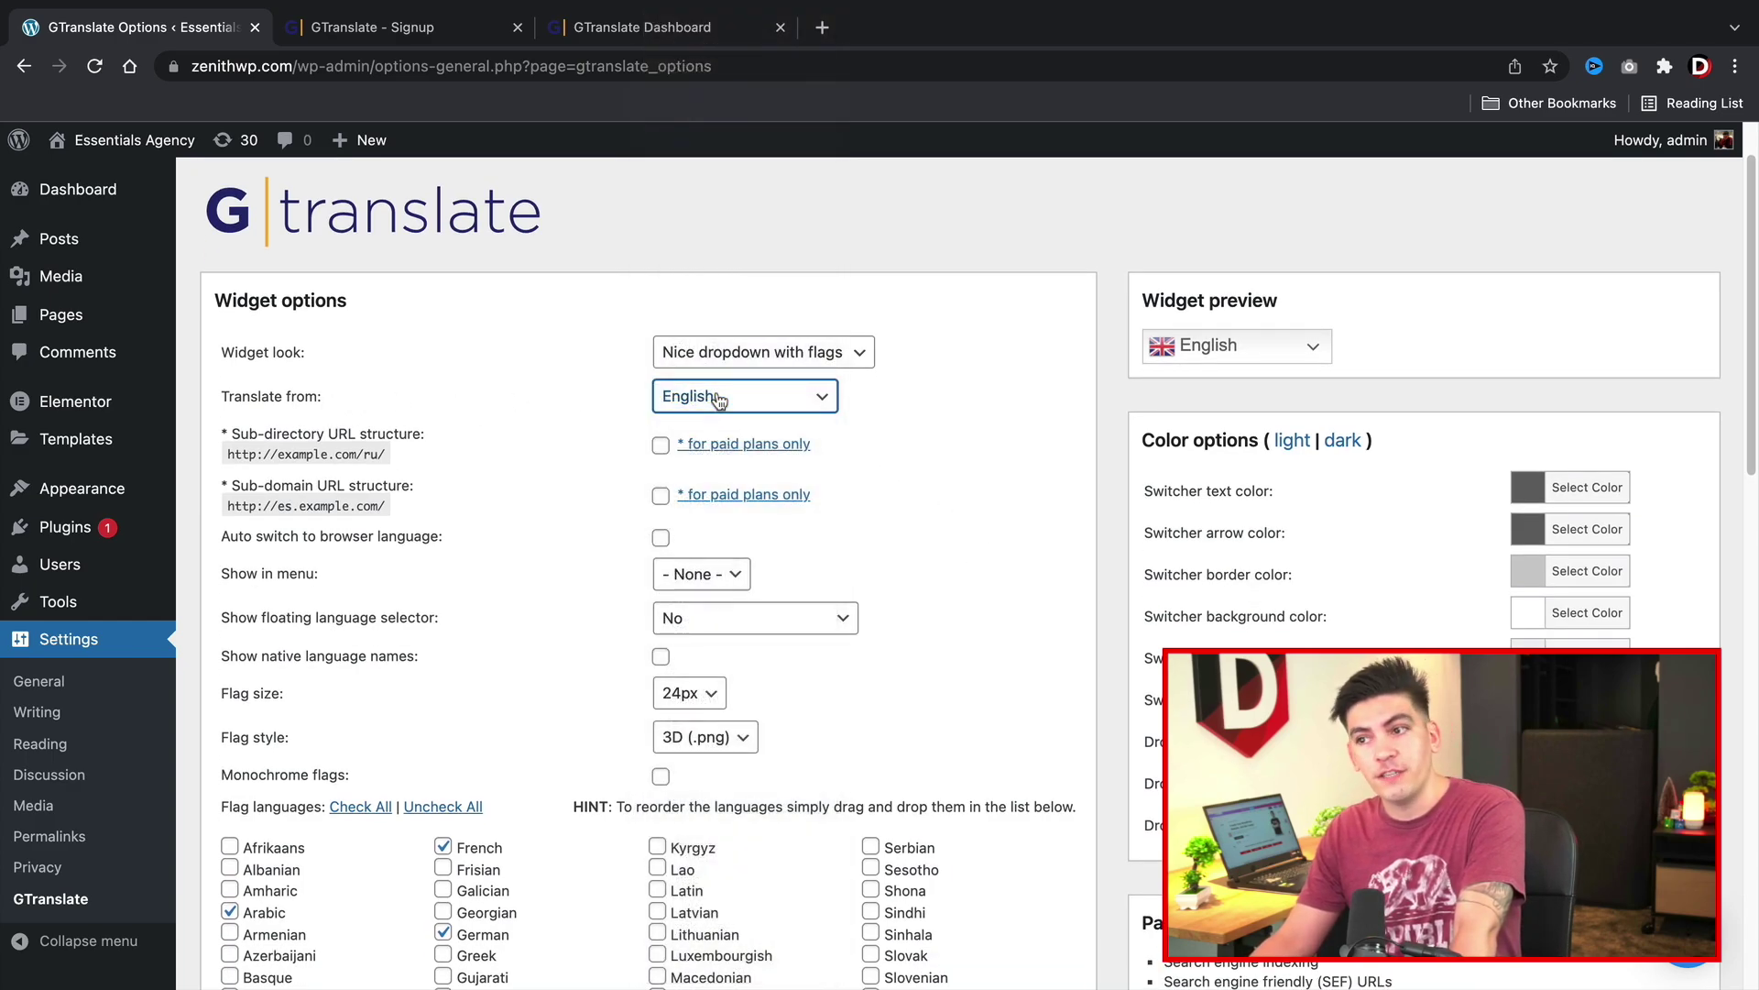
scroll(317, 410, "down", 1)
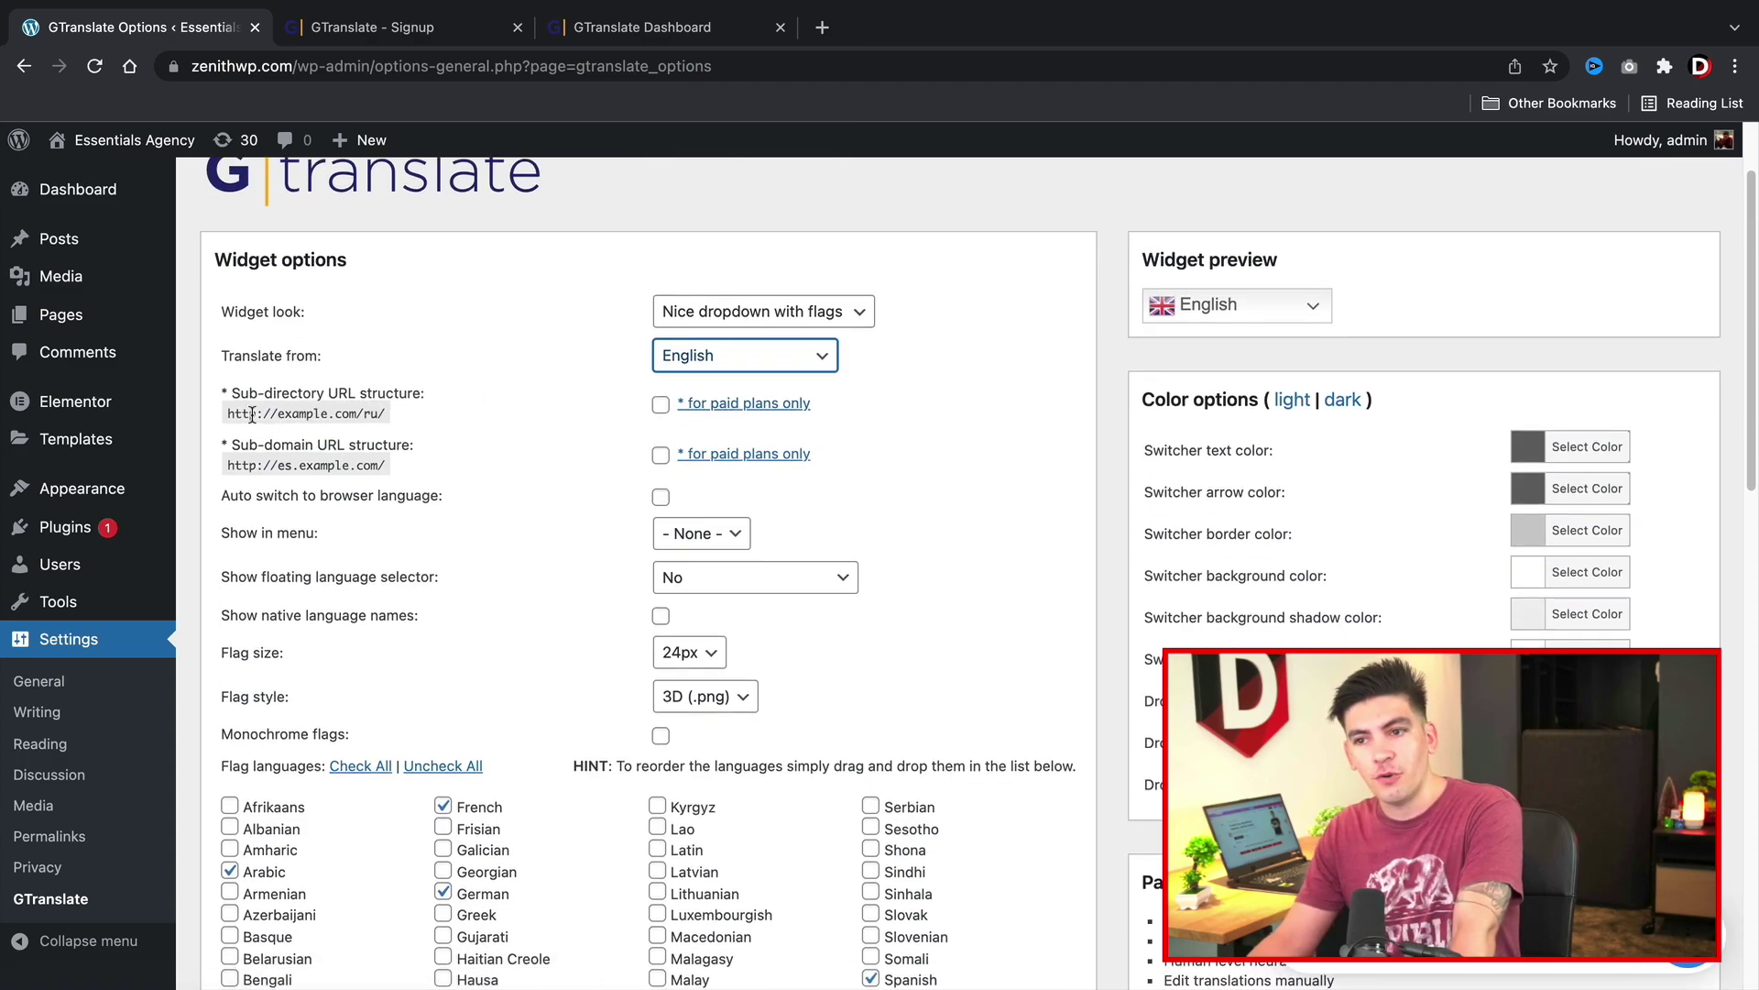
left_click_drag(251, 414, 385, 413)
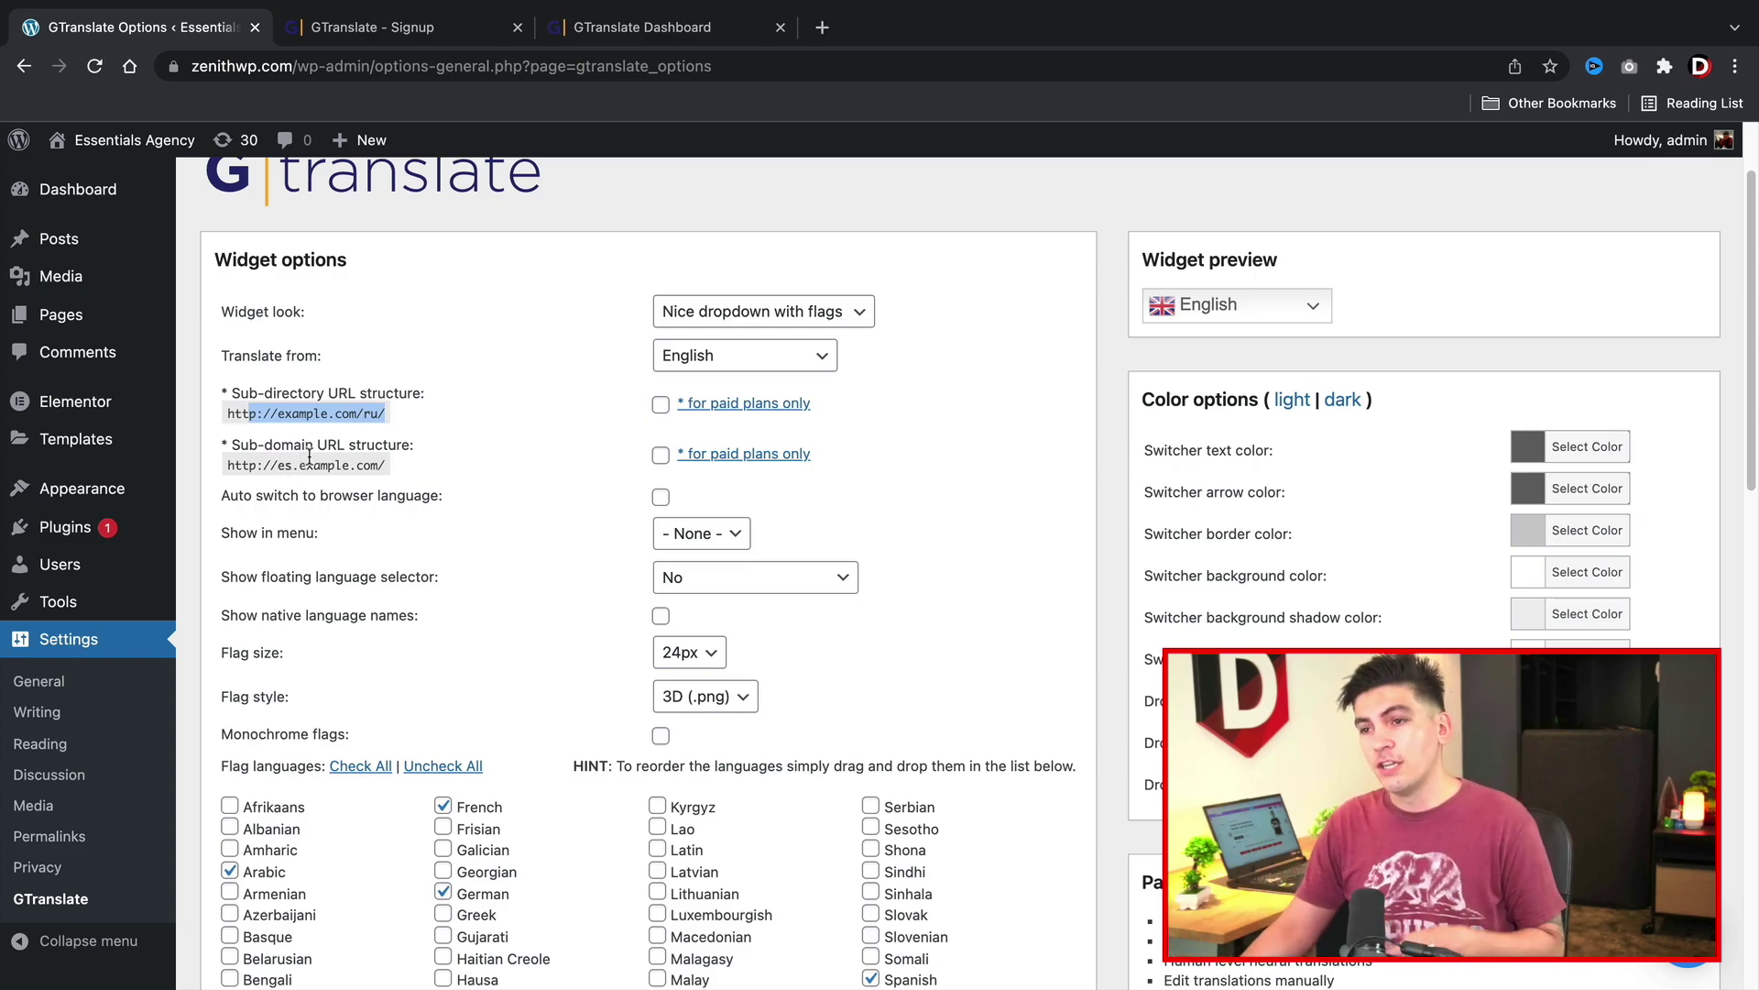
left_click(554, 470)
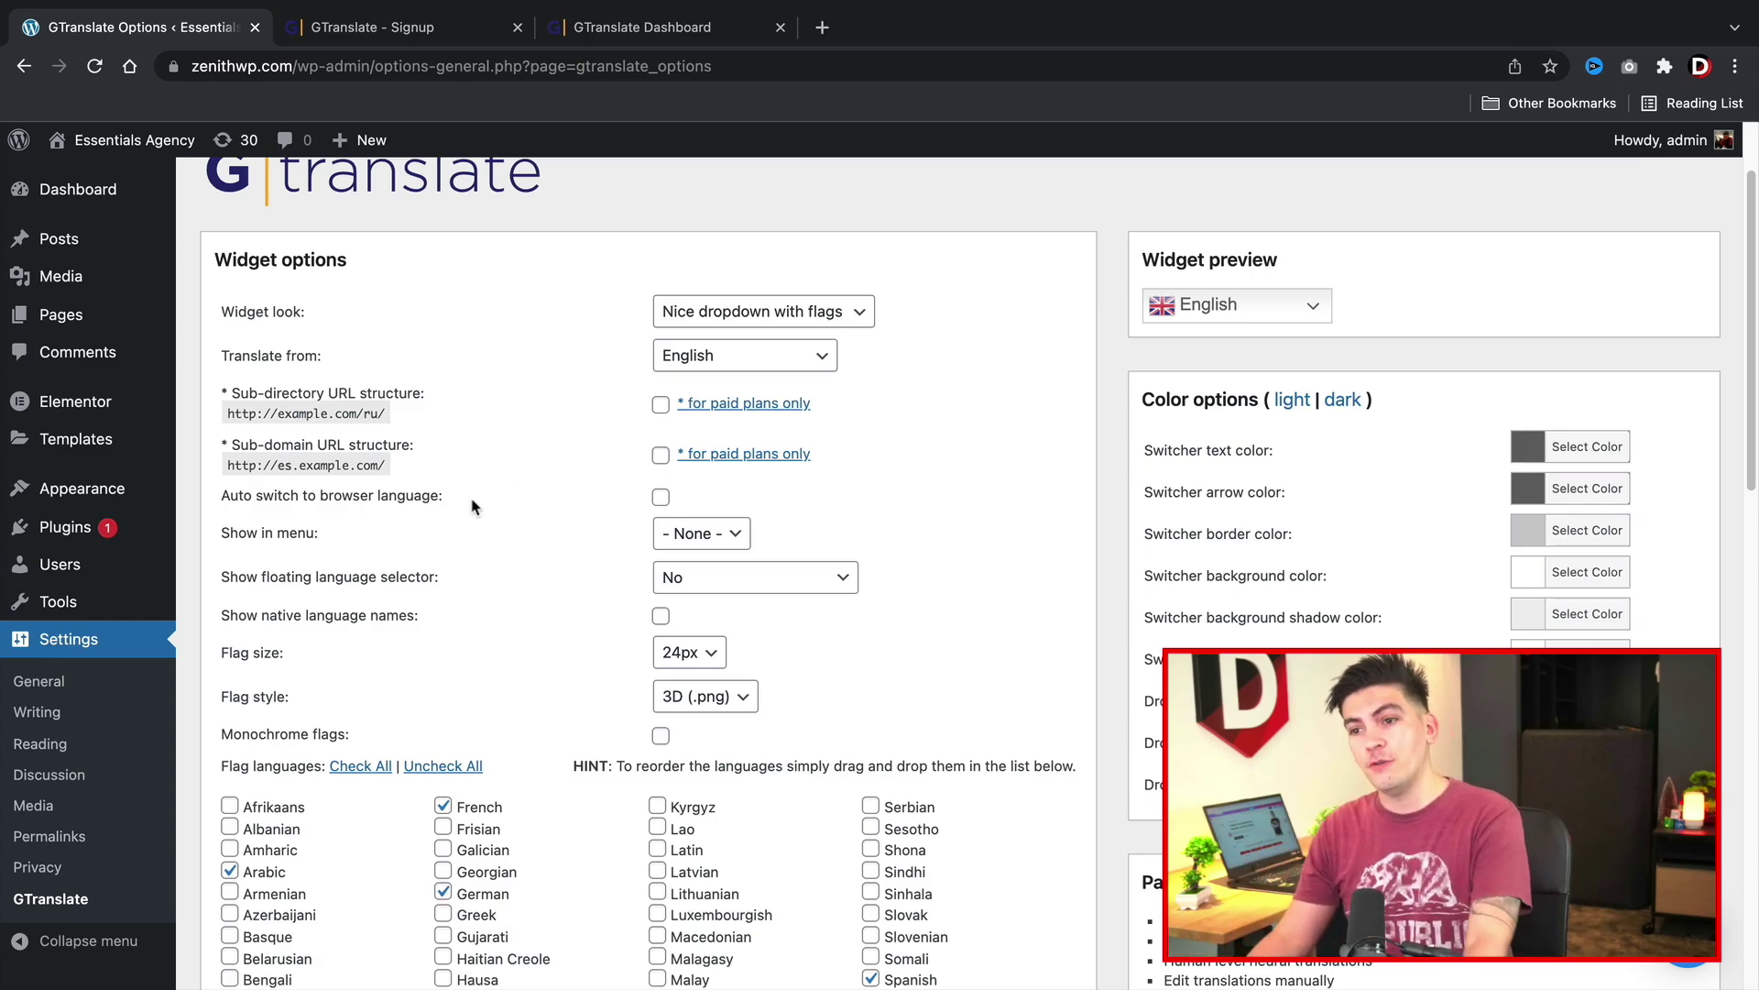
Step: Set the language selector to show in the Header menu, leaving auto switch to browser language disabled
left_click_drag(444, 495, 255, 496)
left_click(265, 495)
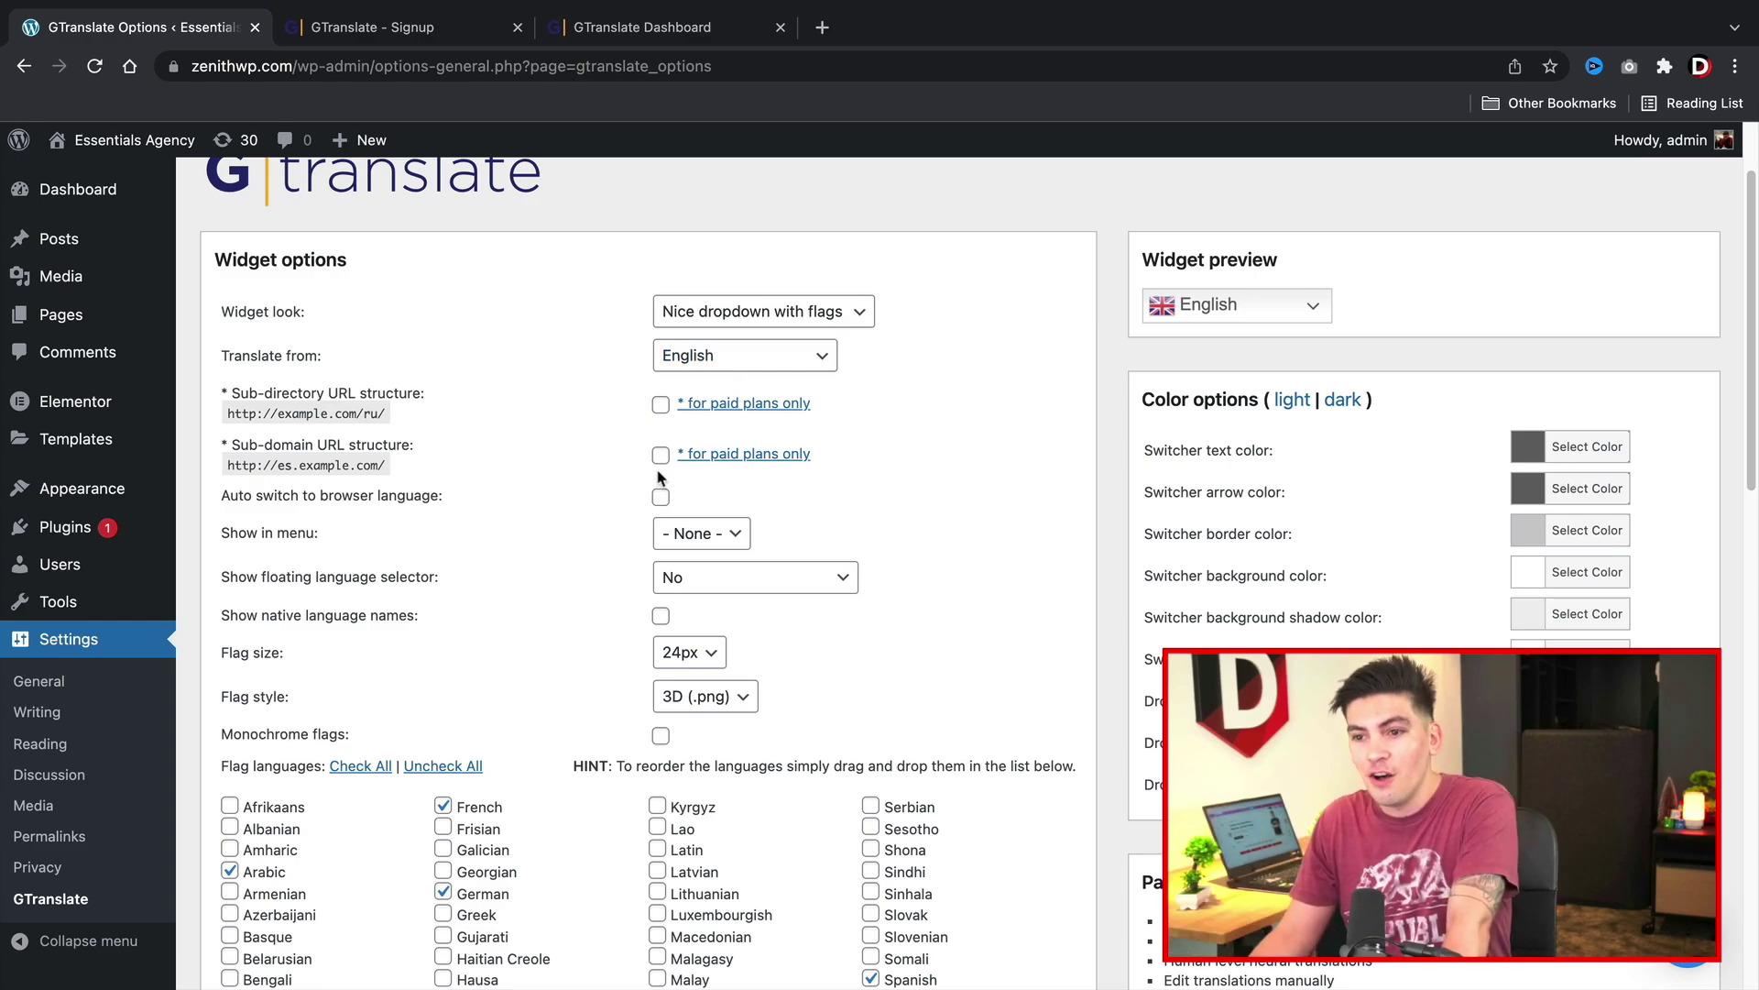
left_click(661, 497)
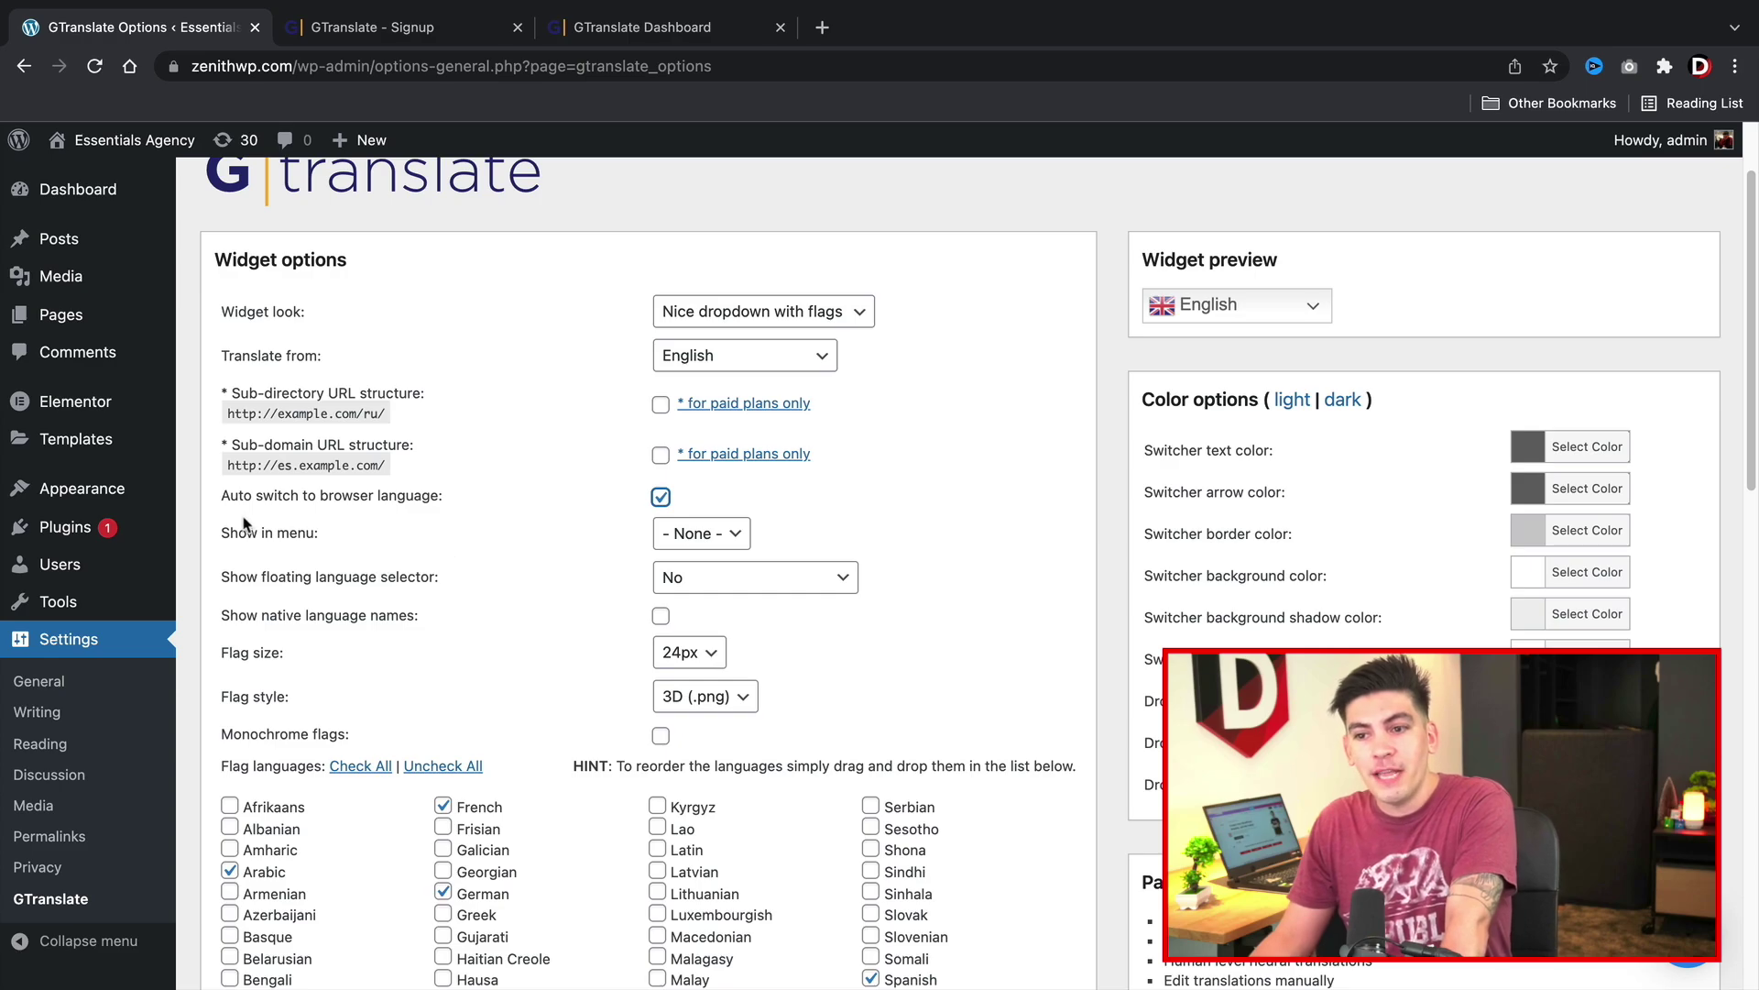
left_click(683, 532)
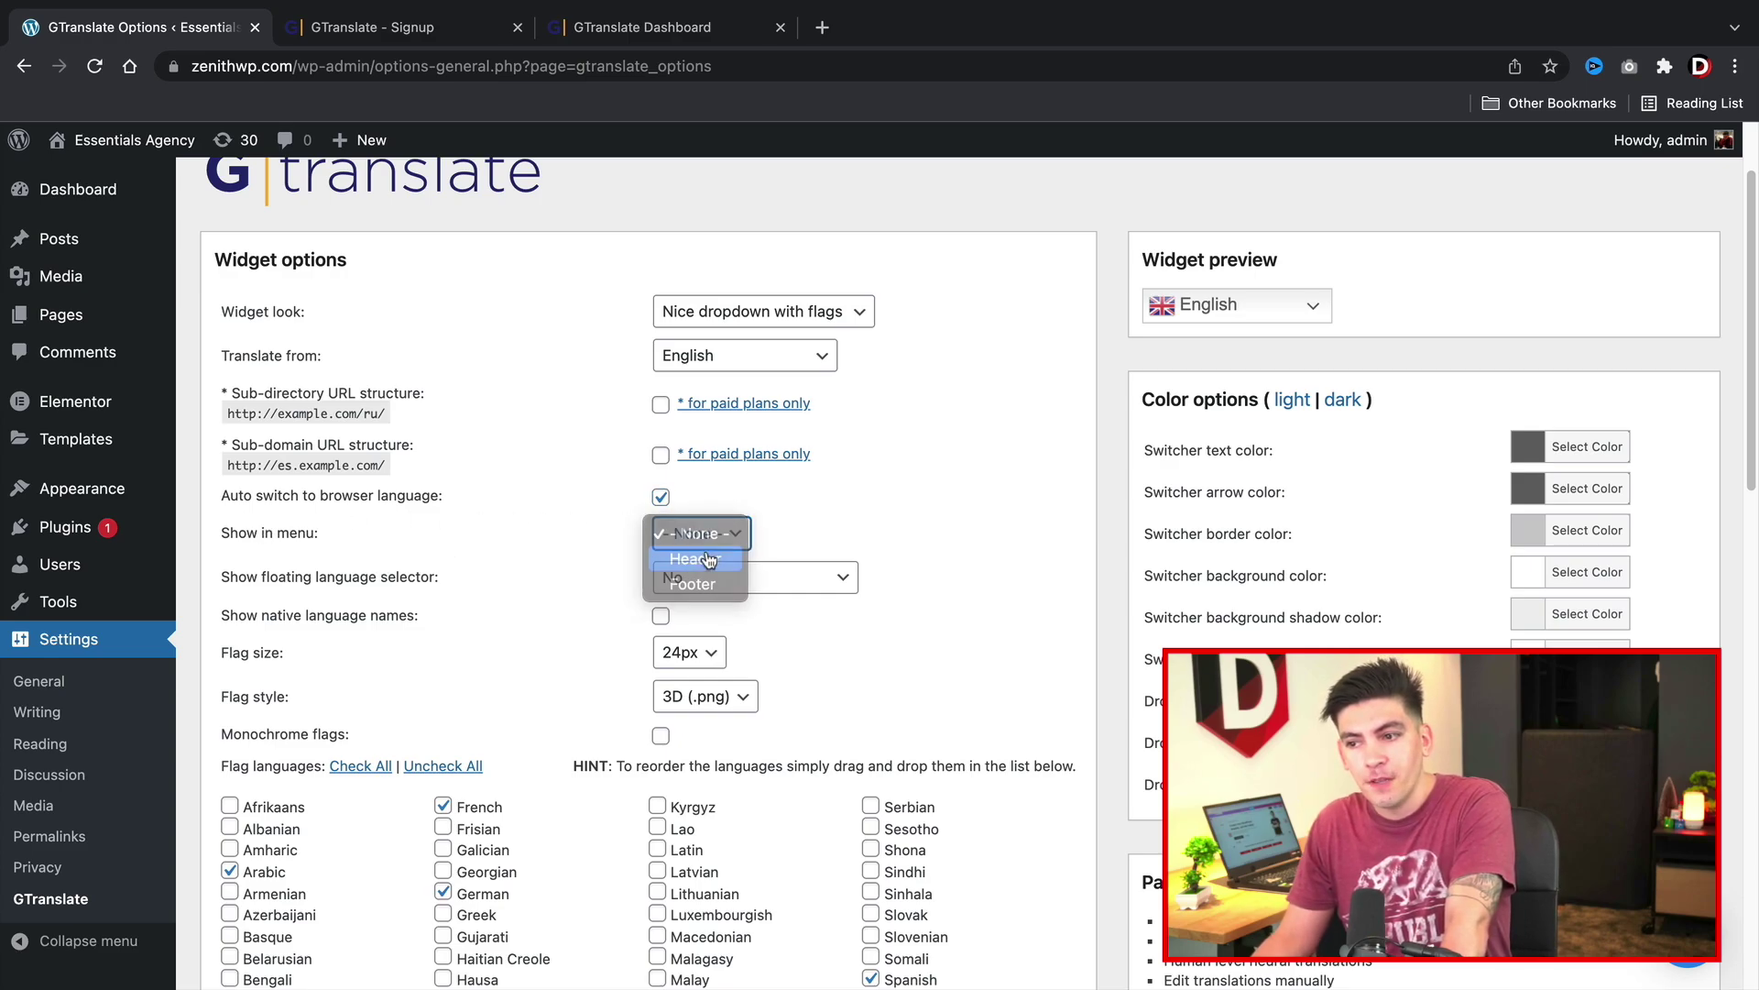
left_click(708, 559)
left_click(661, 497)
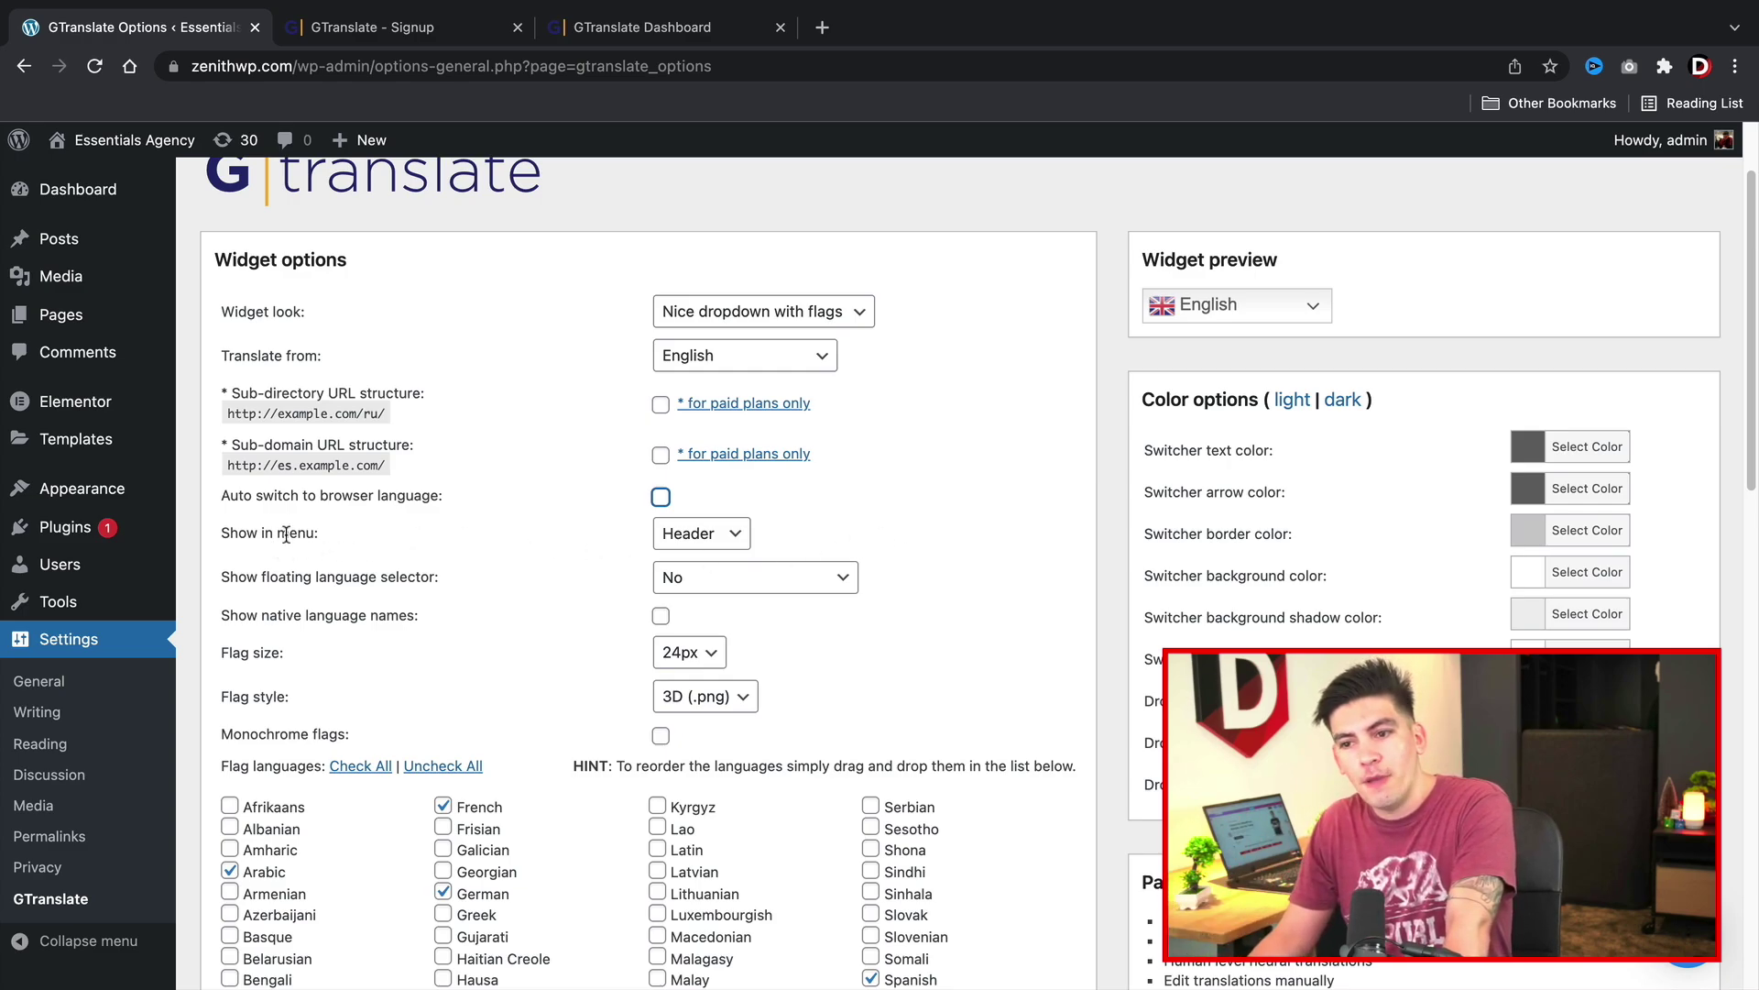
Step: Set the floating language selector to appear at the Top left of the site
scroll(252, 536, "down", 1)
left_click_drag(230, 545, 409, 543)
left_click(712, 545)
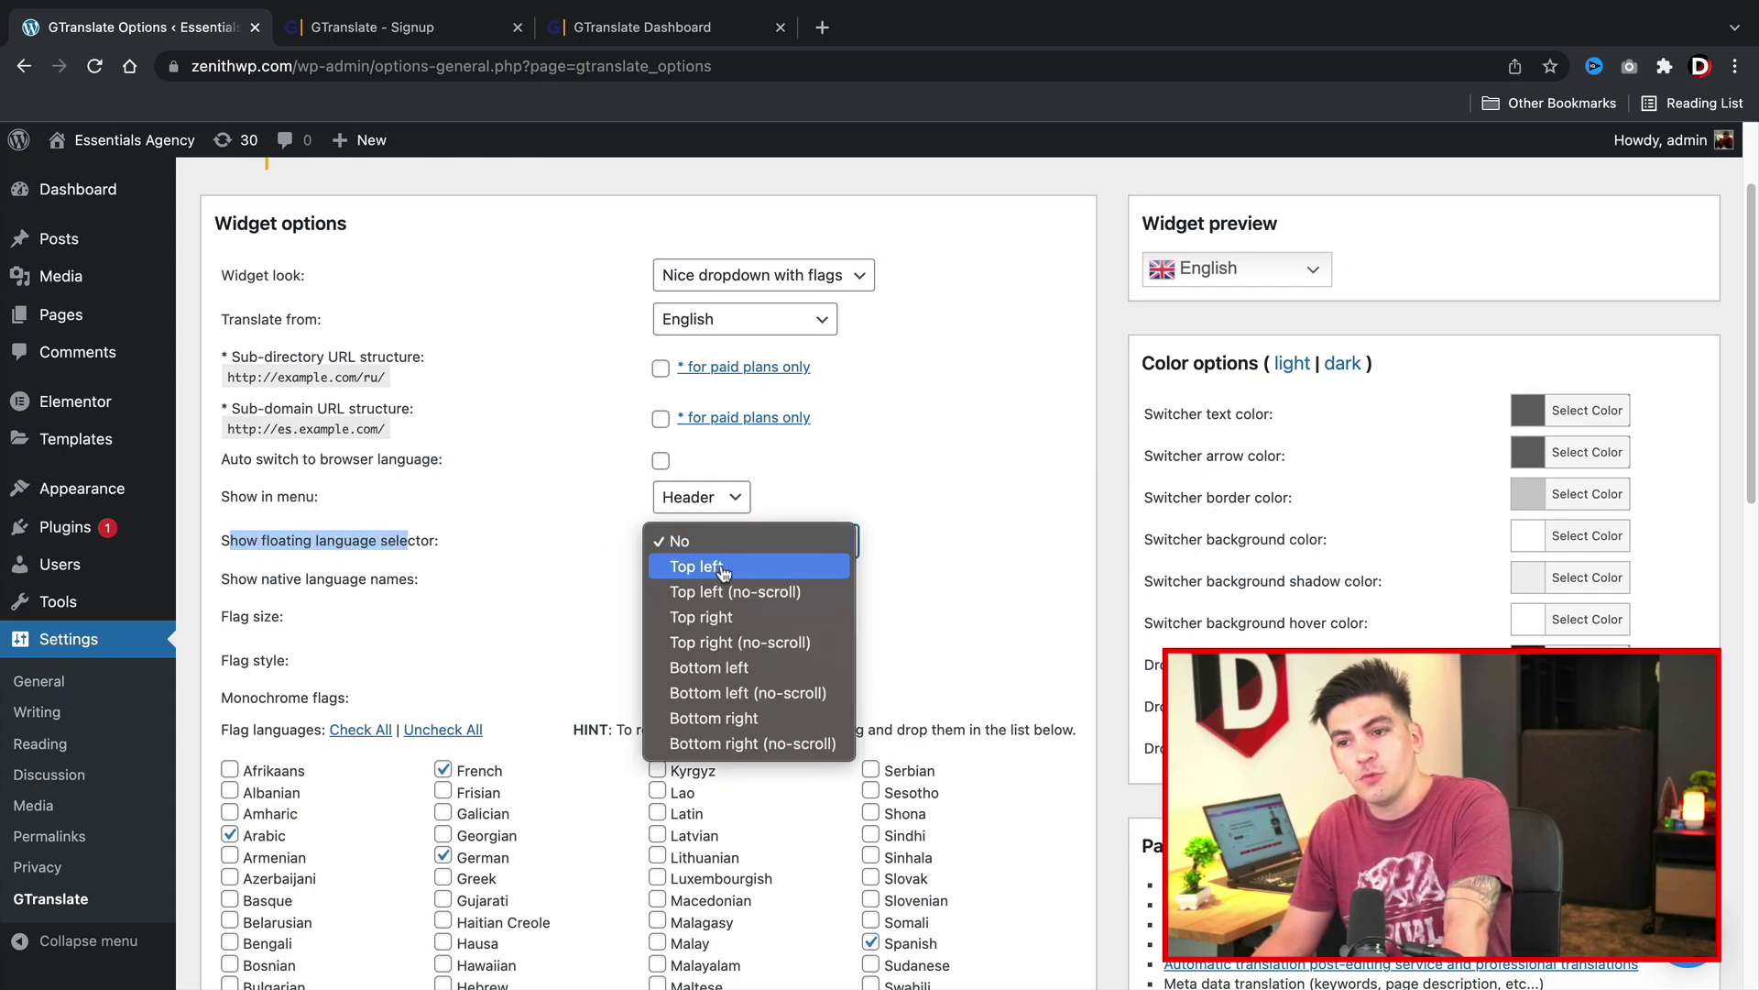
left_click(723, 570)
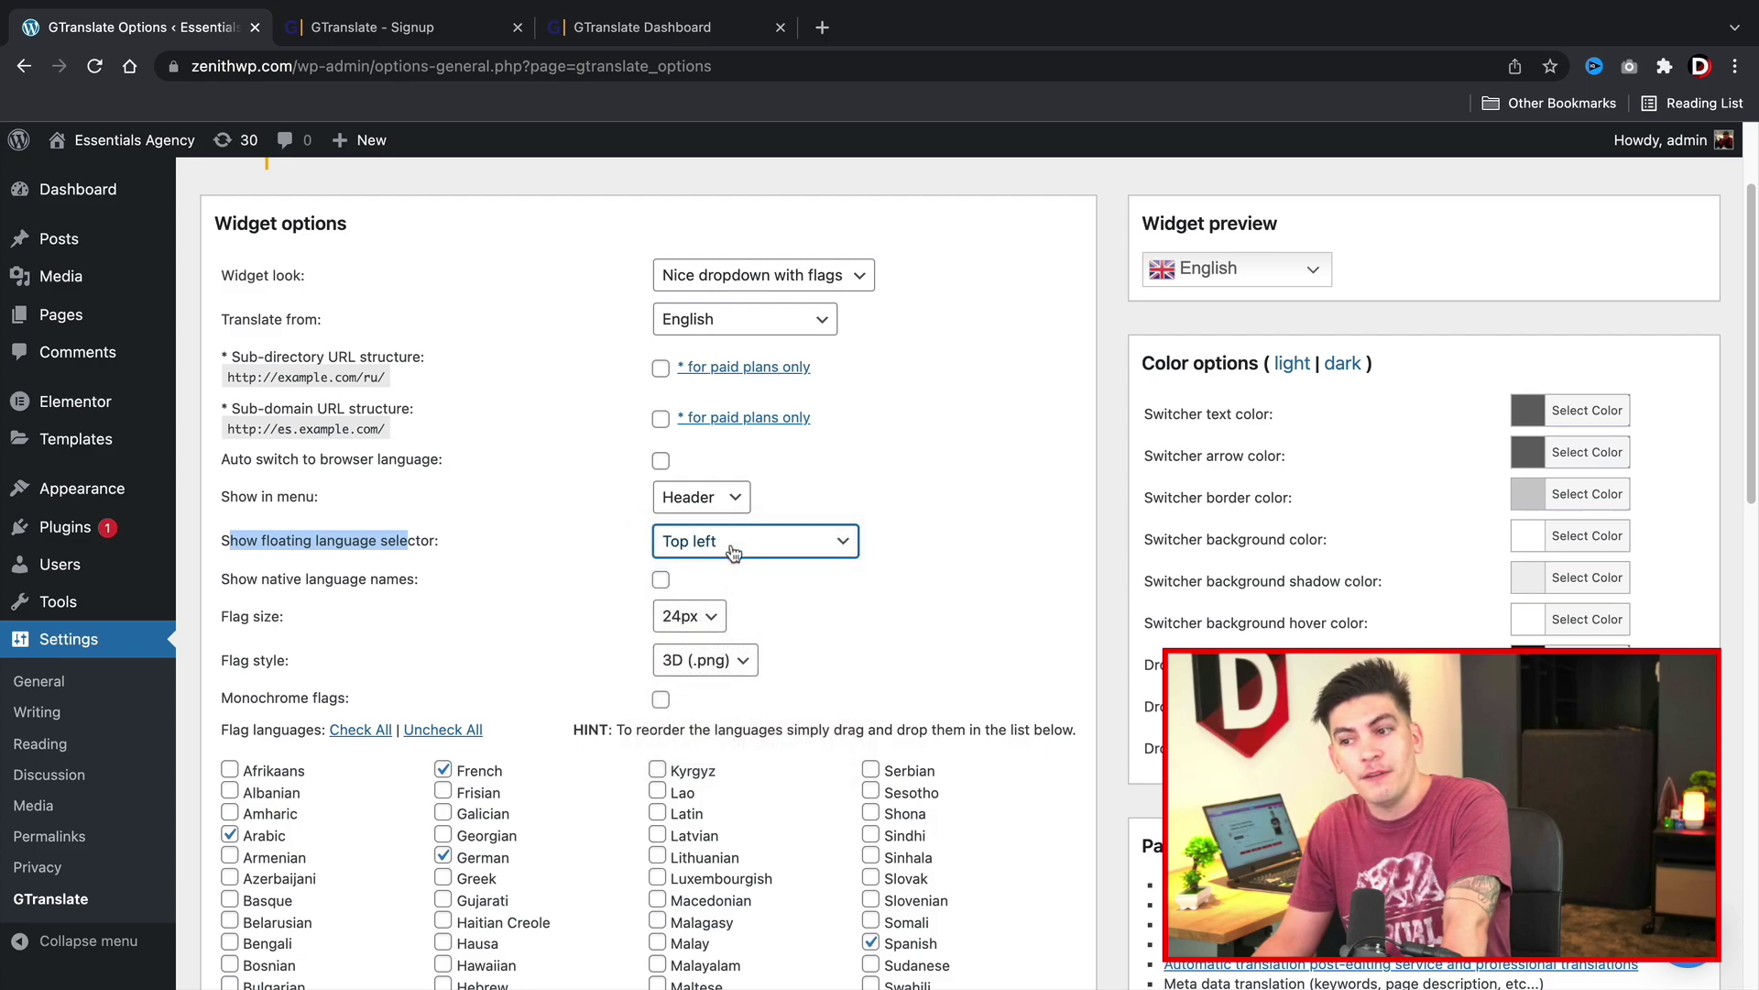
left_click(731, 541)
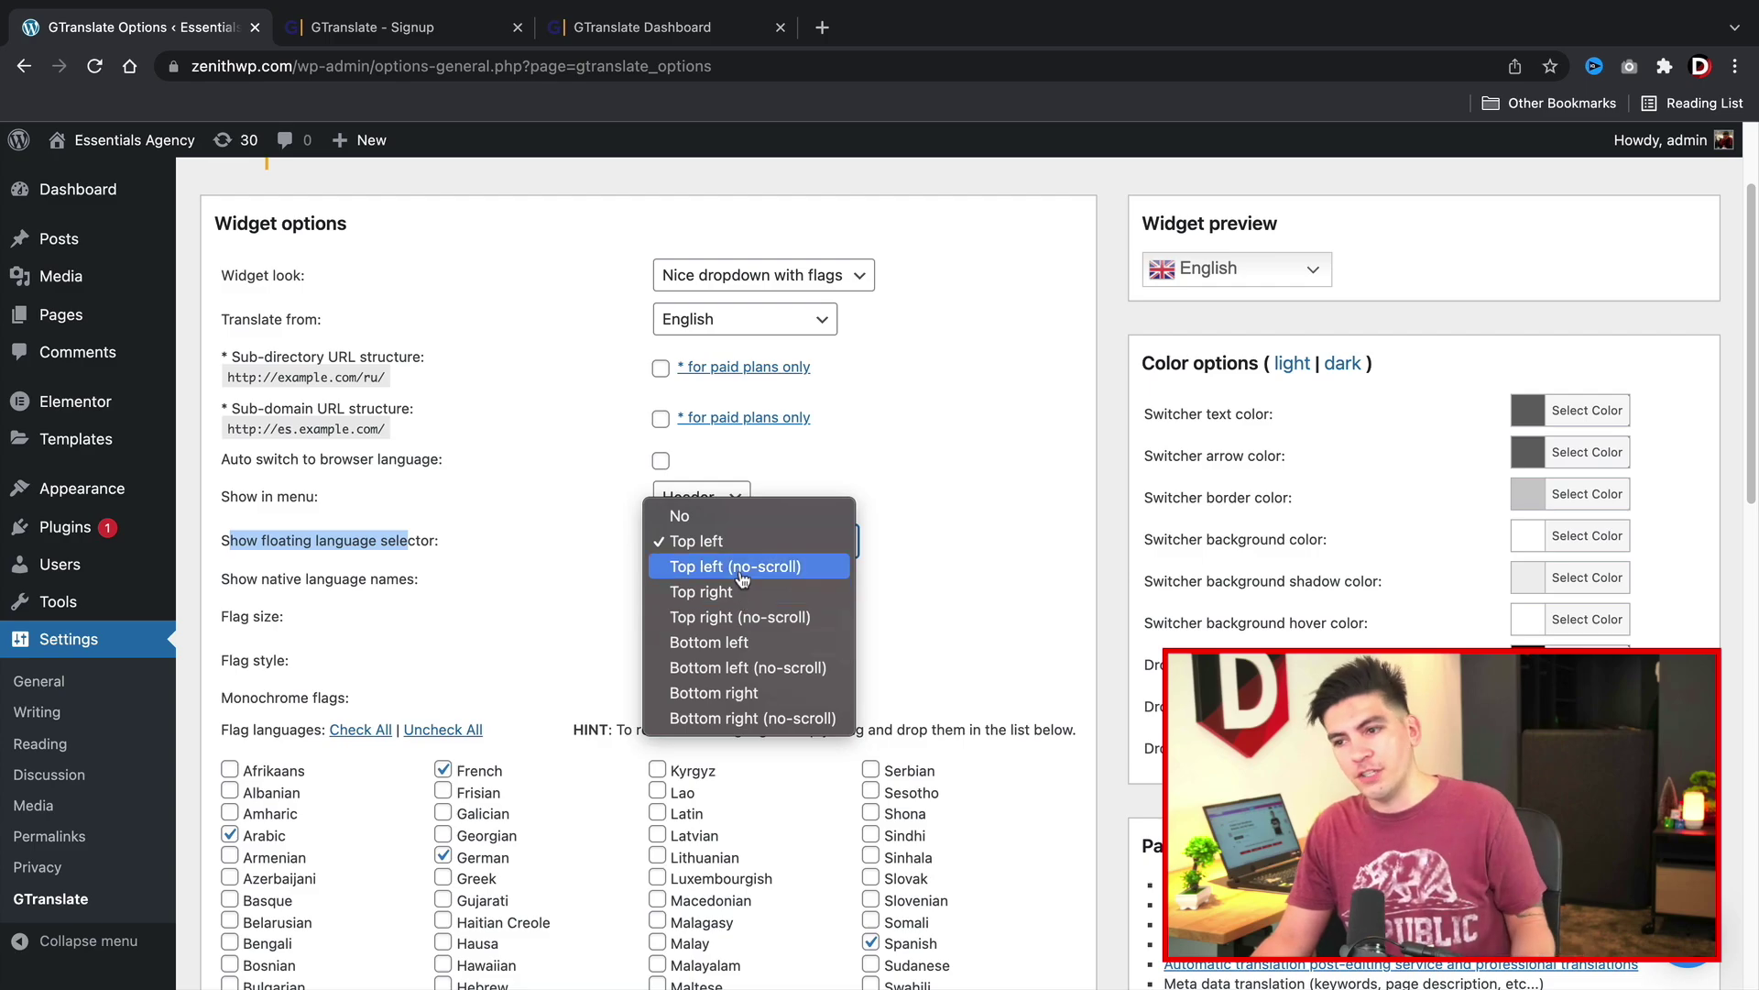
left_click(743, 544)
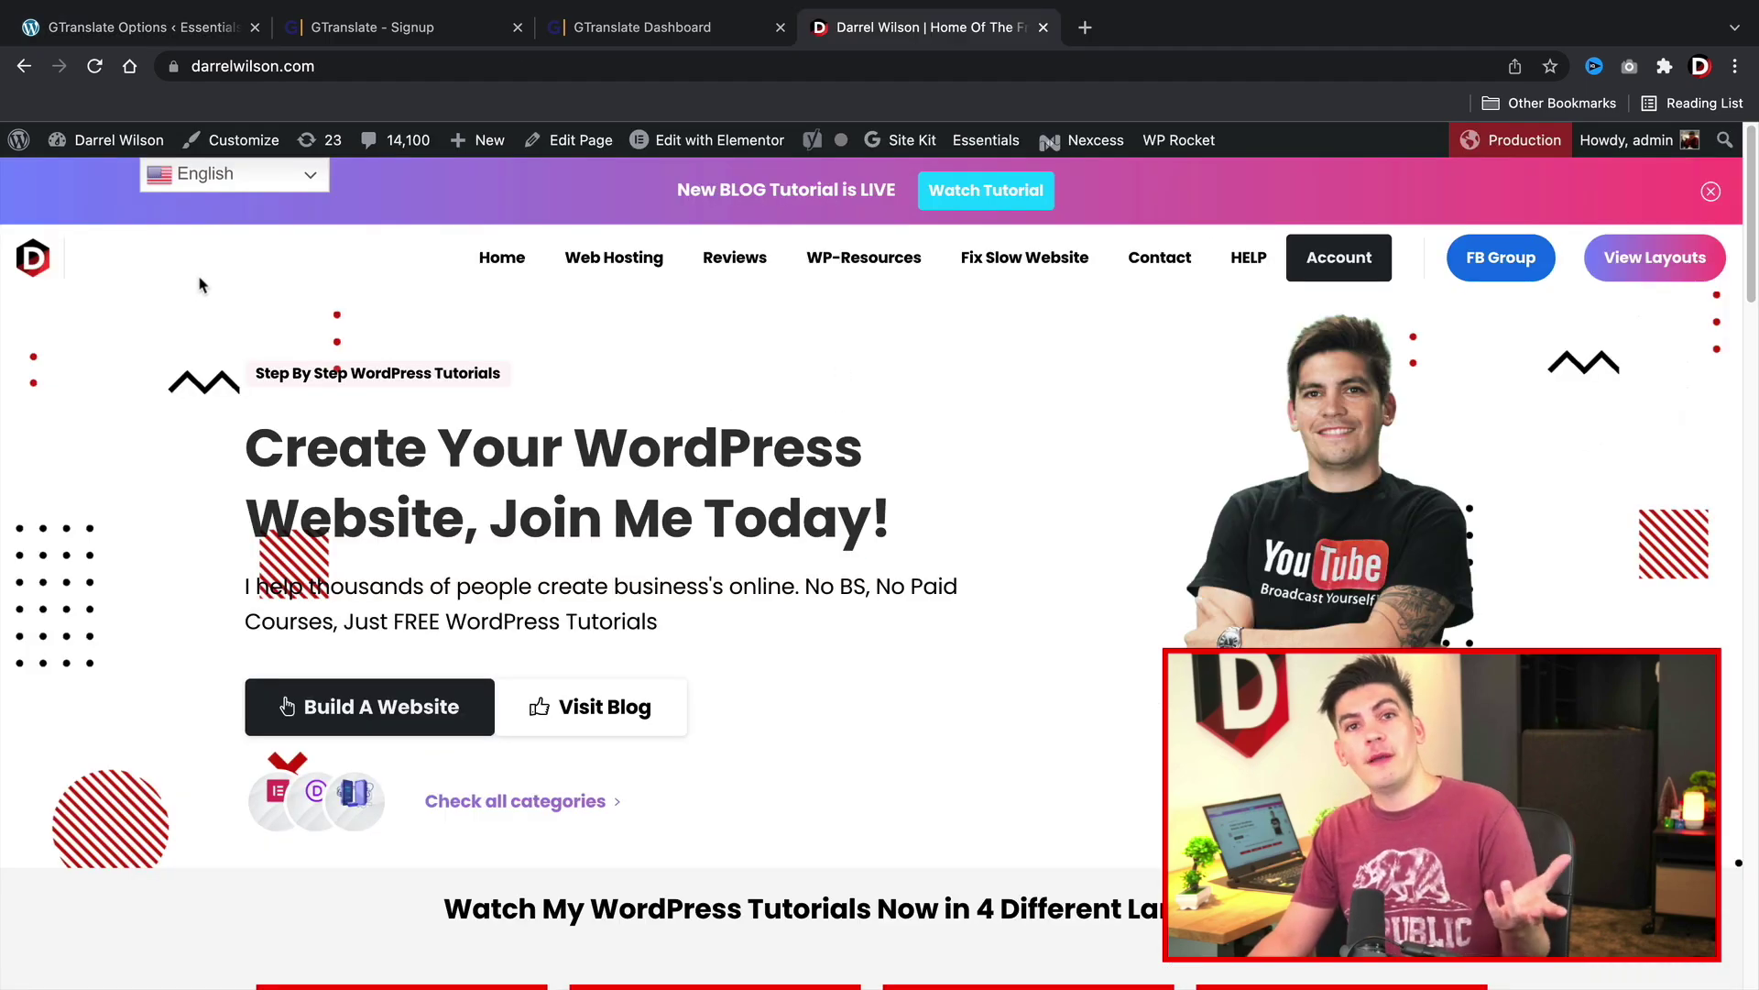
Step: View the floating selector's language choices on the already translated example site, and return to the GTranslate settings
left_click(275, 183)
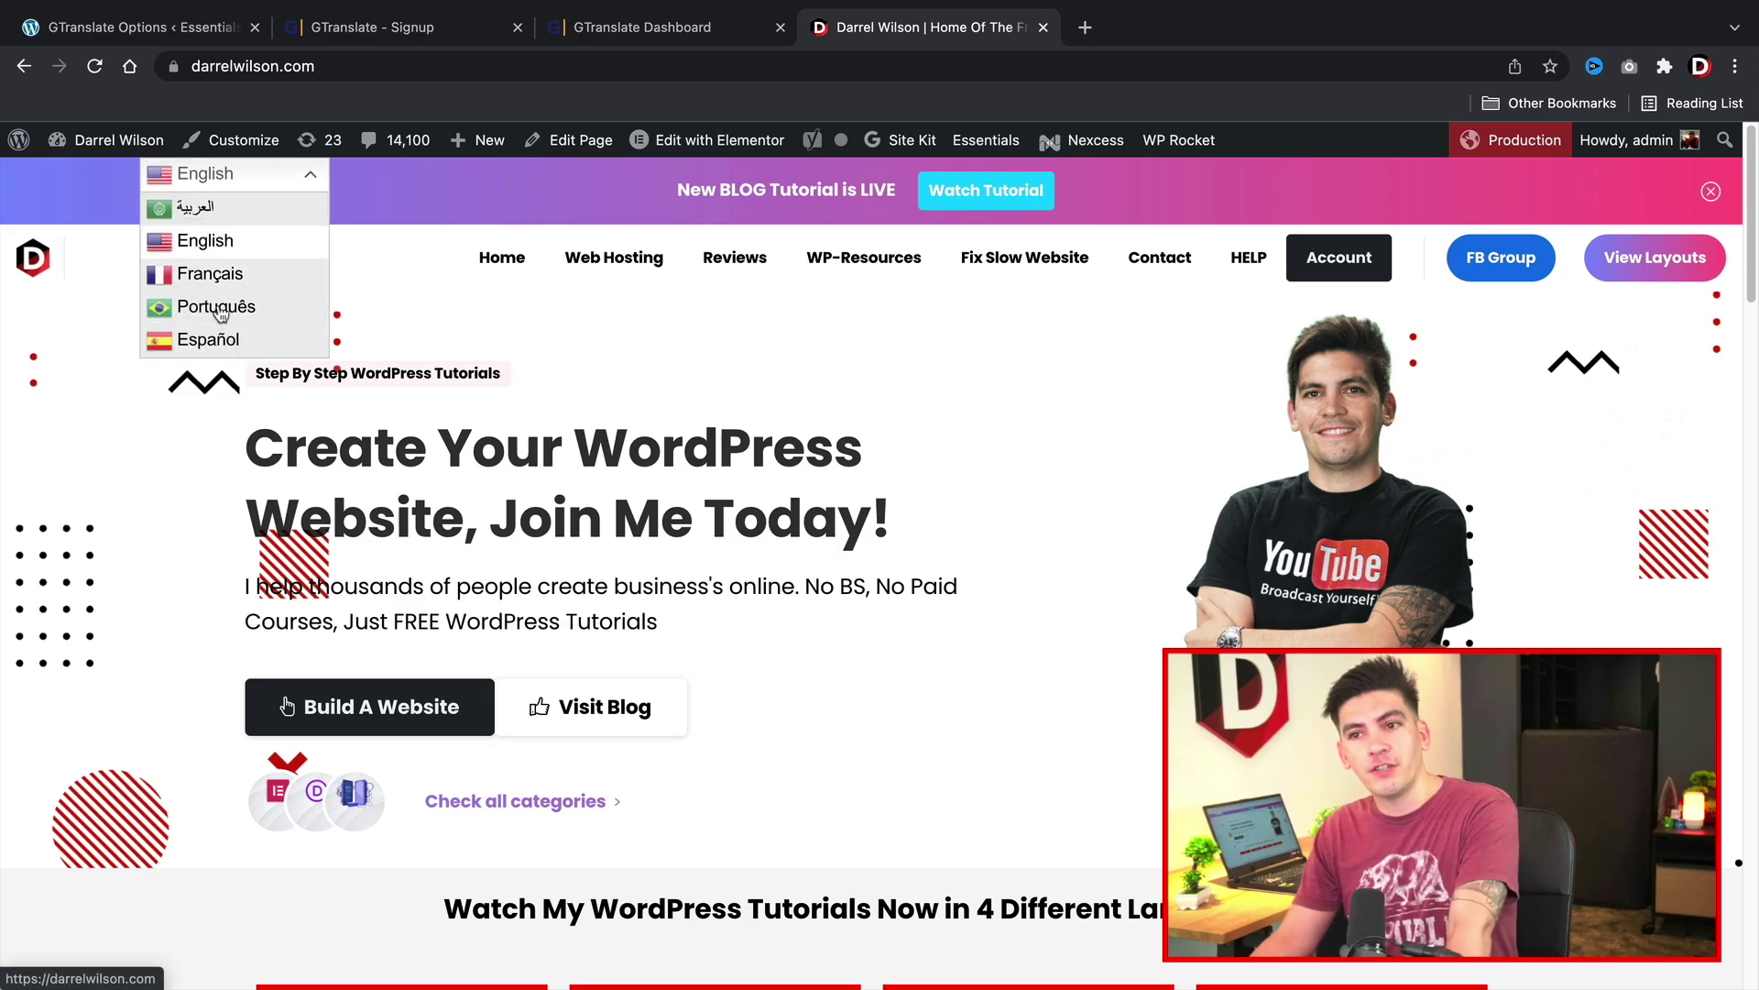
left_click(160, 30)
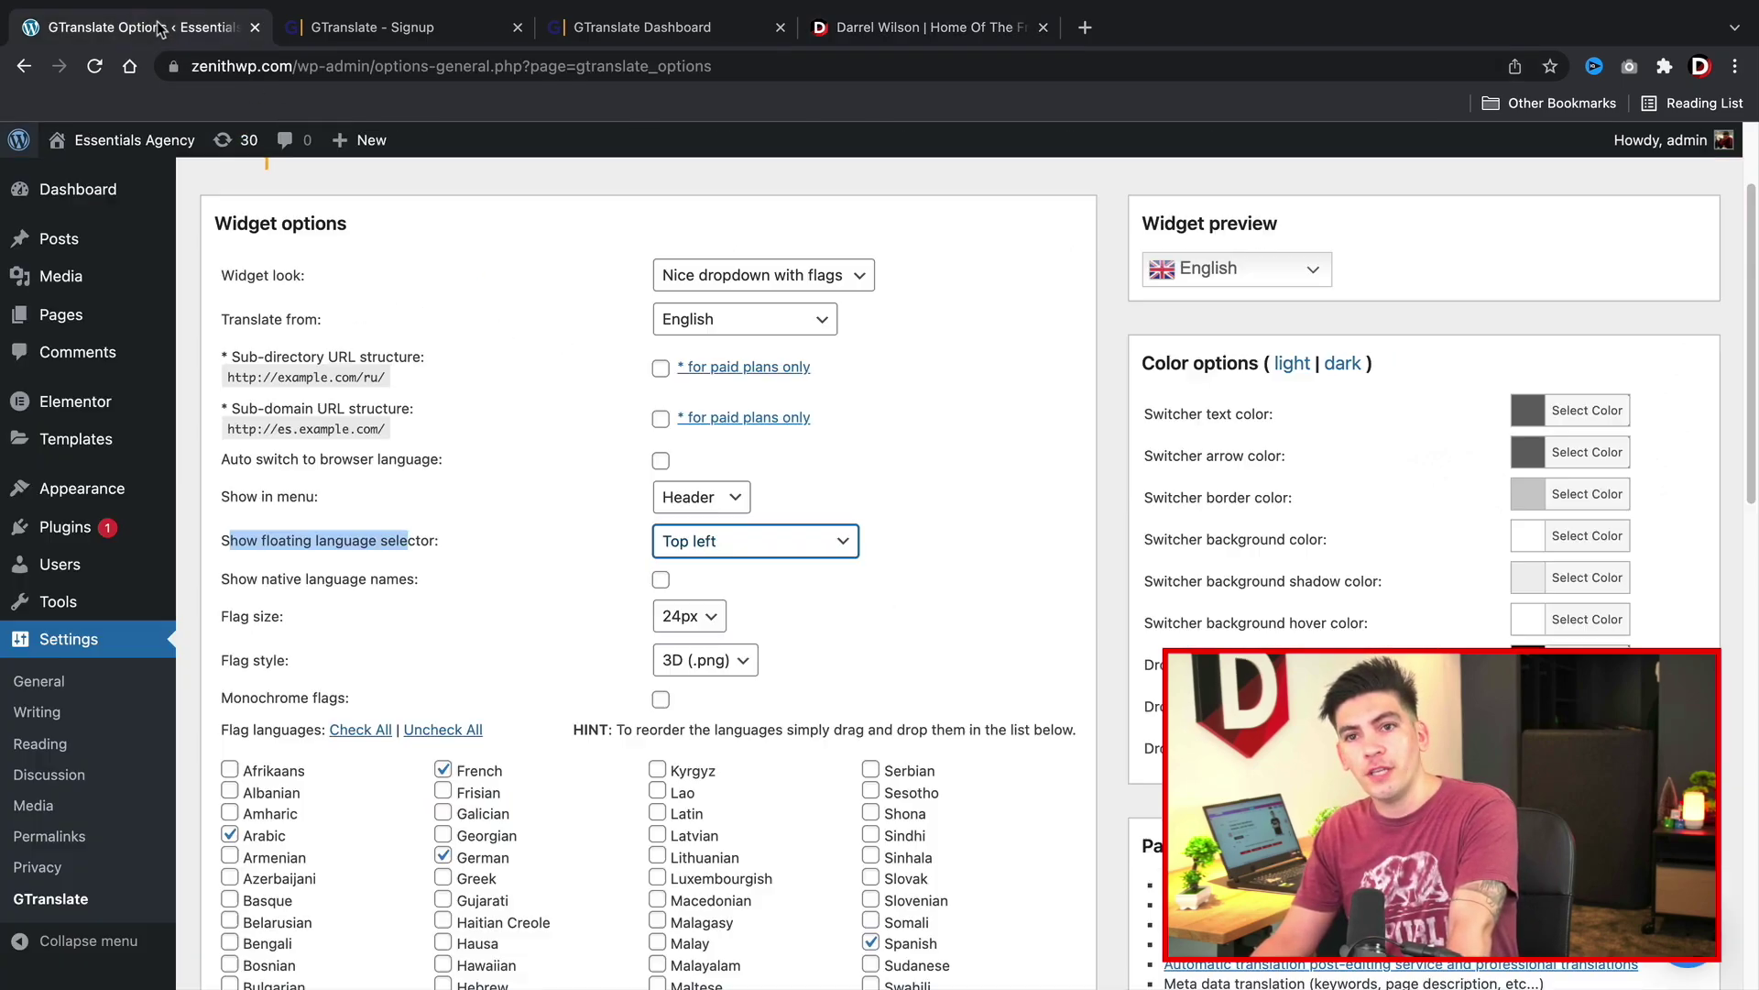
left_click(478, 550)
key("Tab")
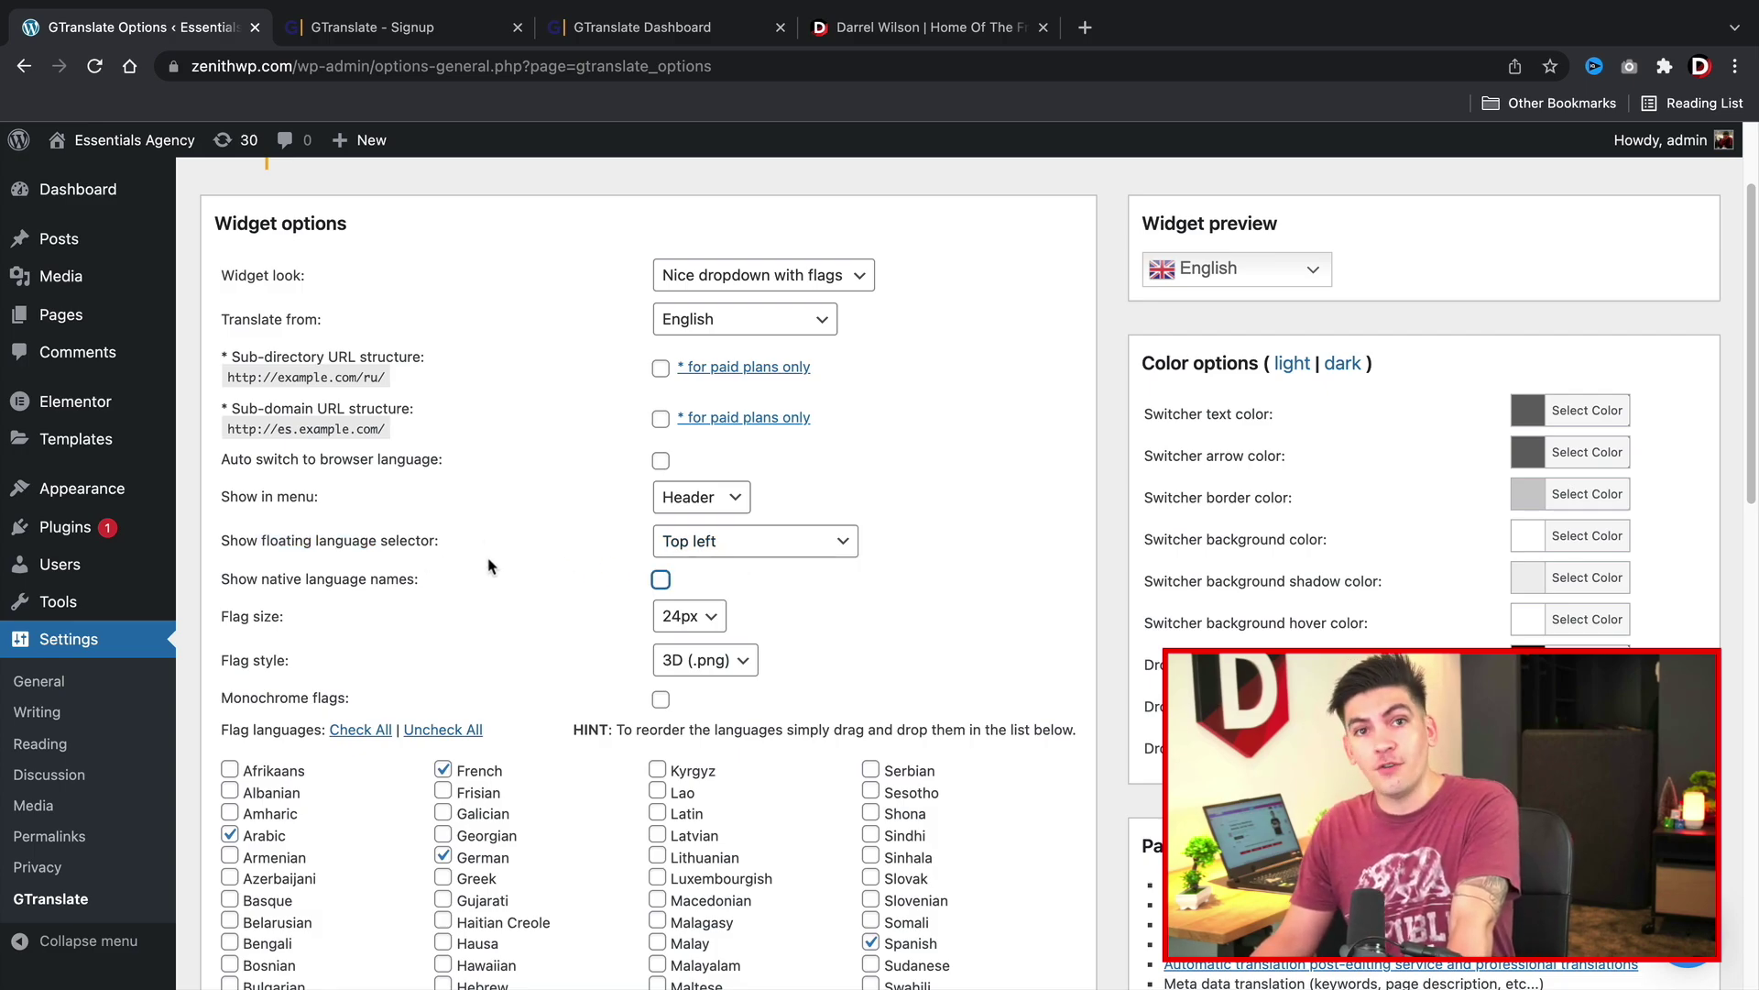
Step: Try showing native language names in the flag languages list, and turn the option back off
left_click(661, 580)
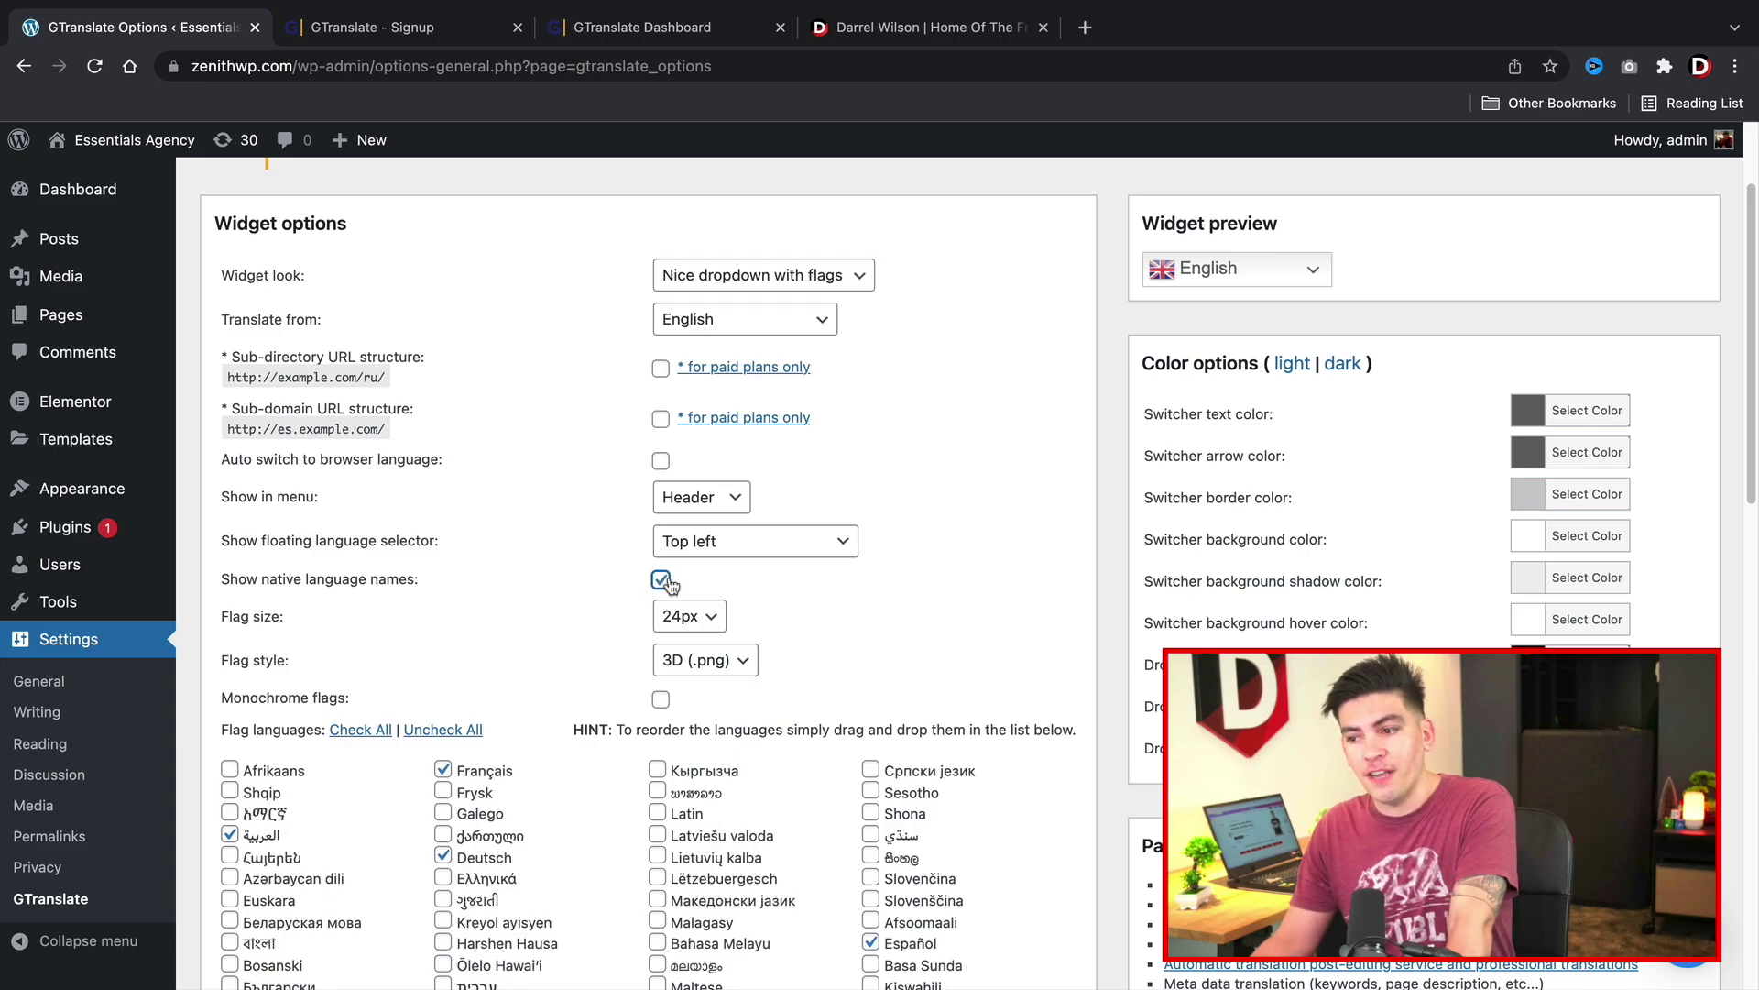
scroll(851, 614, "down", 3)
scroll(851, 614, "down", 1)
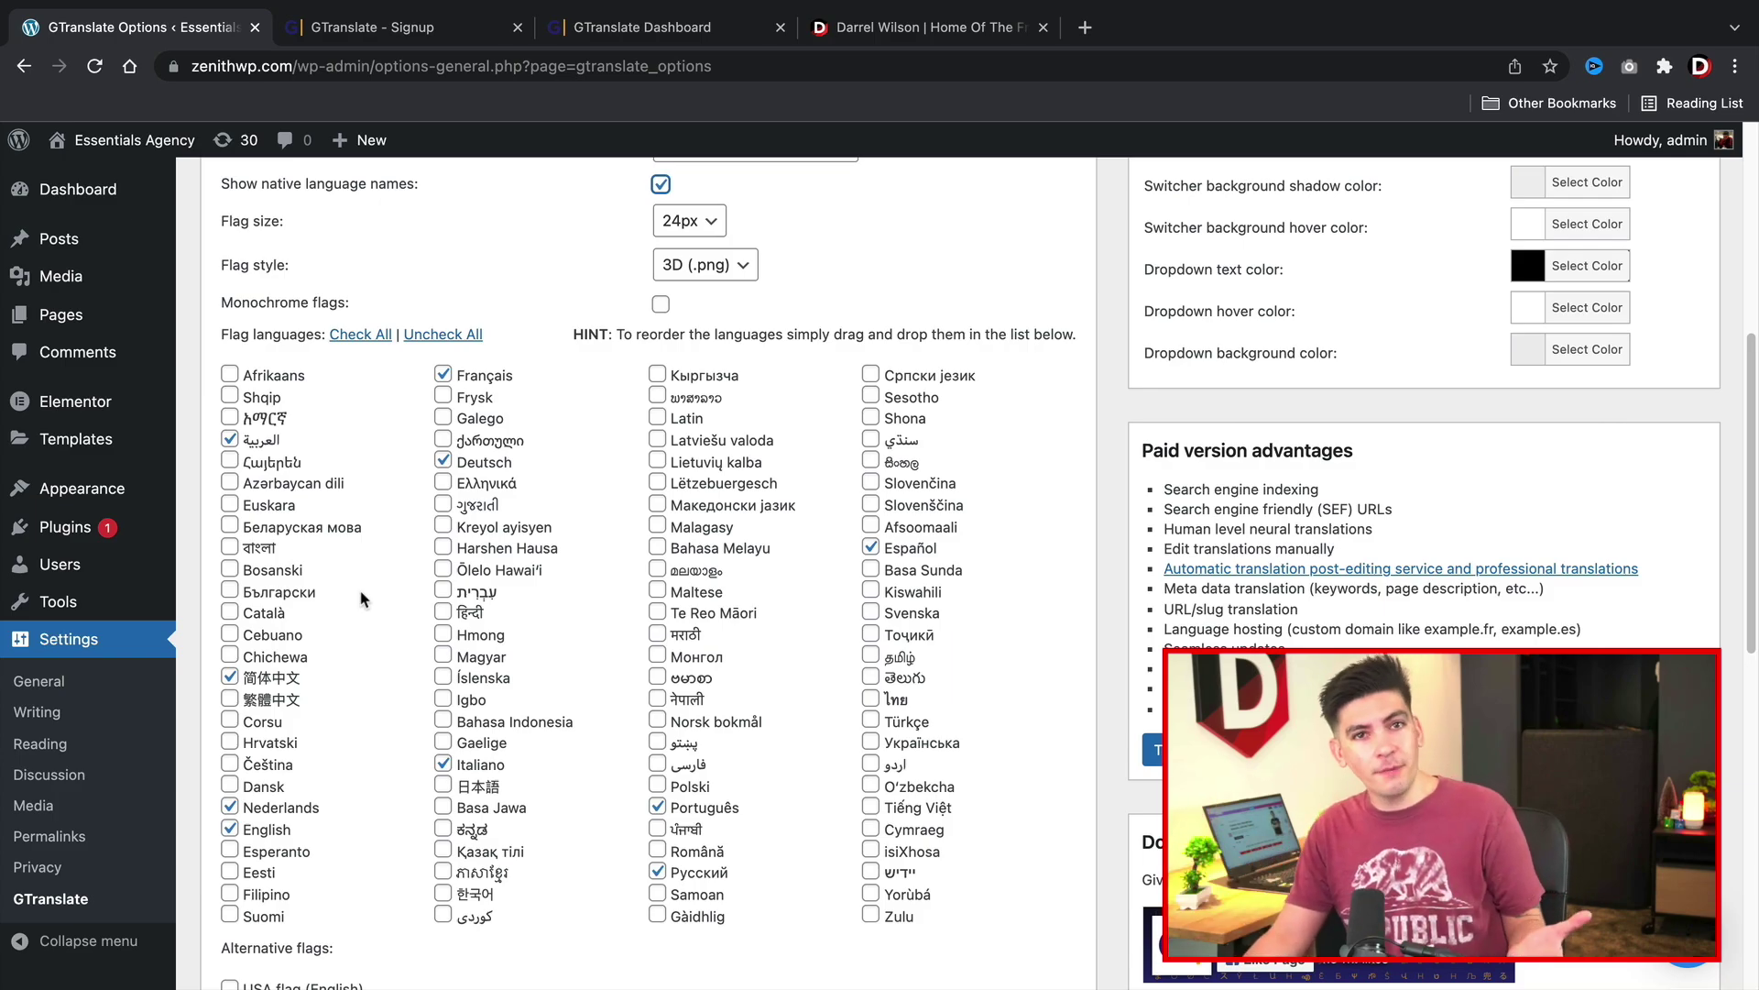
scroll(364, 600, "up", 1)
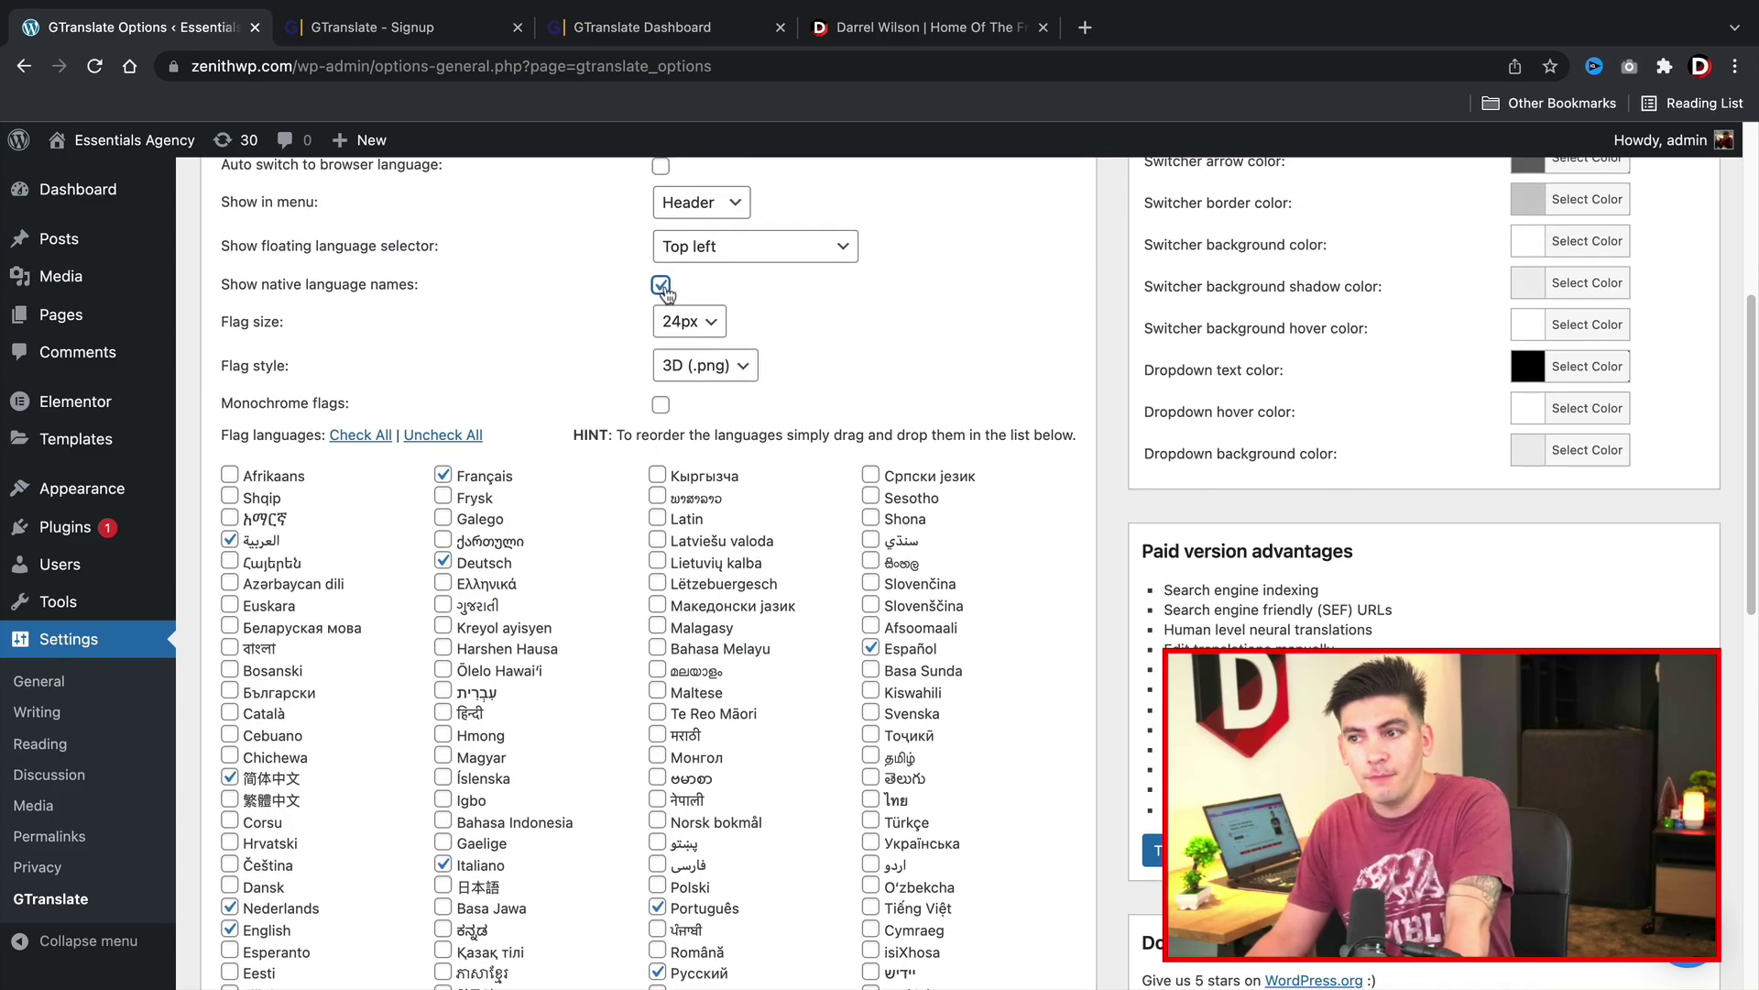
left_click(661, 285)
left_click(661, 285)
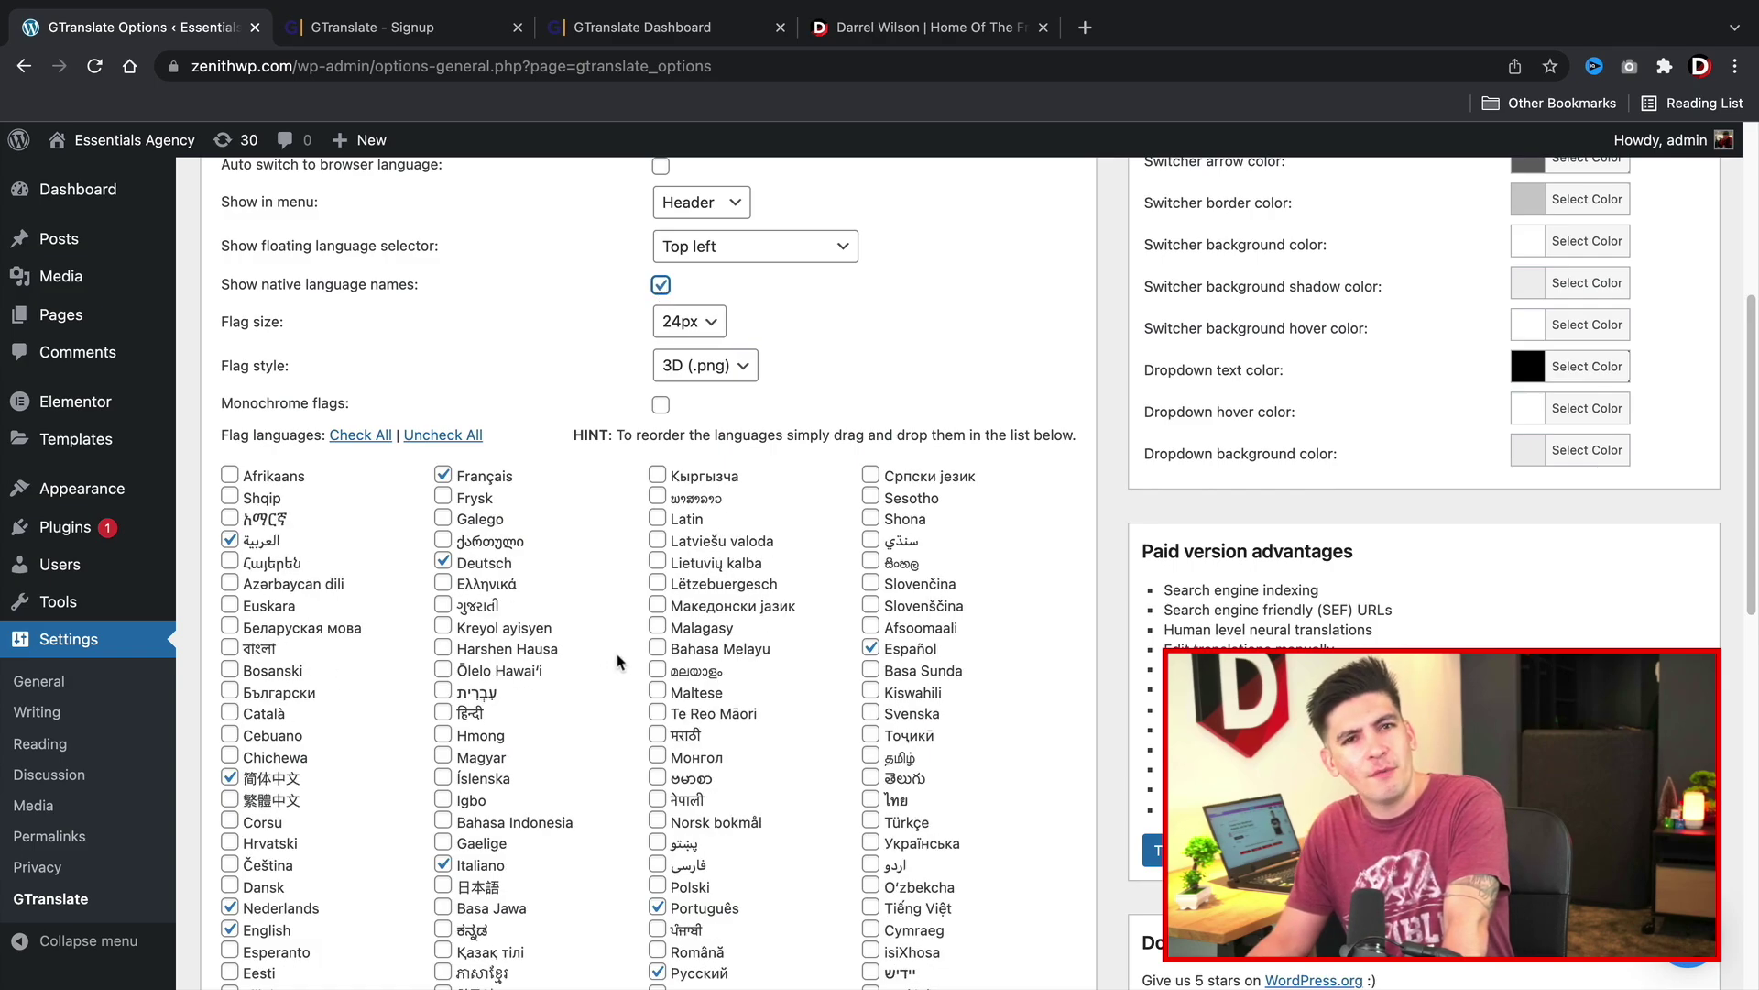
left_click(661, 285)
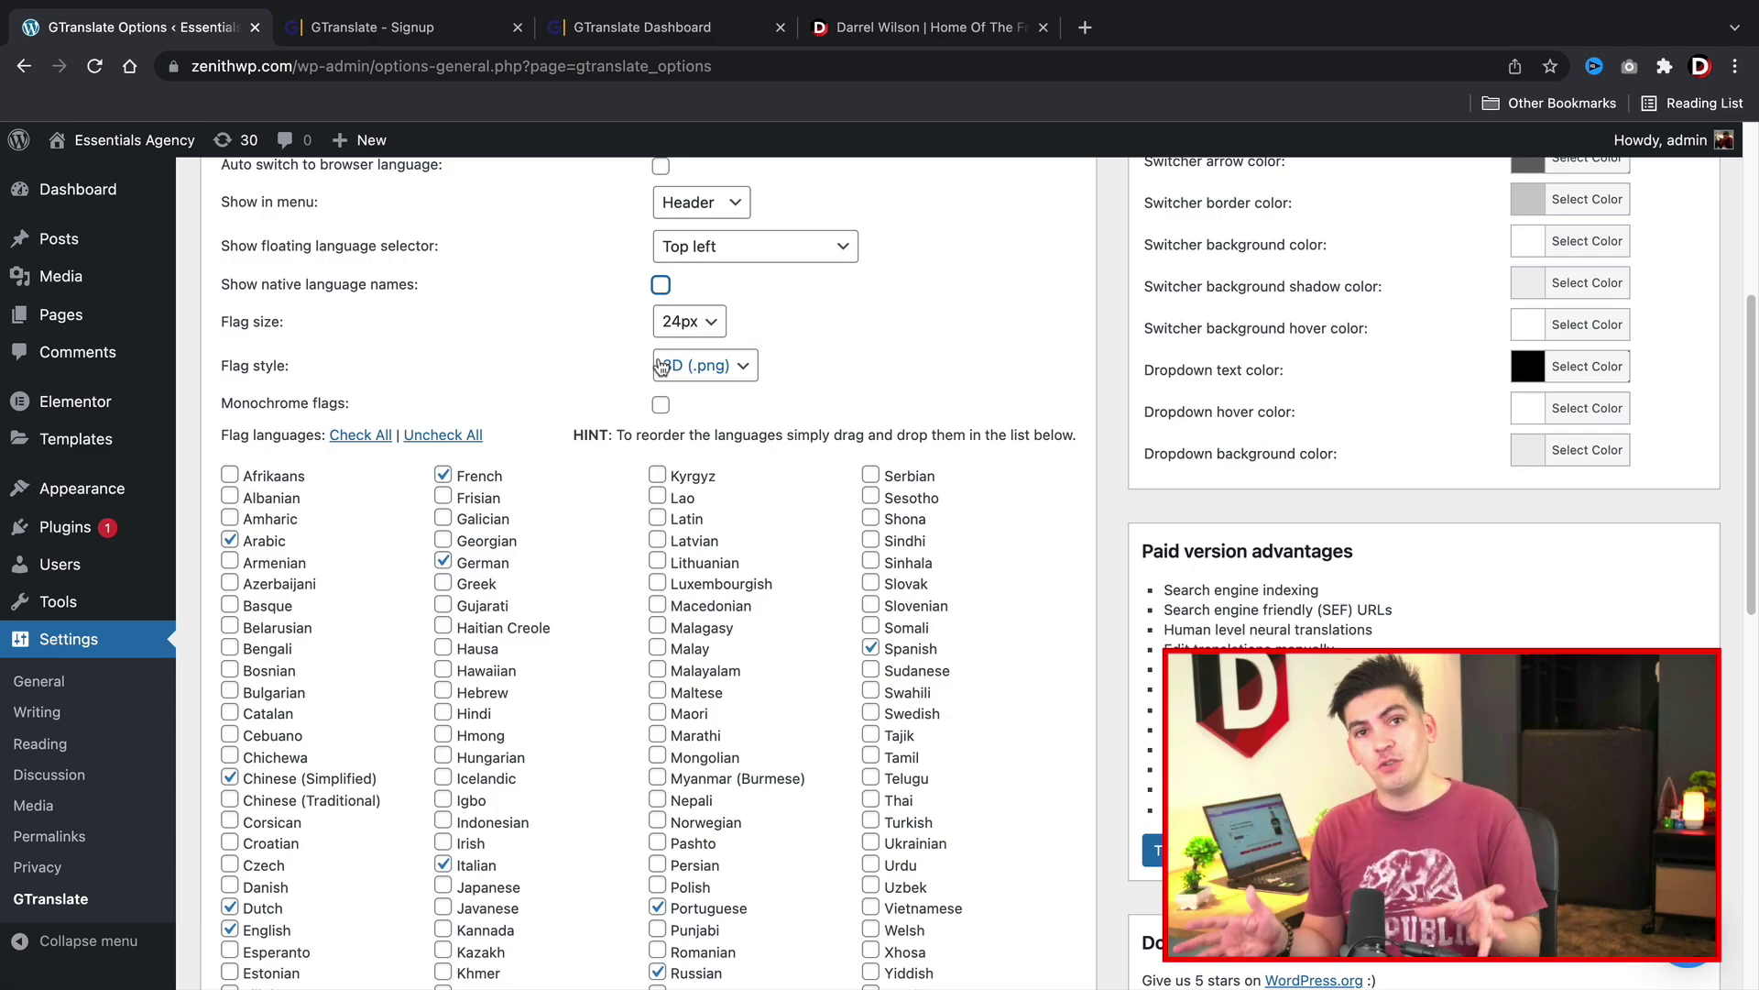
Step: Add Korean to the flag languages and save the widget changes with the issues saving option disabled
scroll(641, 595, "down", 3)
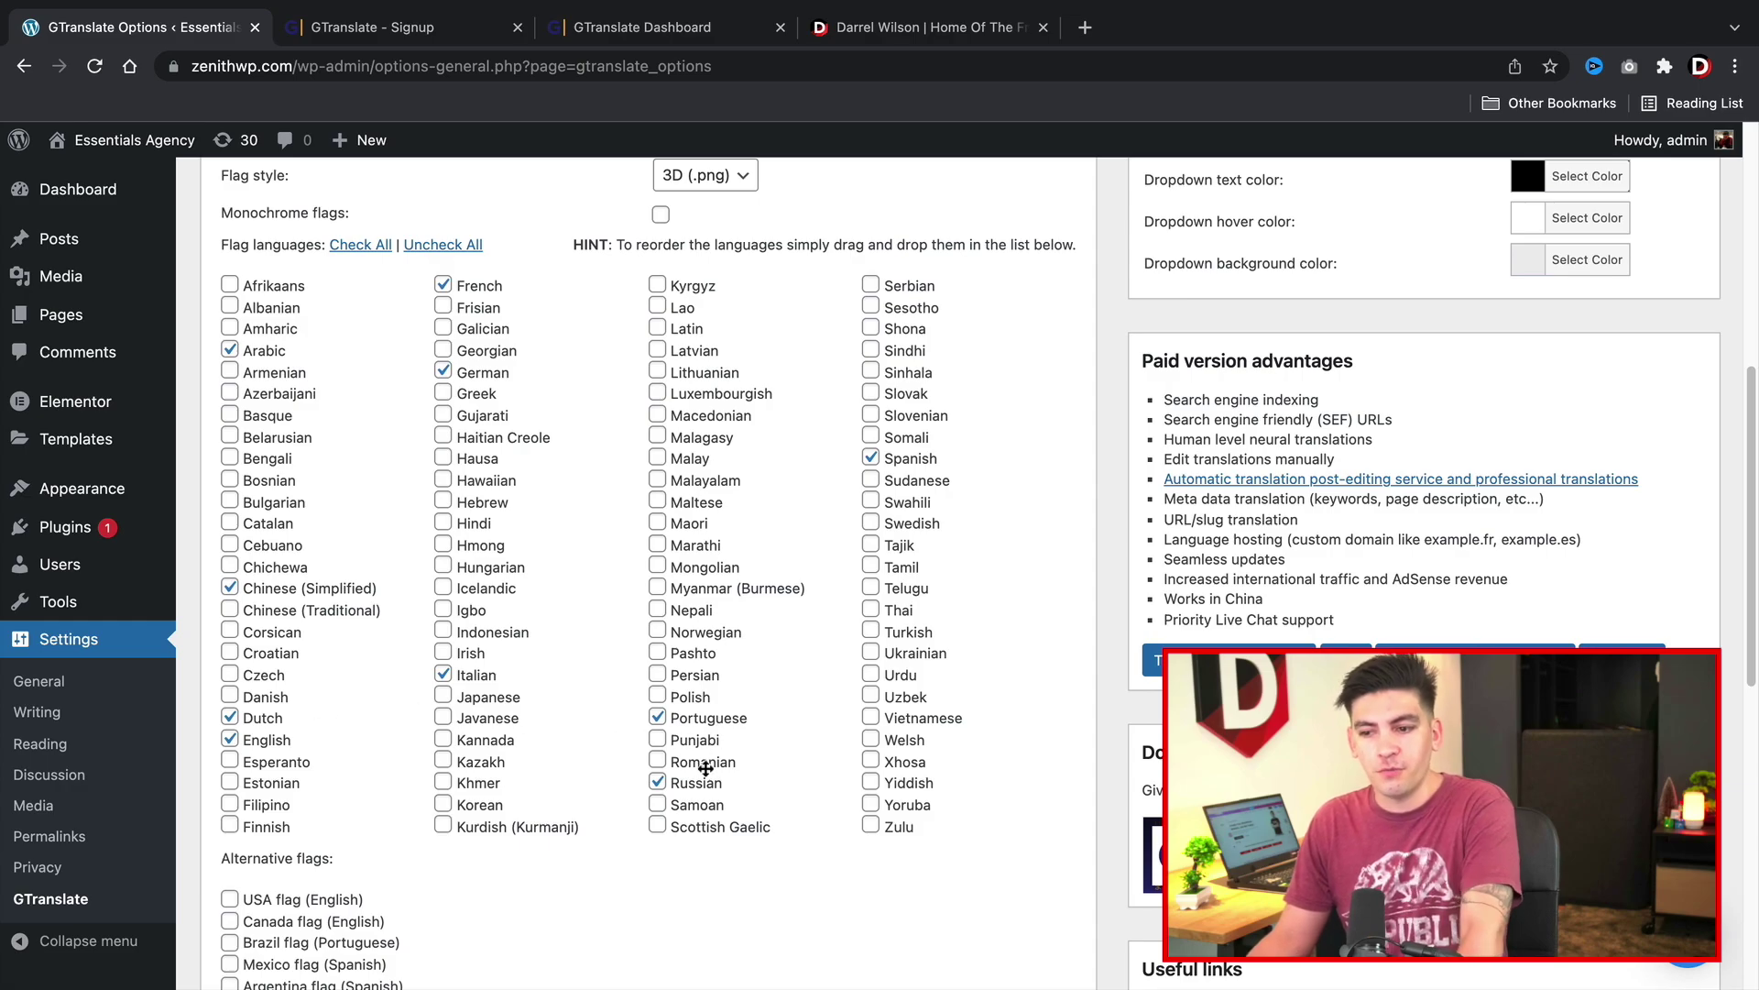
scroll(706, 768, "down", 8)
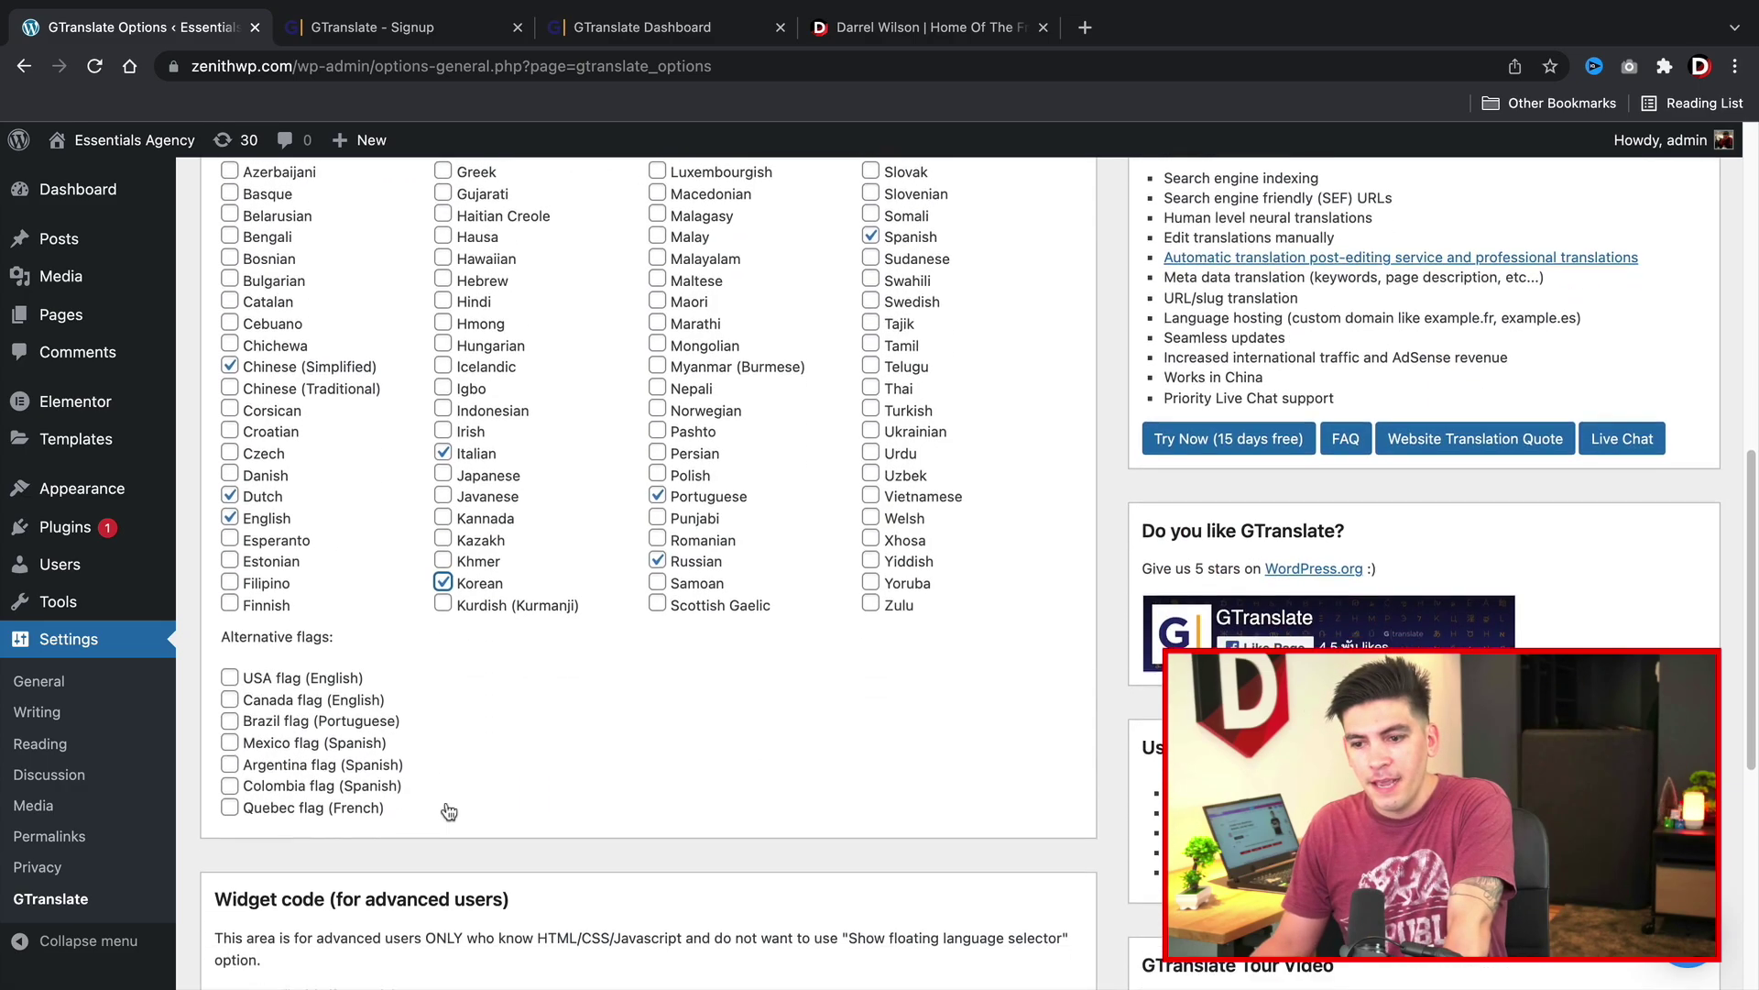
scroll(448, 810, "down", 1)
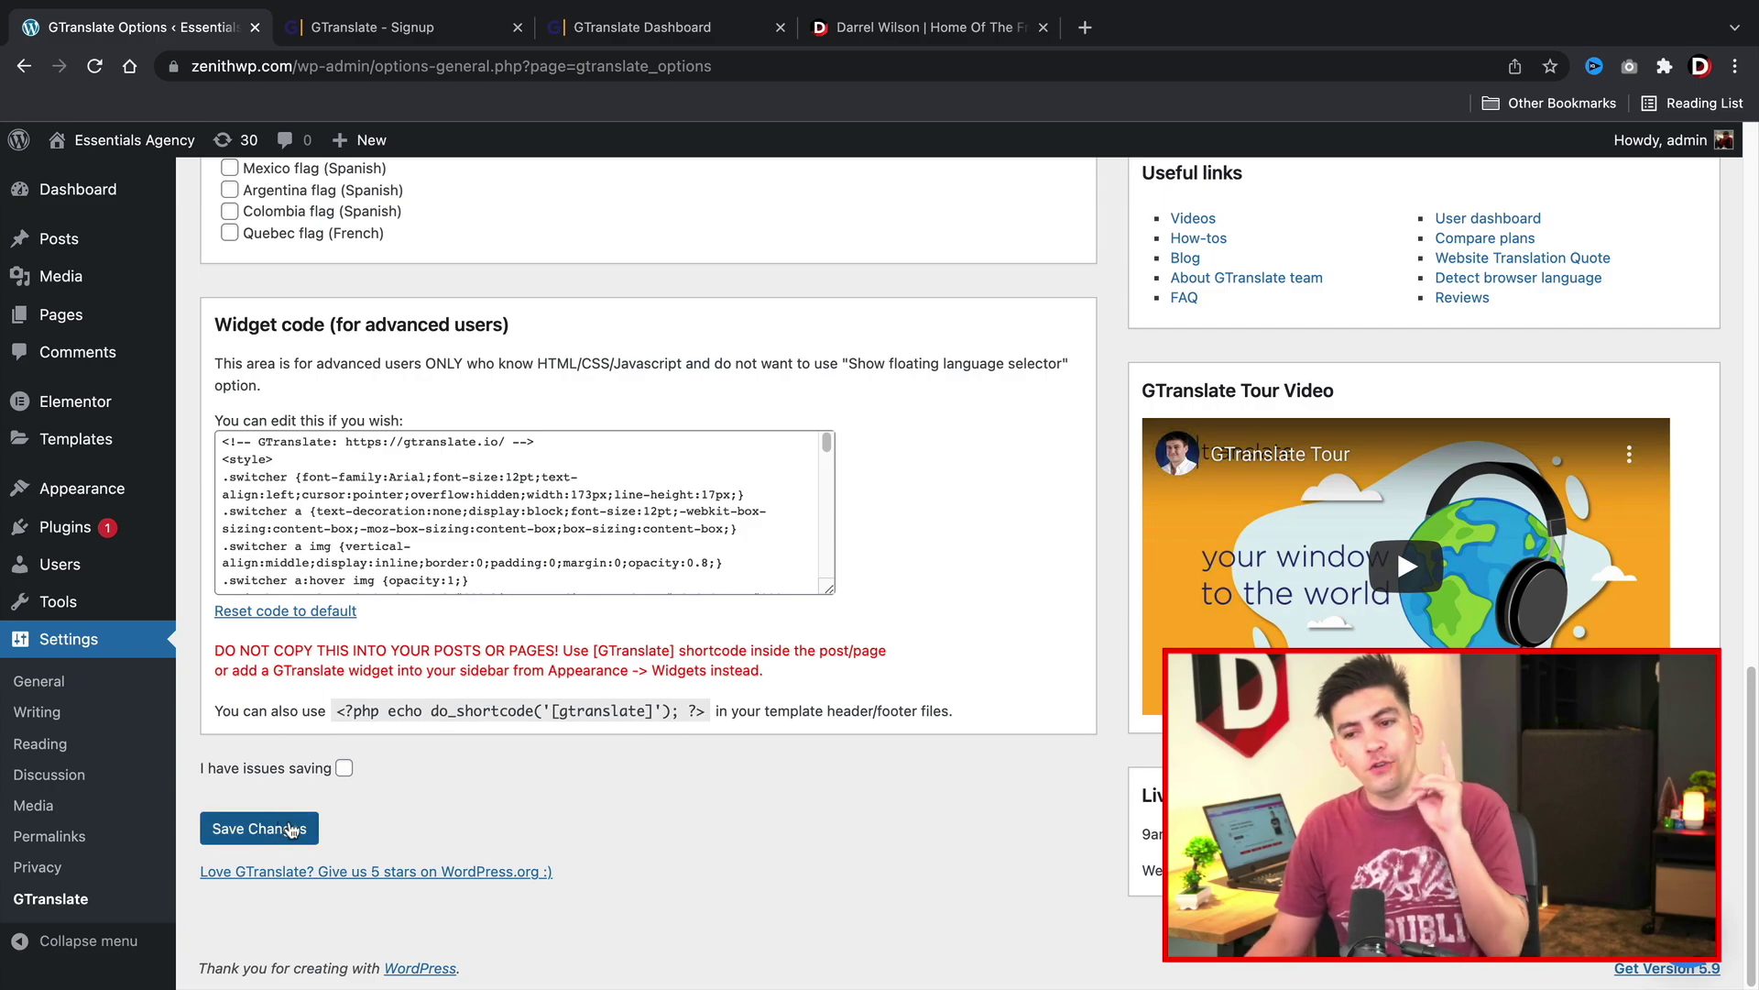
left_click(345, 769)
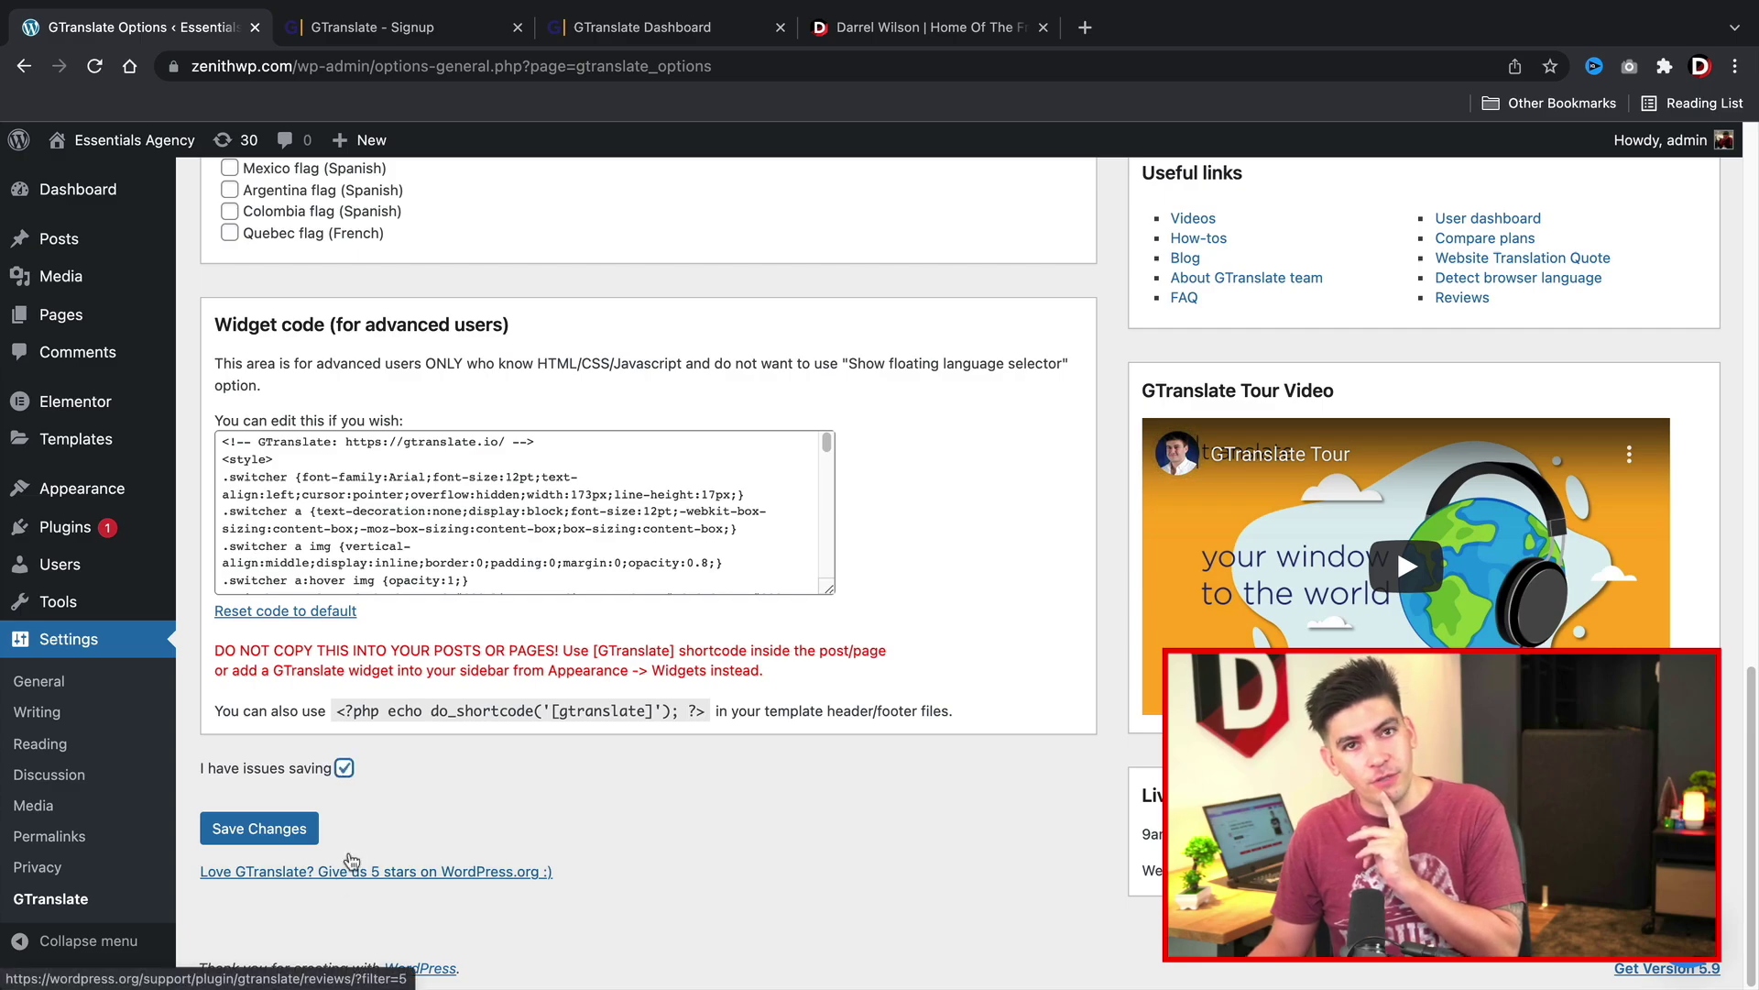
left_click(344, 772)
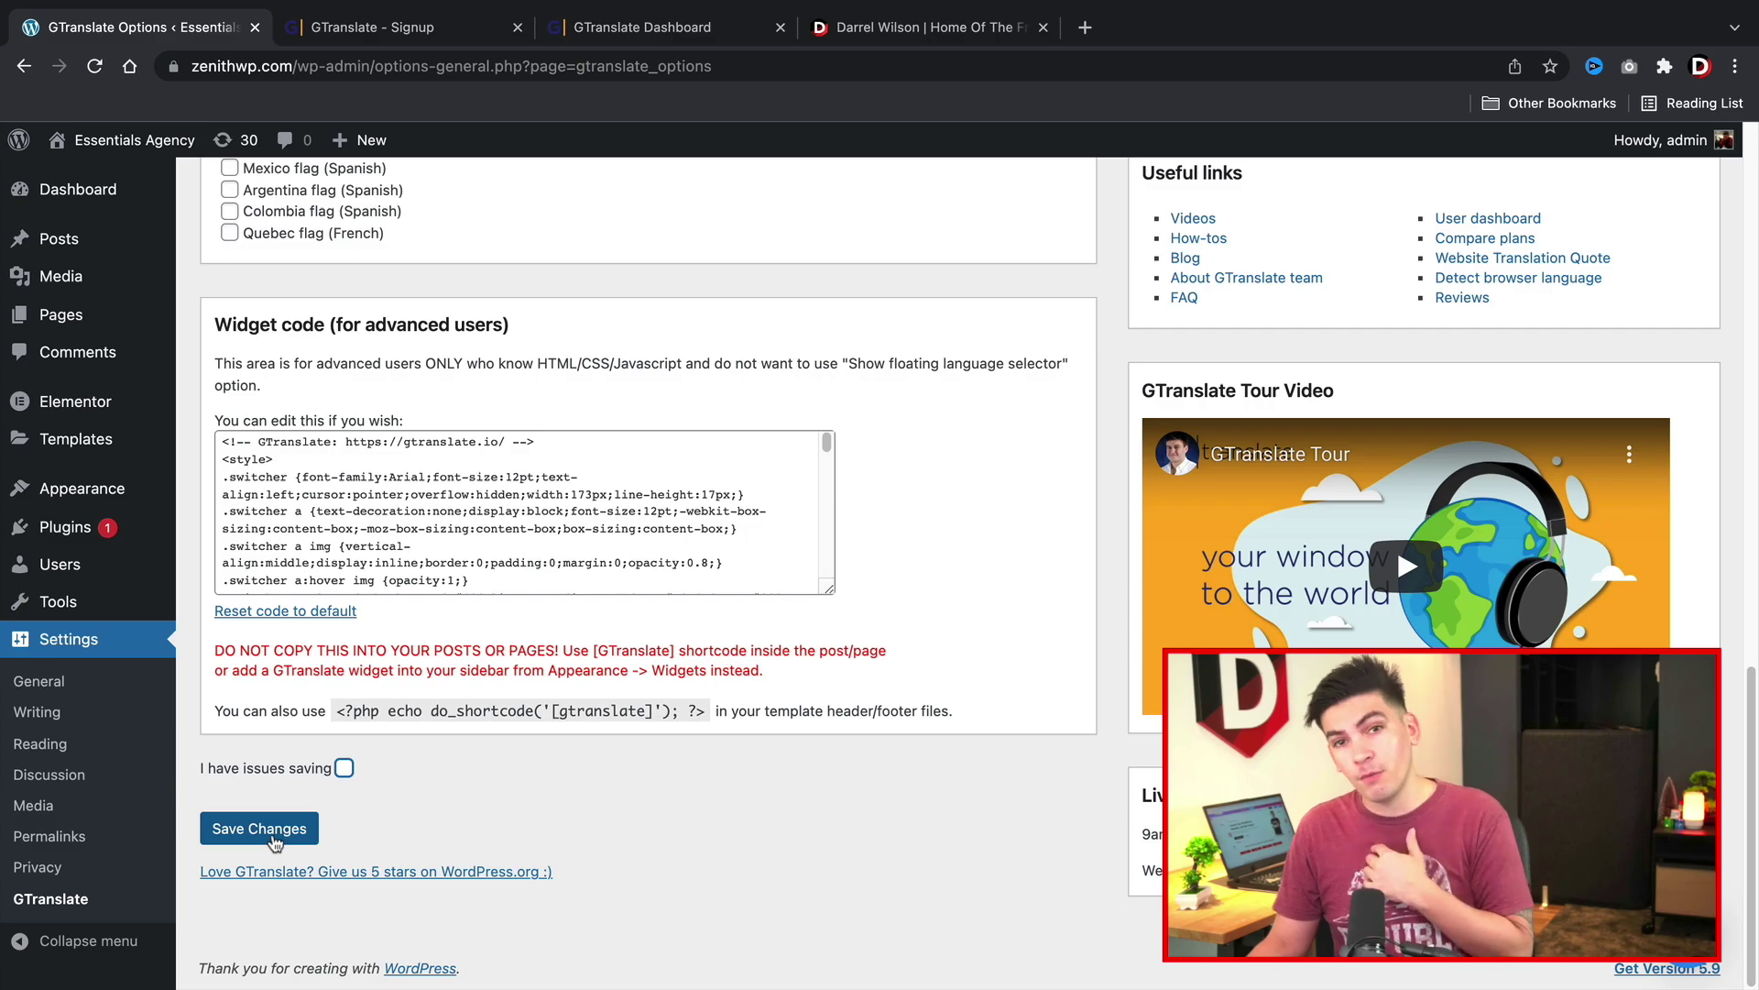
left_click(346, 772)
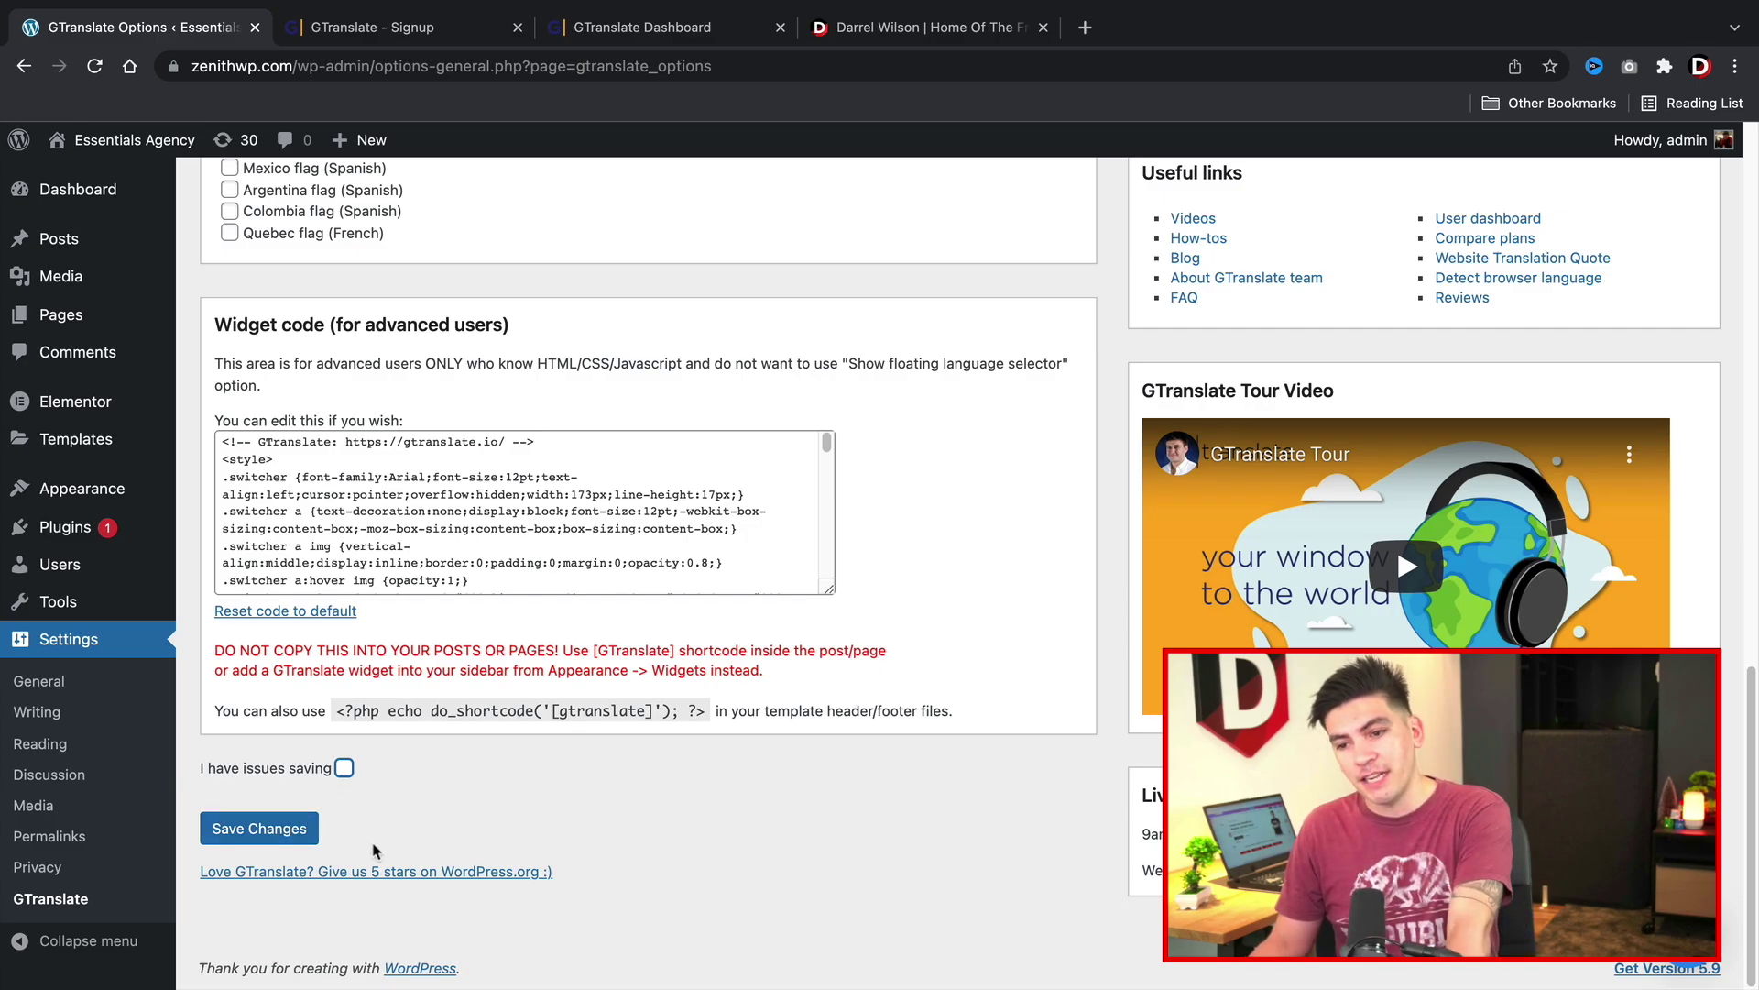
left_click(288, 835)
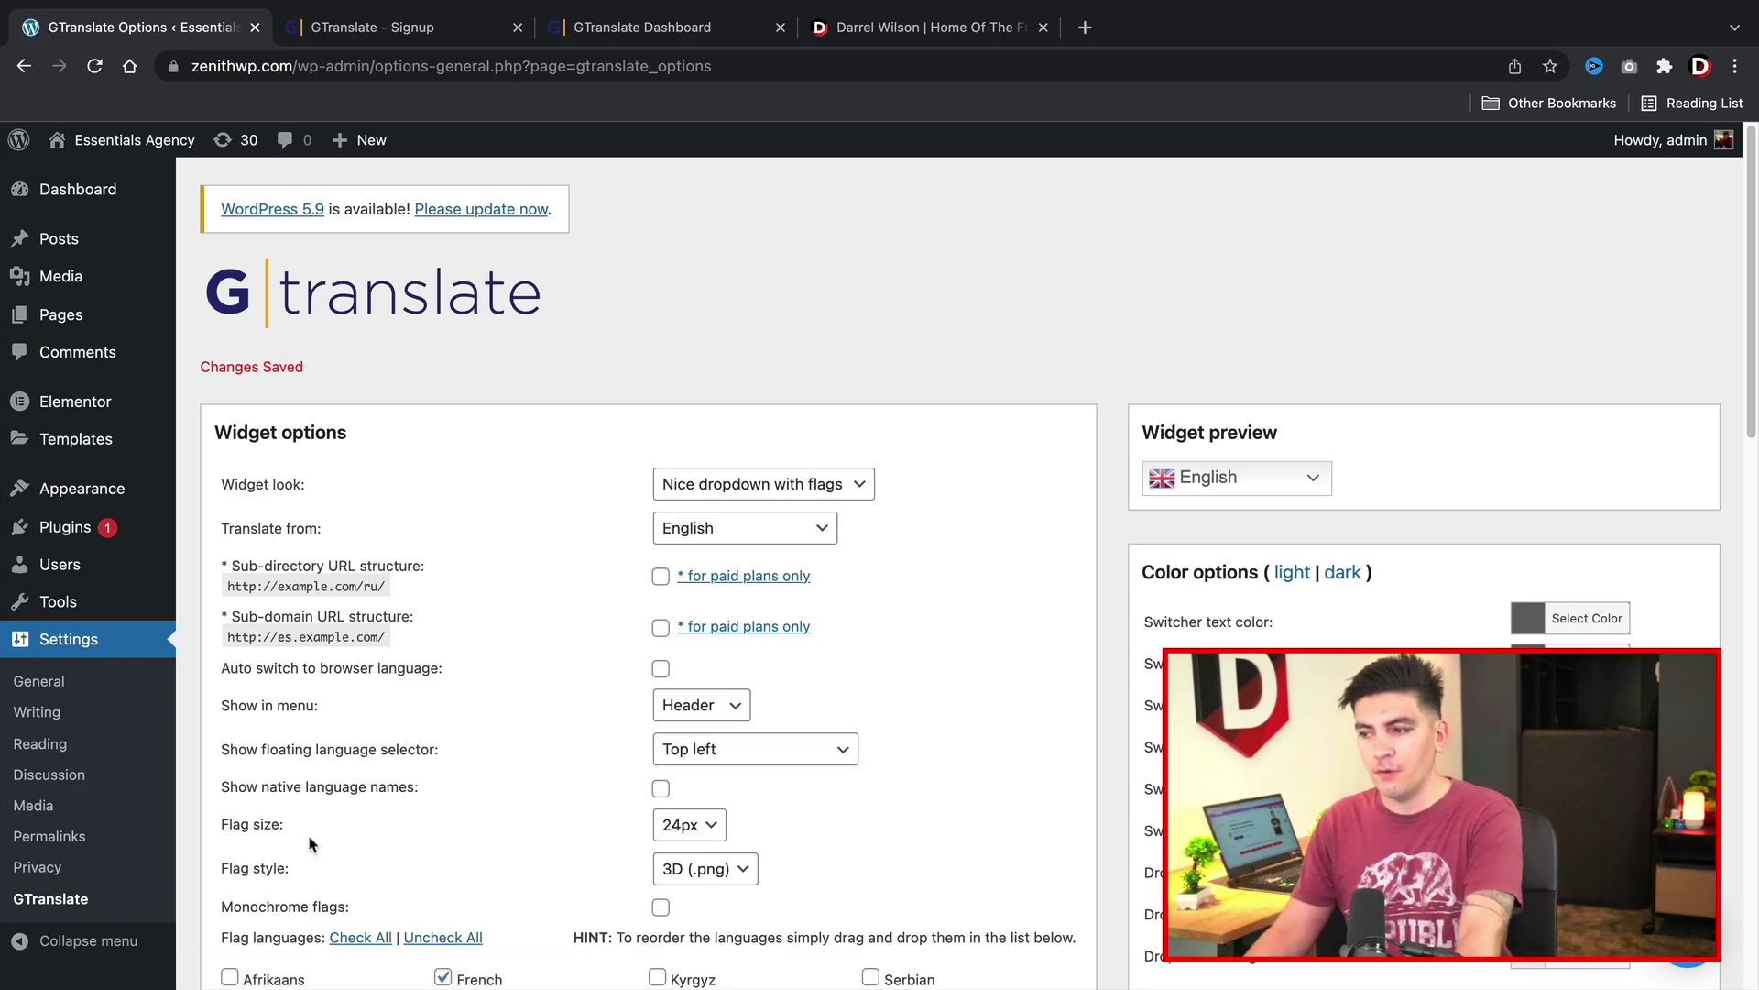
scroll(487, 759, "down", 15)
scroll(487, 759, "down", 2)
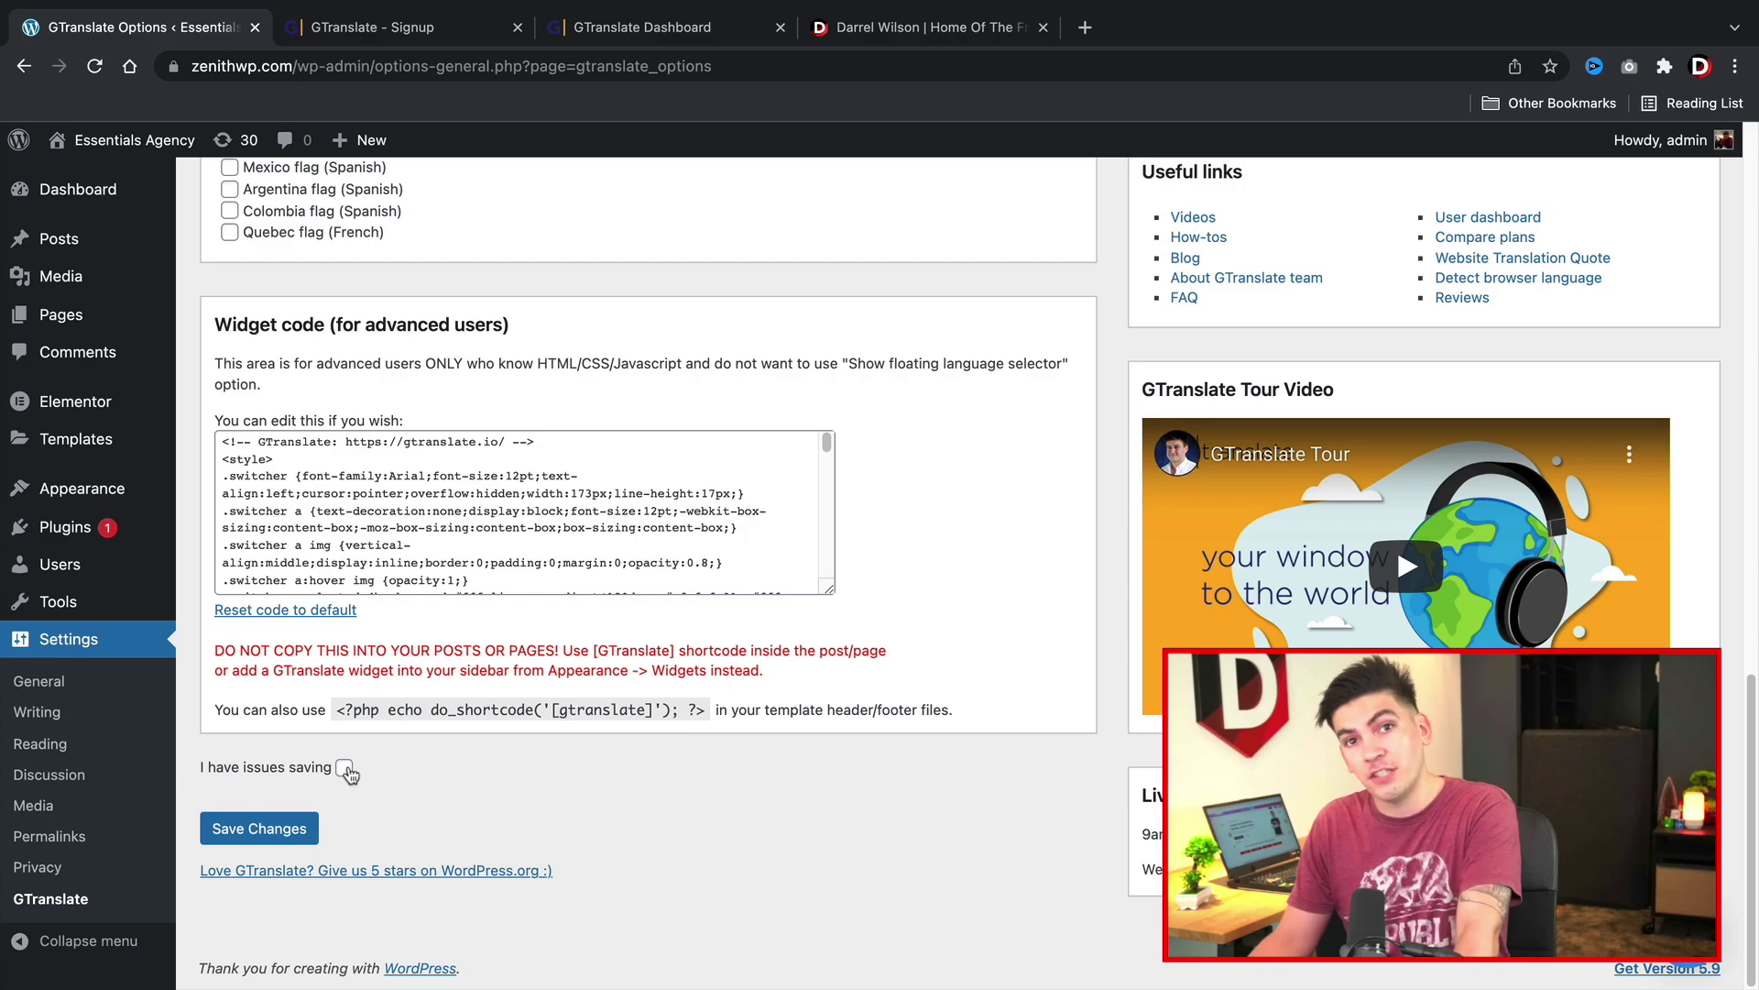
scroll(672, 749, "up", 15)
scroll(672, 748, "up", 10)
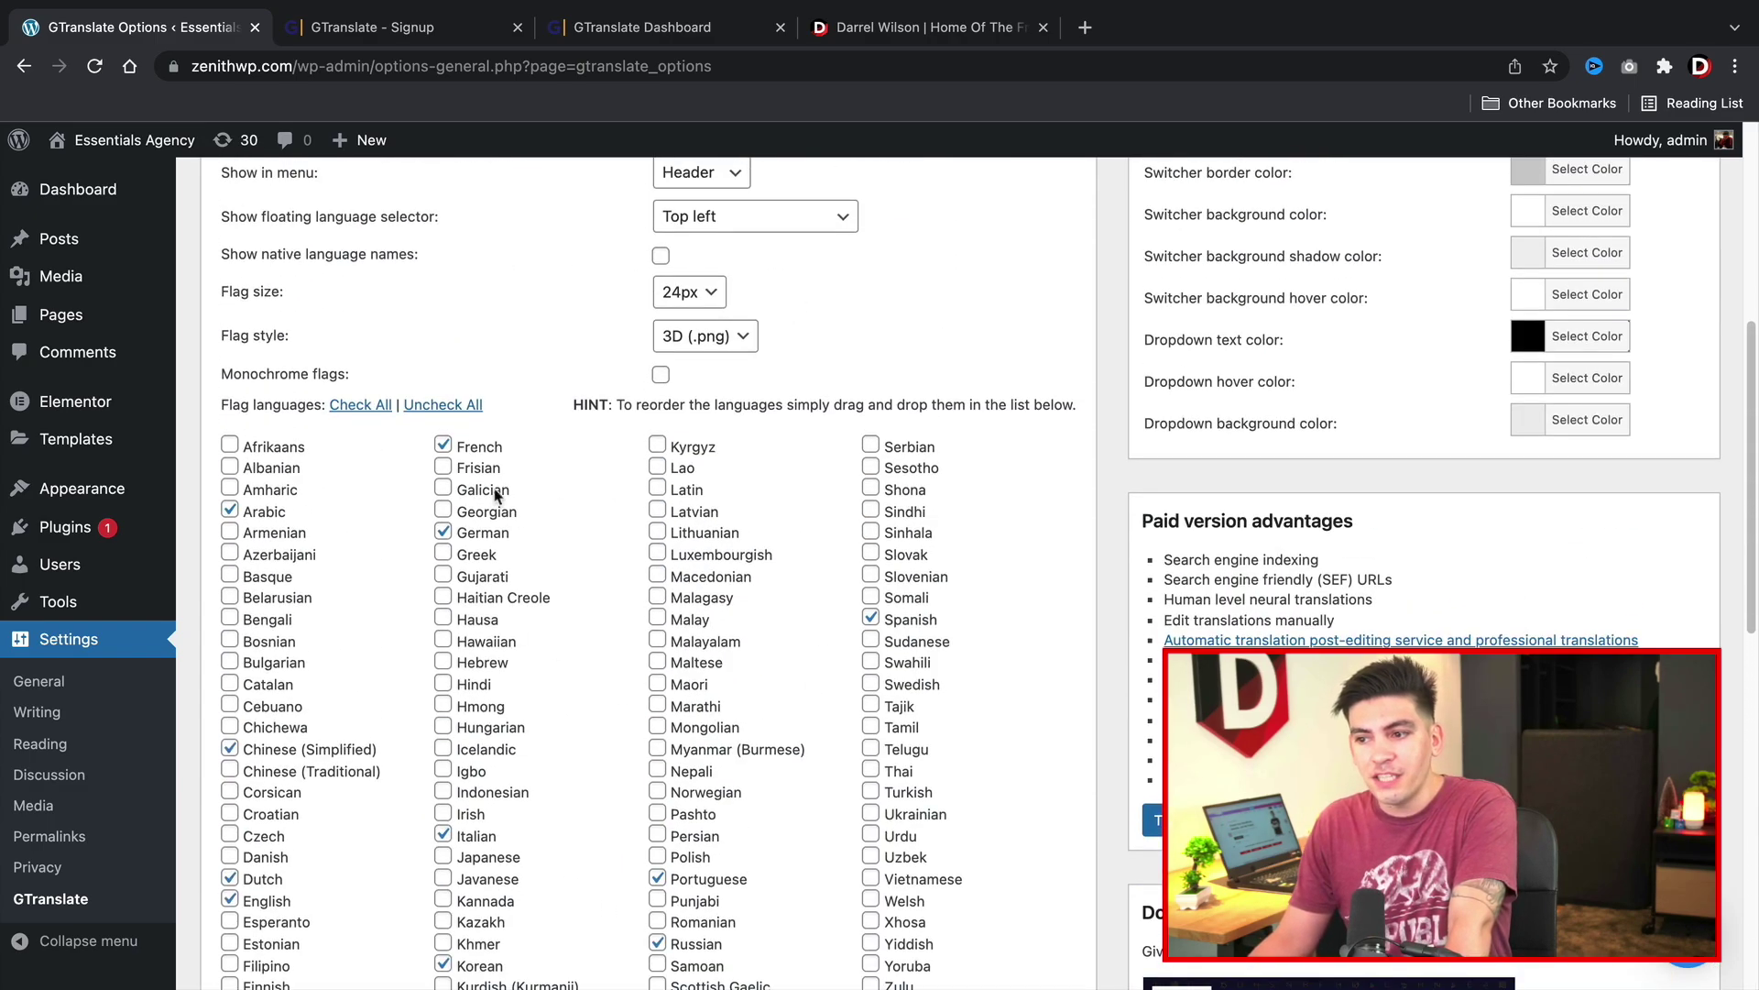
scroll(702, 488, "up", 8)
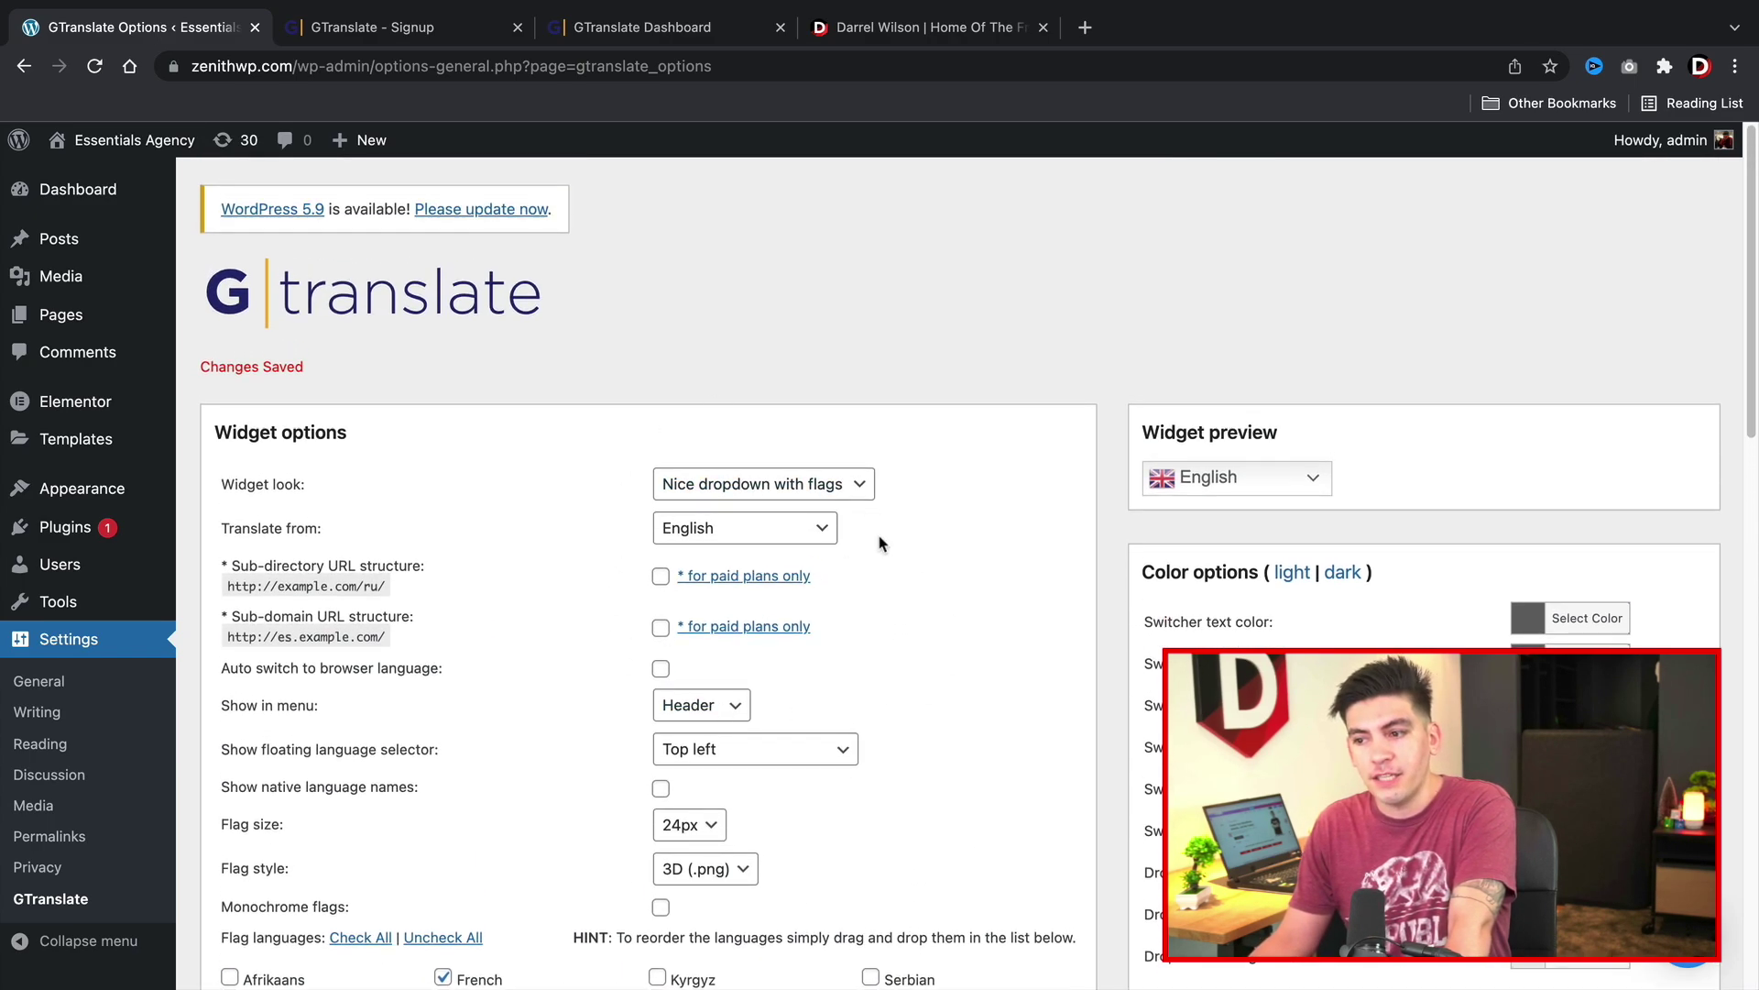
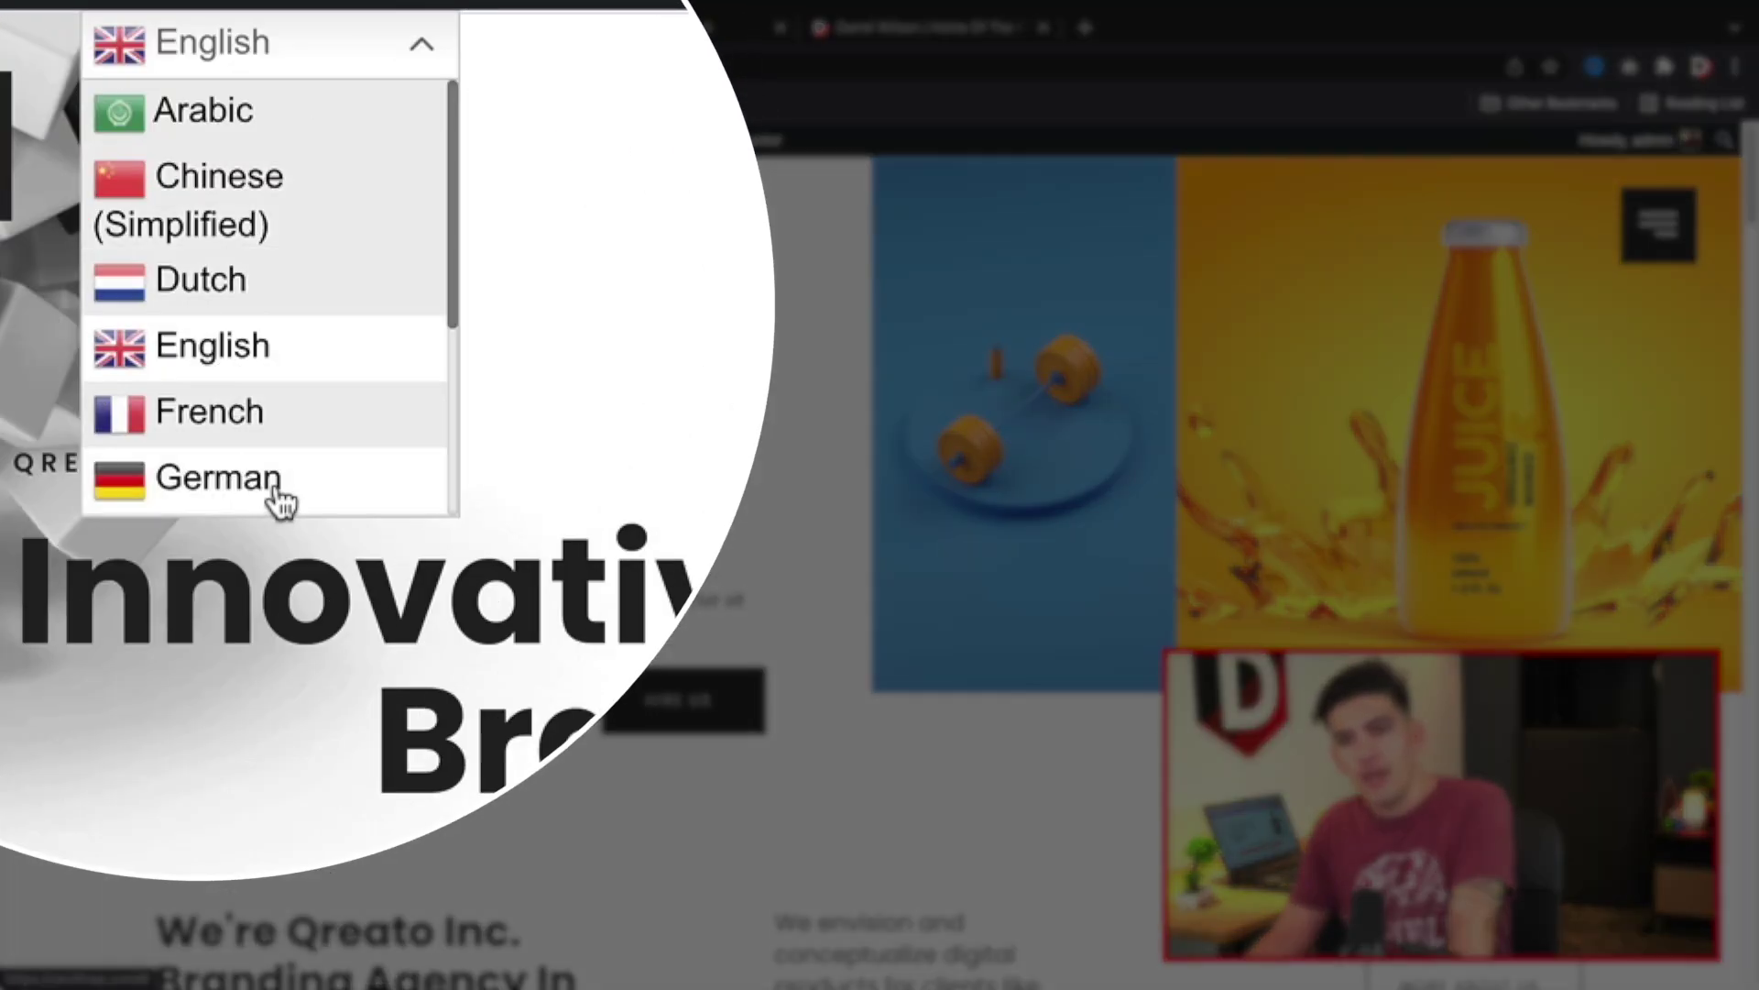
Step: Translate the live zenithwp.com homepage into German with the floating selector and review the page's translated sections
left_click(244, 484)
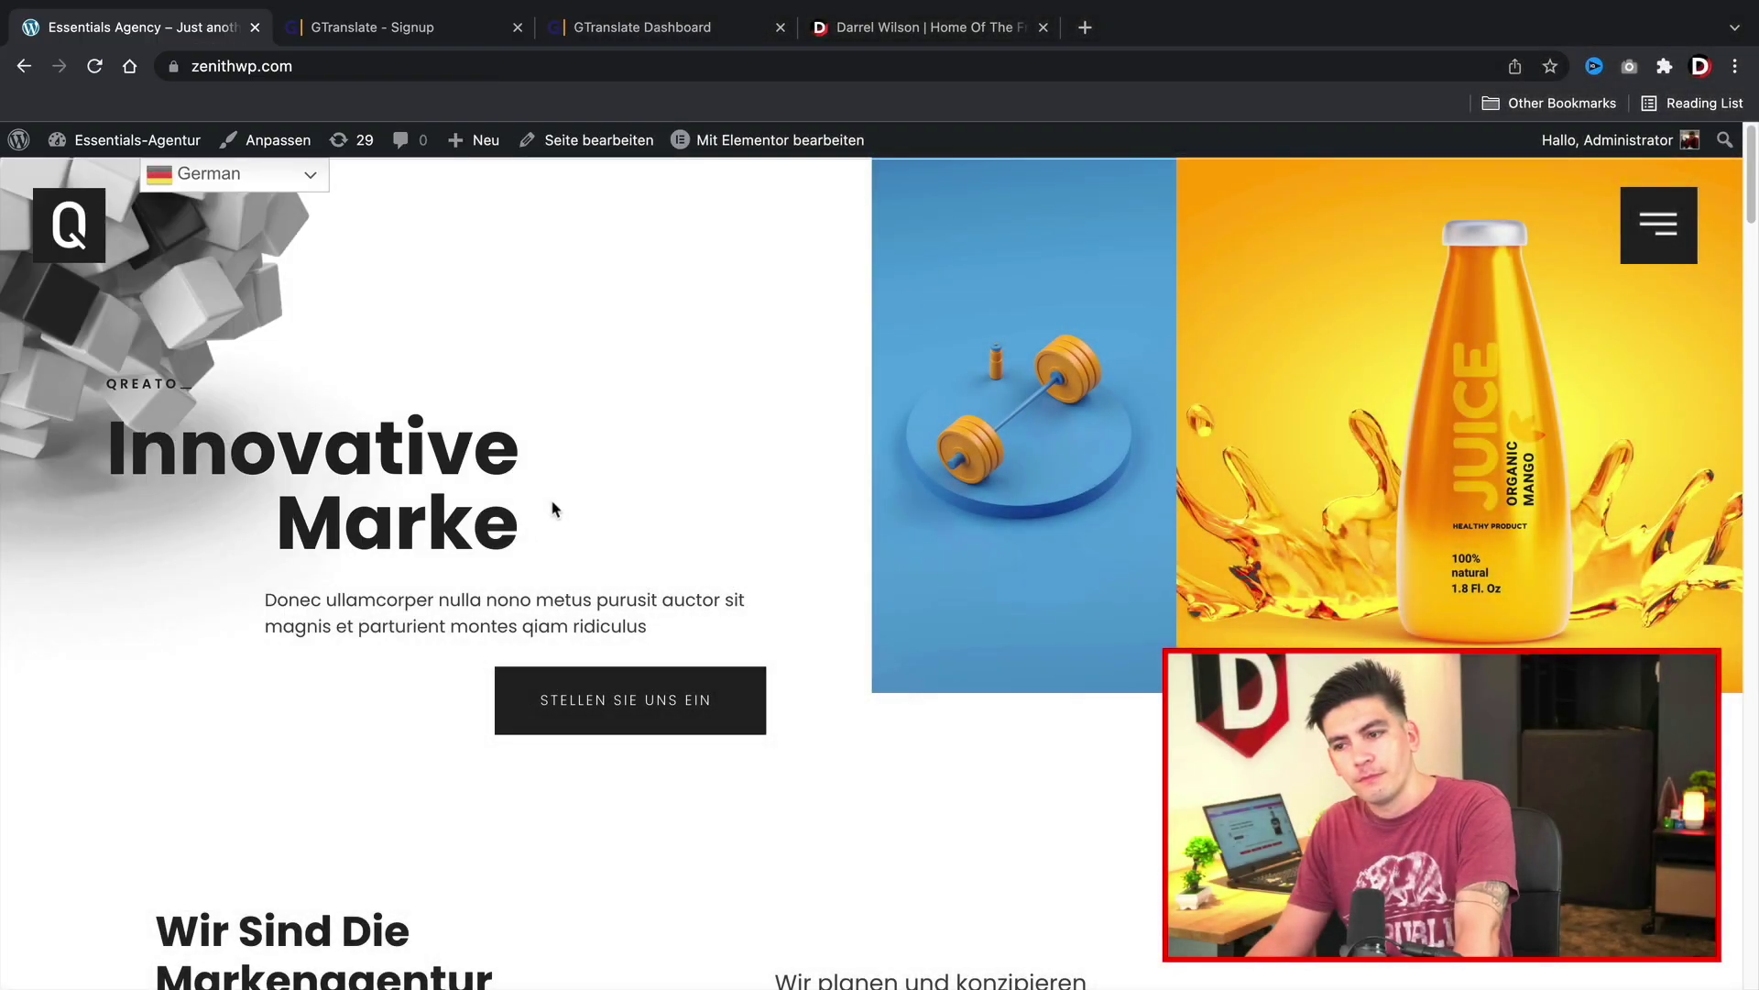
scroll(554, 507, "down", 5)
scroll(553, 509, "down", 2)
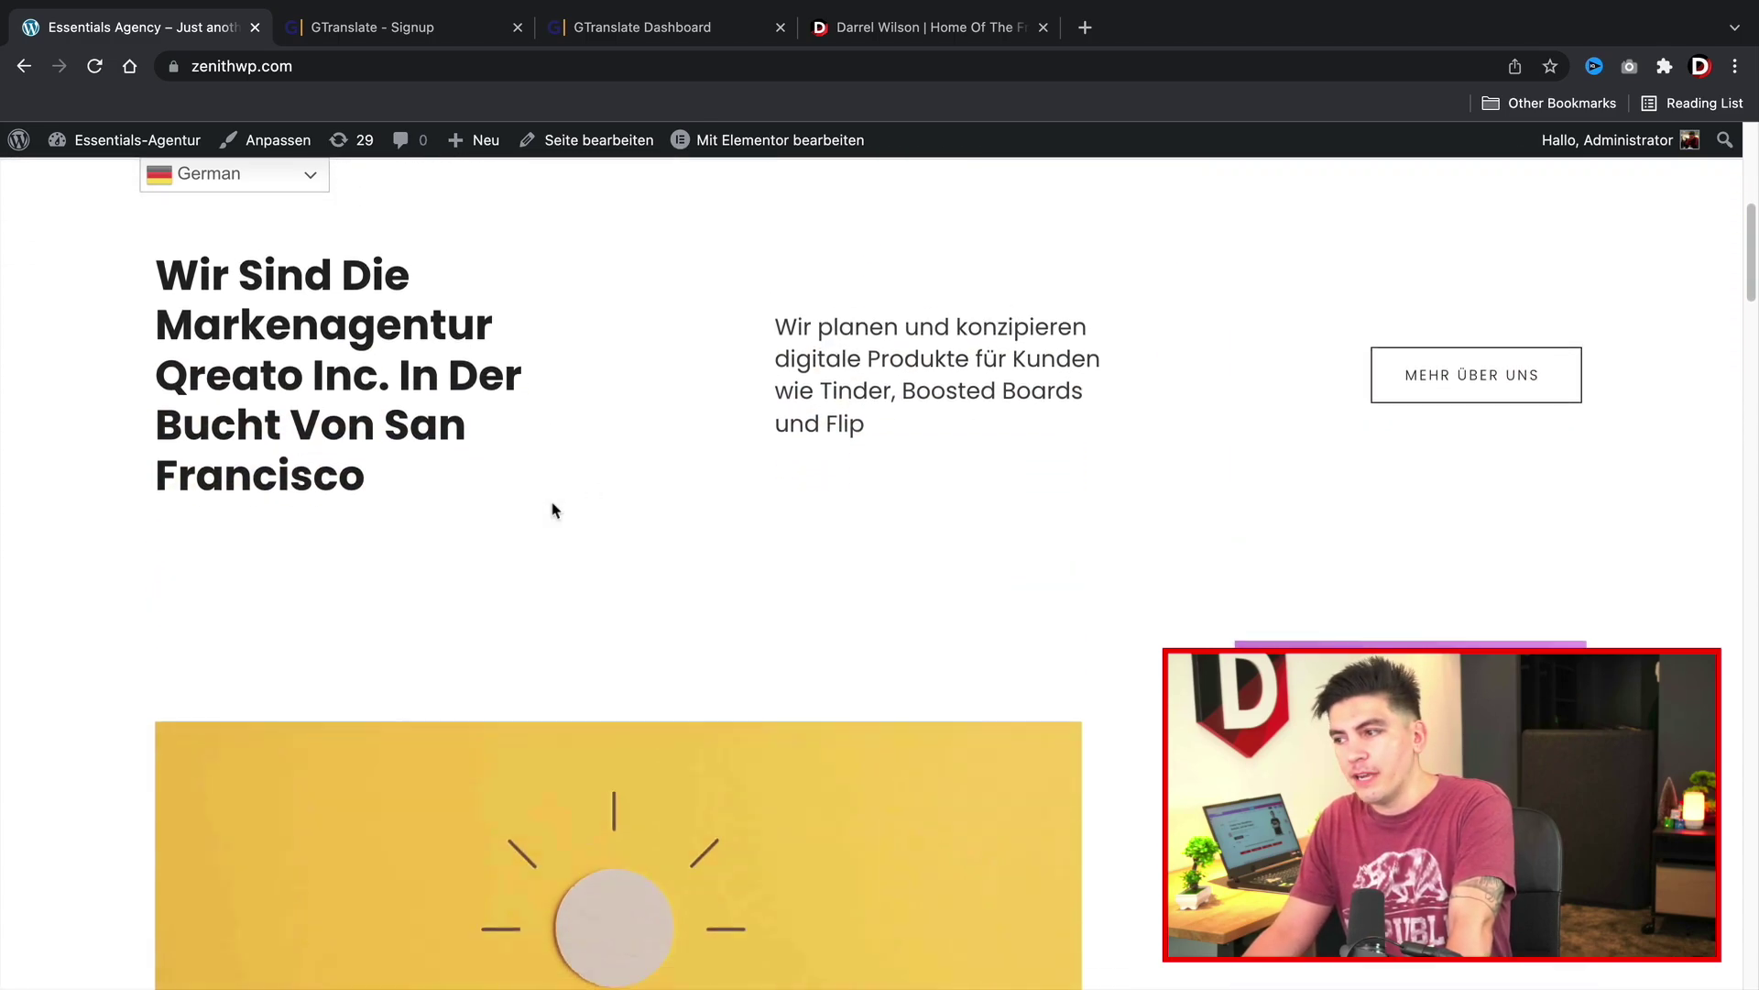
scroll(817, 691, "down", 8)
scroll(816, 691, "down", 15)
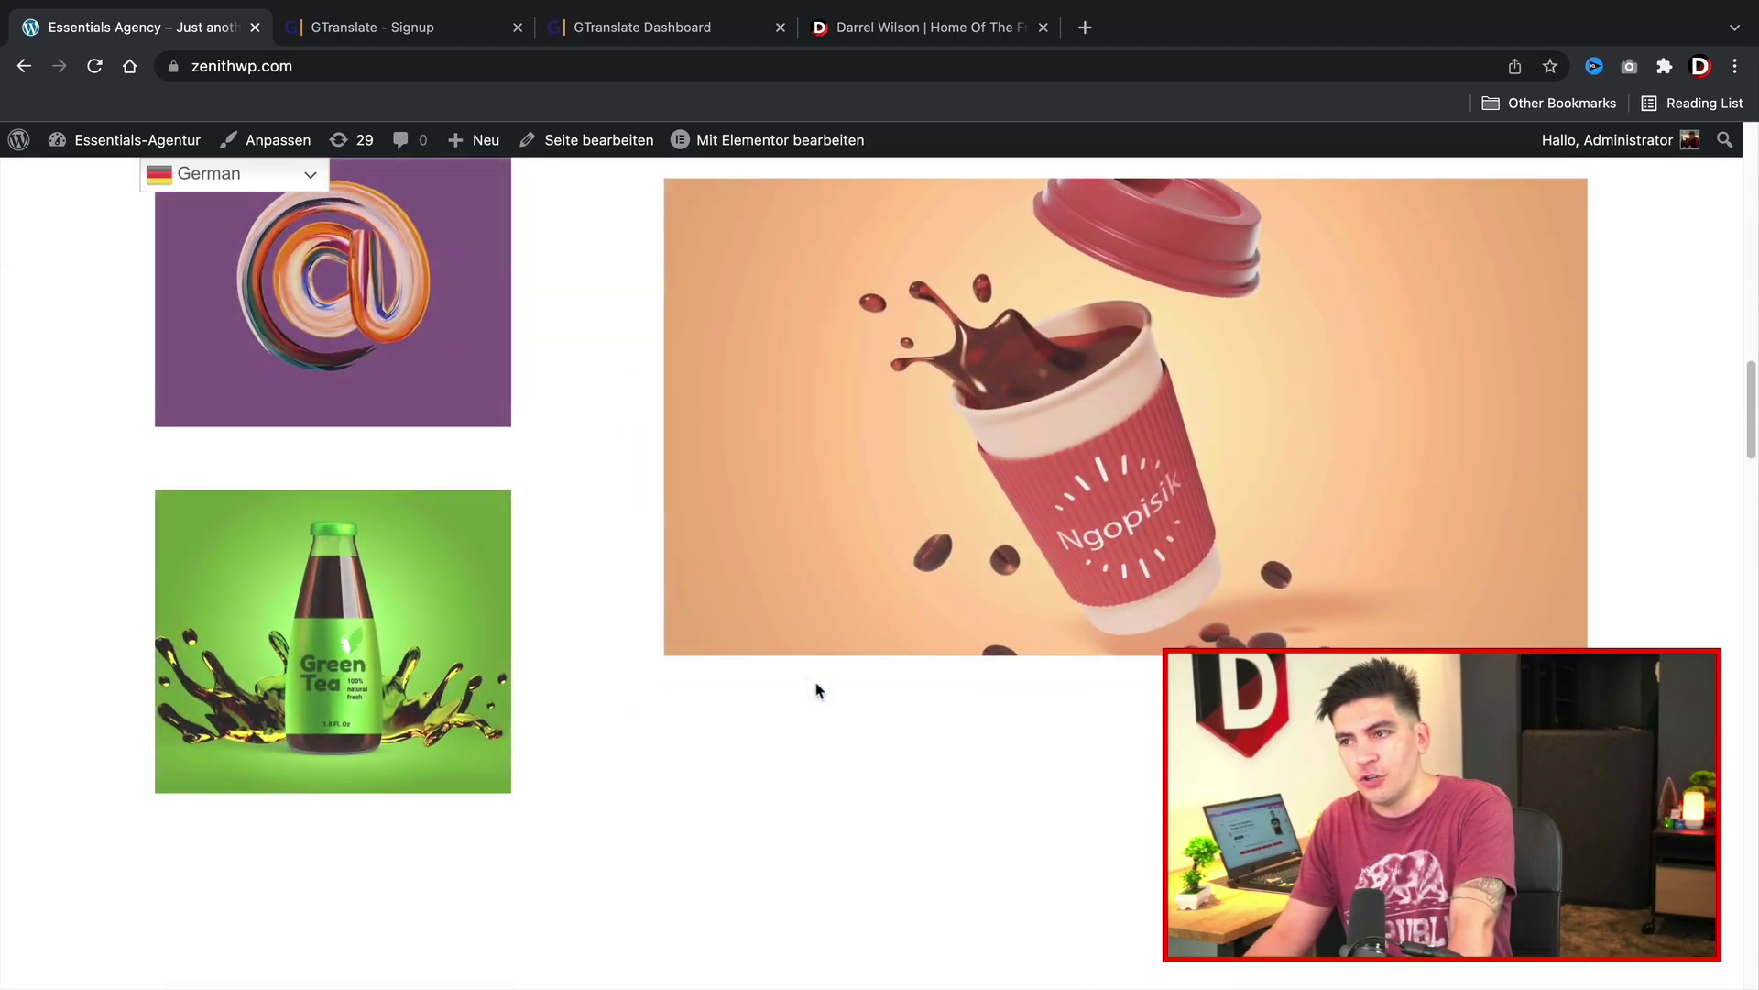
scroll(816, 689, "up", 20)
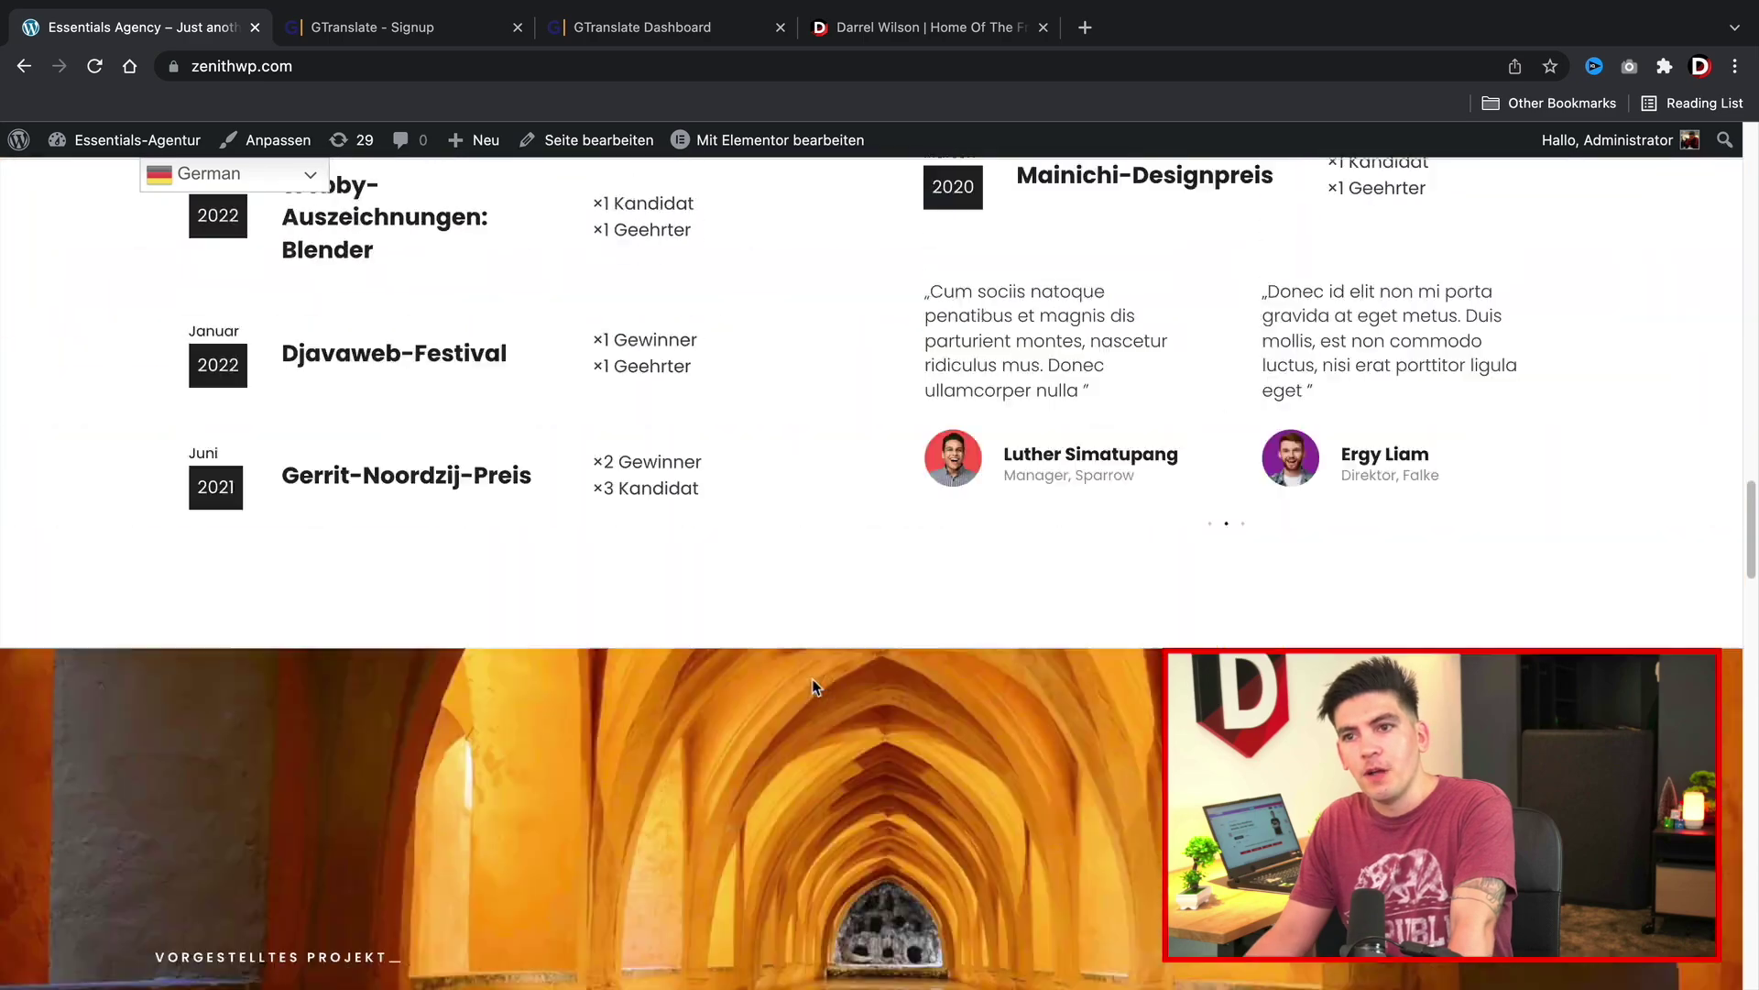
Step: Switch the homepage to French with the floating selector and review the translated text
mouse_move(133, 137)
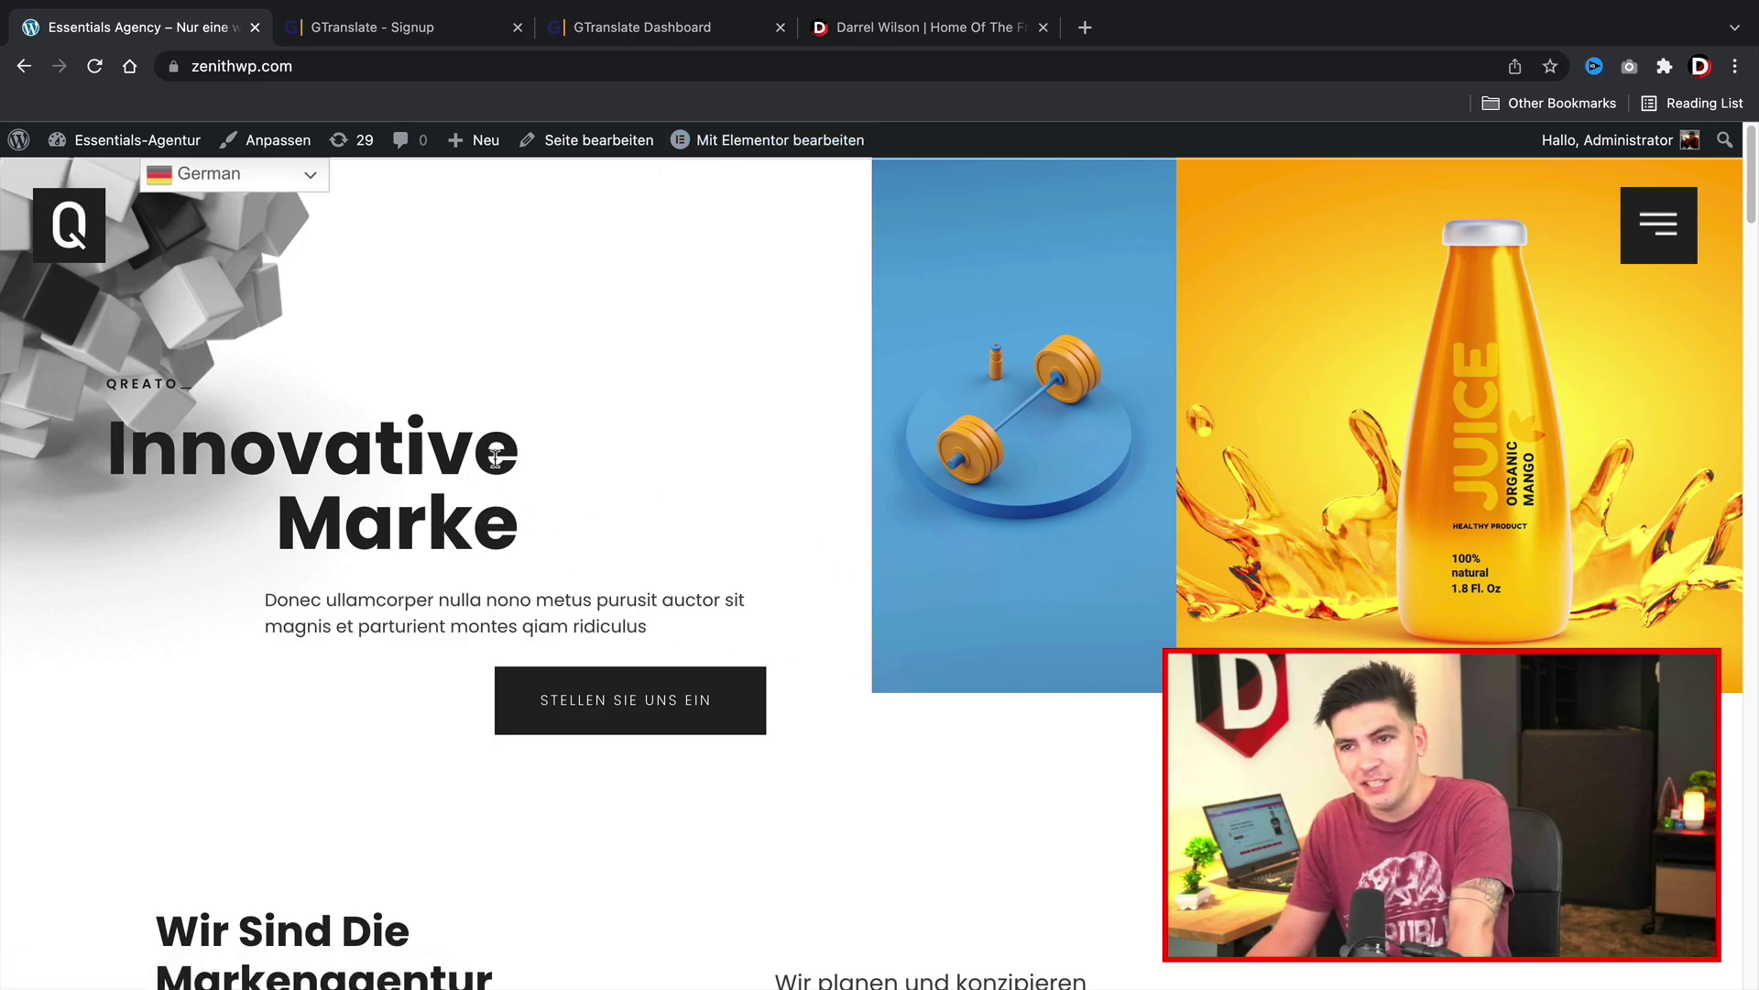
left_click(287, 183)
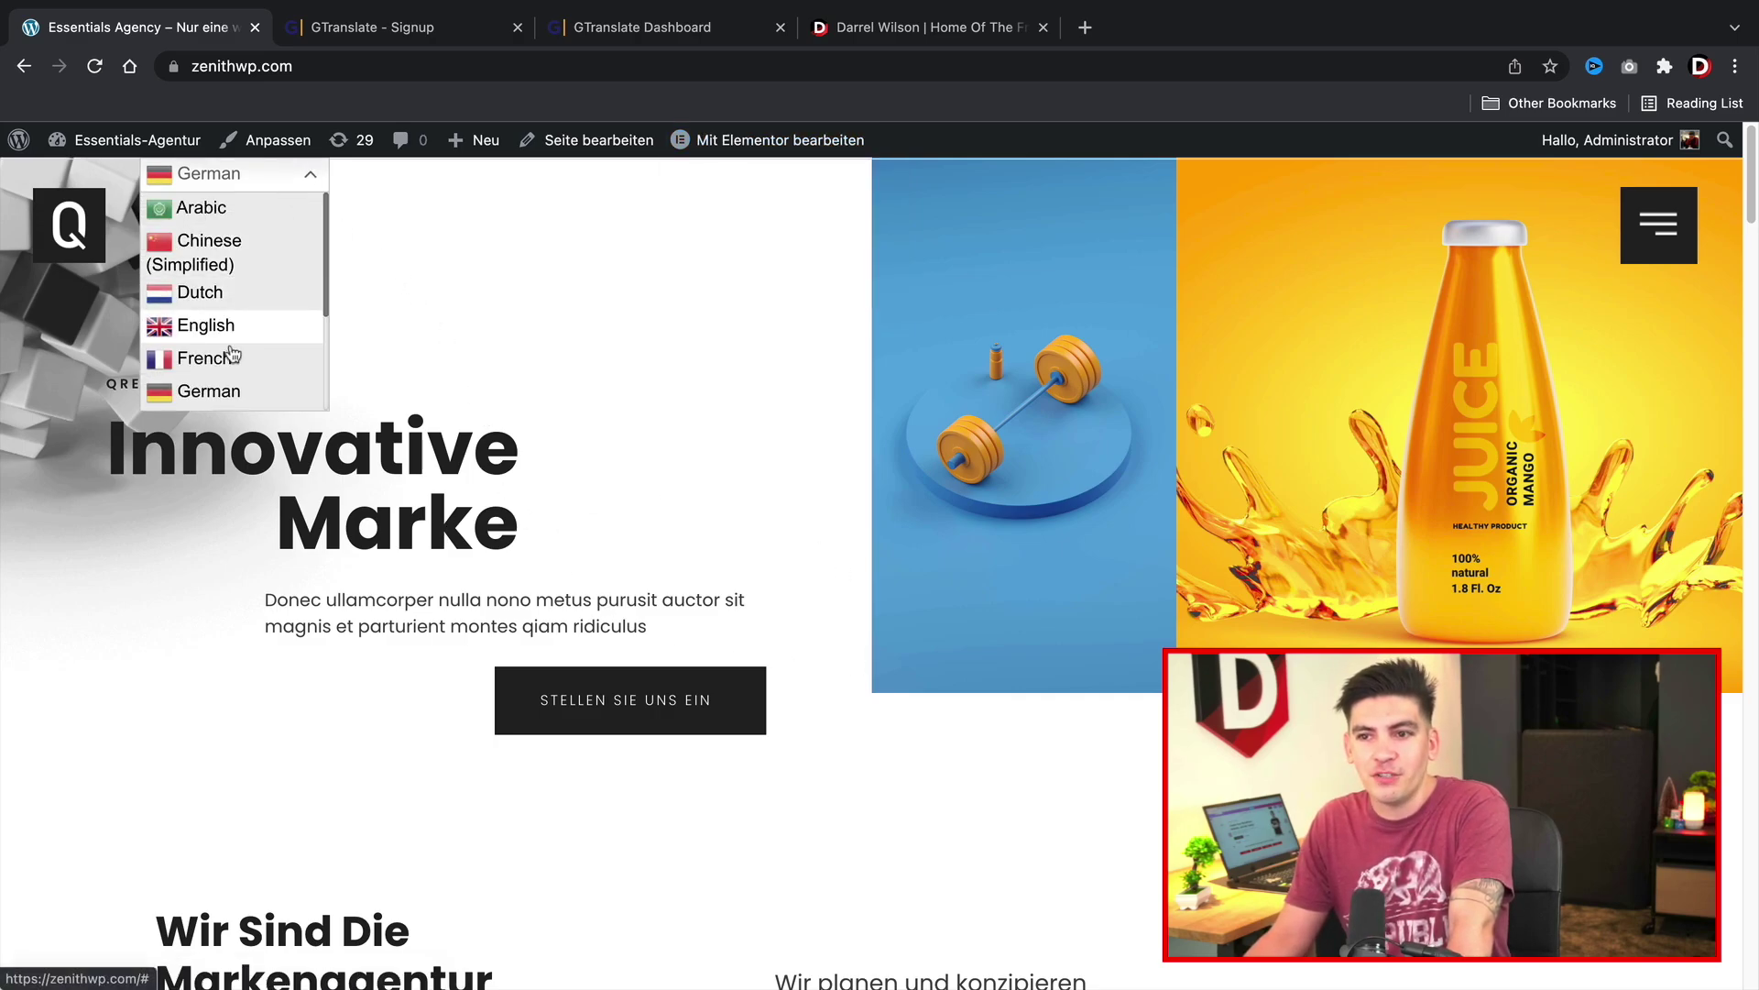
left_click(203, 358)
scroll(374, 447, "down", 7)
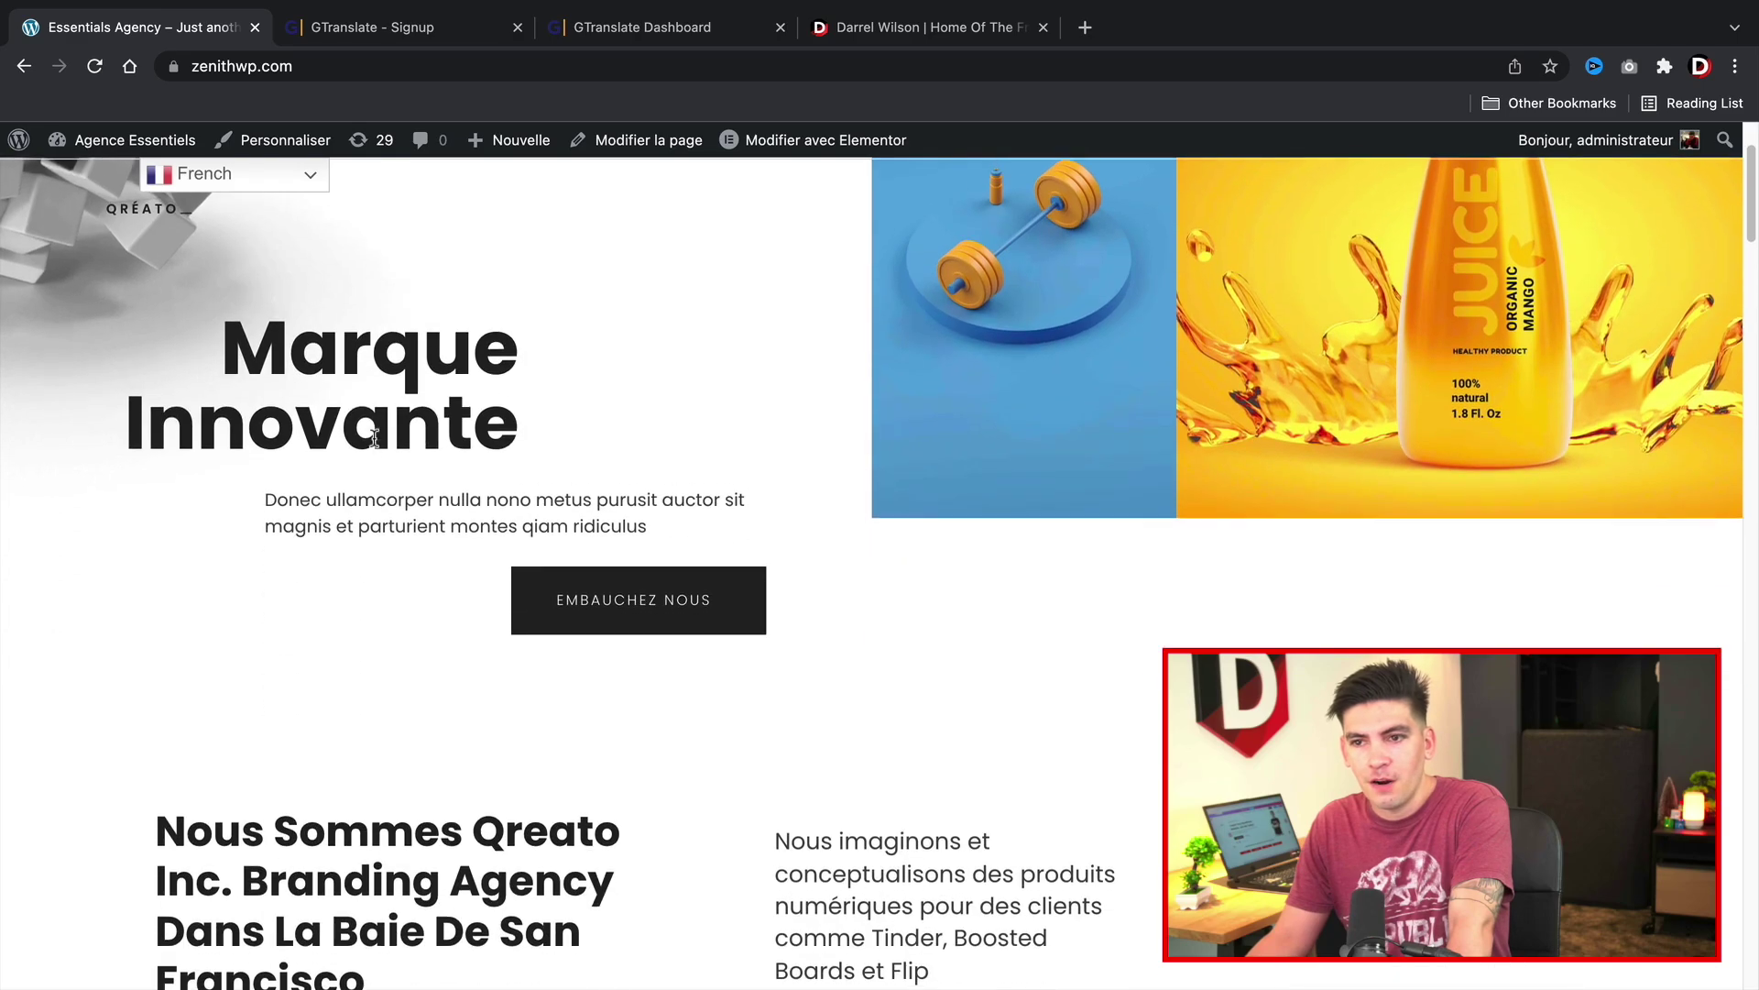
scroll(374, 440, "up", 7)
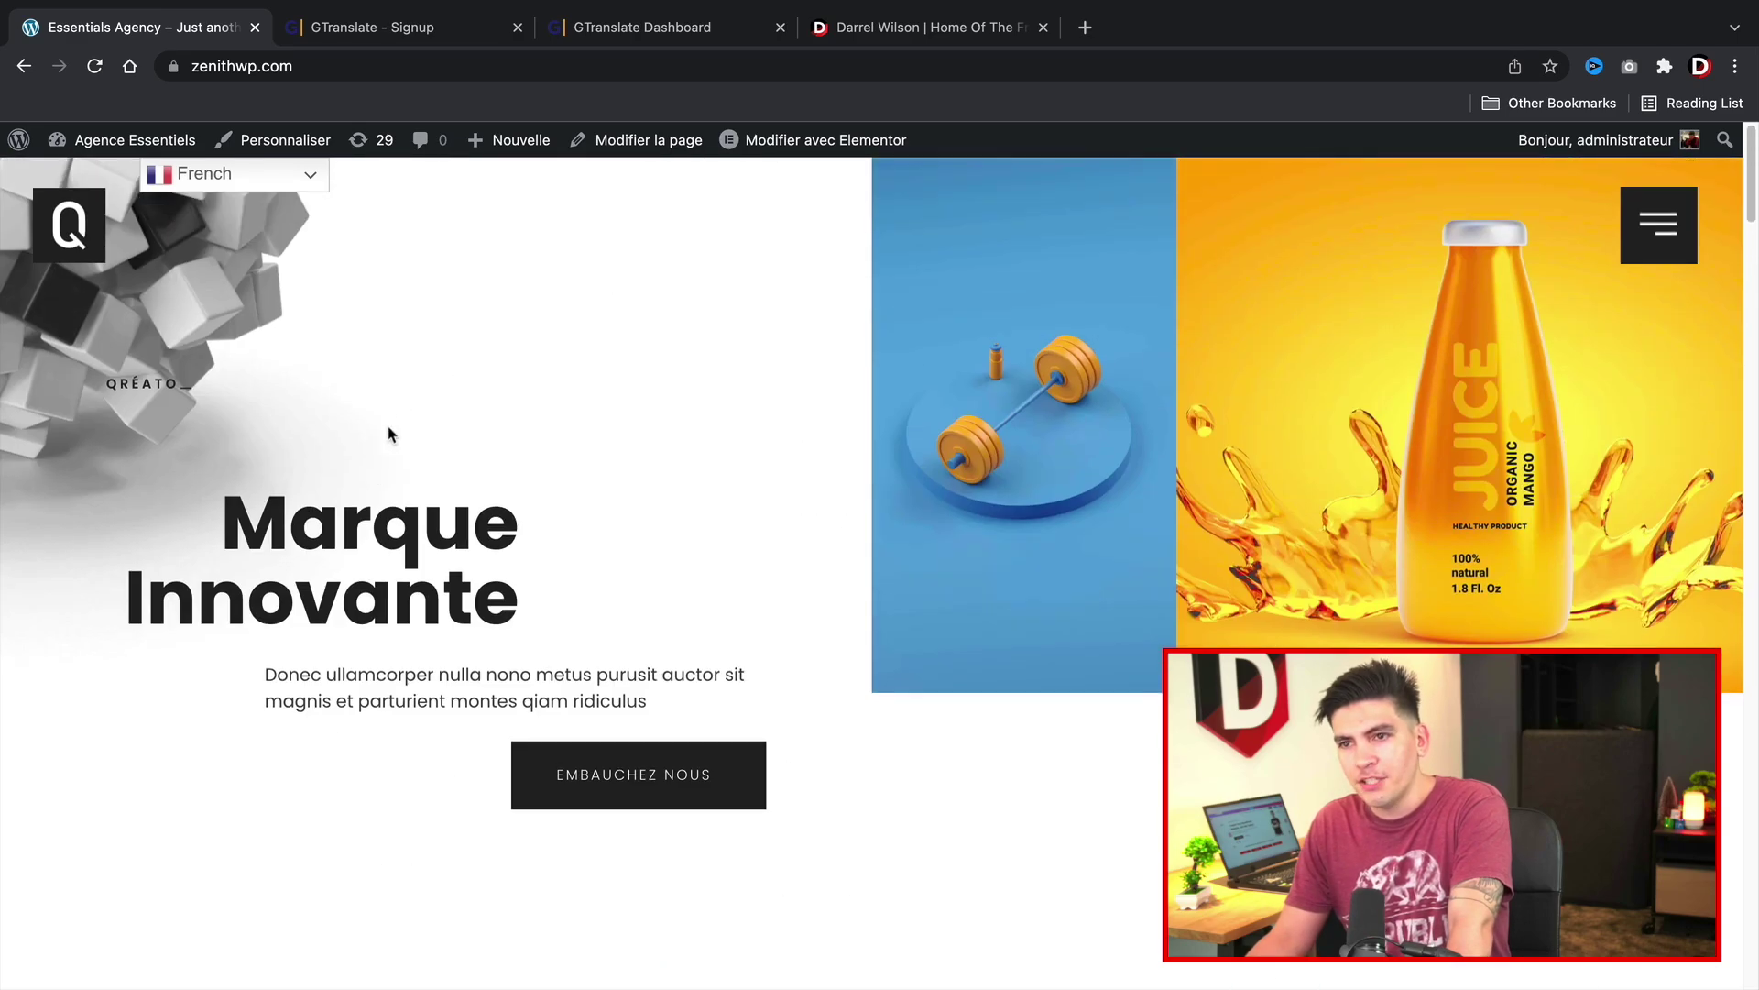
Step: Switch the live homepage to Chinese (Simplified) with the floating selector and review the translated sections down the page
left_click(275, 183)
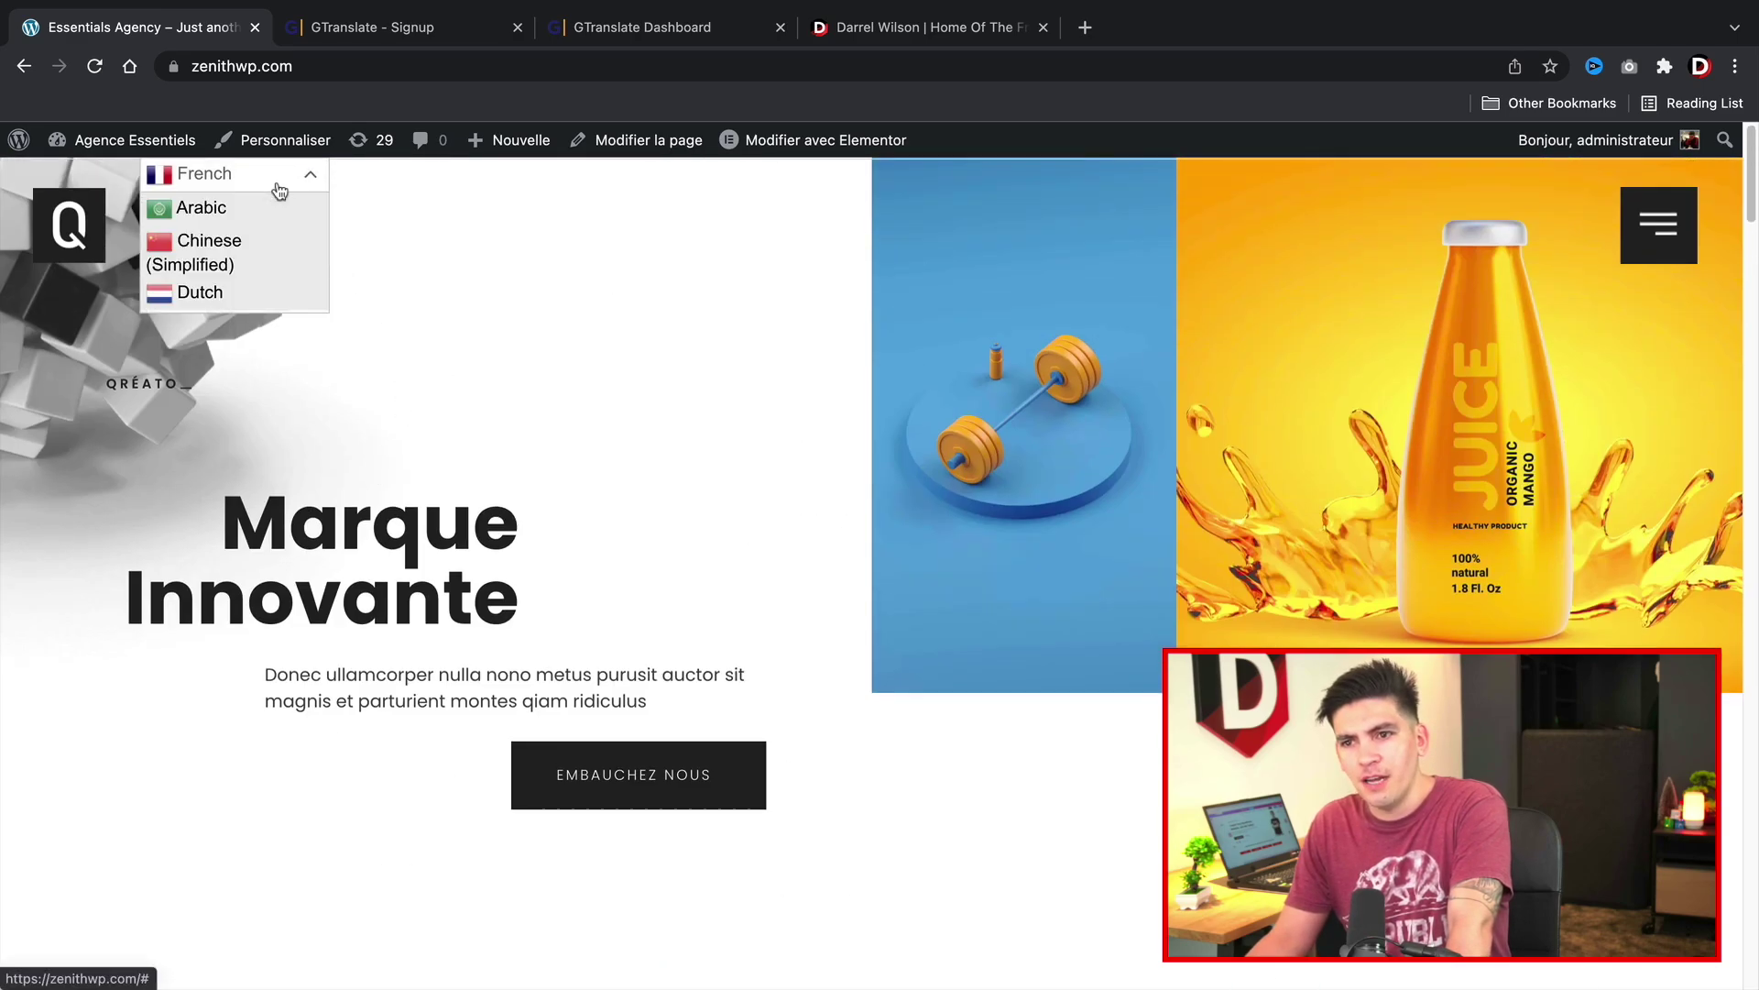
left_click(234, 268)
scroll(490, 367, "down", 5)
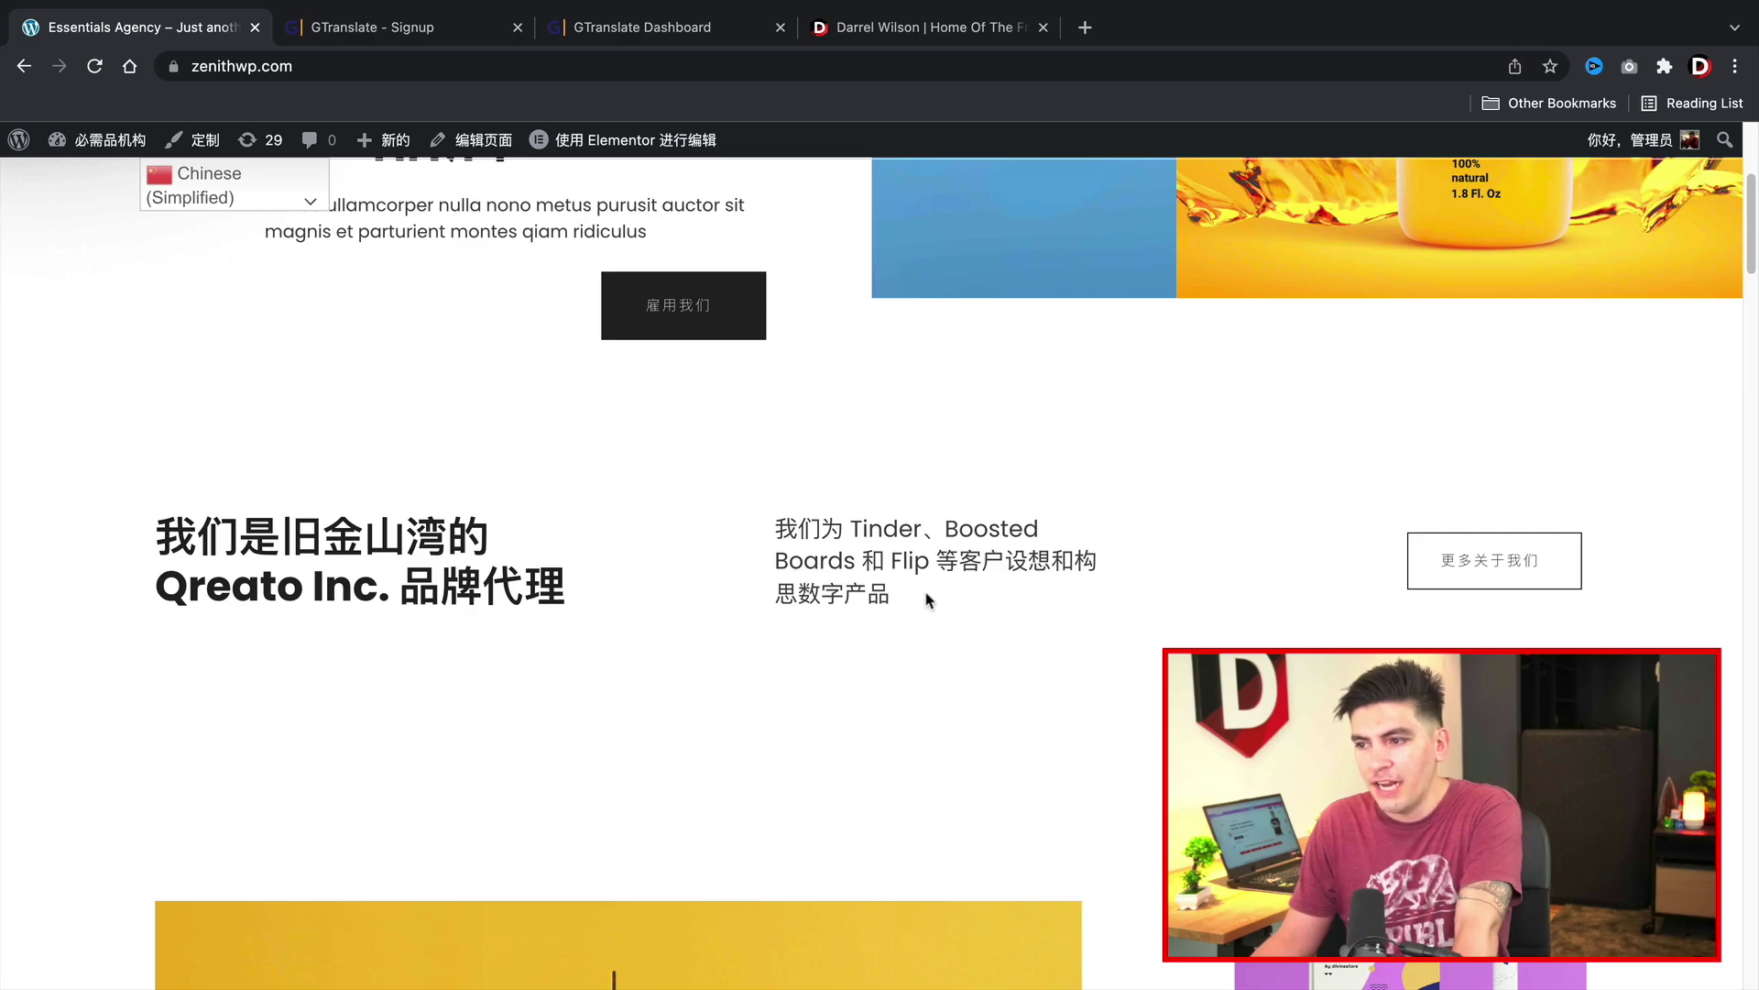
scroll(926, 600, "down", 10)
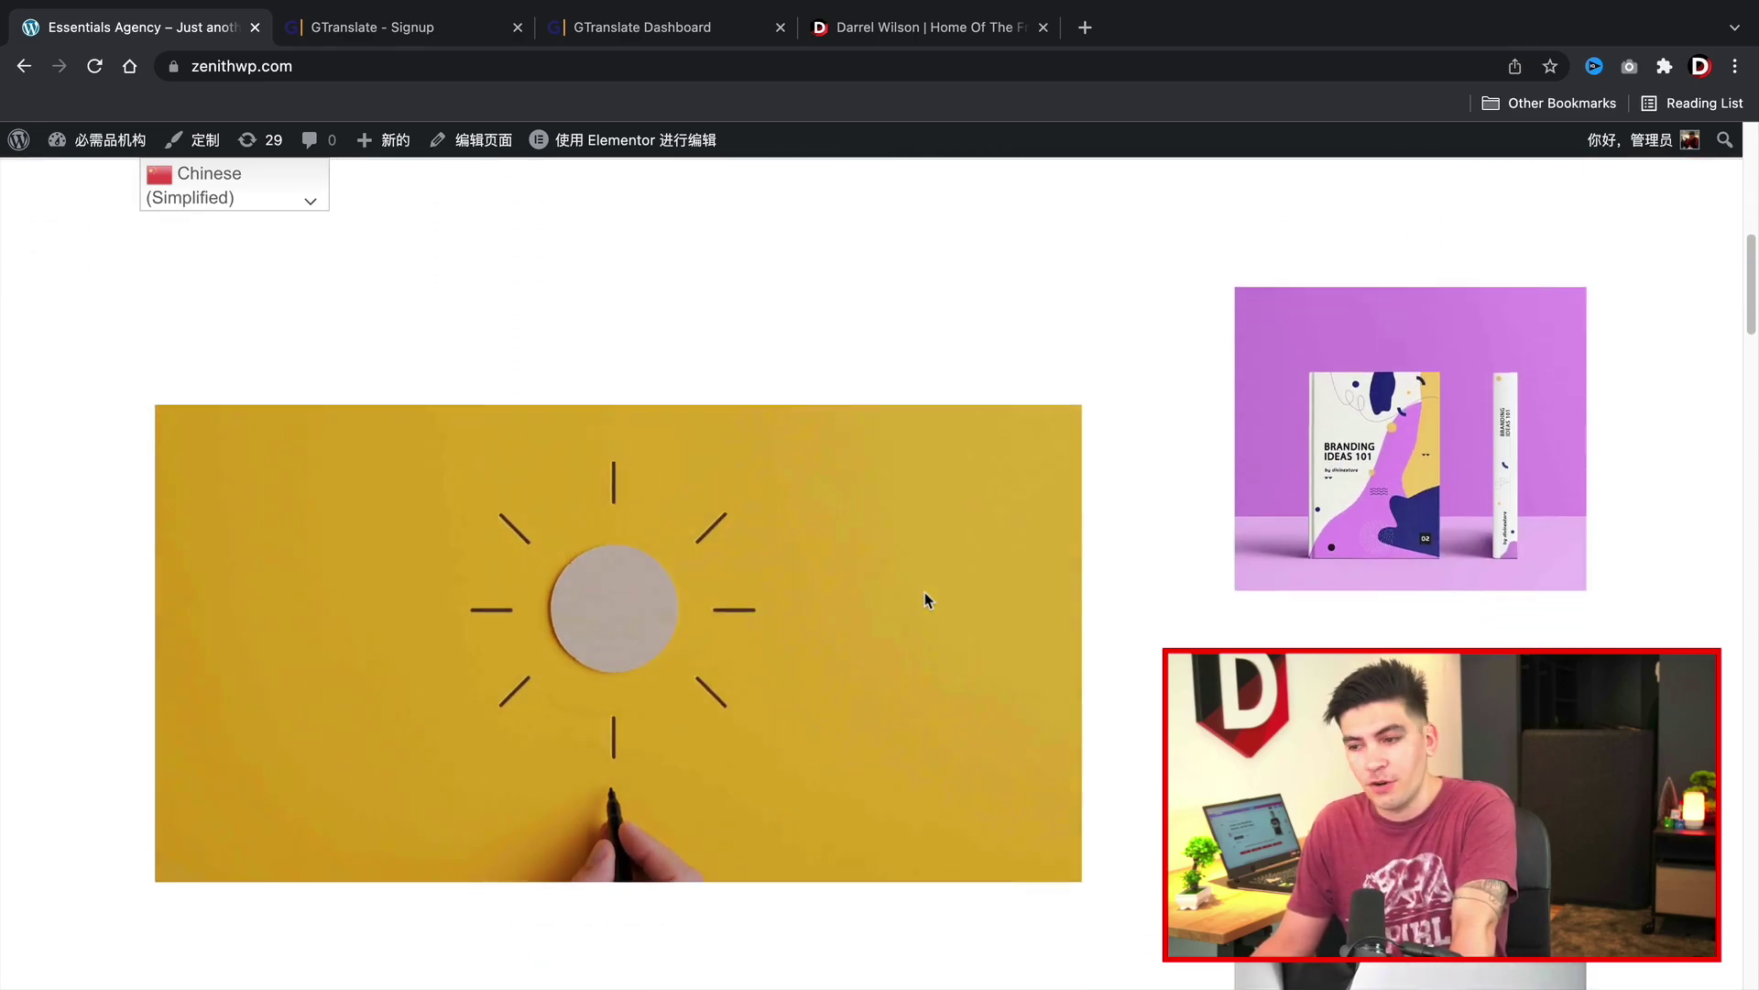
scroll(926, 601, "down", 10)
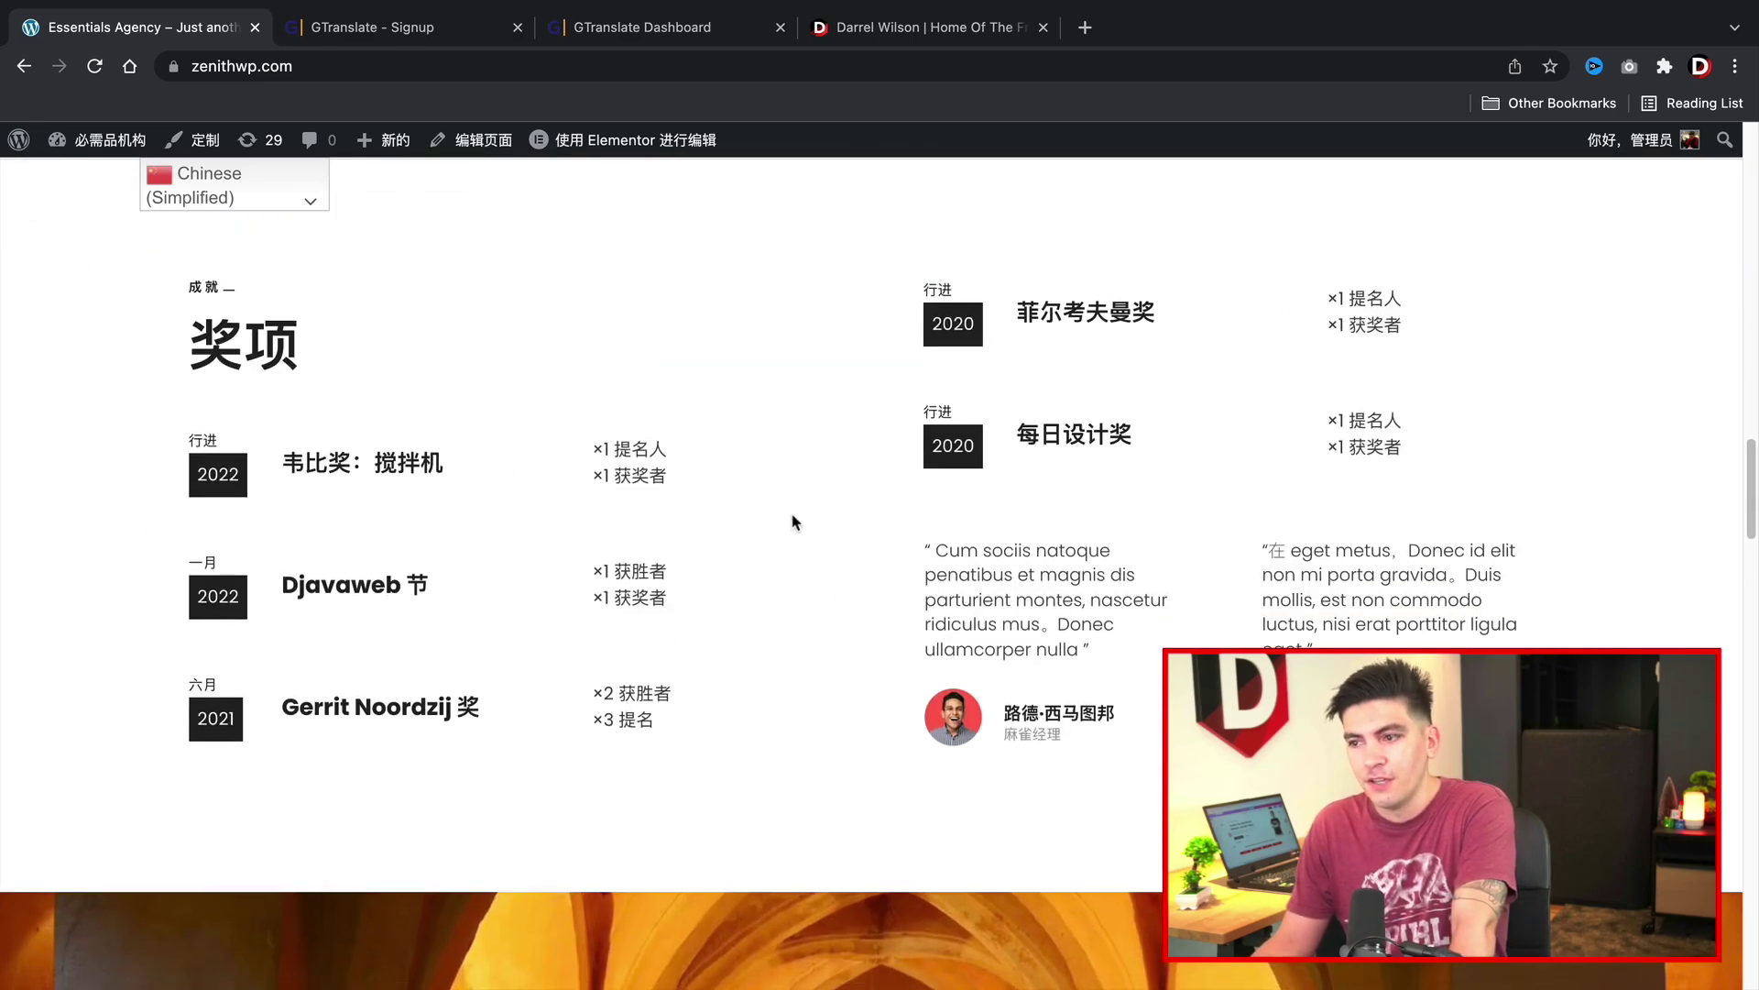
scroll(690, 676, "down", 18)
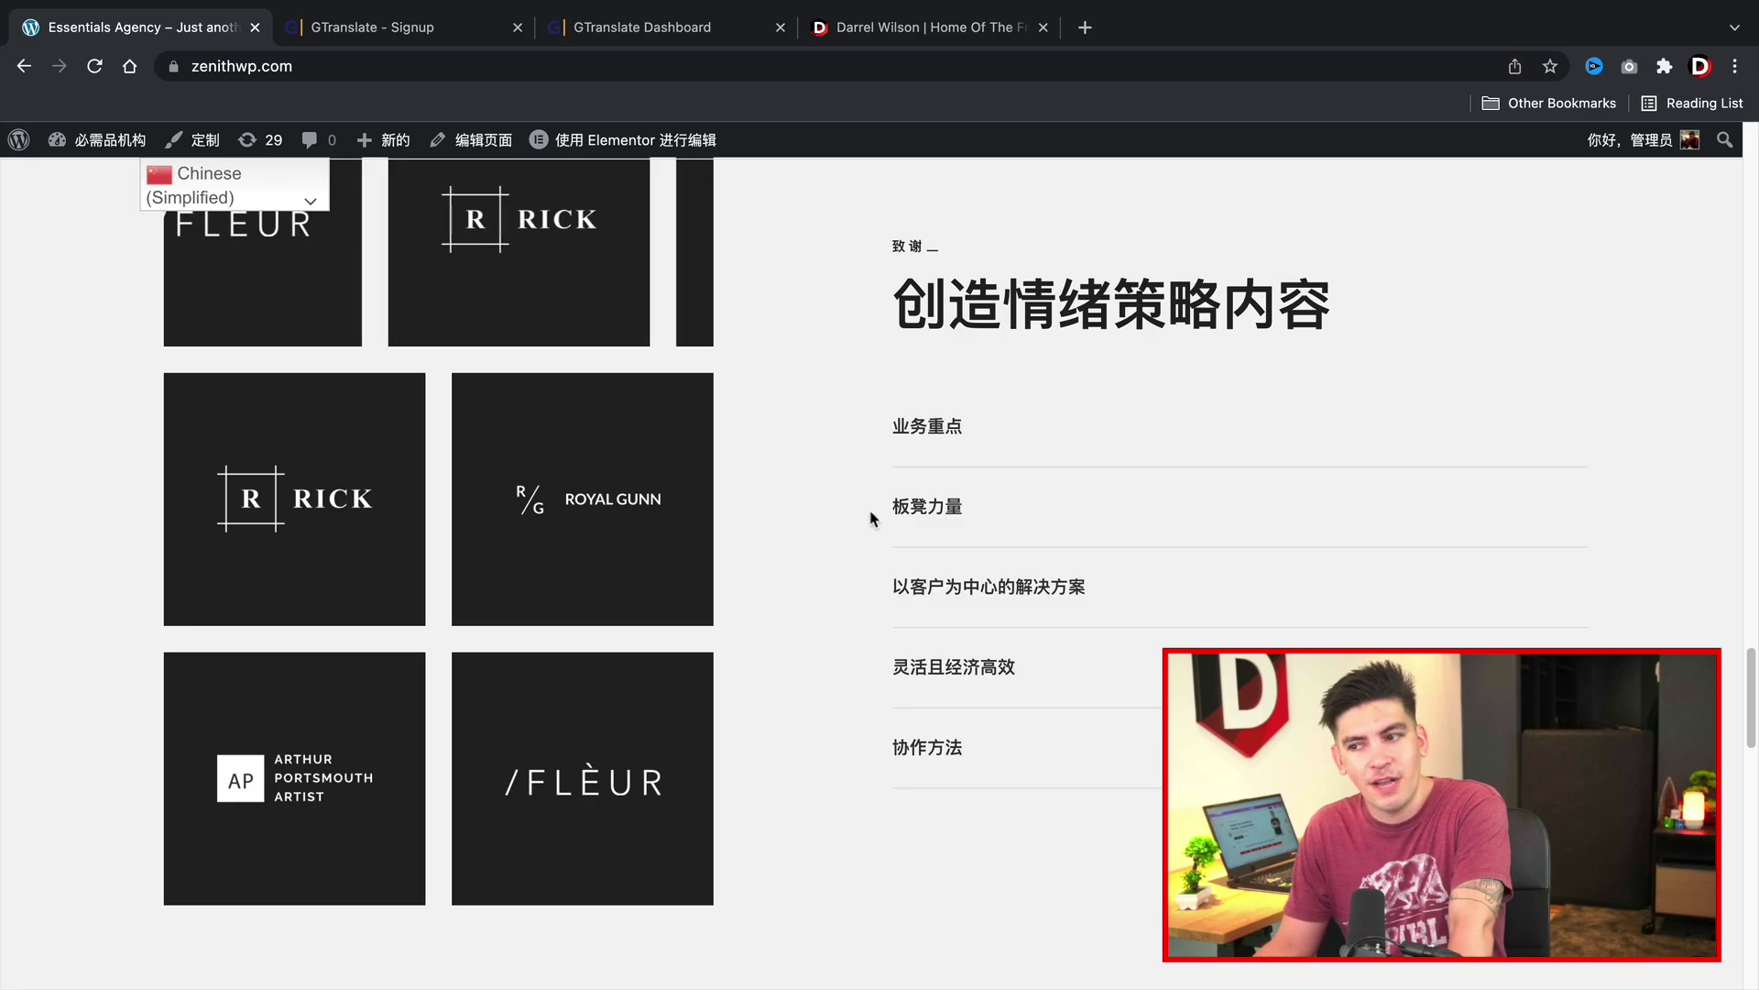
left_click_drag(1349, 293, 822, 321)
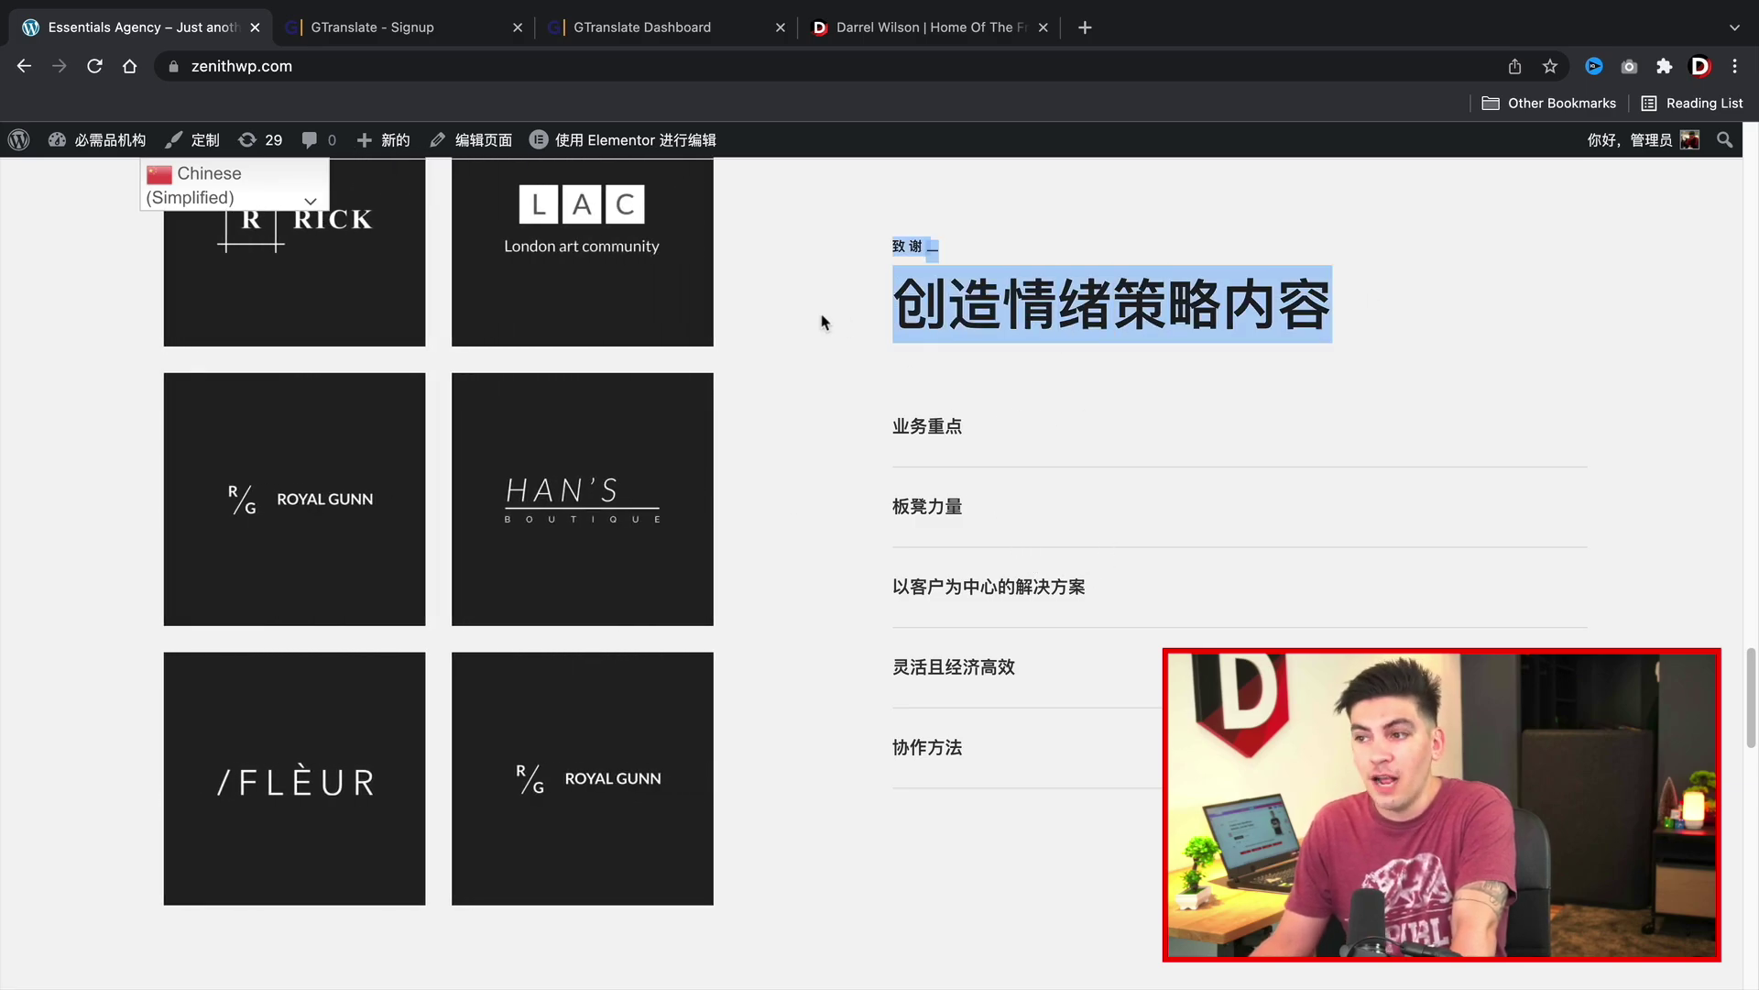
scroll(830, 357, "up", 4)
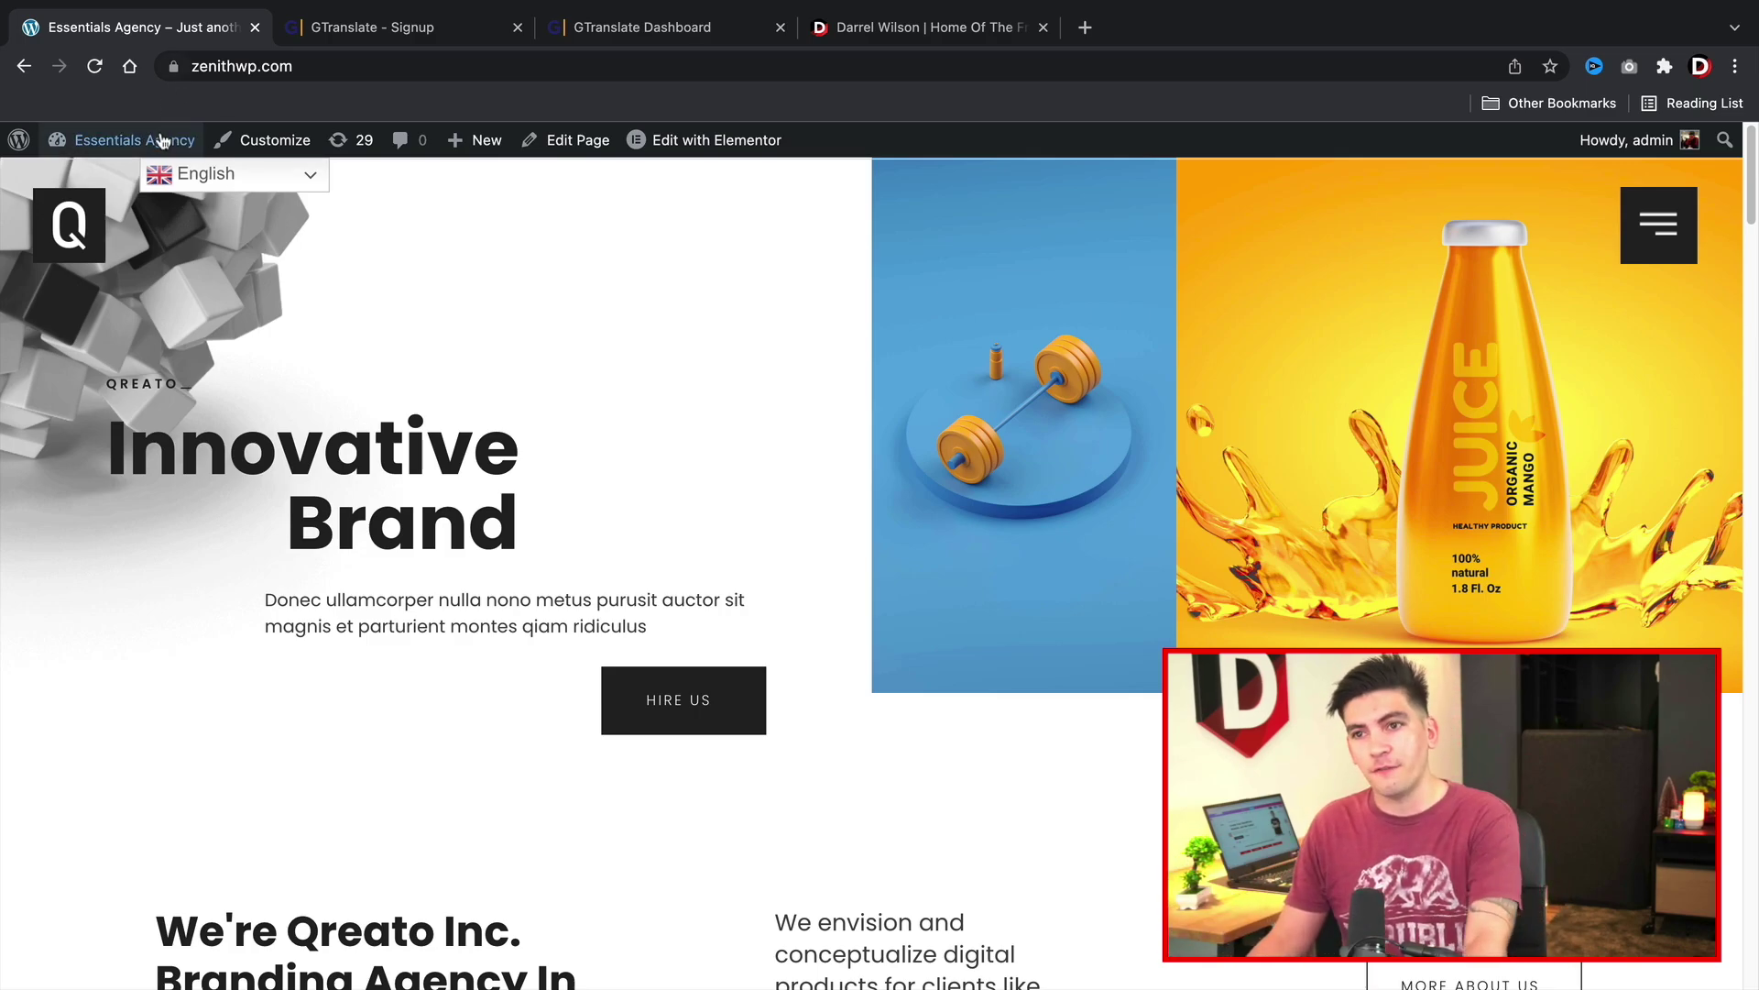
Step: Open the GTranslate settings from the WordPress dashboard and review the enabled flag languages and widget options
mouse_move(137, 146)
left_click(95, 186)
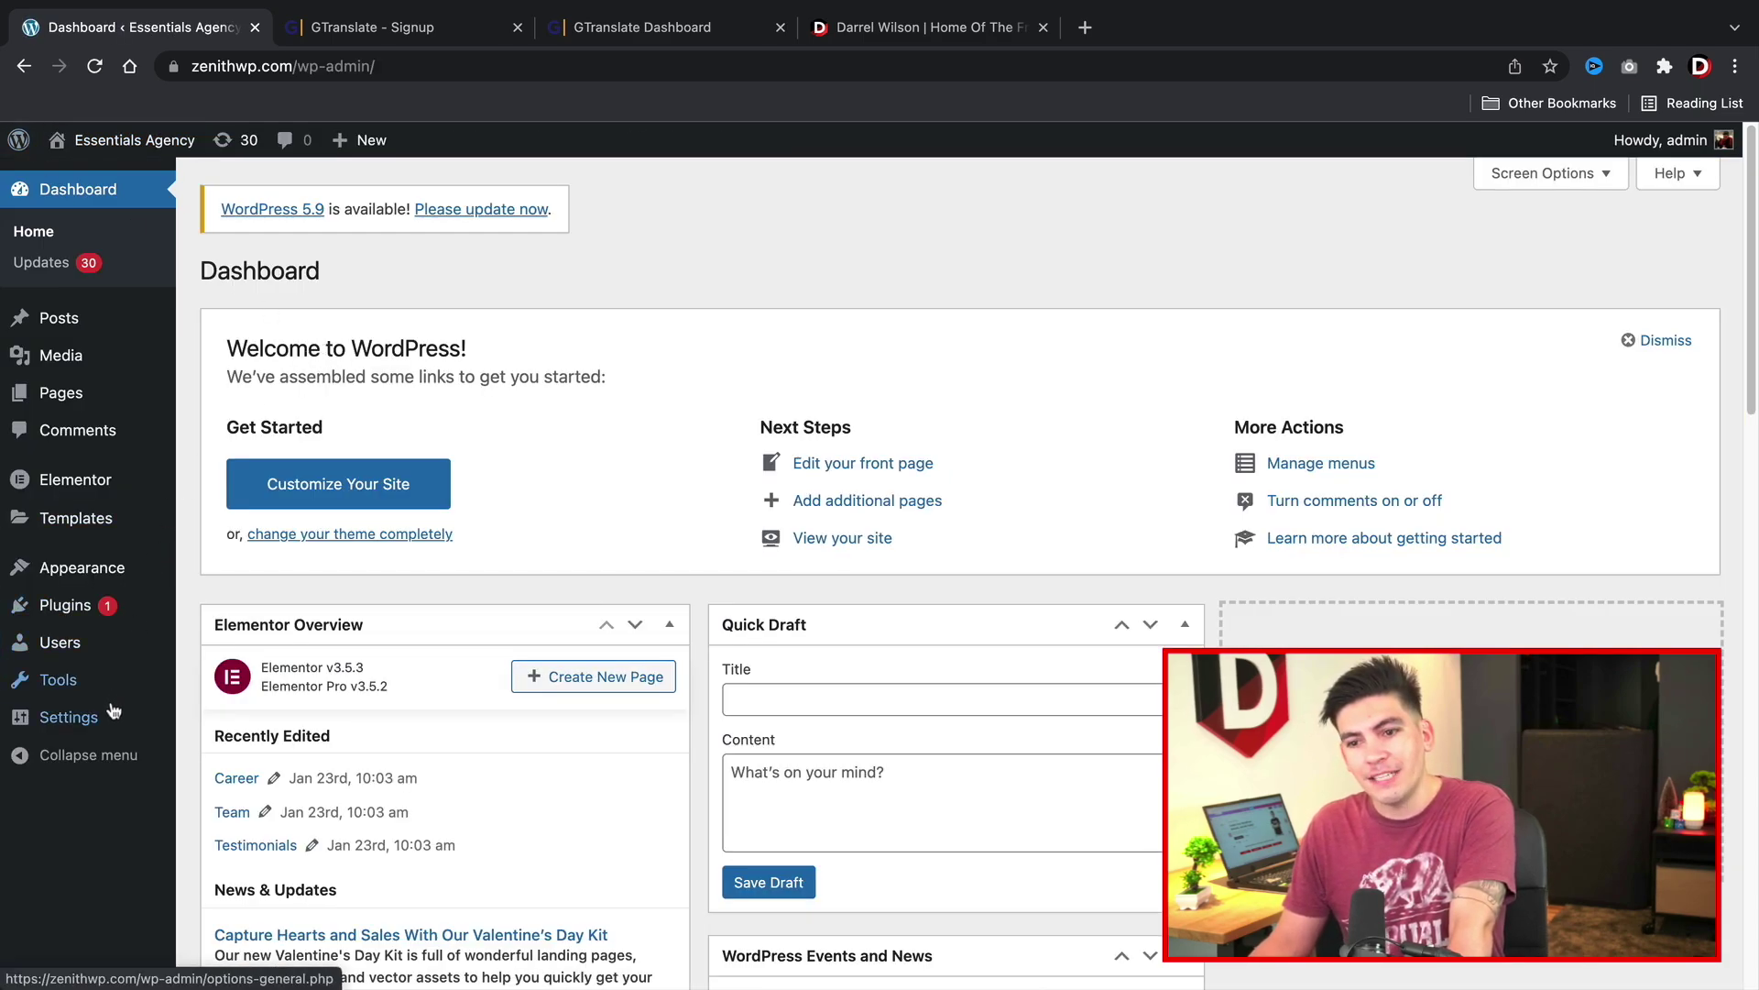
mouse_move(109, 716)
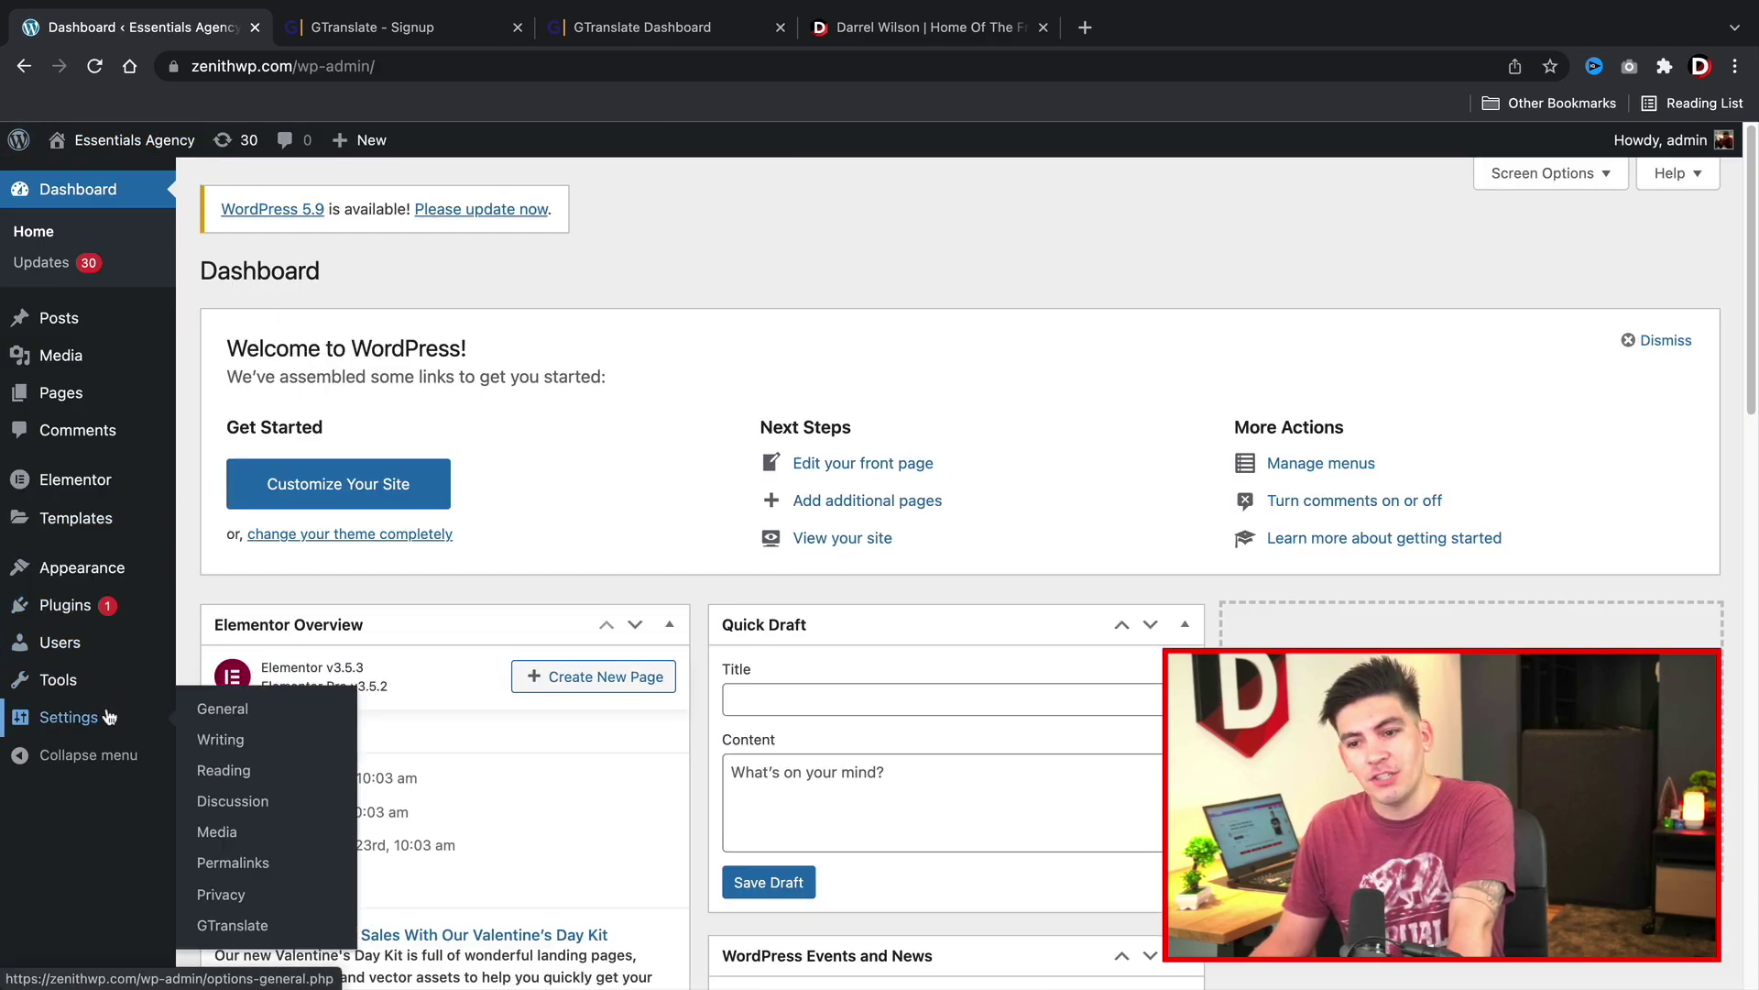
left_click(268, 919)
scroll(492, 800, "down", 10)
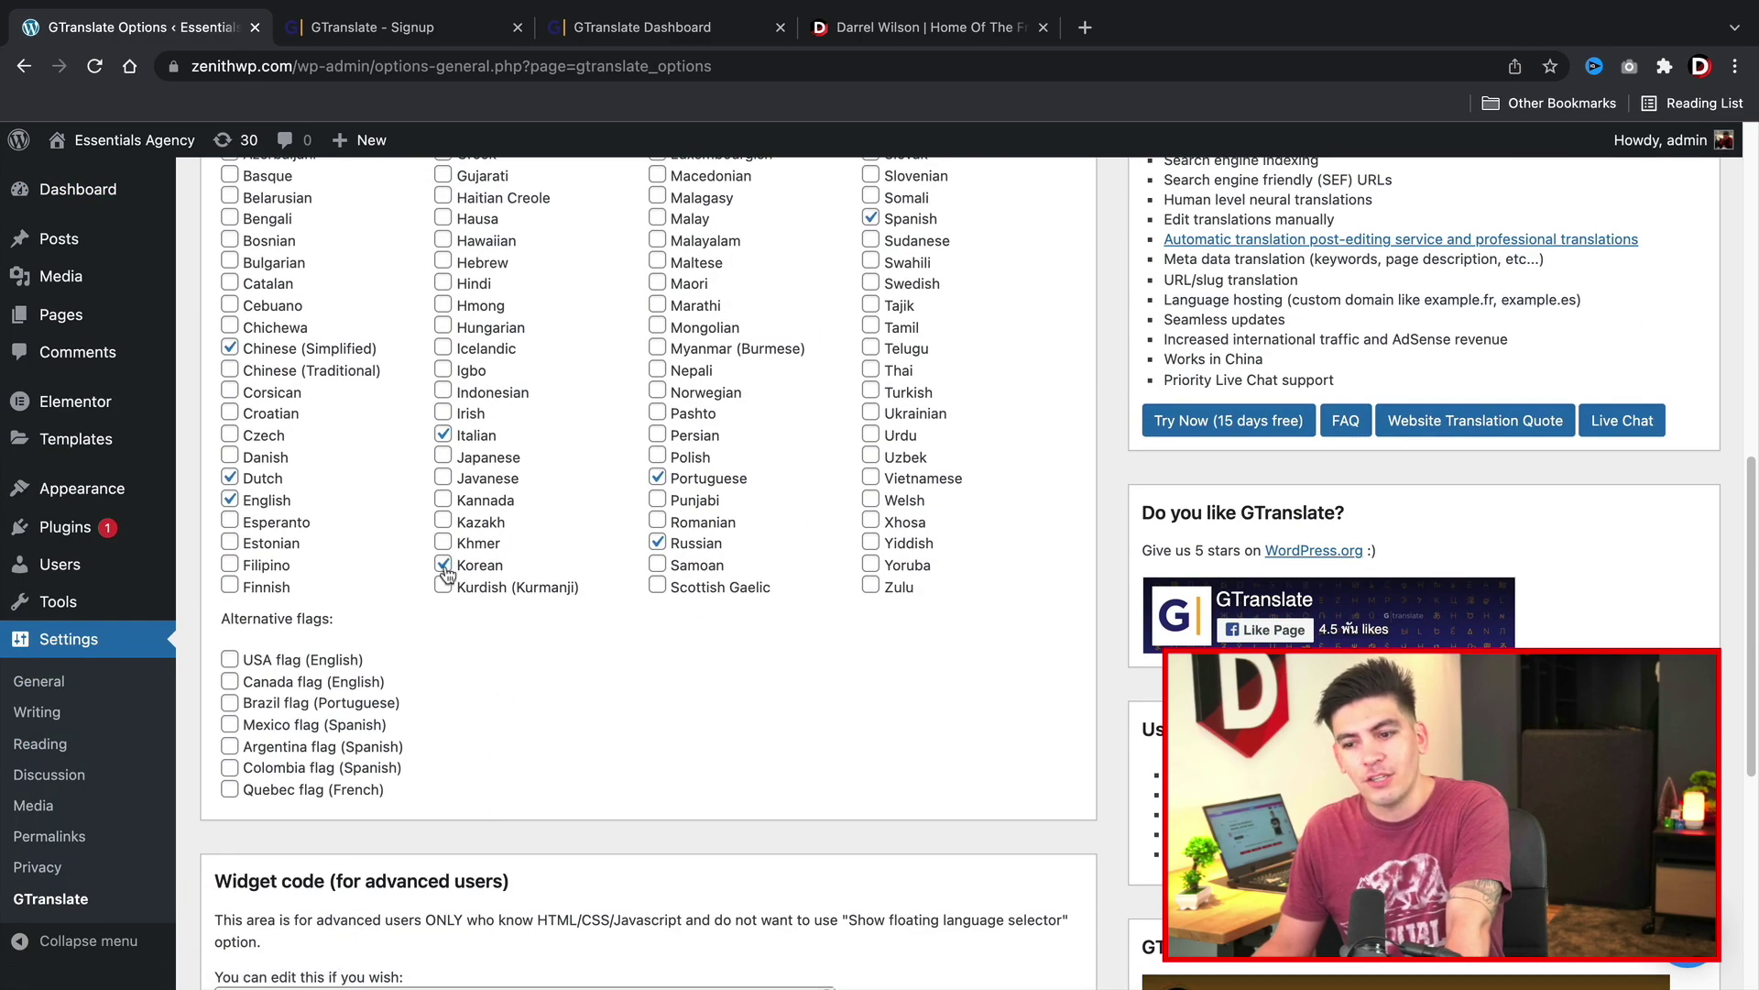
scroll(447, 572, "up", 5)
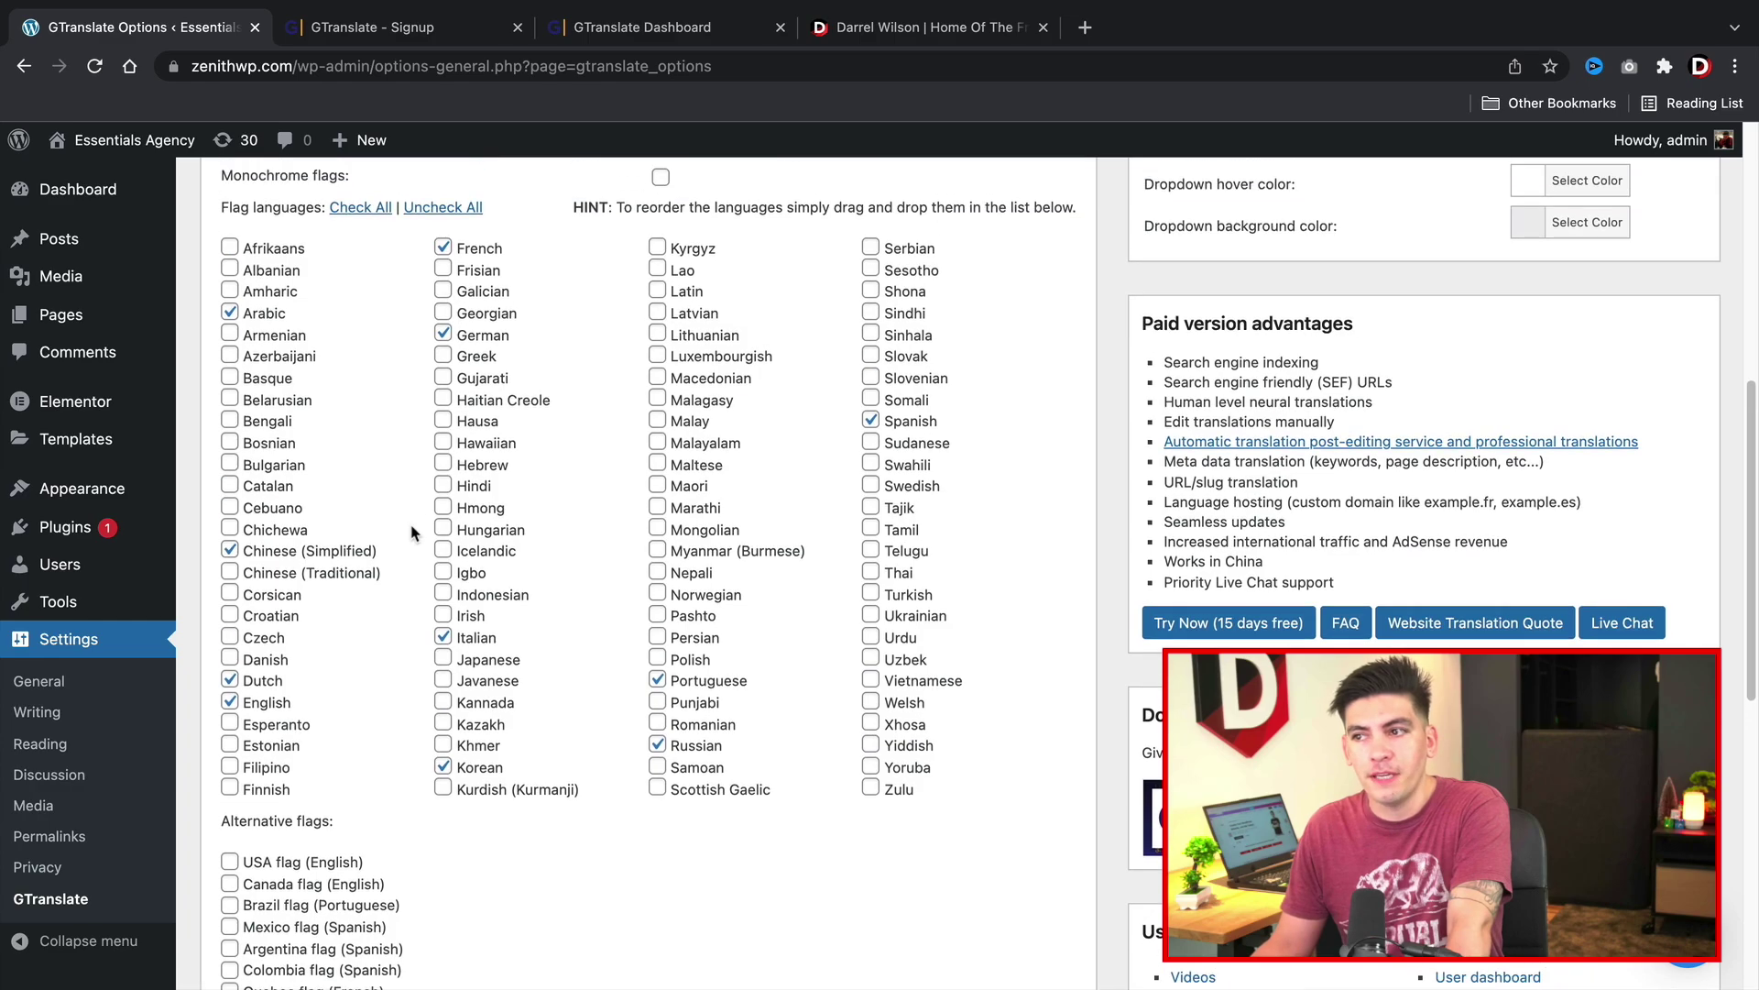
scroll(441, 593, "up", 1)
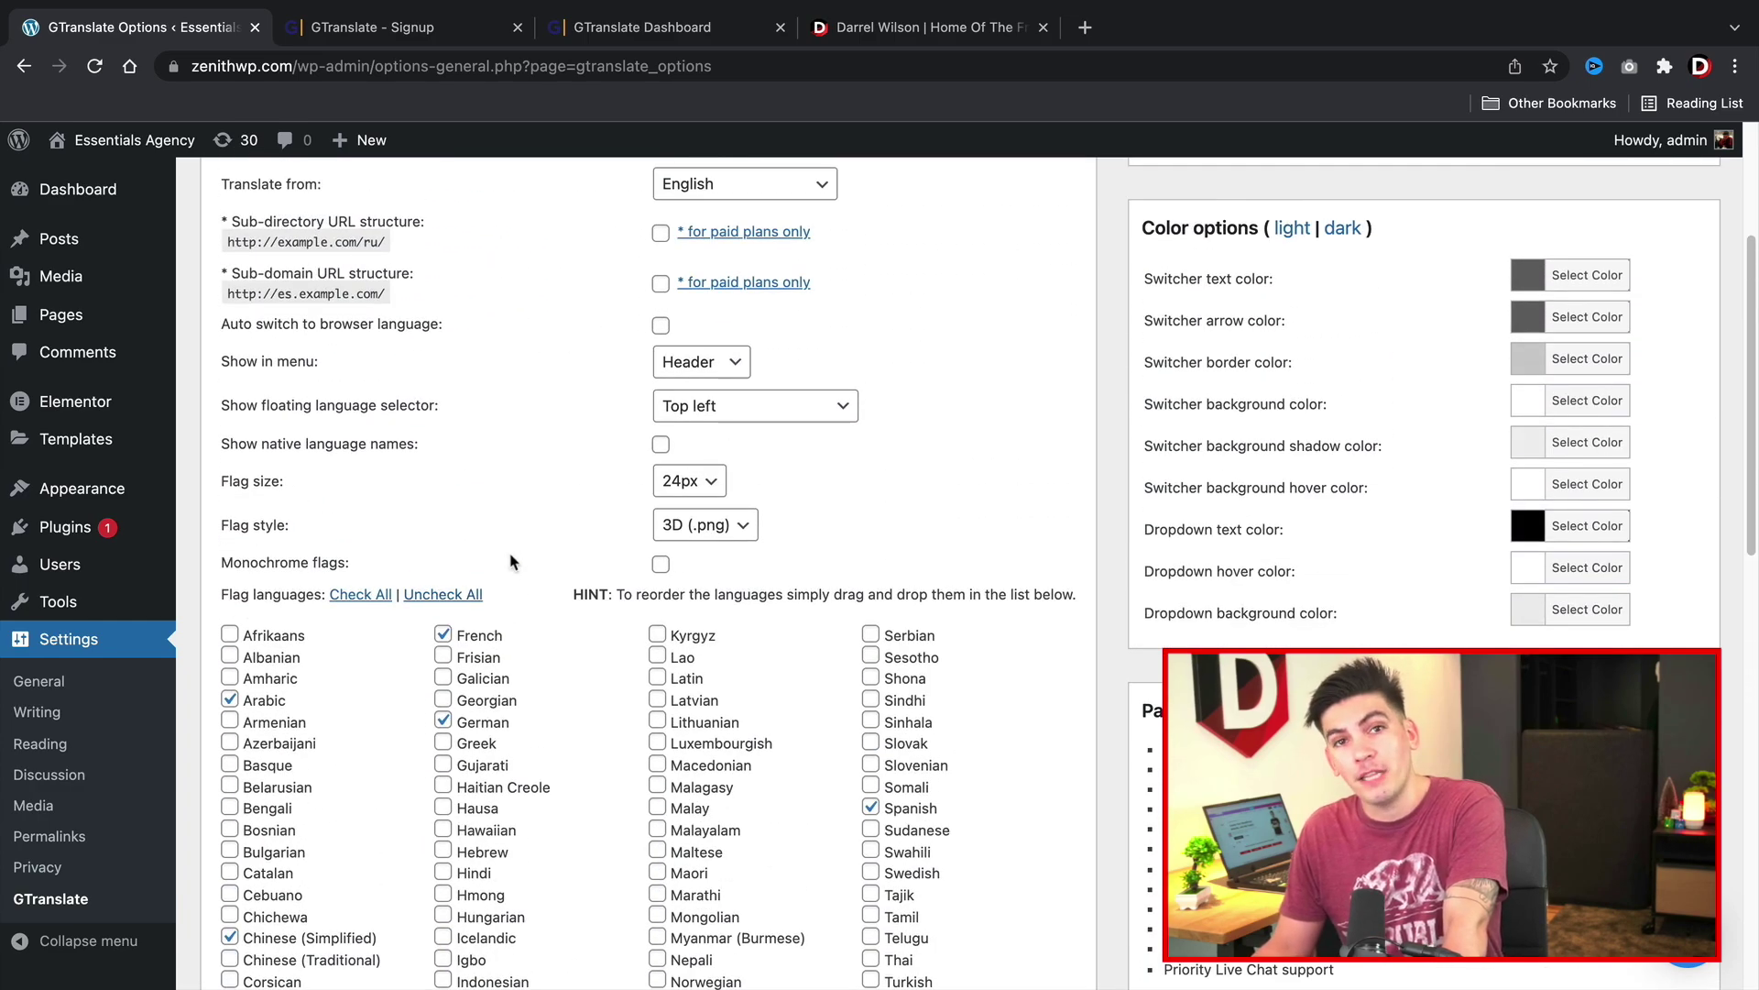
scroll(605, 649, "up", 3)
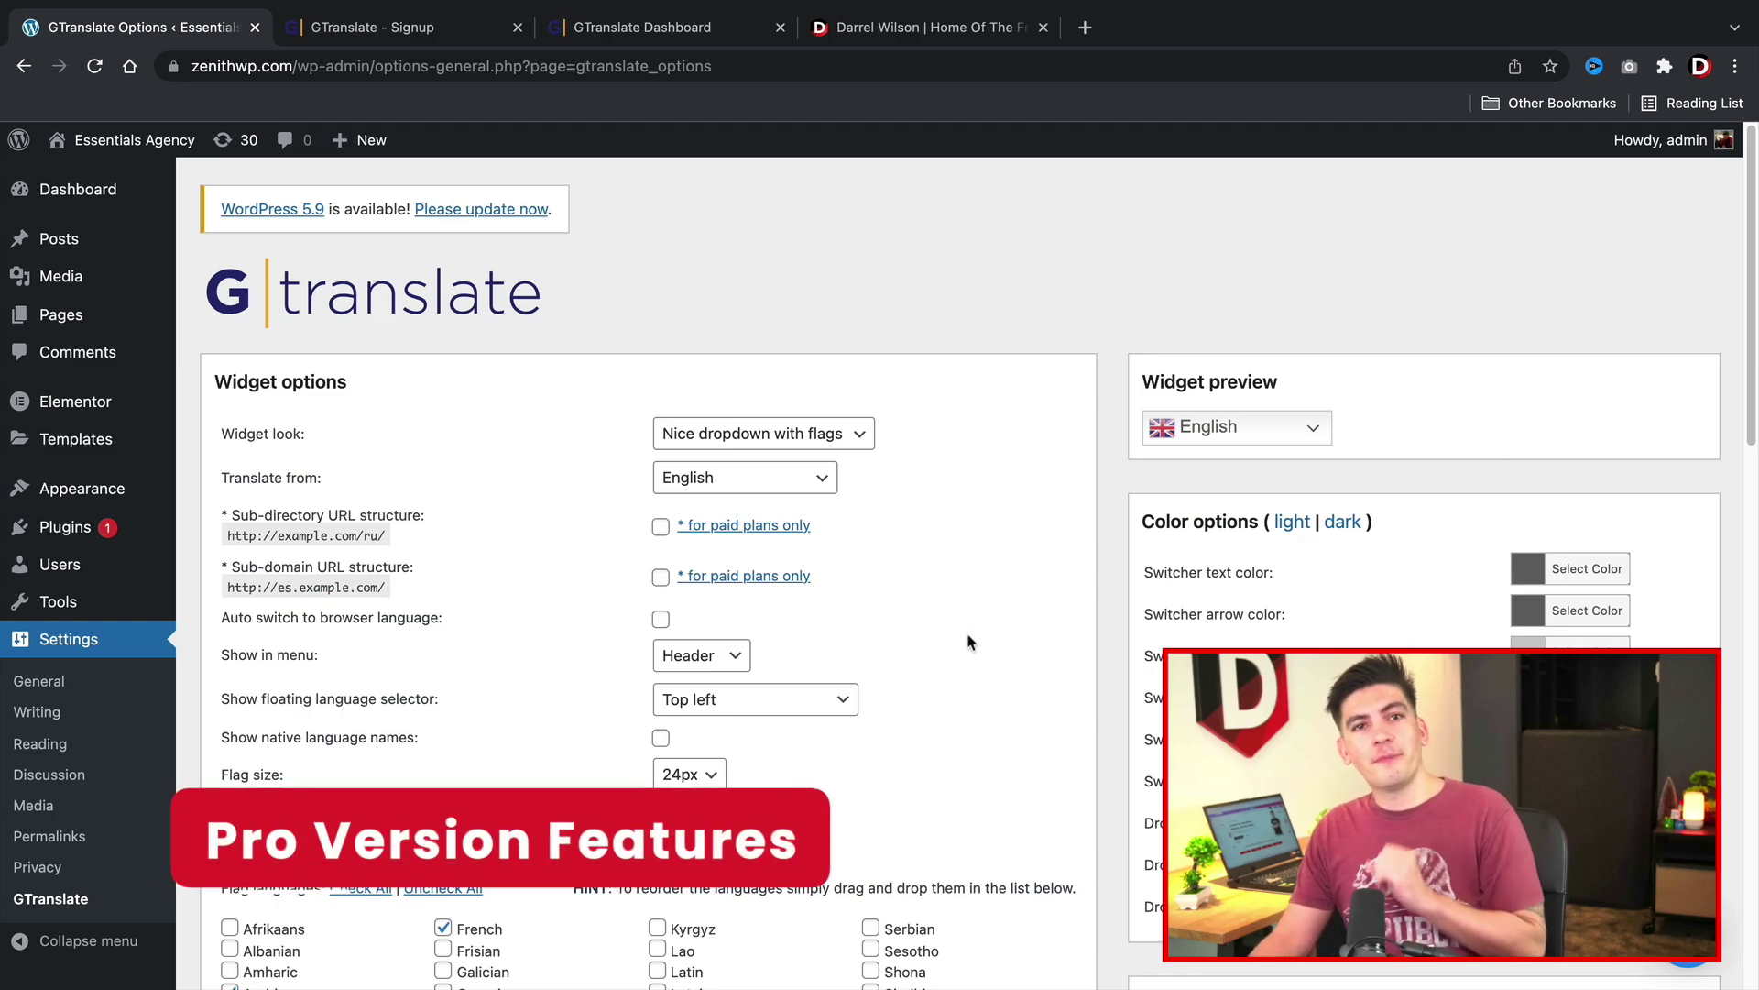
Step: Open the paid plans pricing page, compare the plan features, and start the trial sign-up for the Business plan
left_click(733, 528)
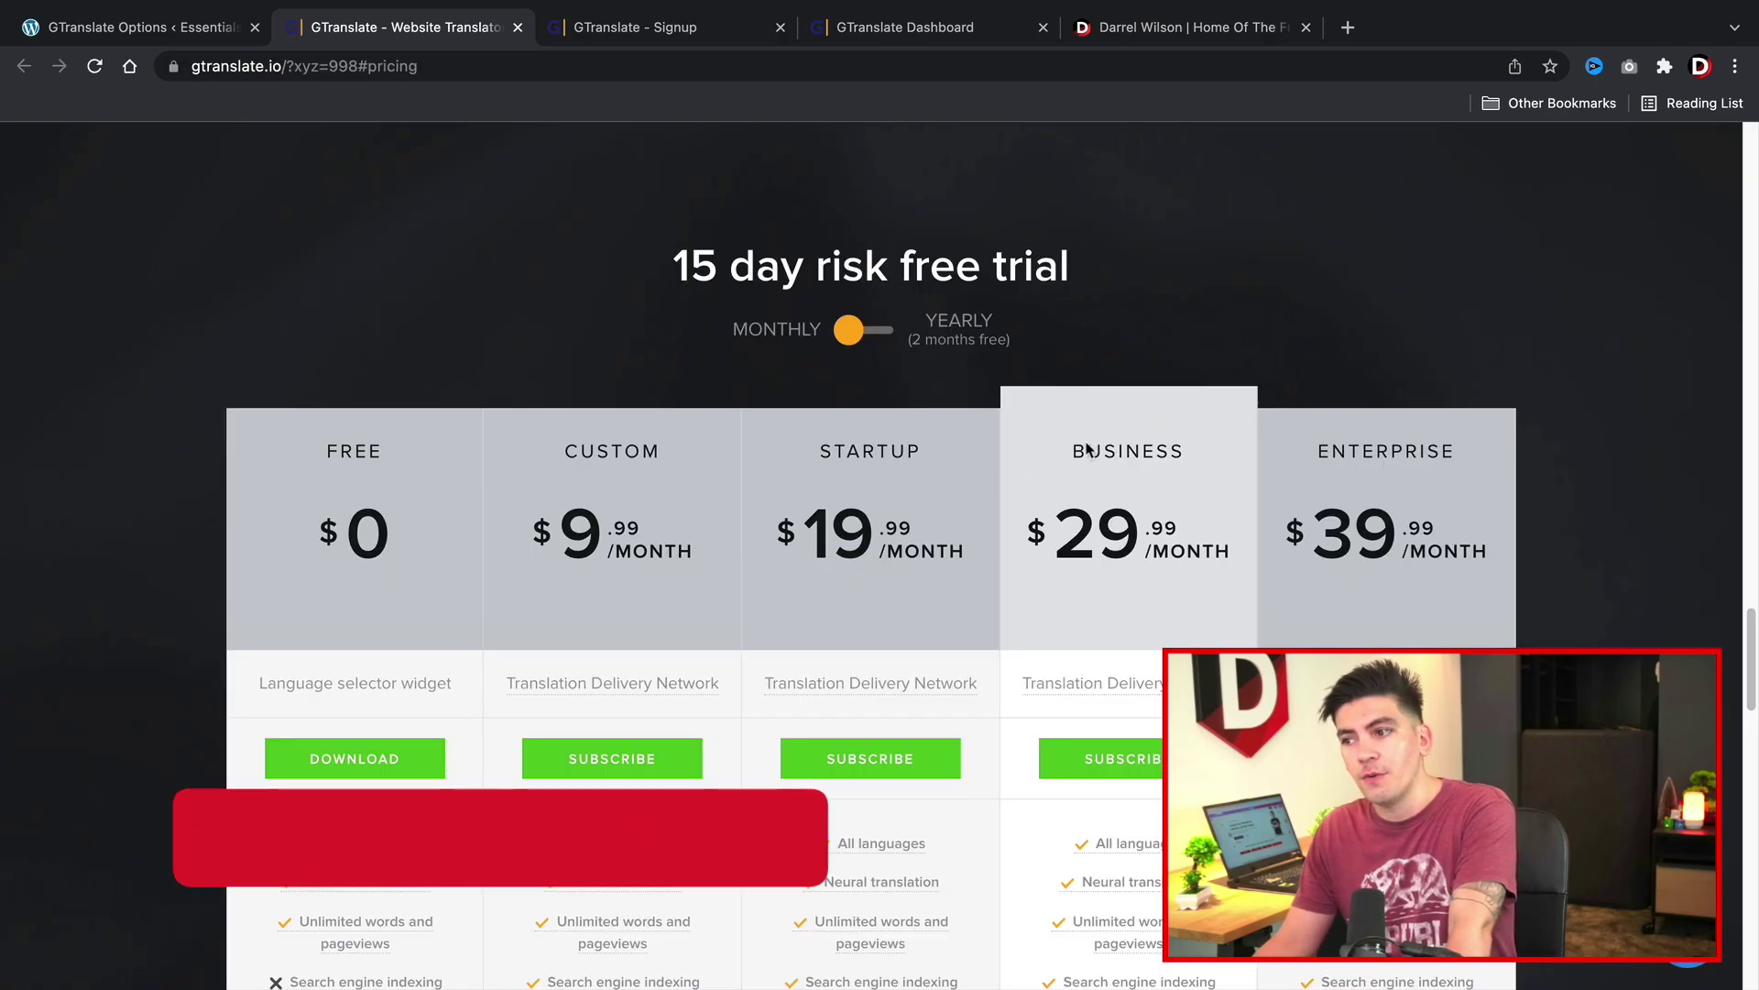
scroll(1124, 556, "down", 6)
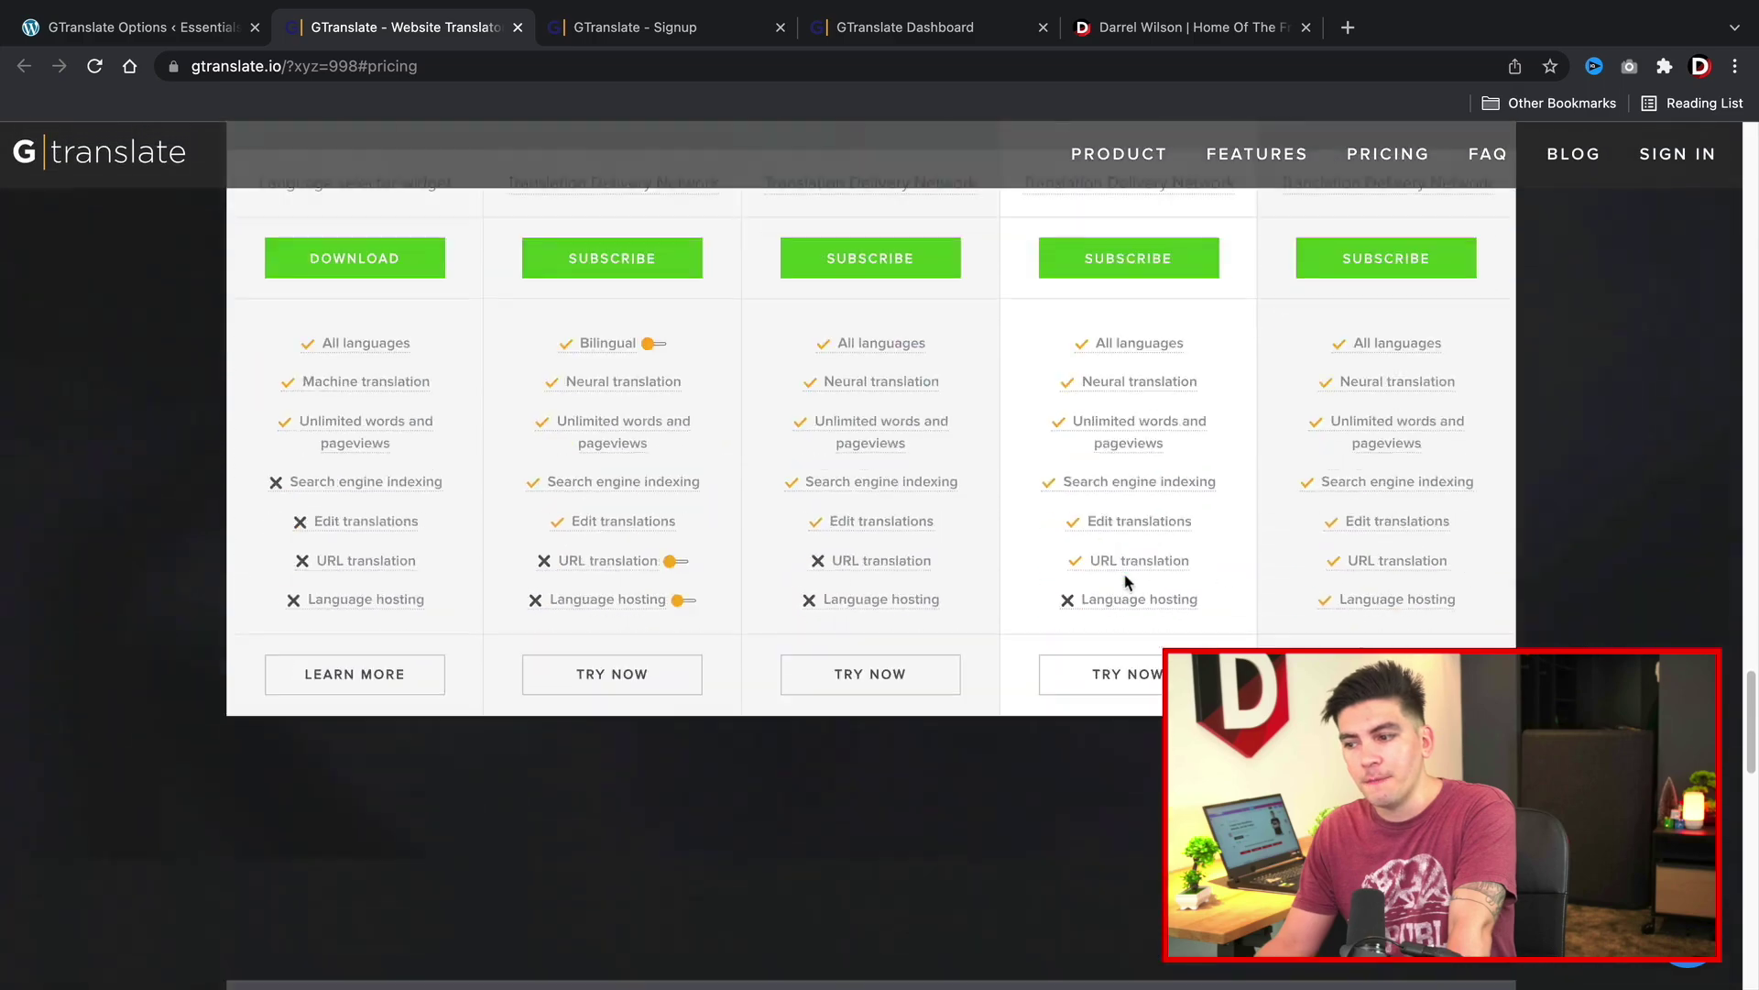
left_click(1126, 644)
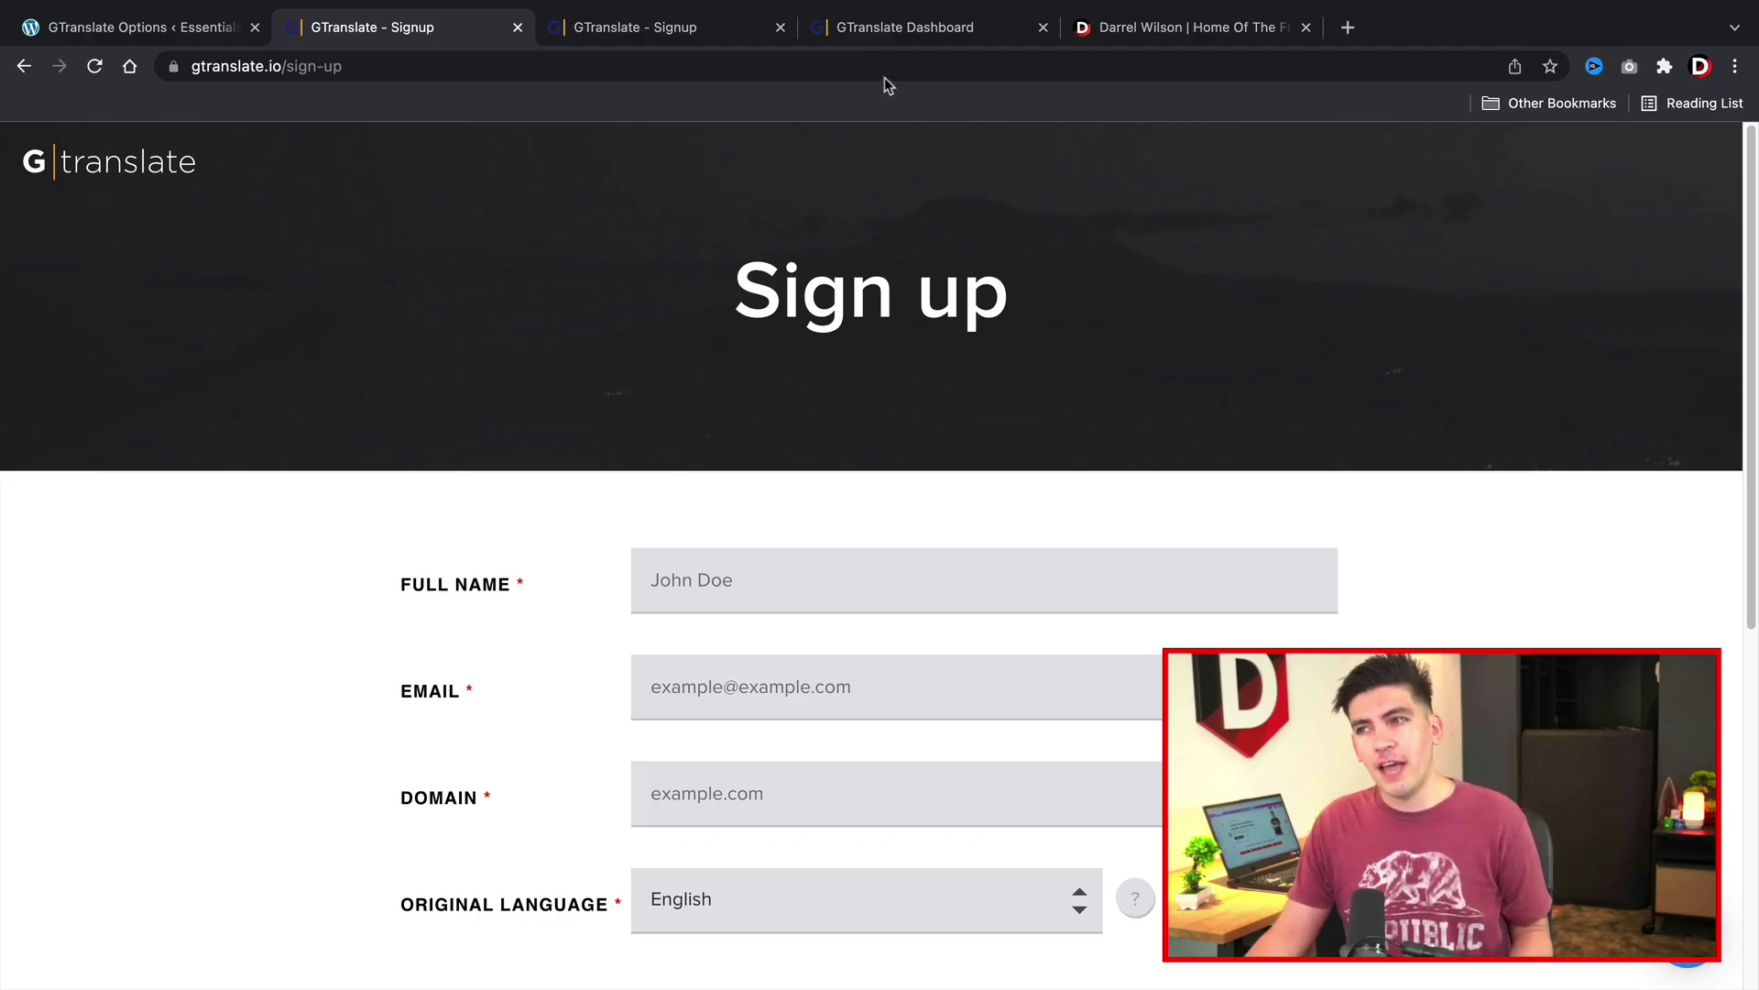
Step: Examine the existing darrelwilson.com GTranslate dashboard, including its discovered texts, user chart, top countries and top pages
left_click(889, 35)
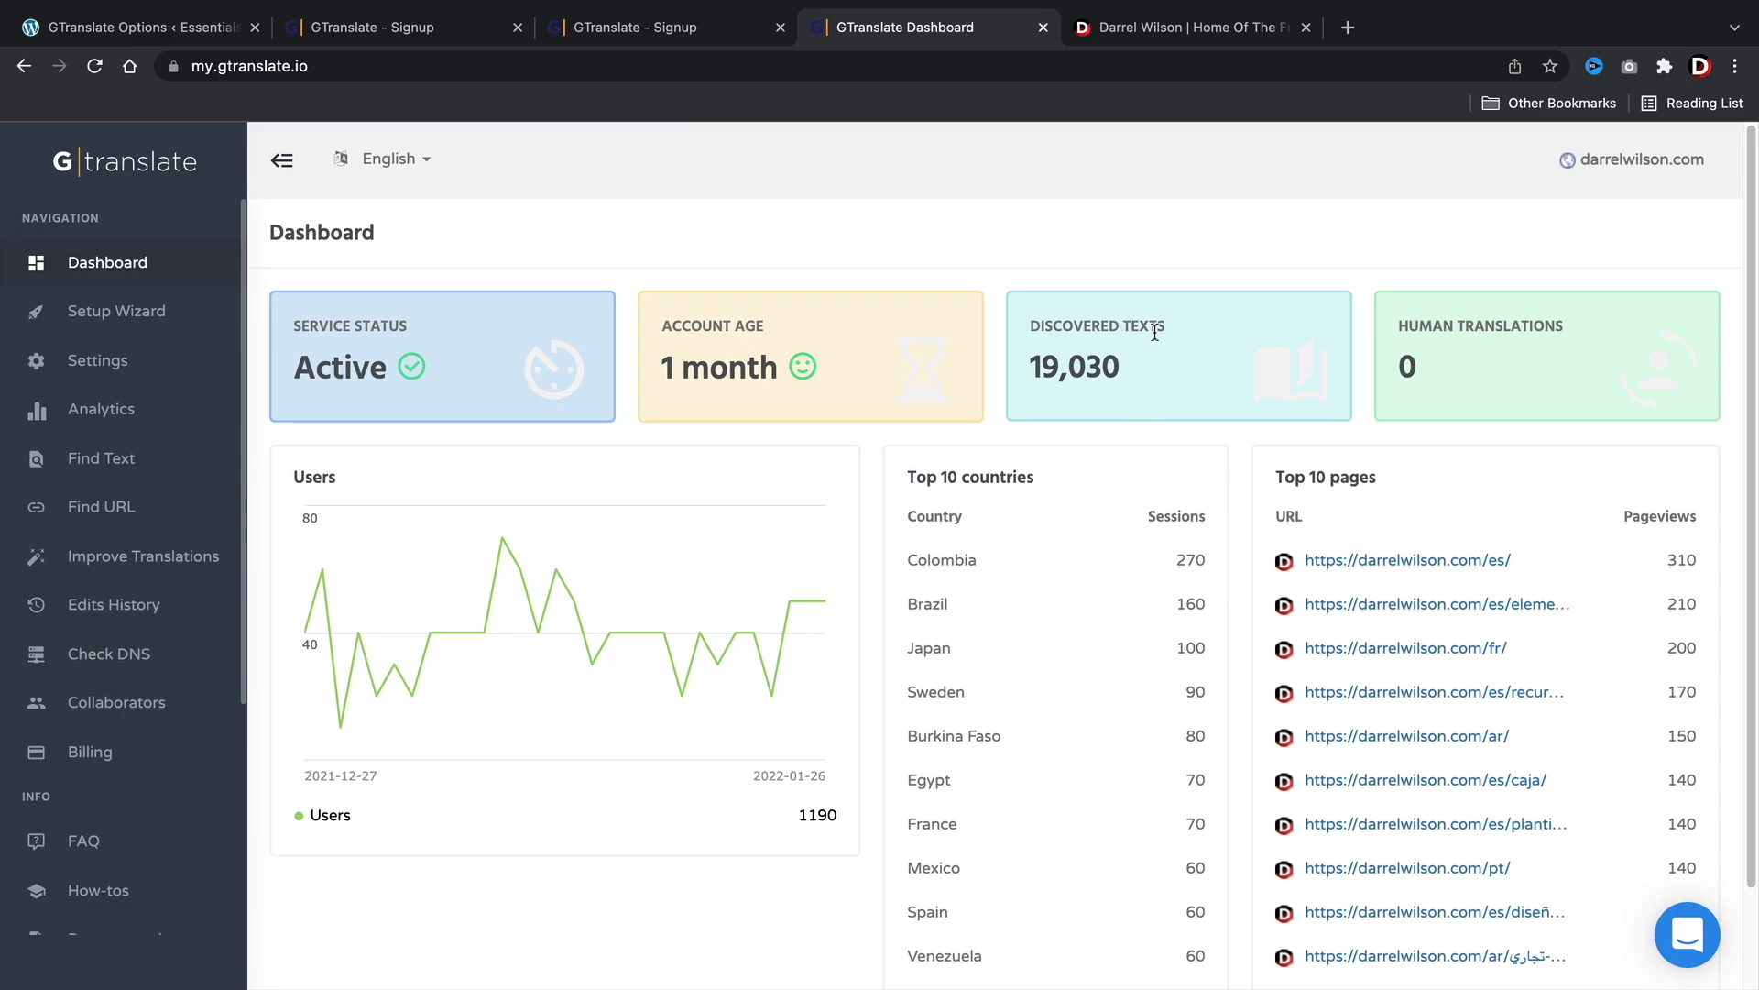
left_click_drag(1123, 377, 1003, 325)
scroll(1197, 448, "down", 2)
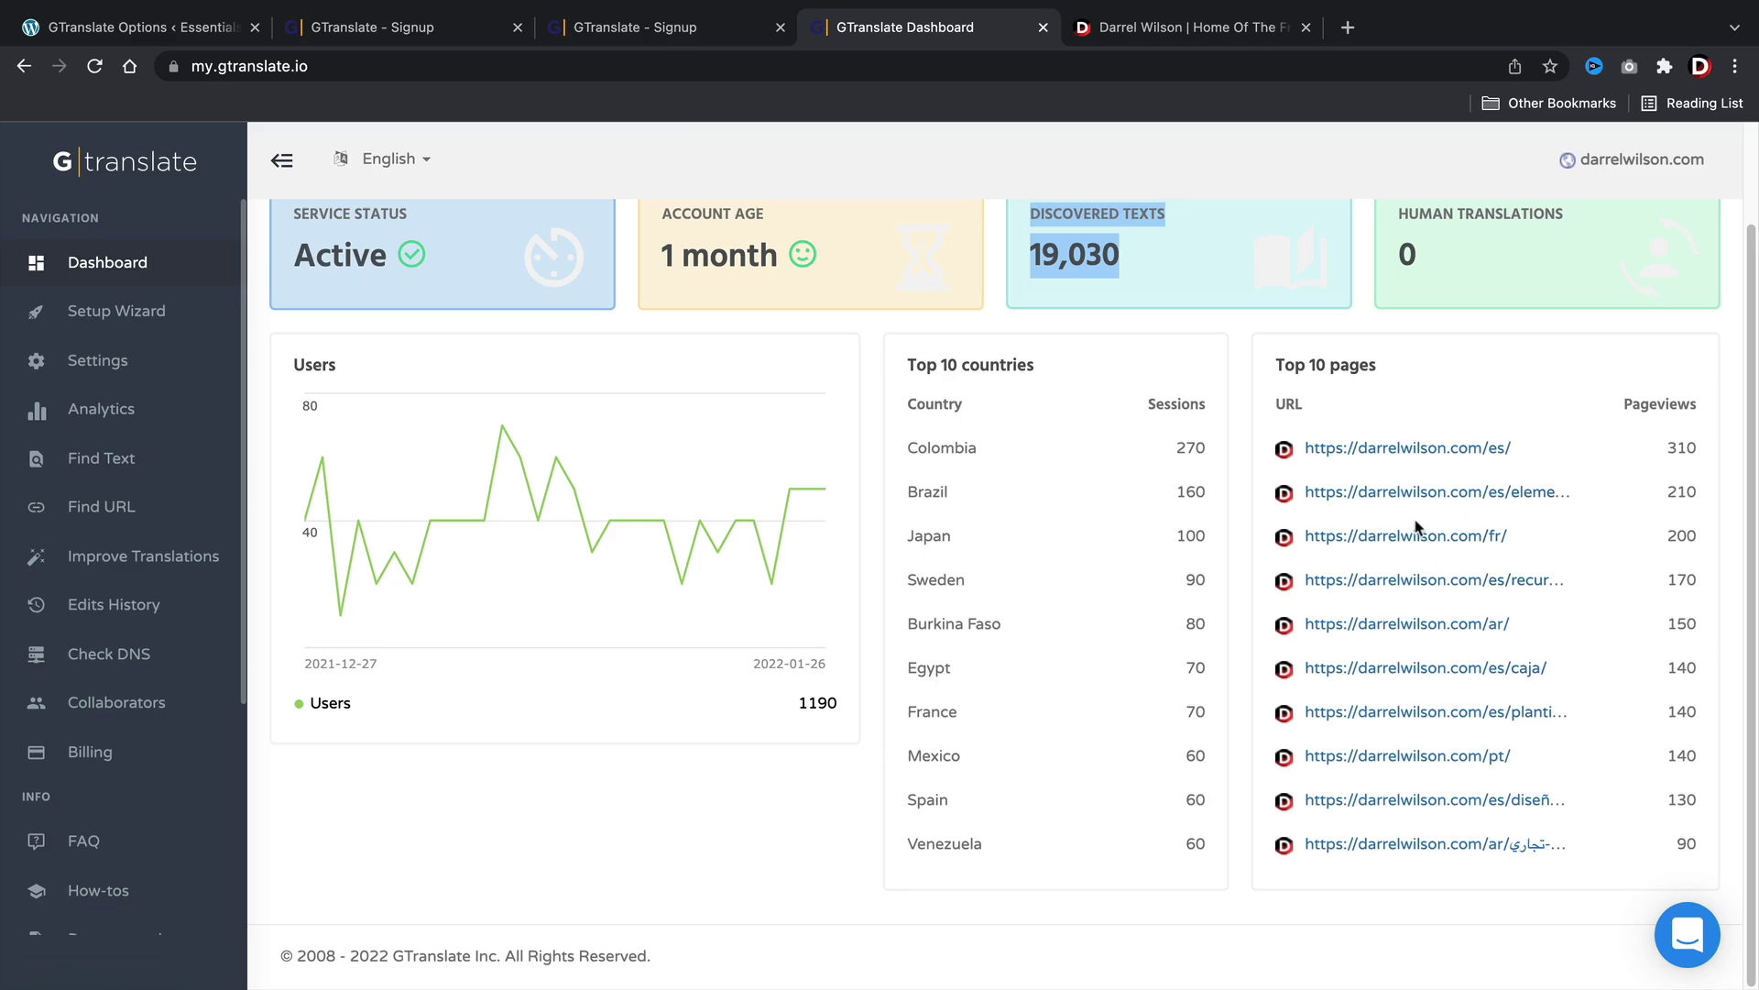
scroll(708, 687, "up", 1)
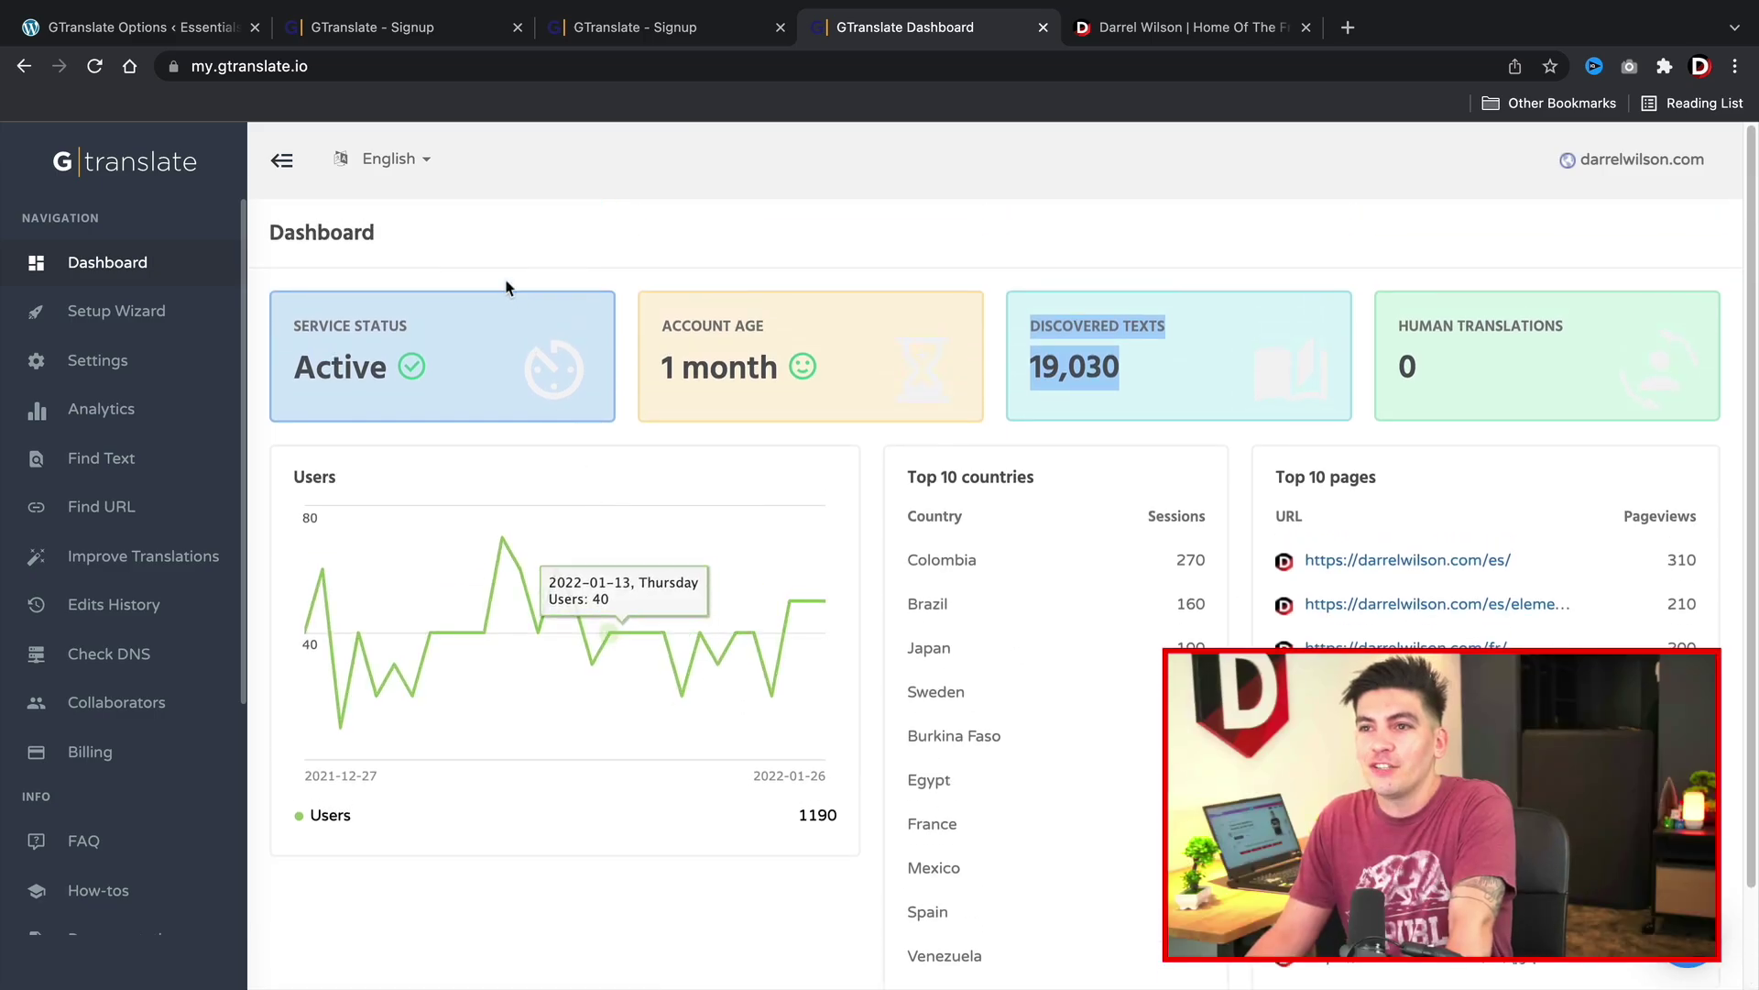
left_click(371, 25)
scroll(472, 507, "down", 1)
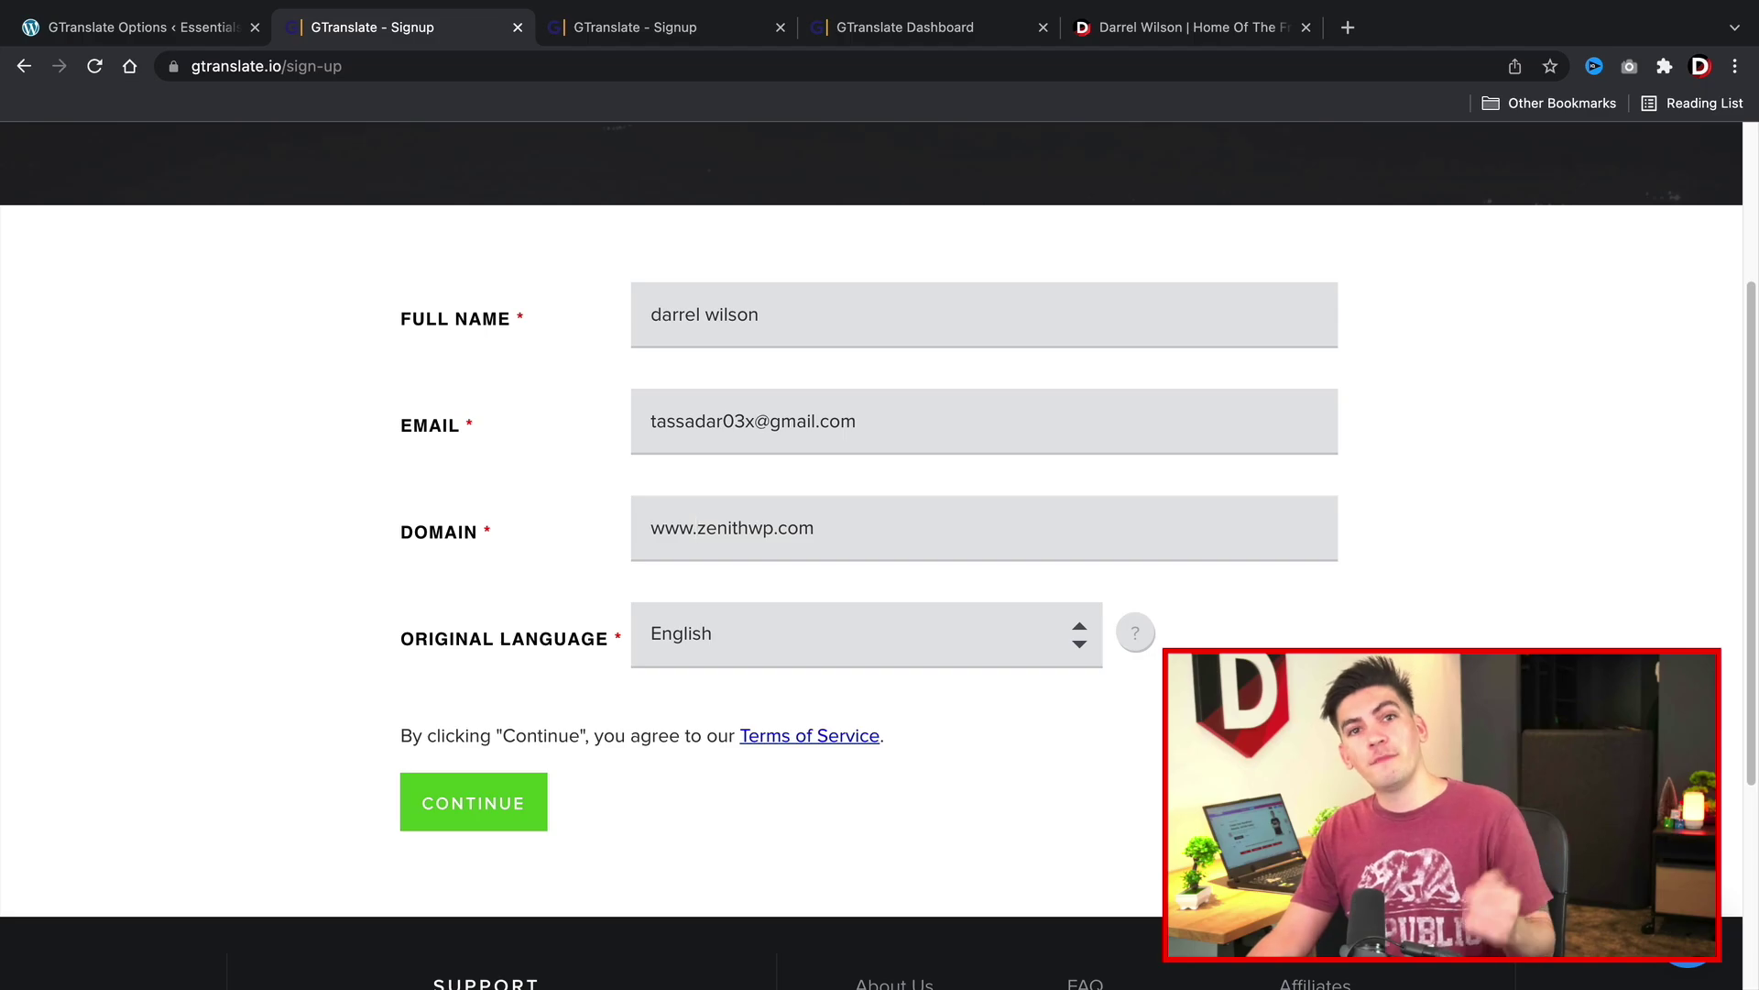
left_click(485, 799)
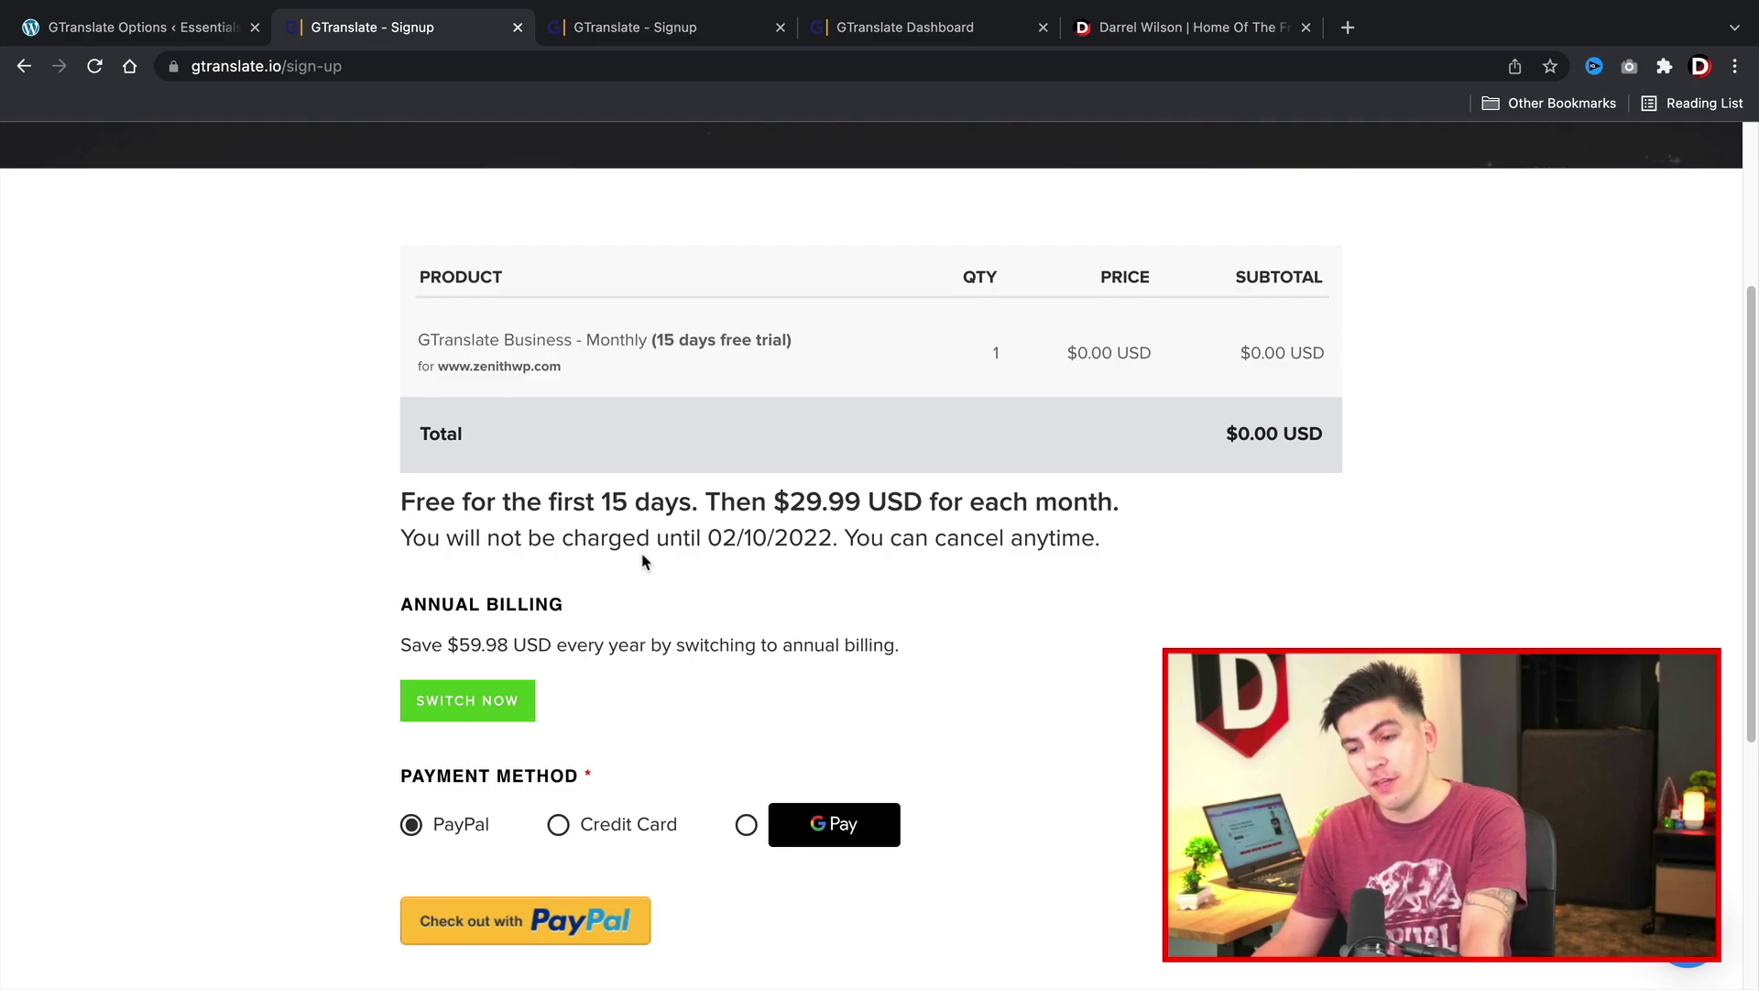
scroll(696, 582, "down", 3)
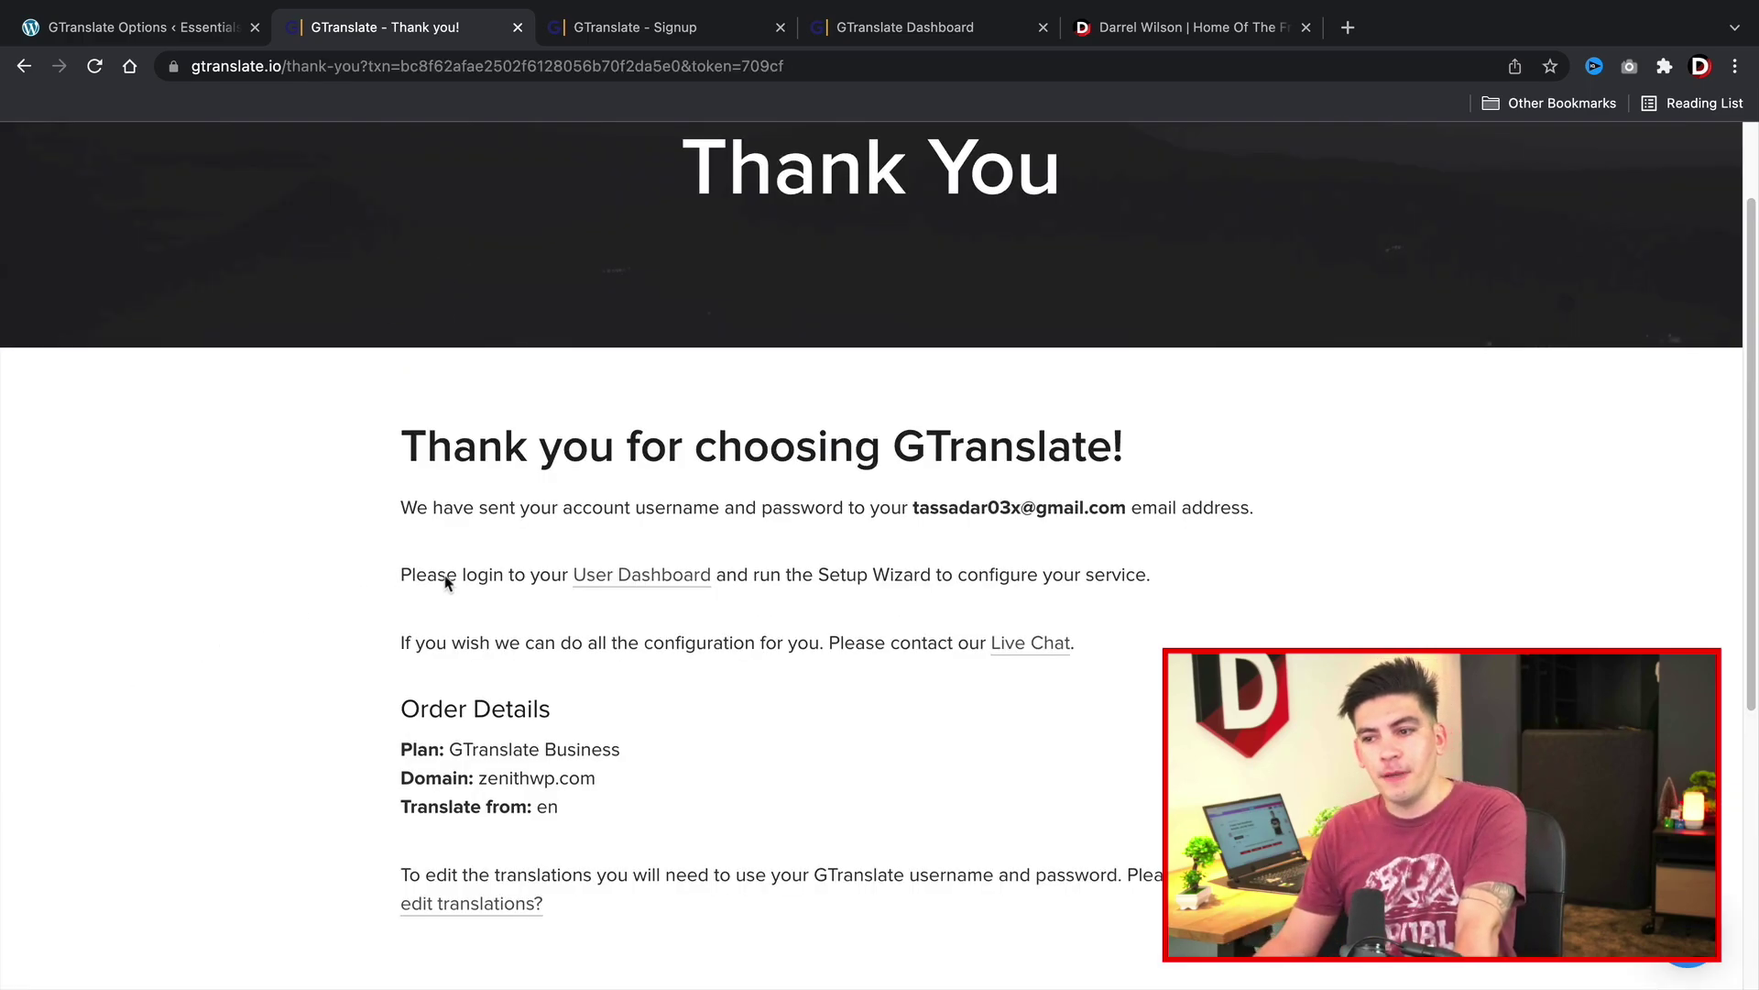
Step: Open the GTranslate user dashboard for zenithwp.com and start the Setup Wizard with WordPress as the platform
left_click(641, 576)
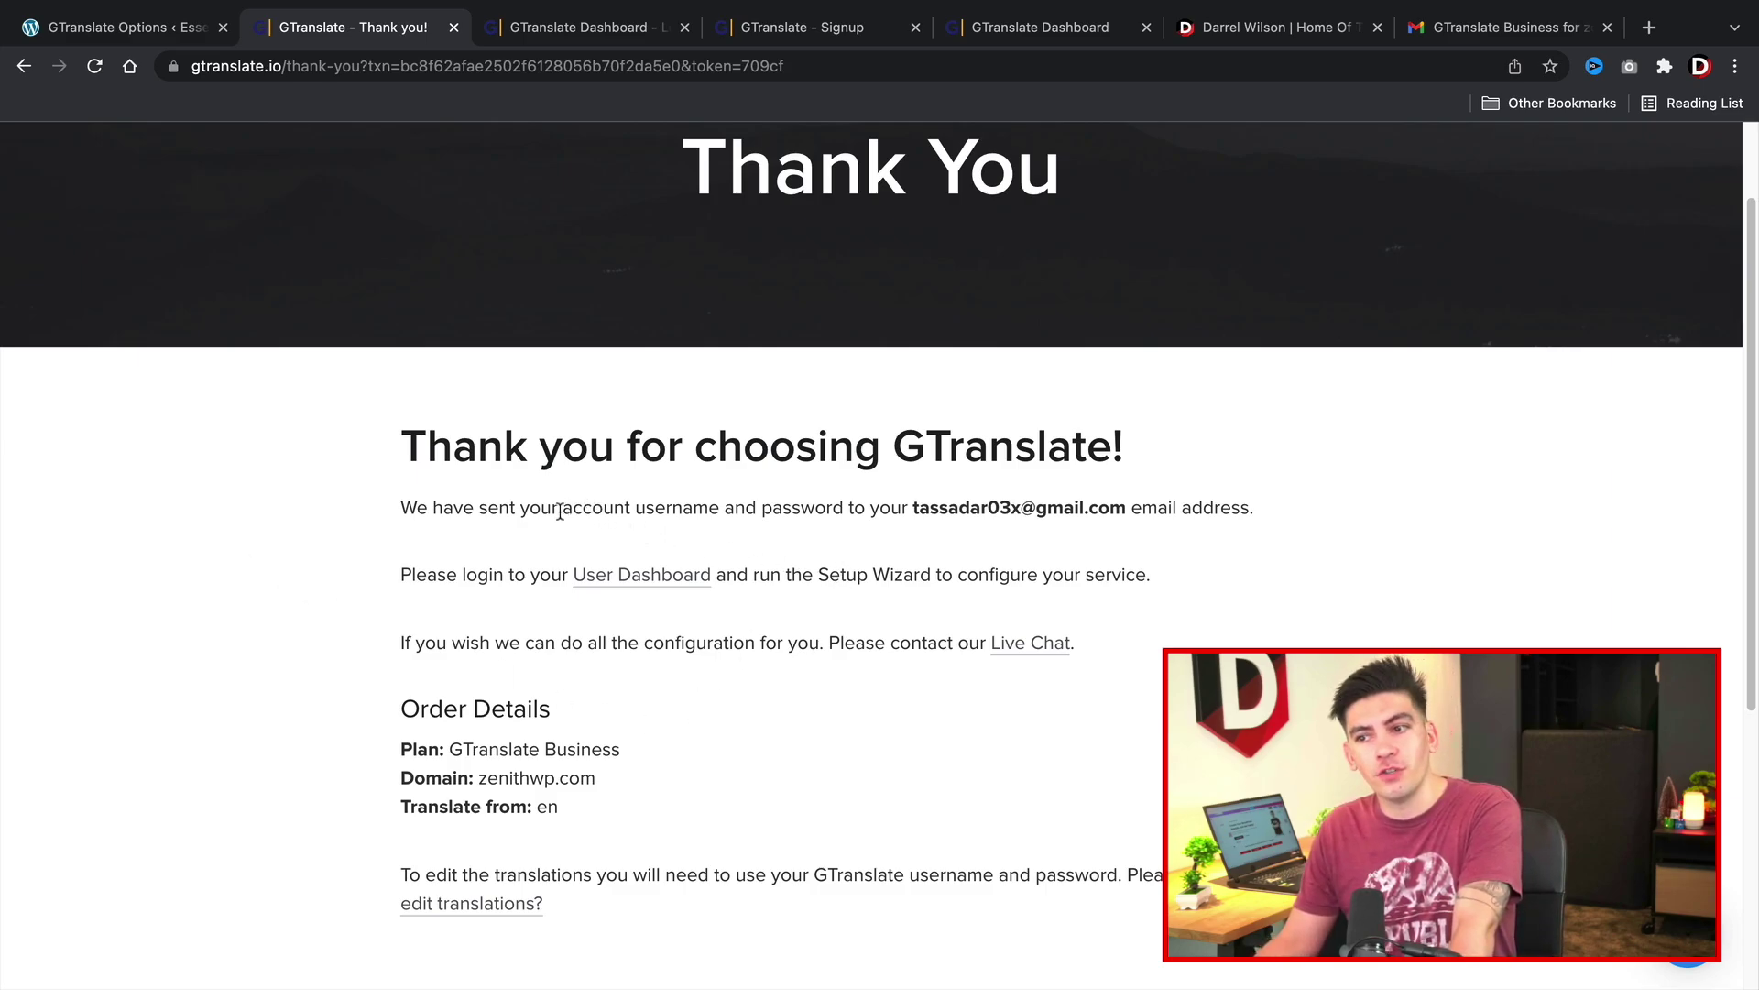
left_click_drag(560, 513, 872, 517)
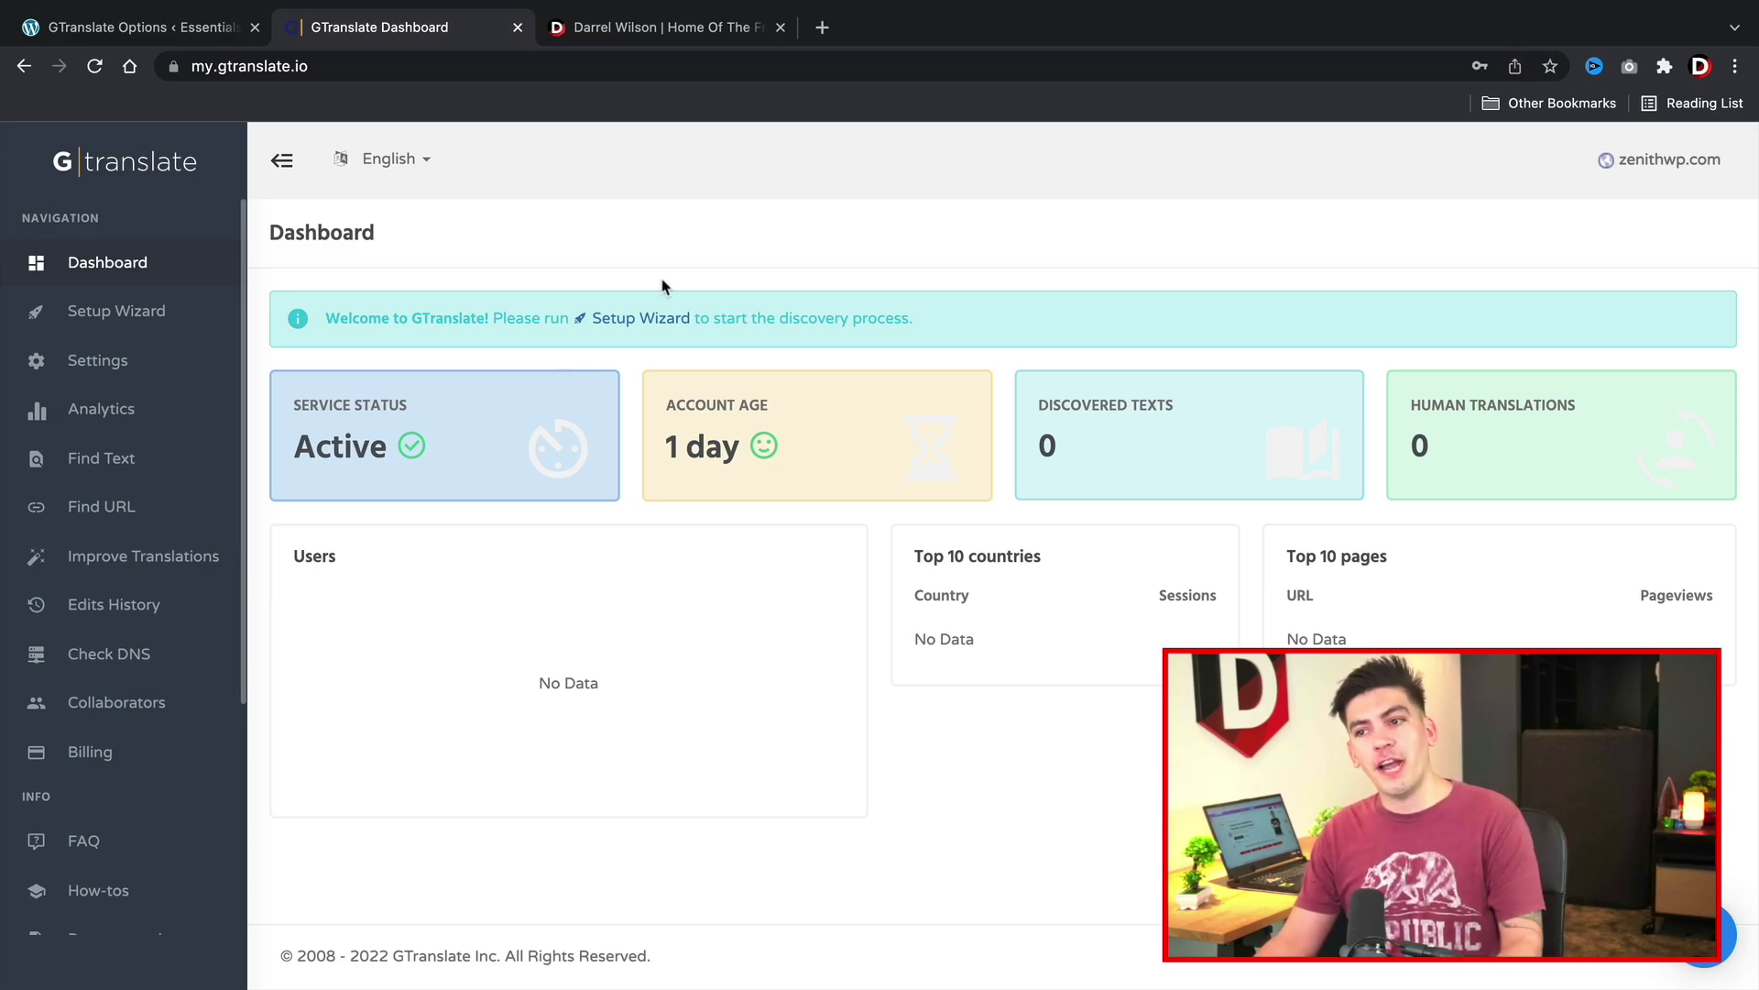
left_click(652, 321)
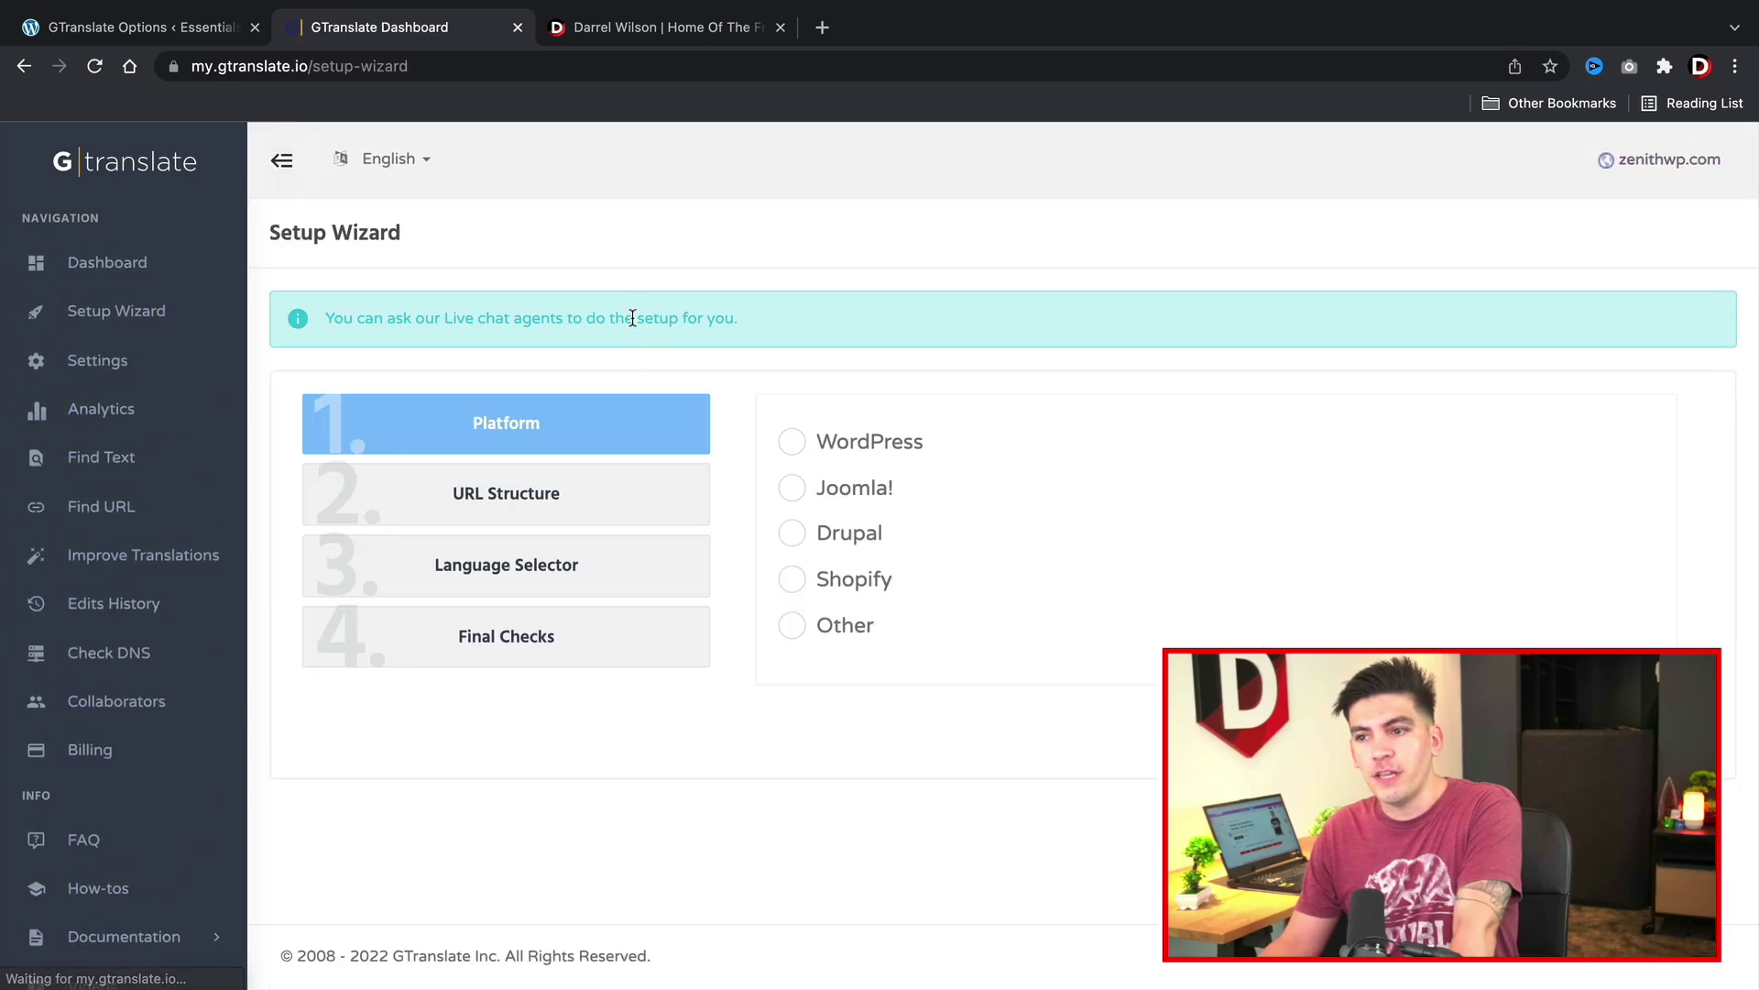
left_click(794, 447)
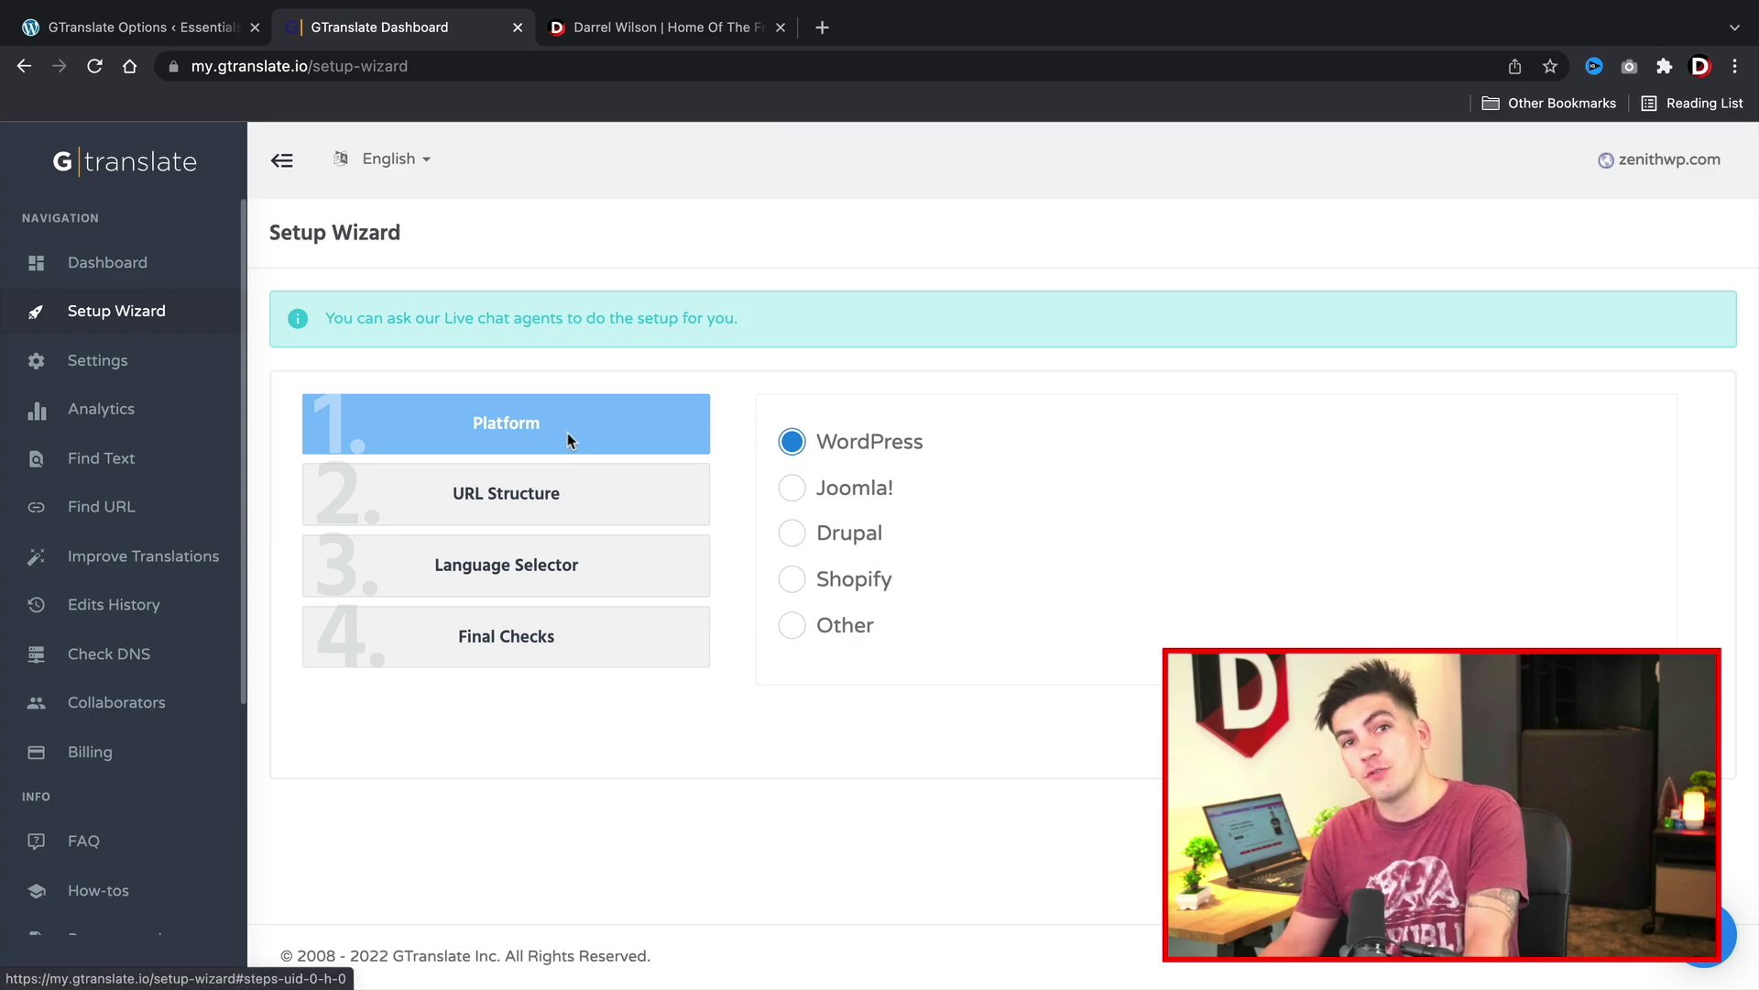
left_click(1641, 733)
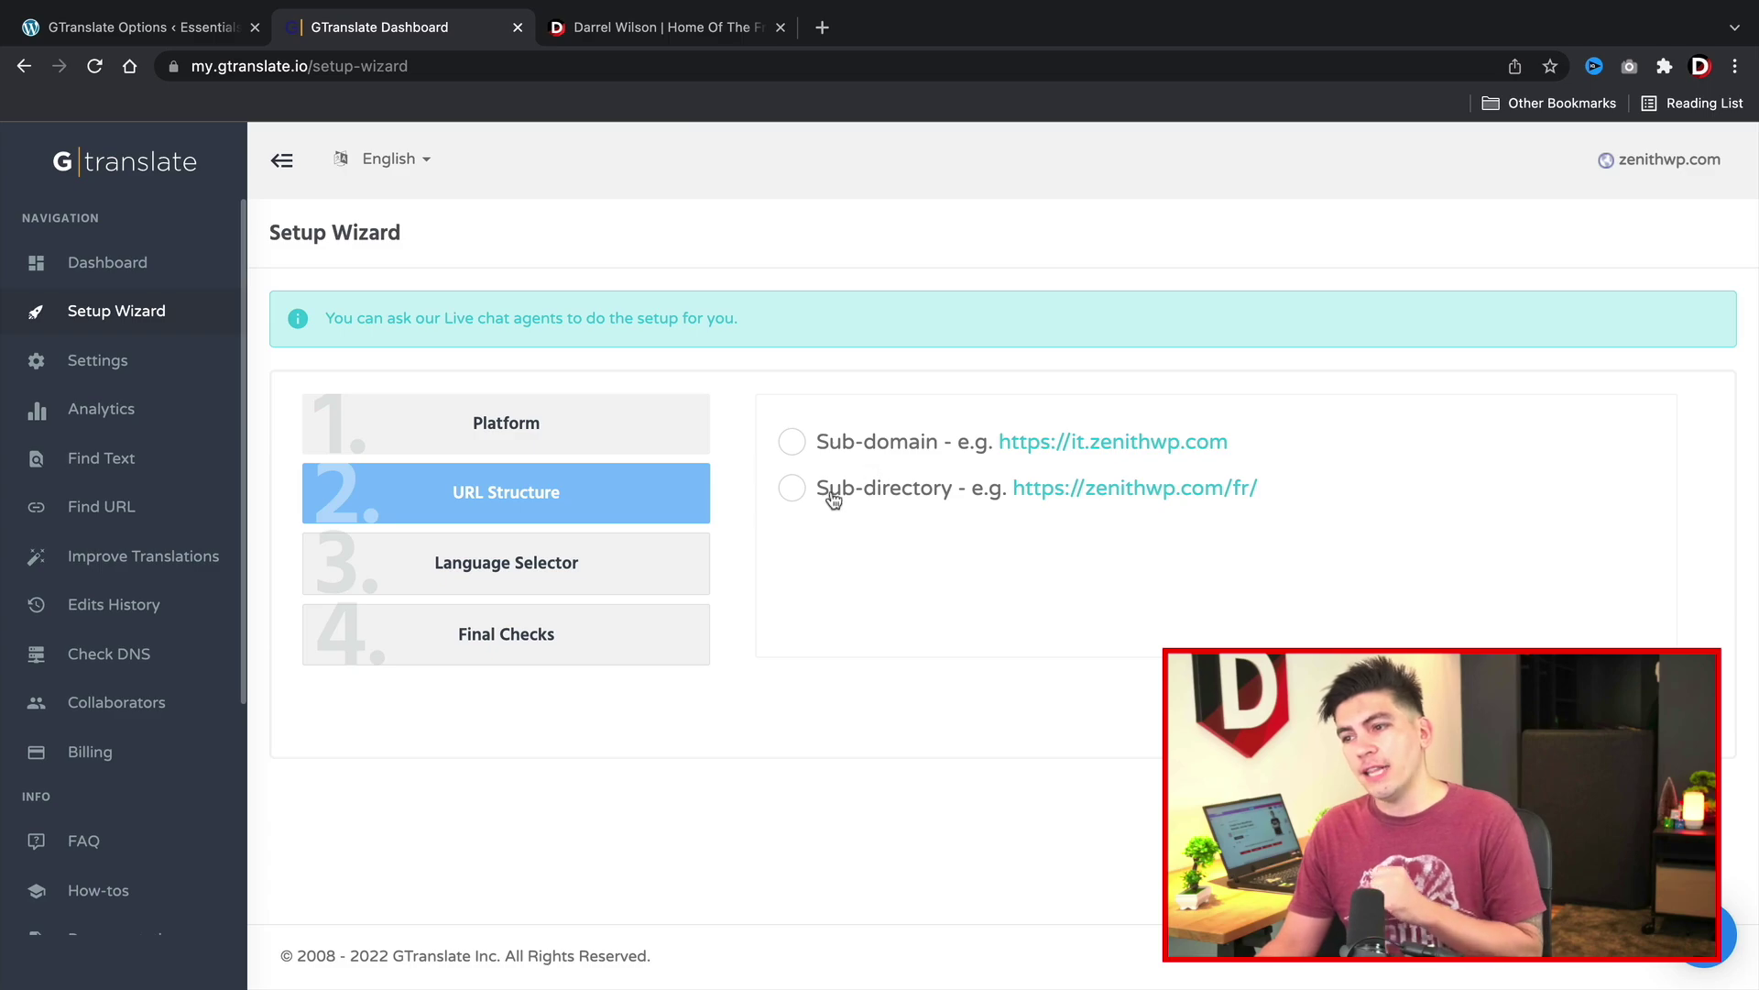
Step: Choose the sub-directory URL structure in the Setup Wizard and continue to the Language Selector instructions
left_click(796, 490)
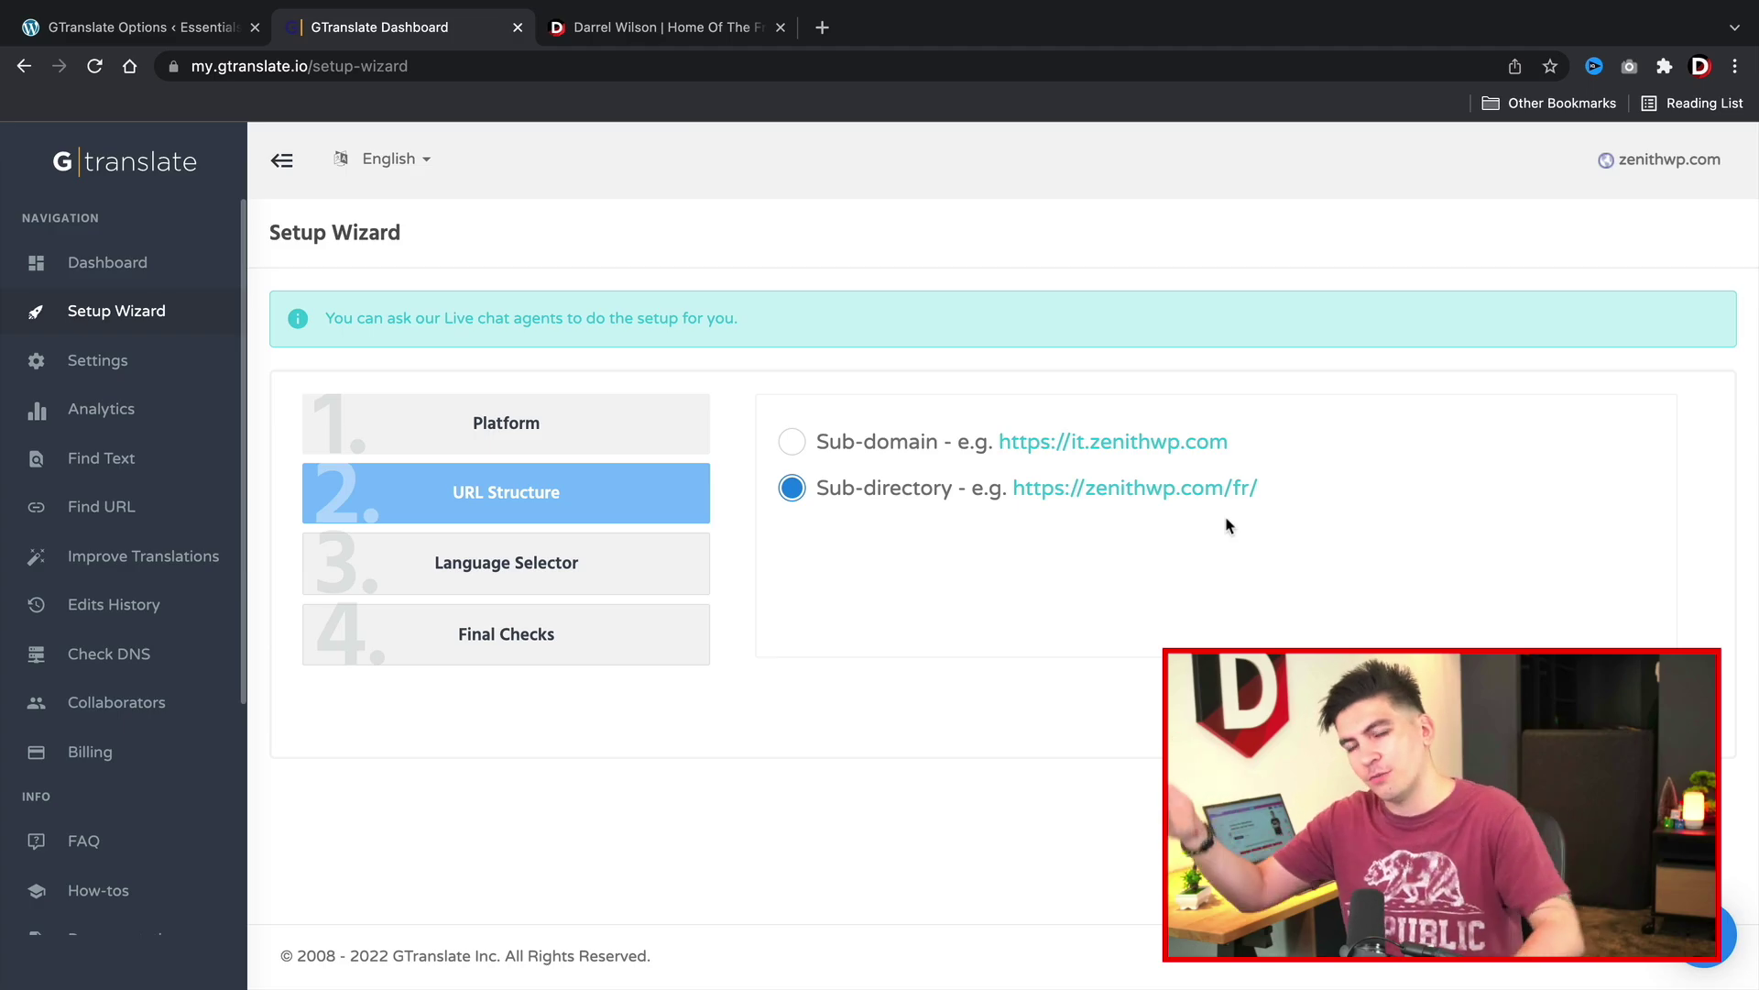
left_click(641, 561)
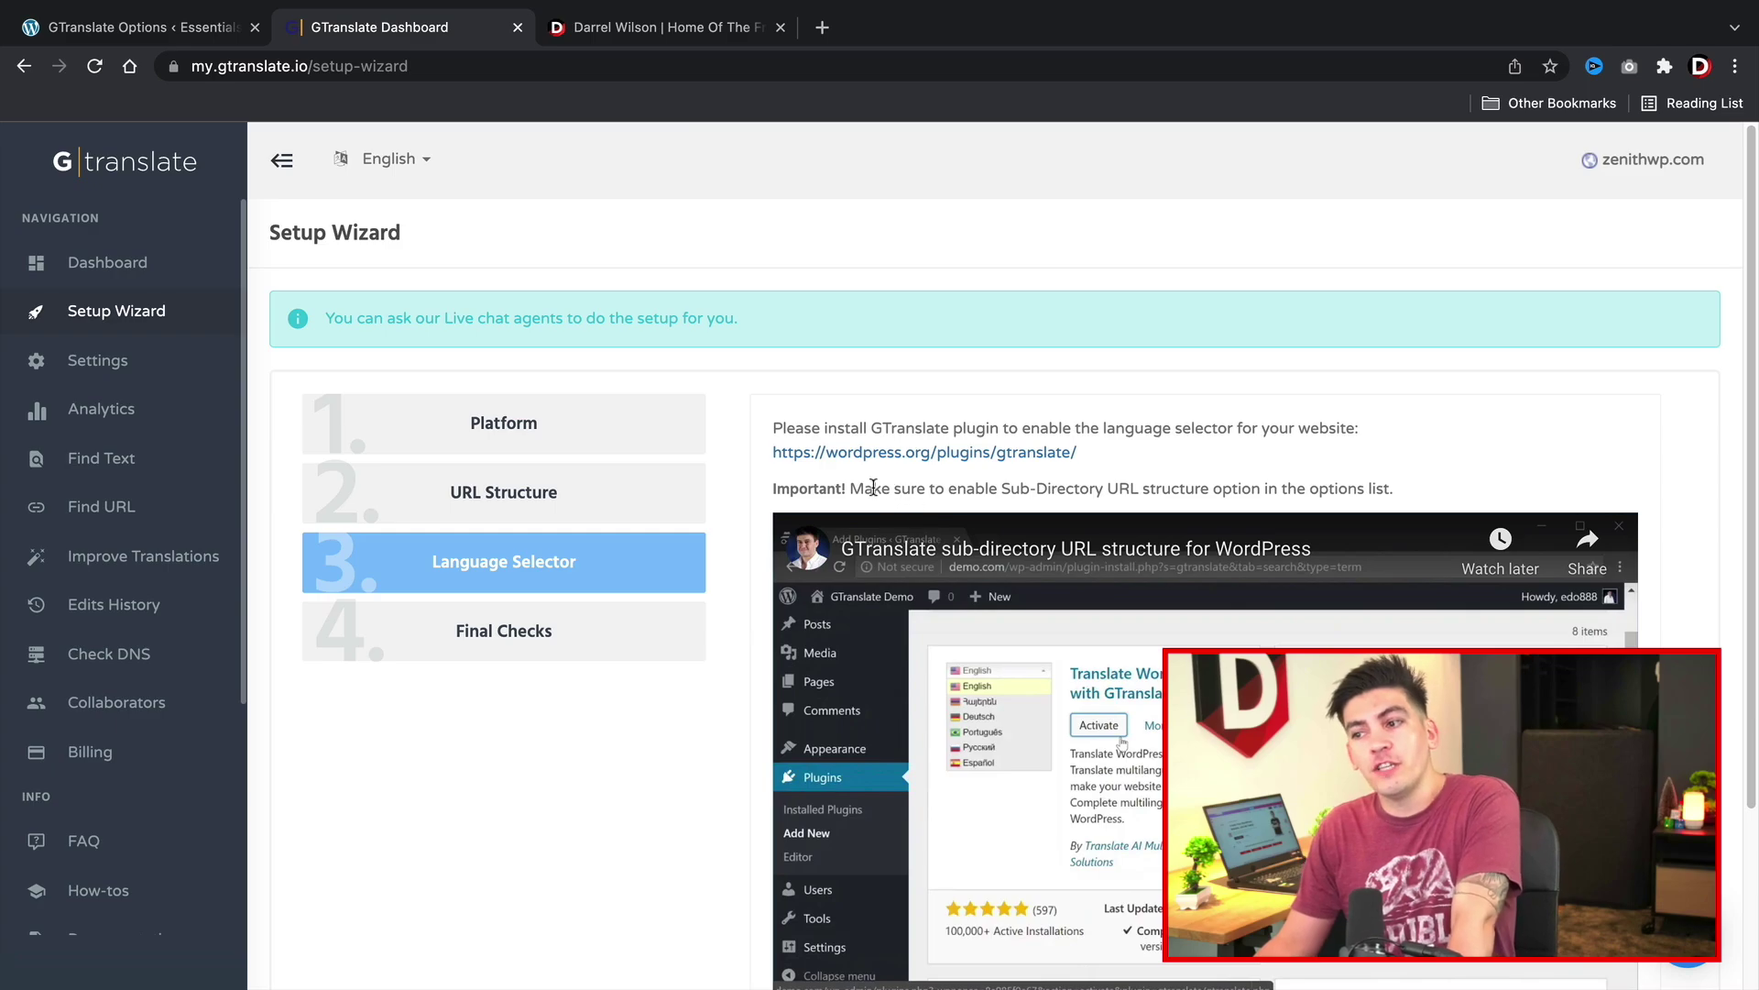
left_click_drag(874, 487, 1322, 483)
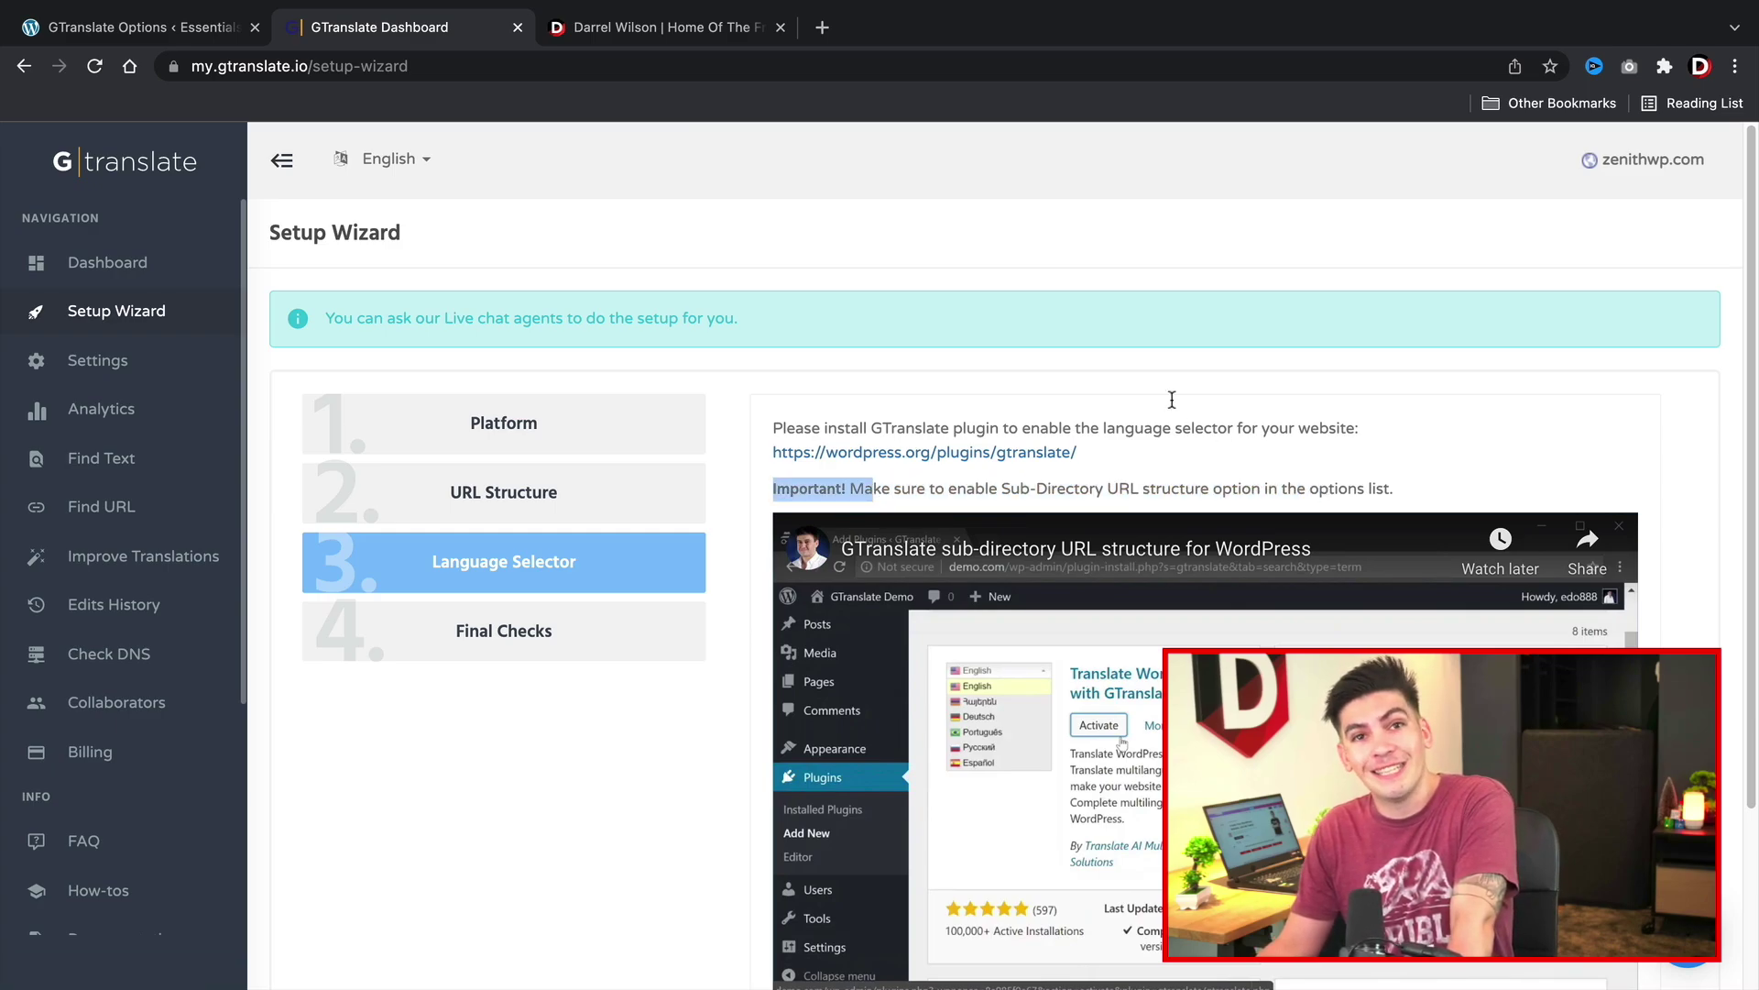
Step: Enable the sub-directory URL structure in the WordPress GTranslate options and save the changes
left_click(174, 31)
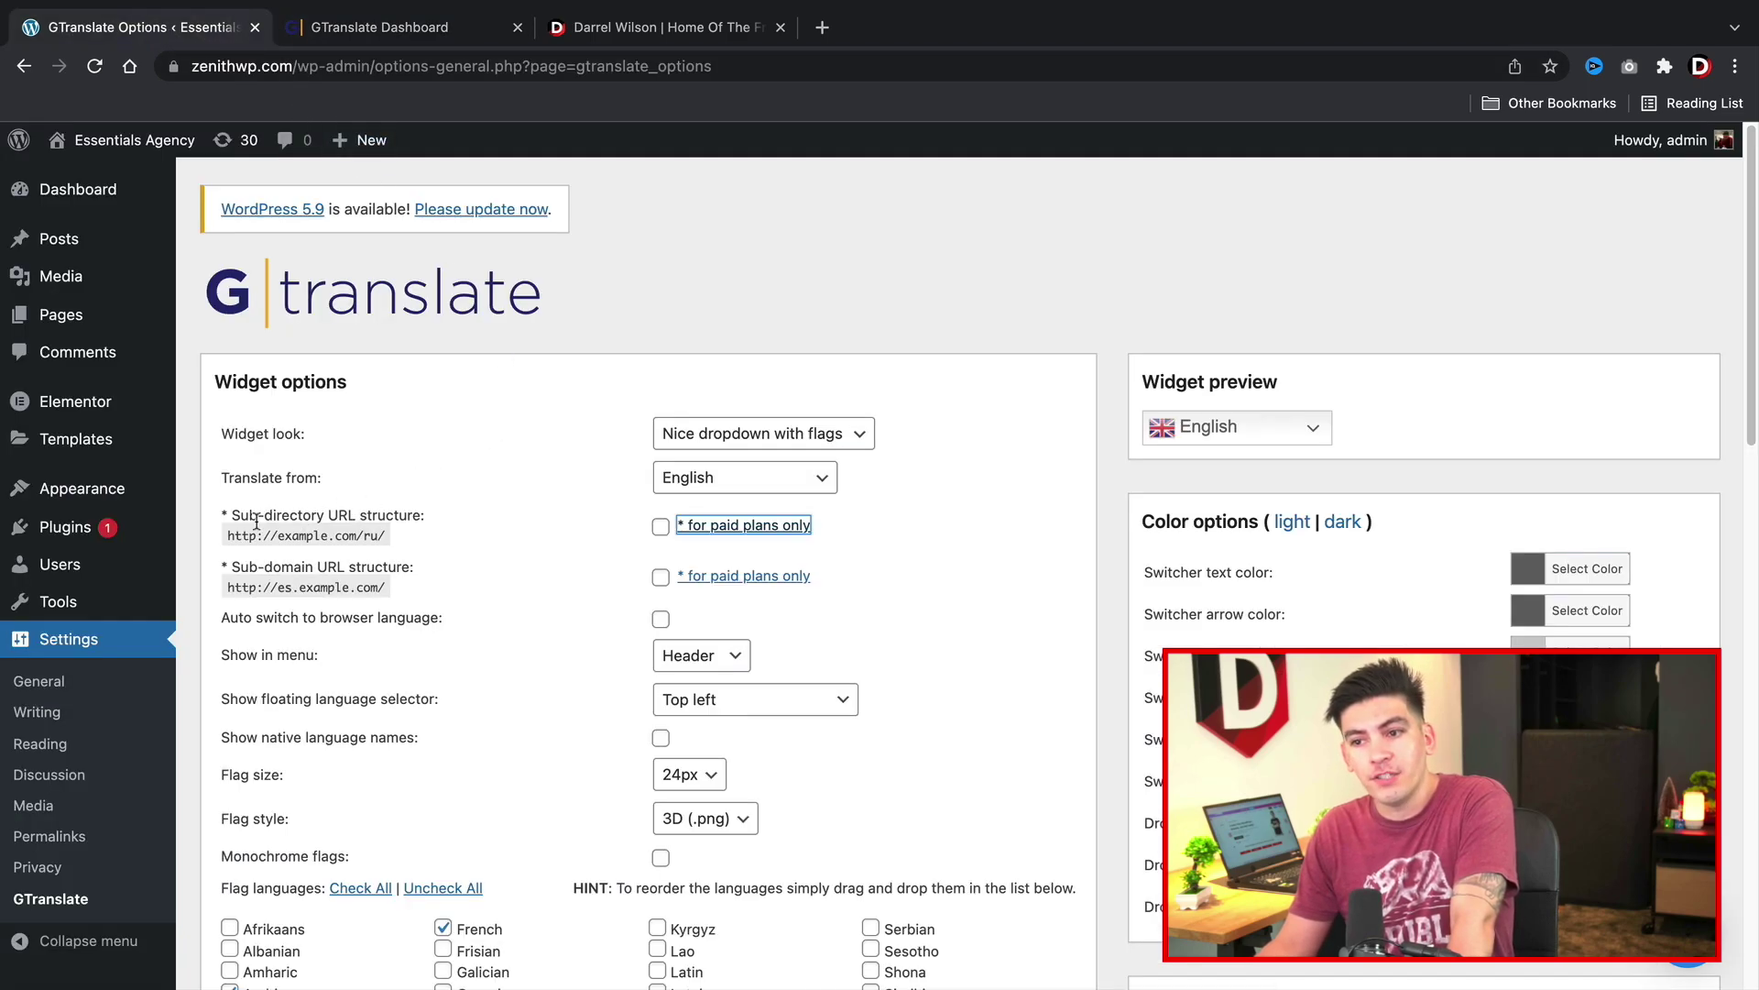
left_click_drag(250, 516, 411, 514)
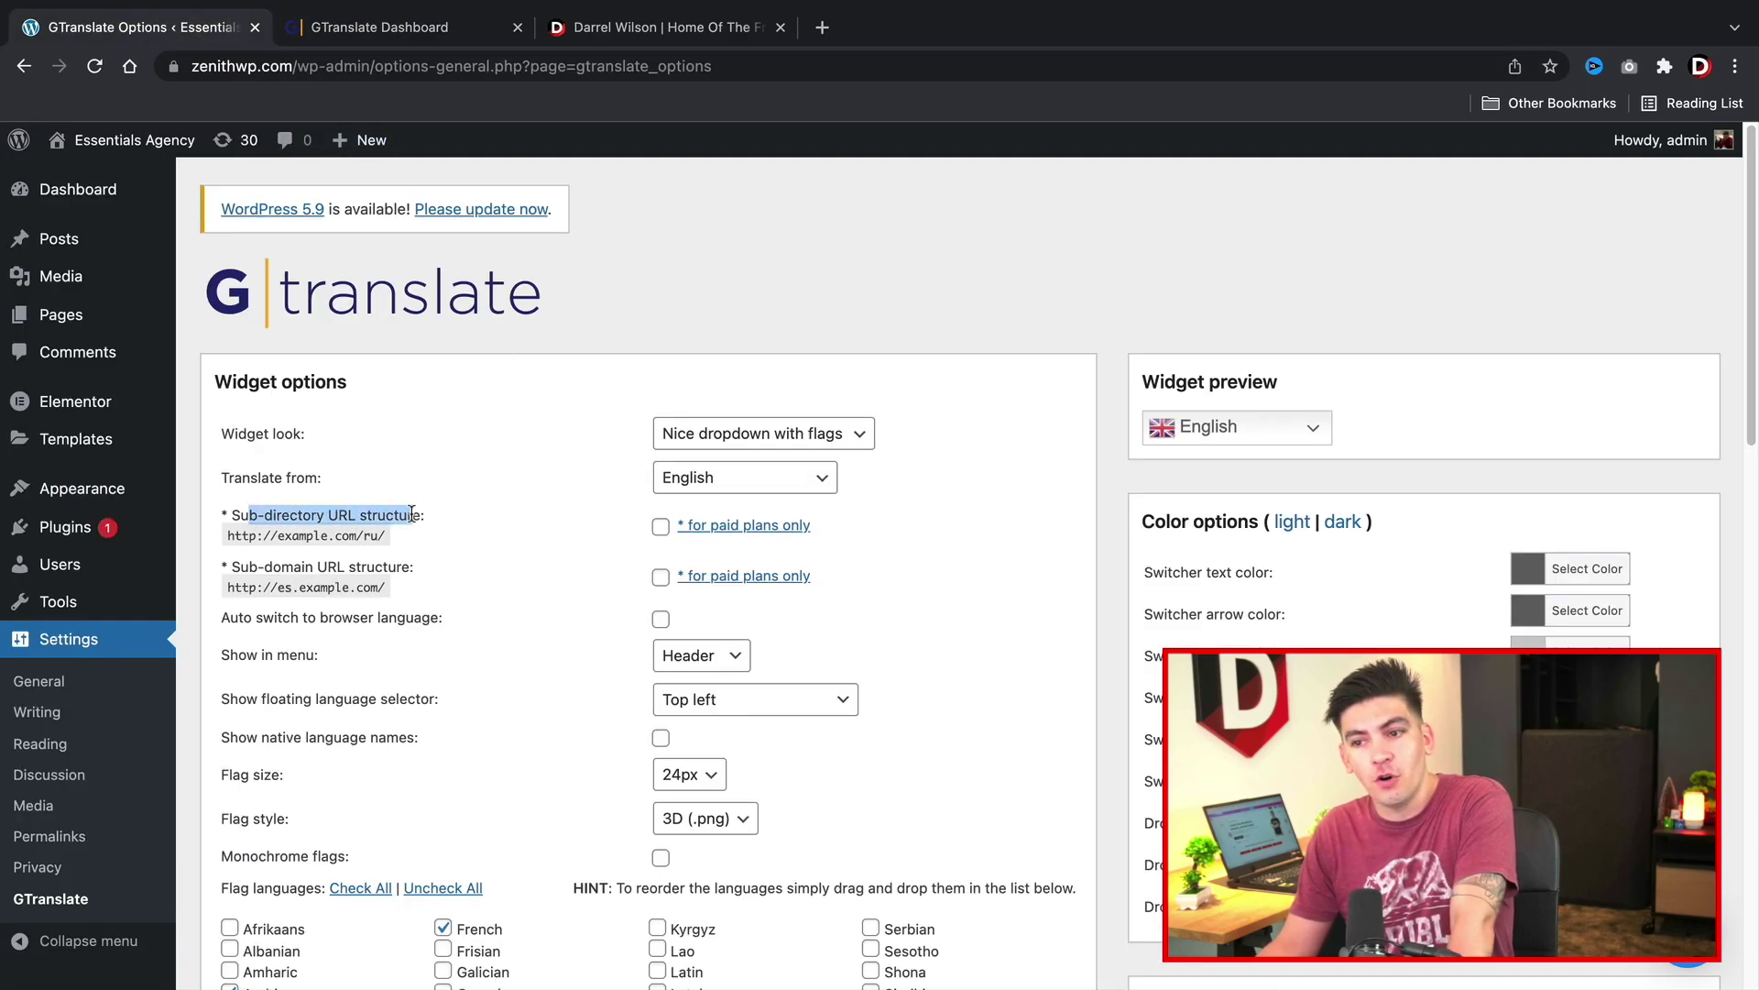
left_click(661, 526)
scroll(609, 581, "down", 2)
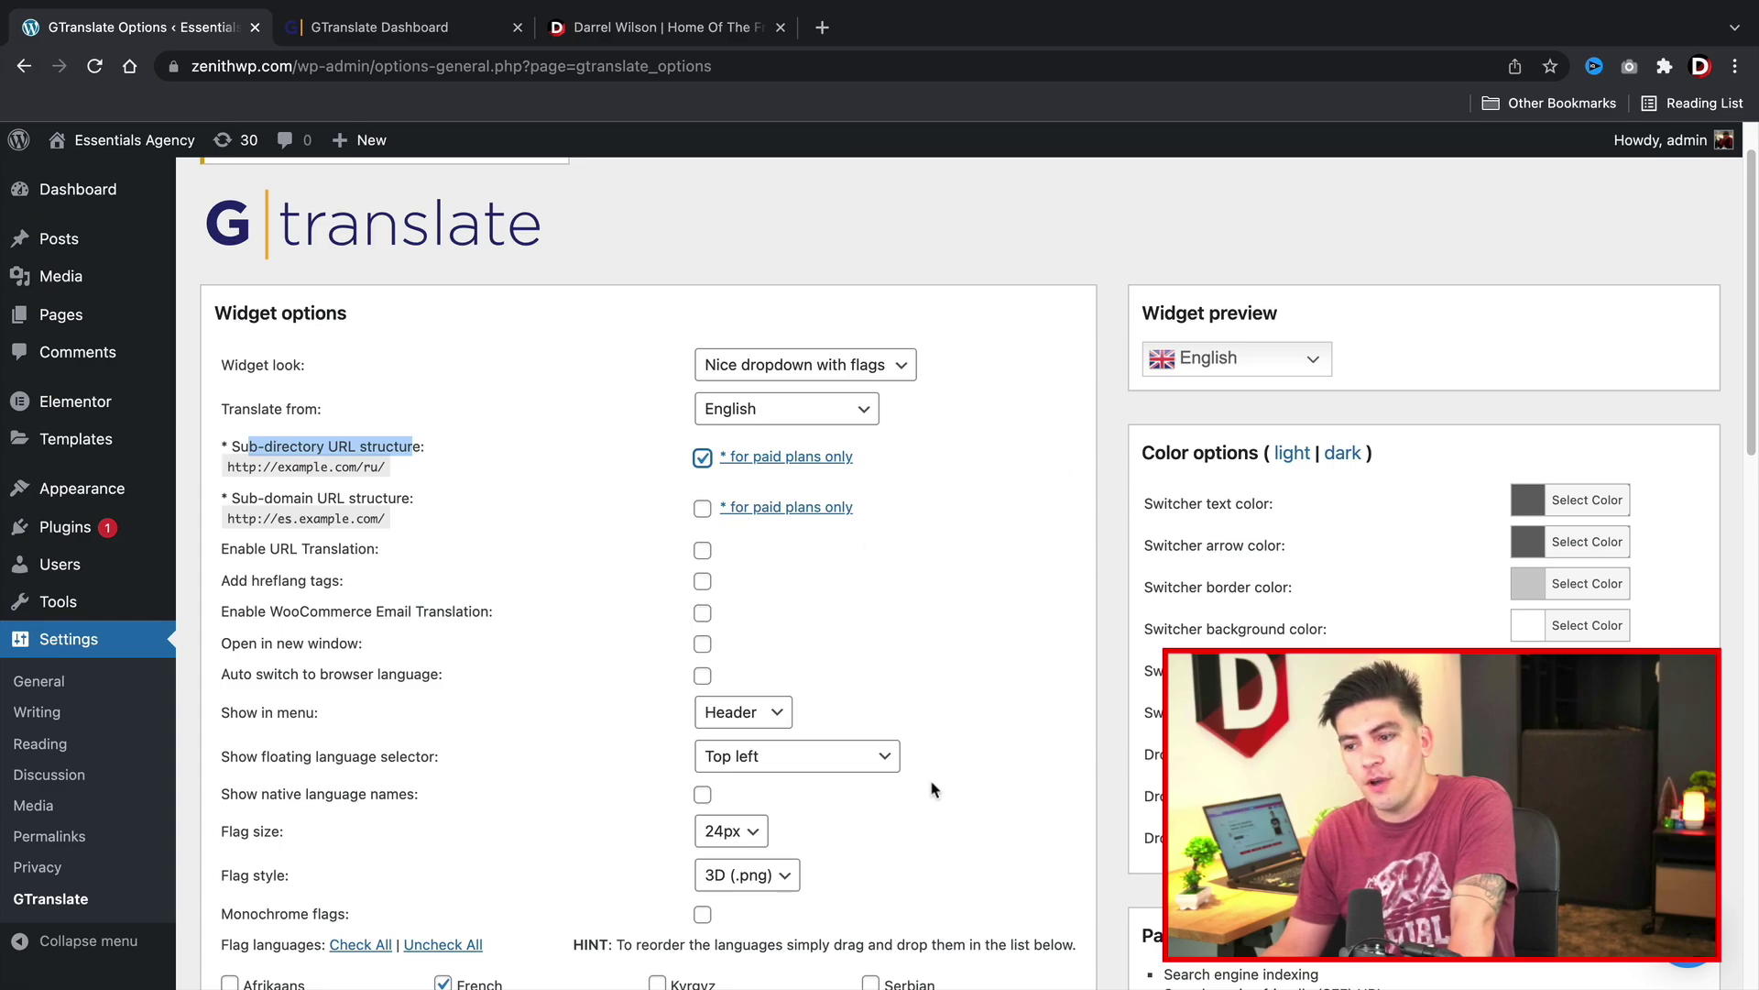
scroll(931, 678, "down", 15)
left_click(293, 857)
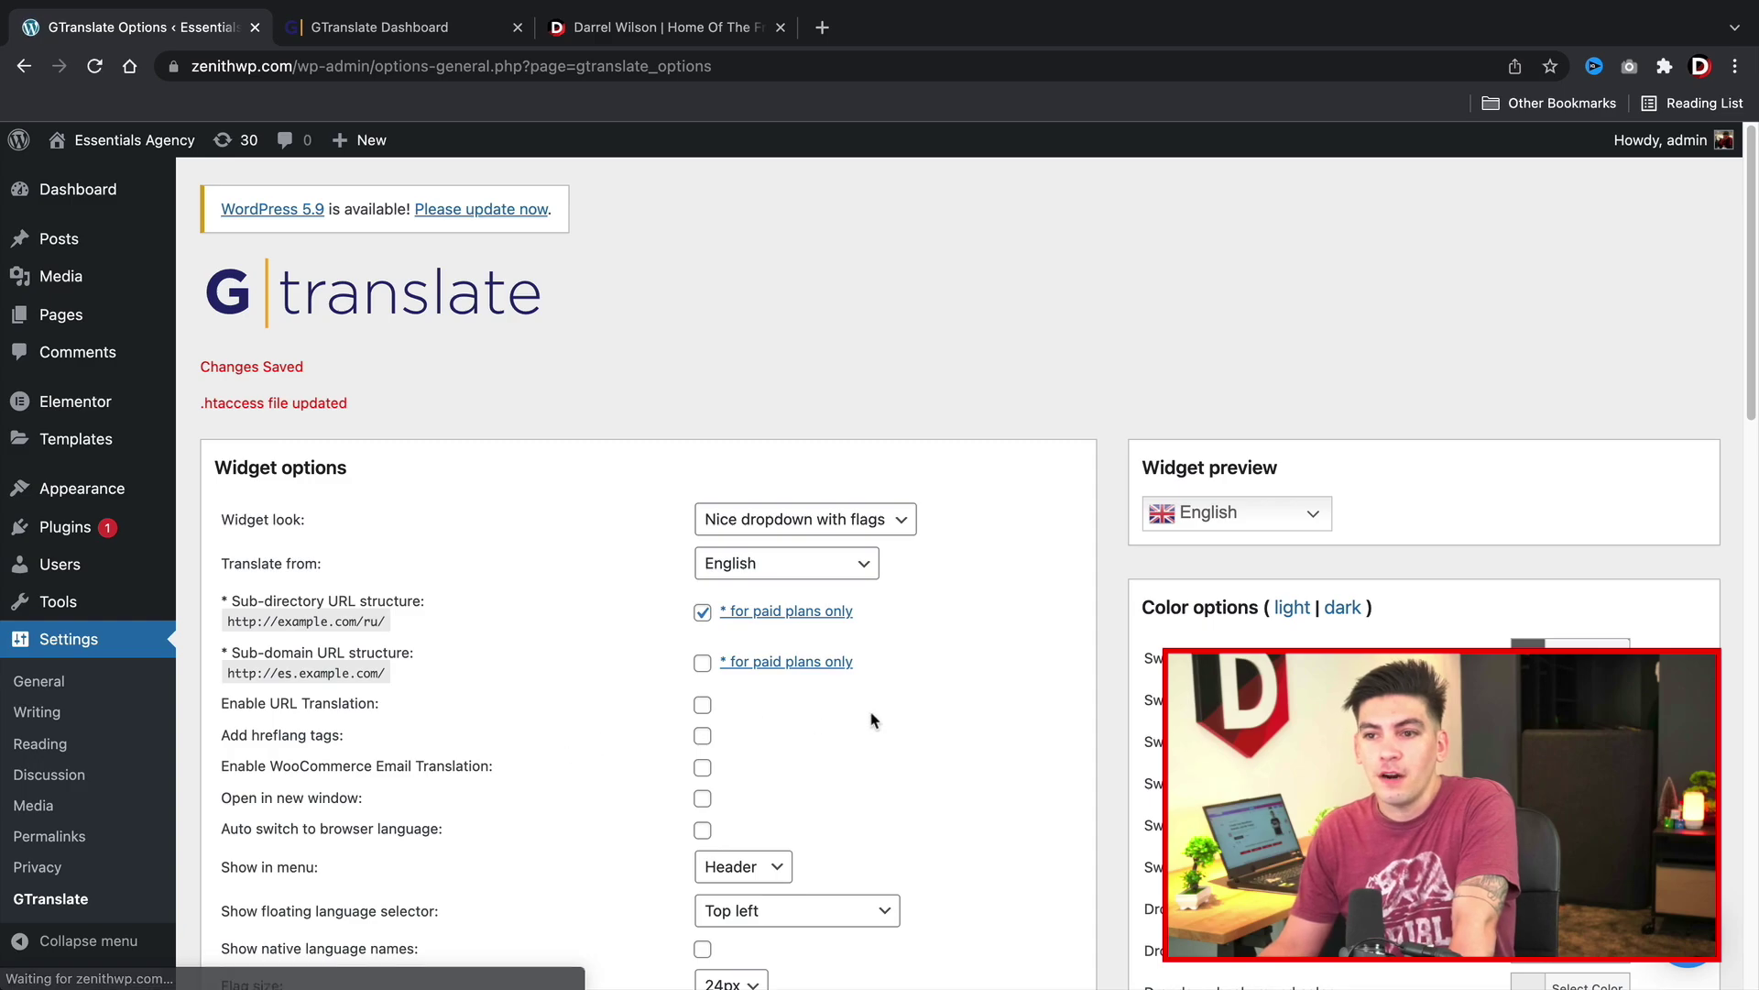
scroll(1063, 691, "down", 1)
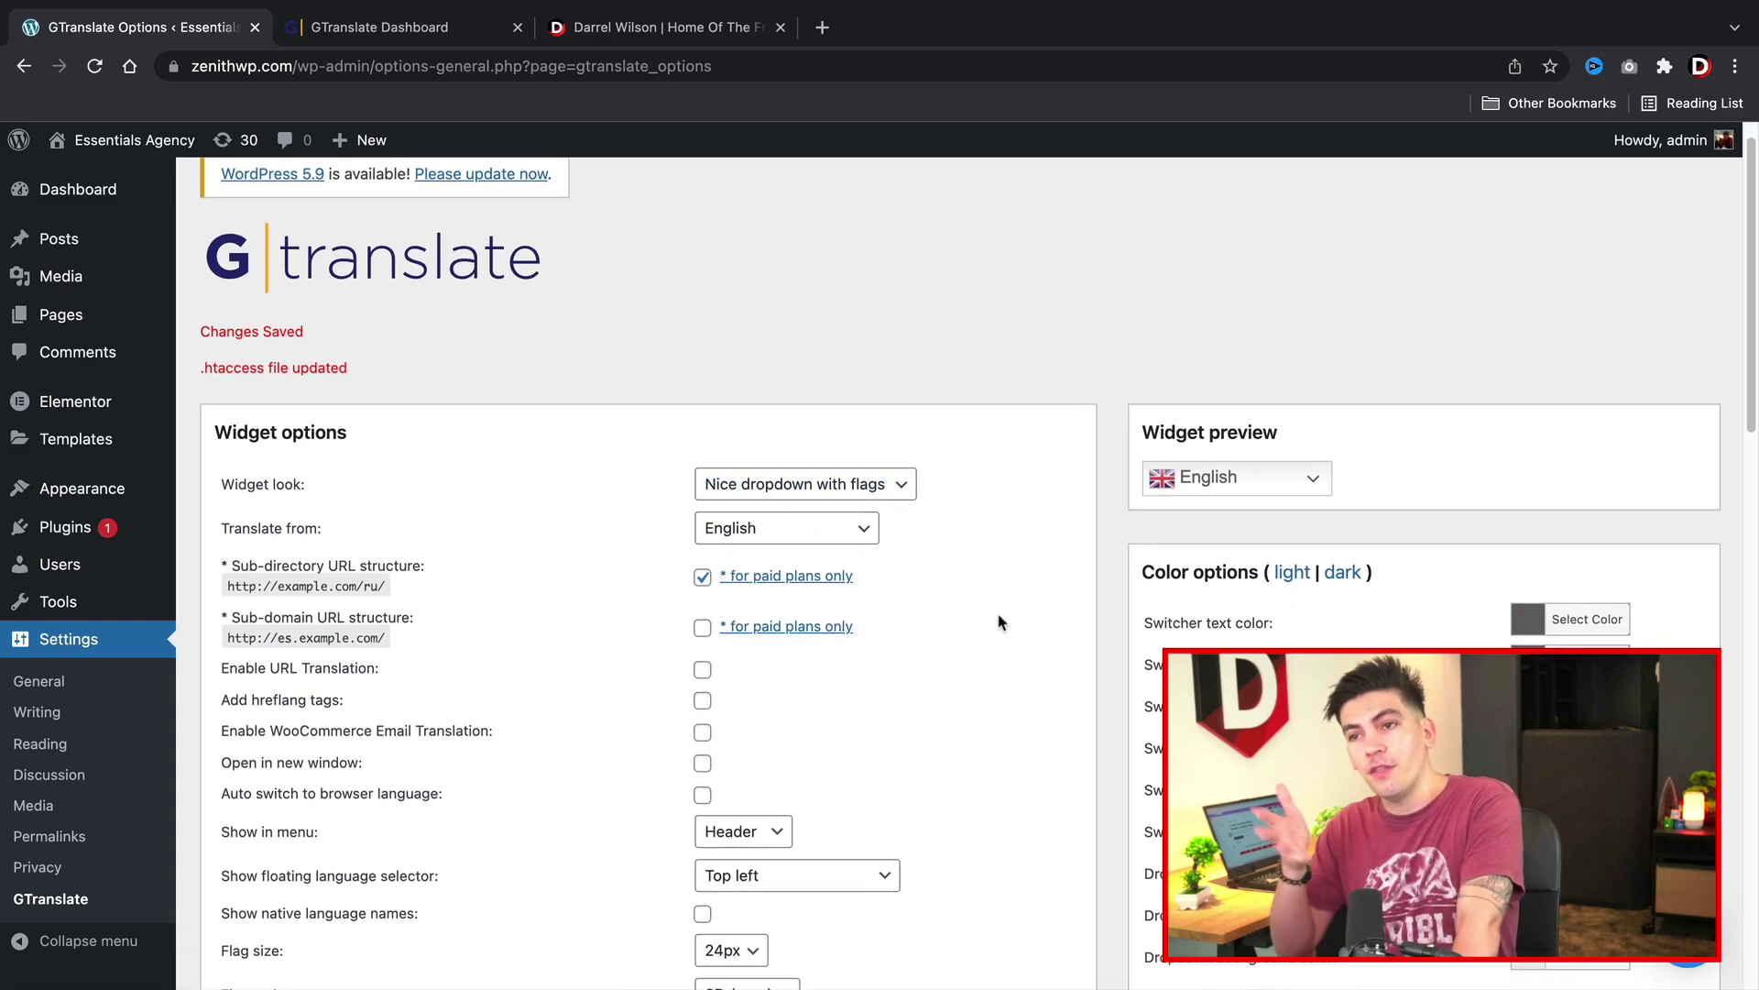
Step: Proceed from the Language Selector stage to the Setup Wizard's final checks, let them run and finish the wizard
left_click(387, 29)
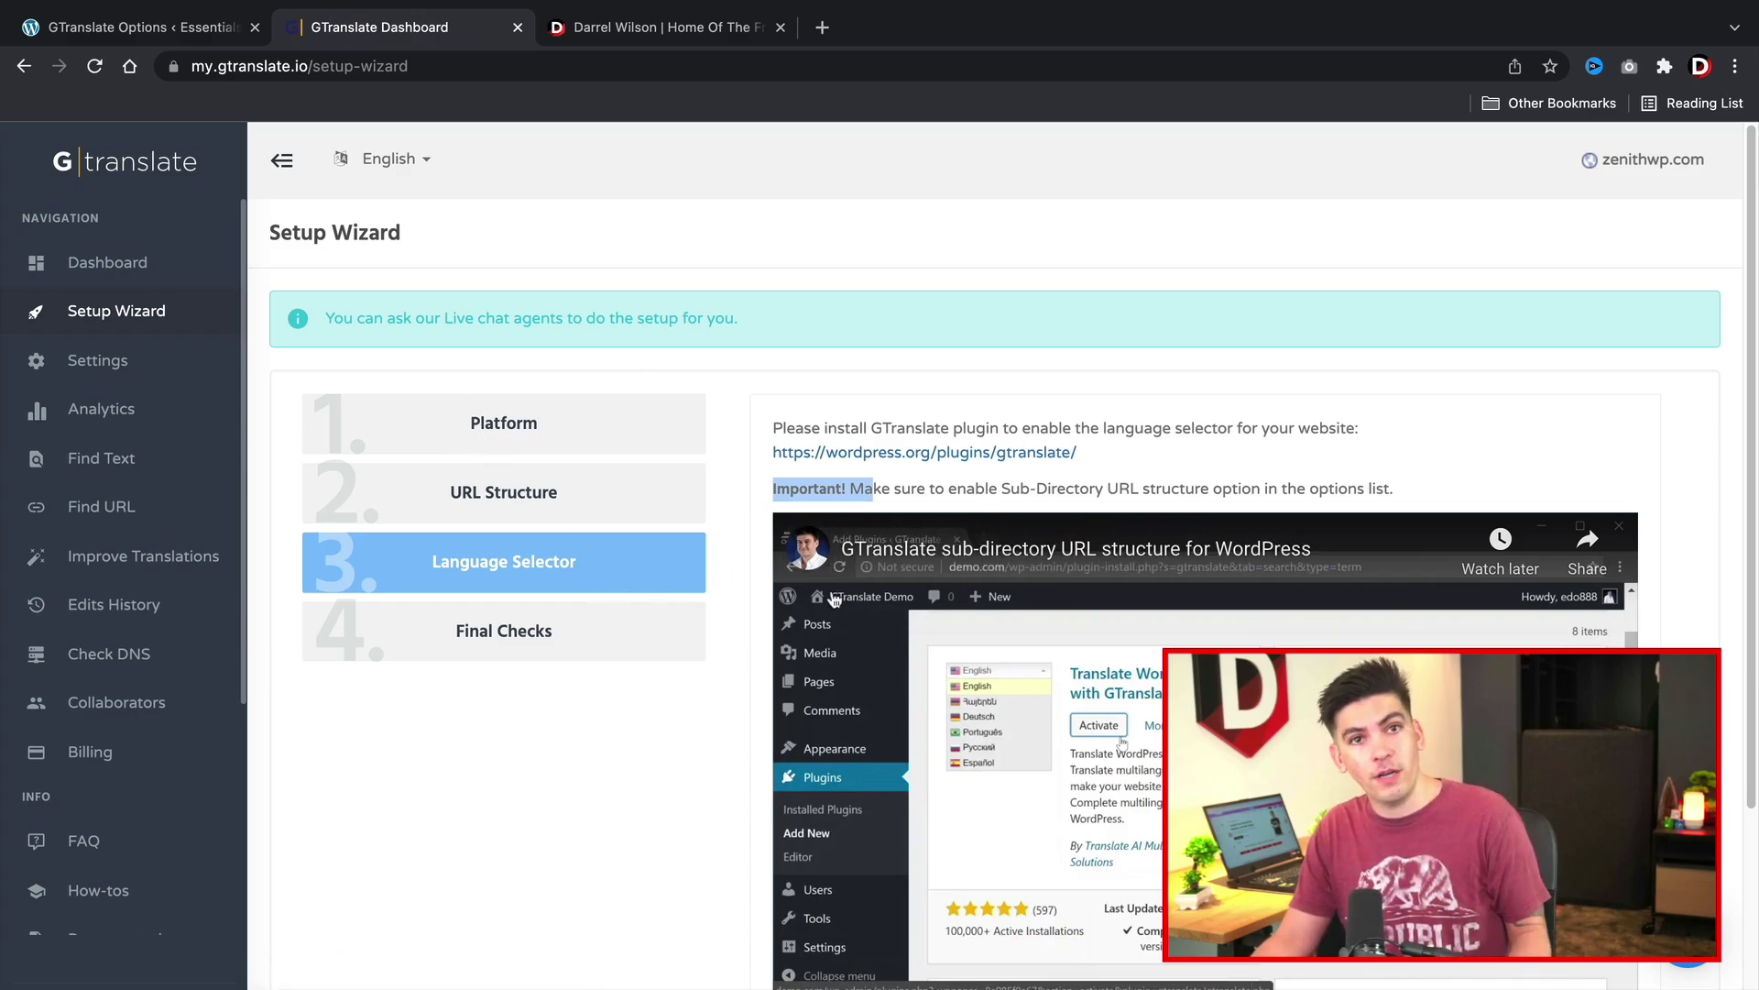
scroll(990, 513, "down", 3)
left_click(504, 406)
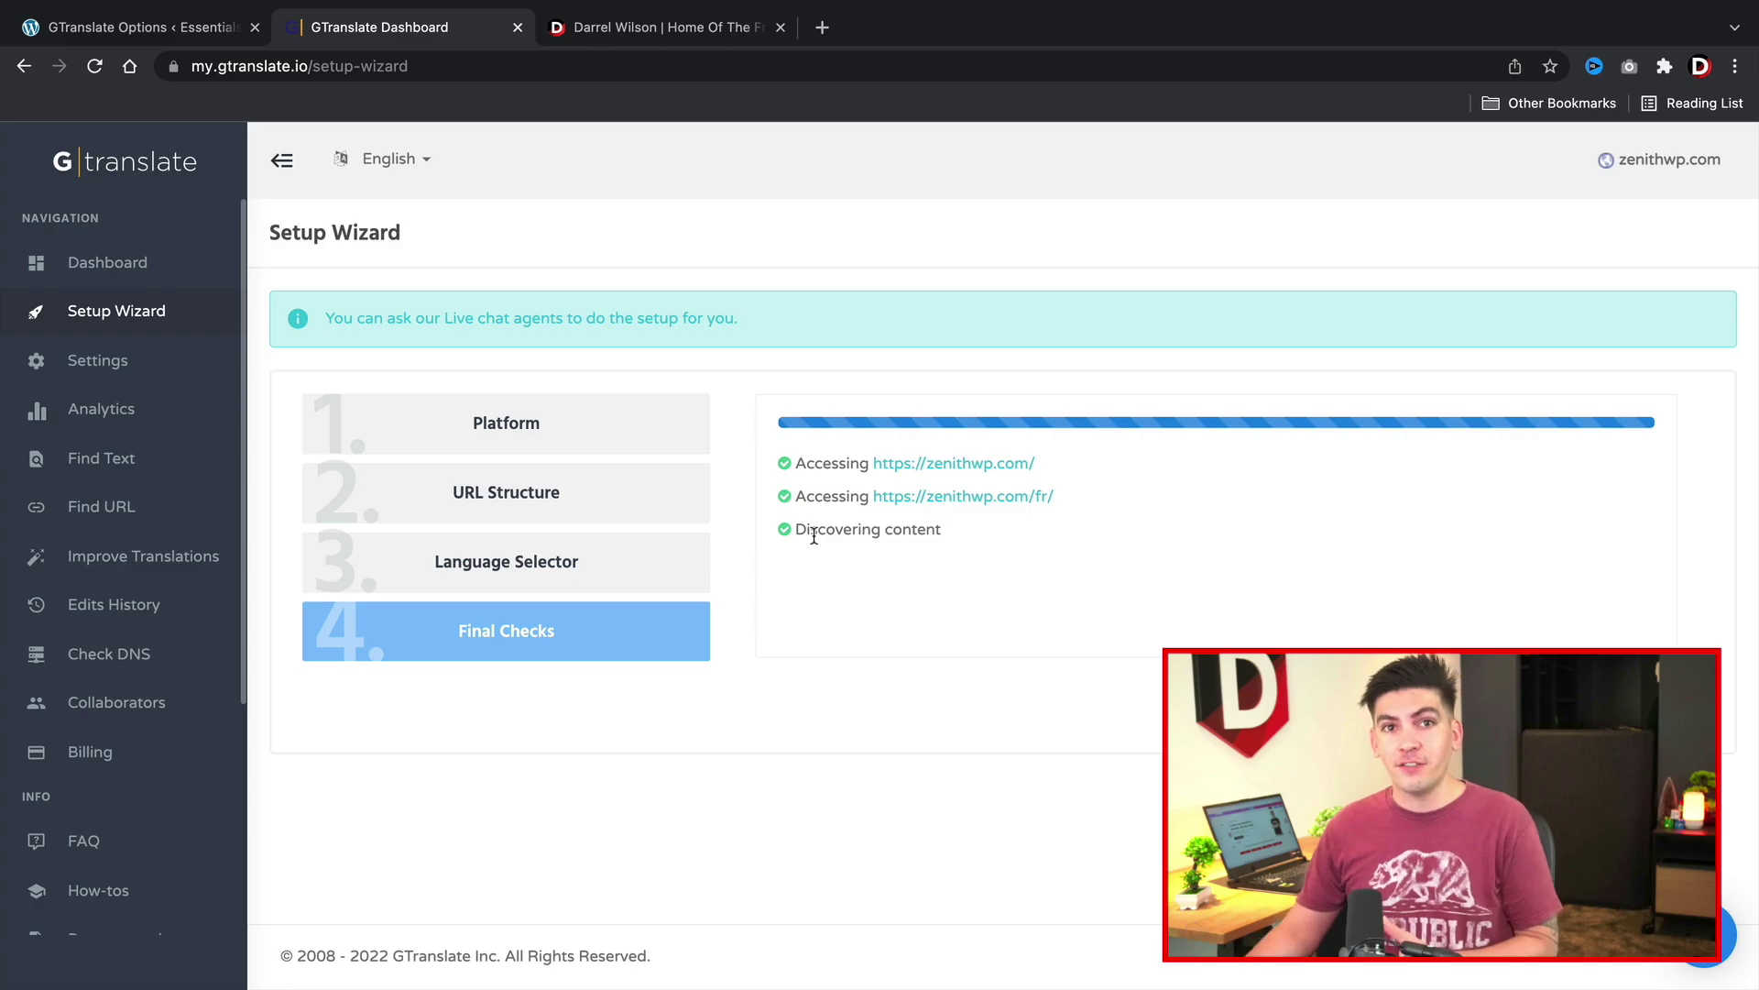
left_click(142, 27)
scroll(394, 538, "down", 10)
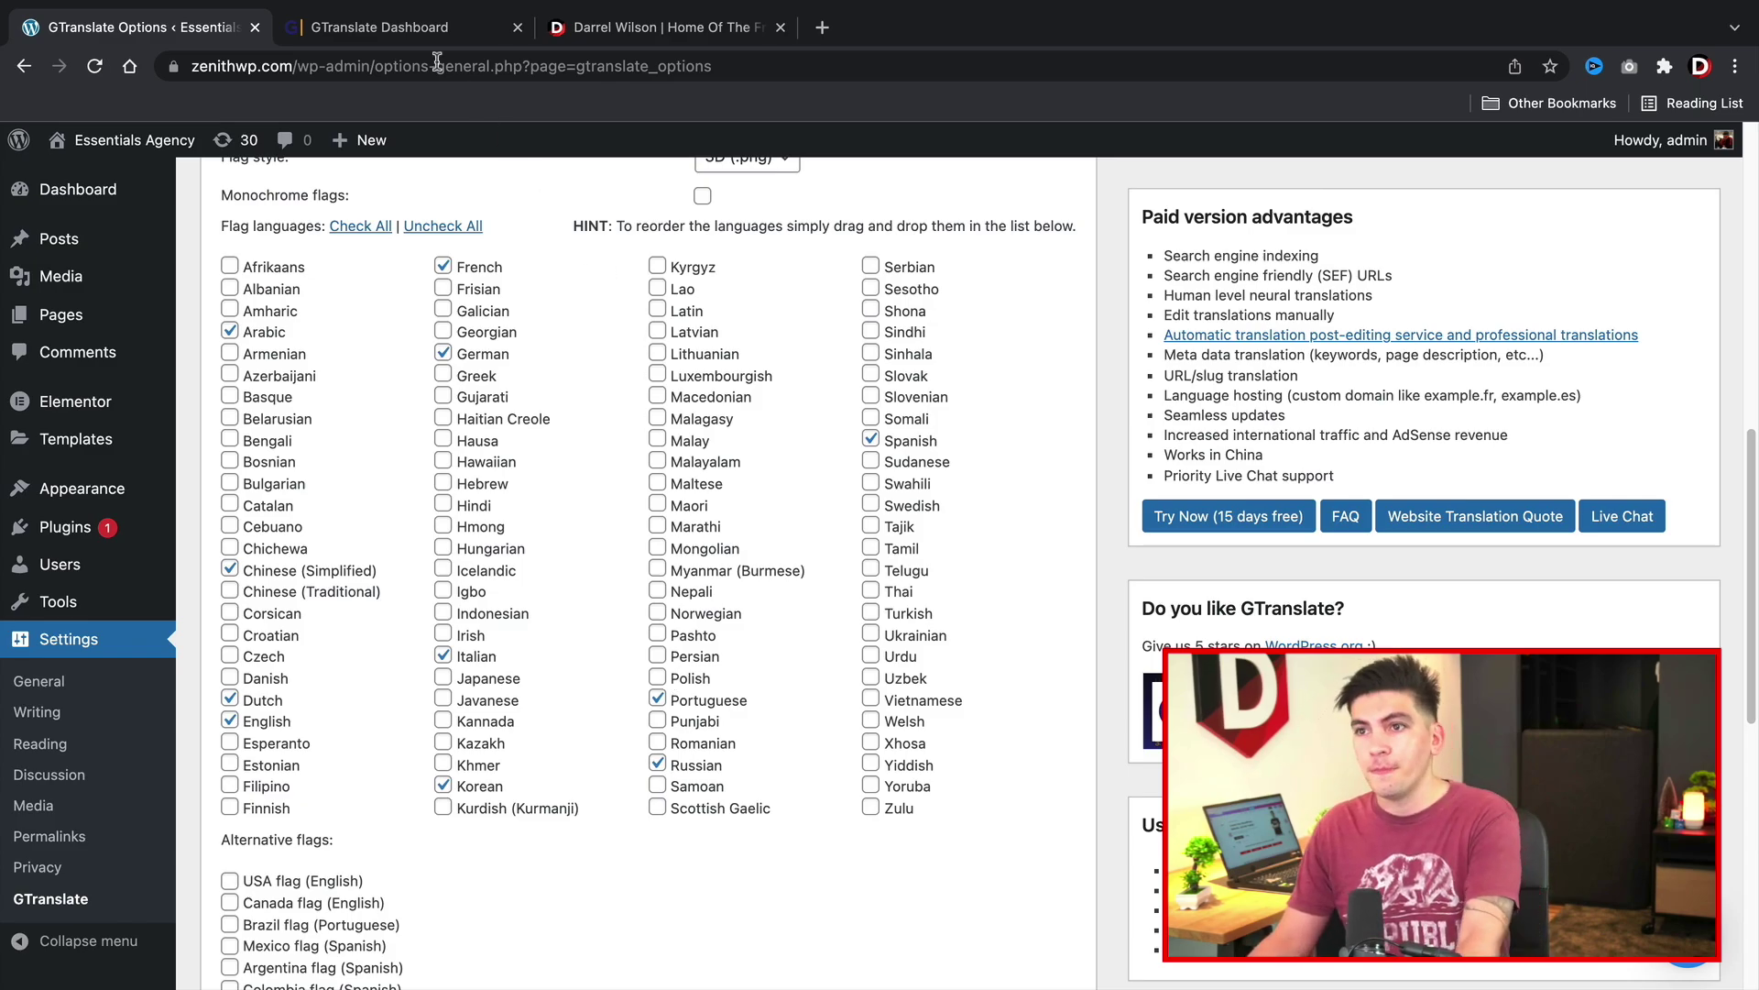
left_click(390, 26)
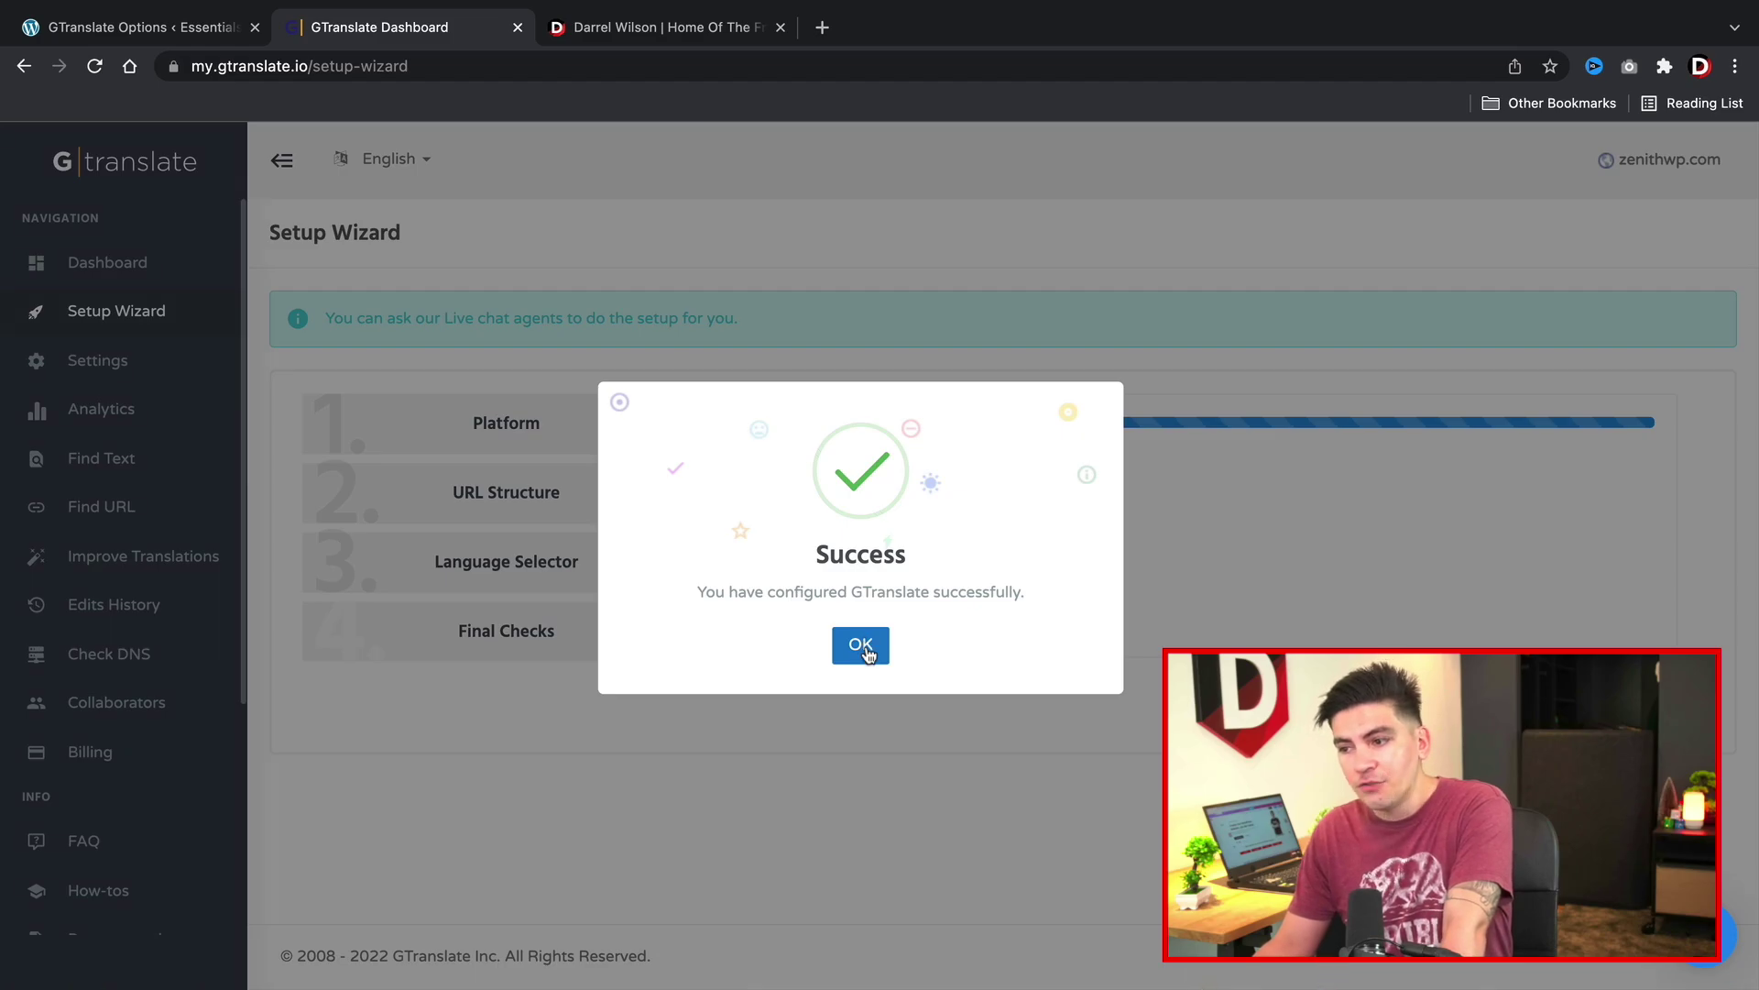
left_click(862, 646)
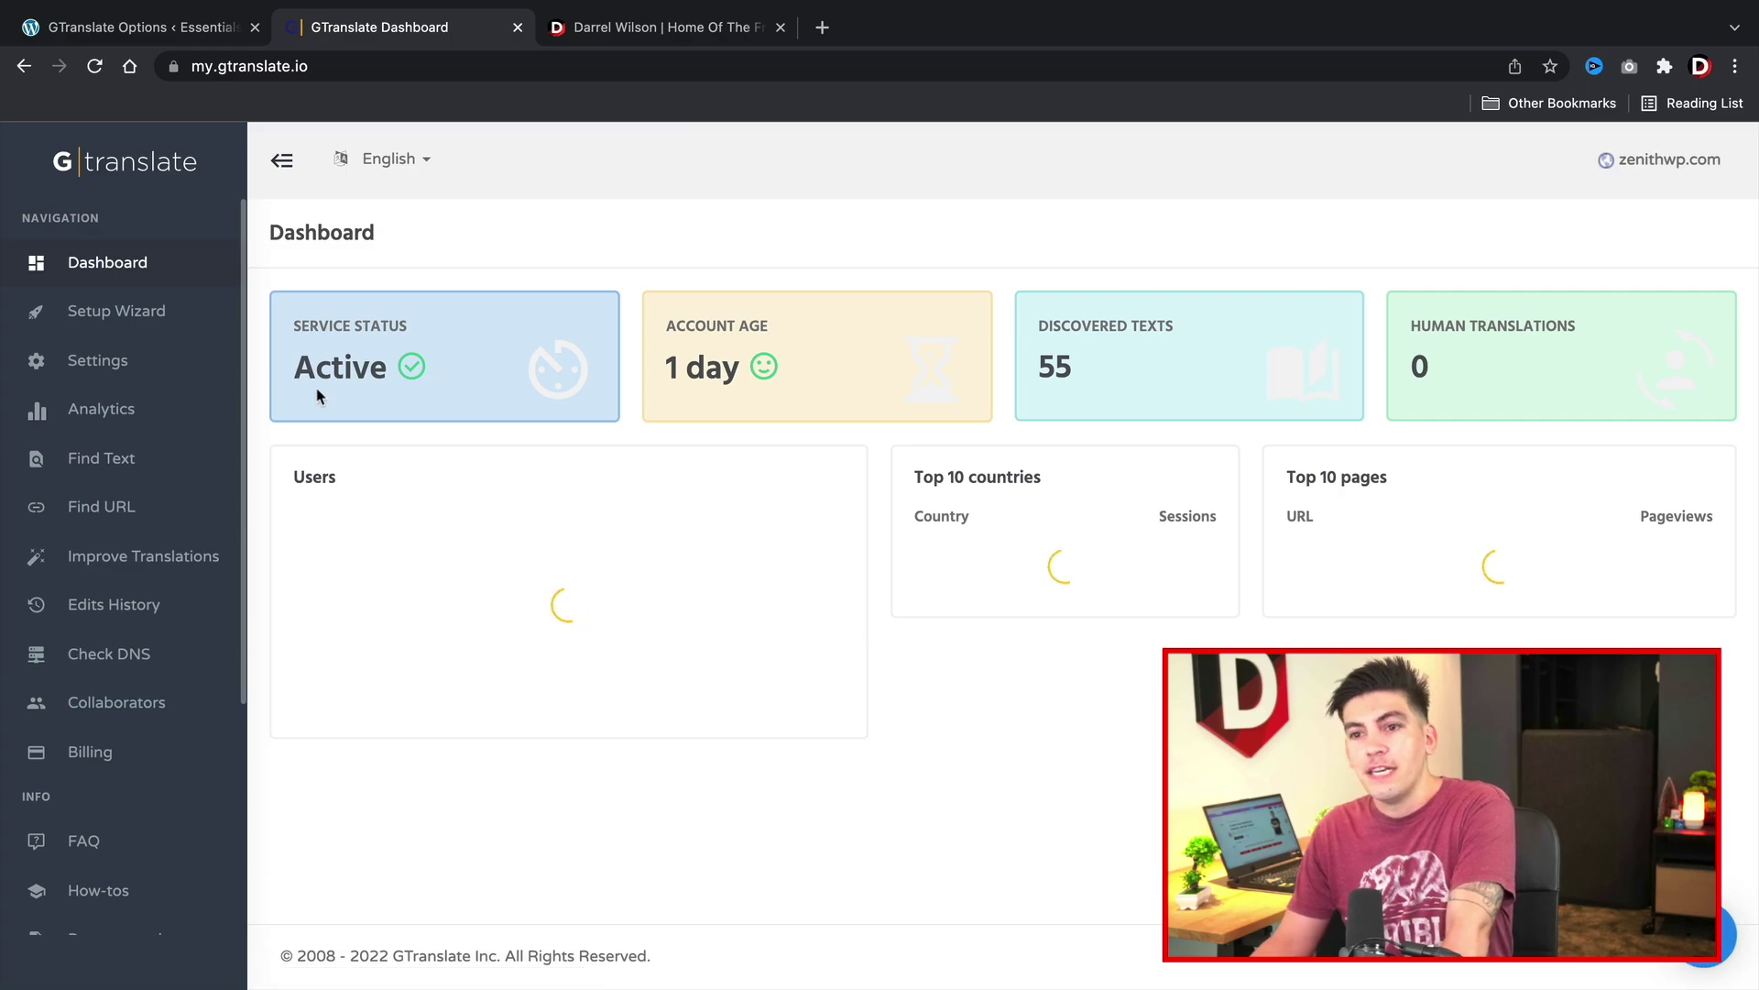
Step: Review the GTranslate dashboard's main, Skip Translation, Find and Replace and Advanced settings, checking the site's address in WordPress for the WWW configuration
left_click(152, 361)
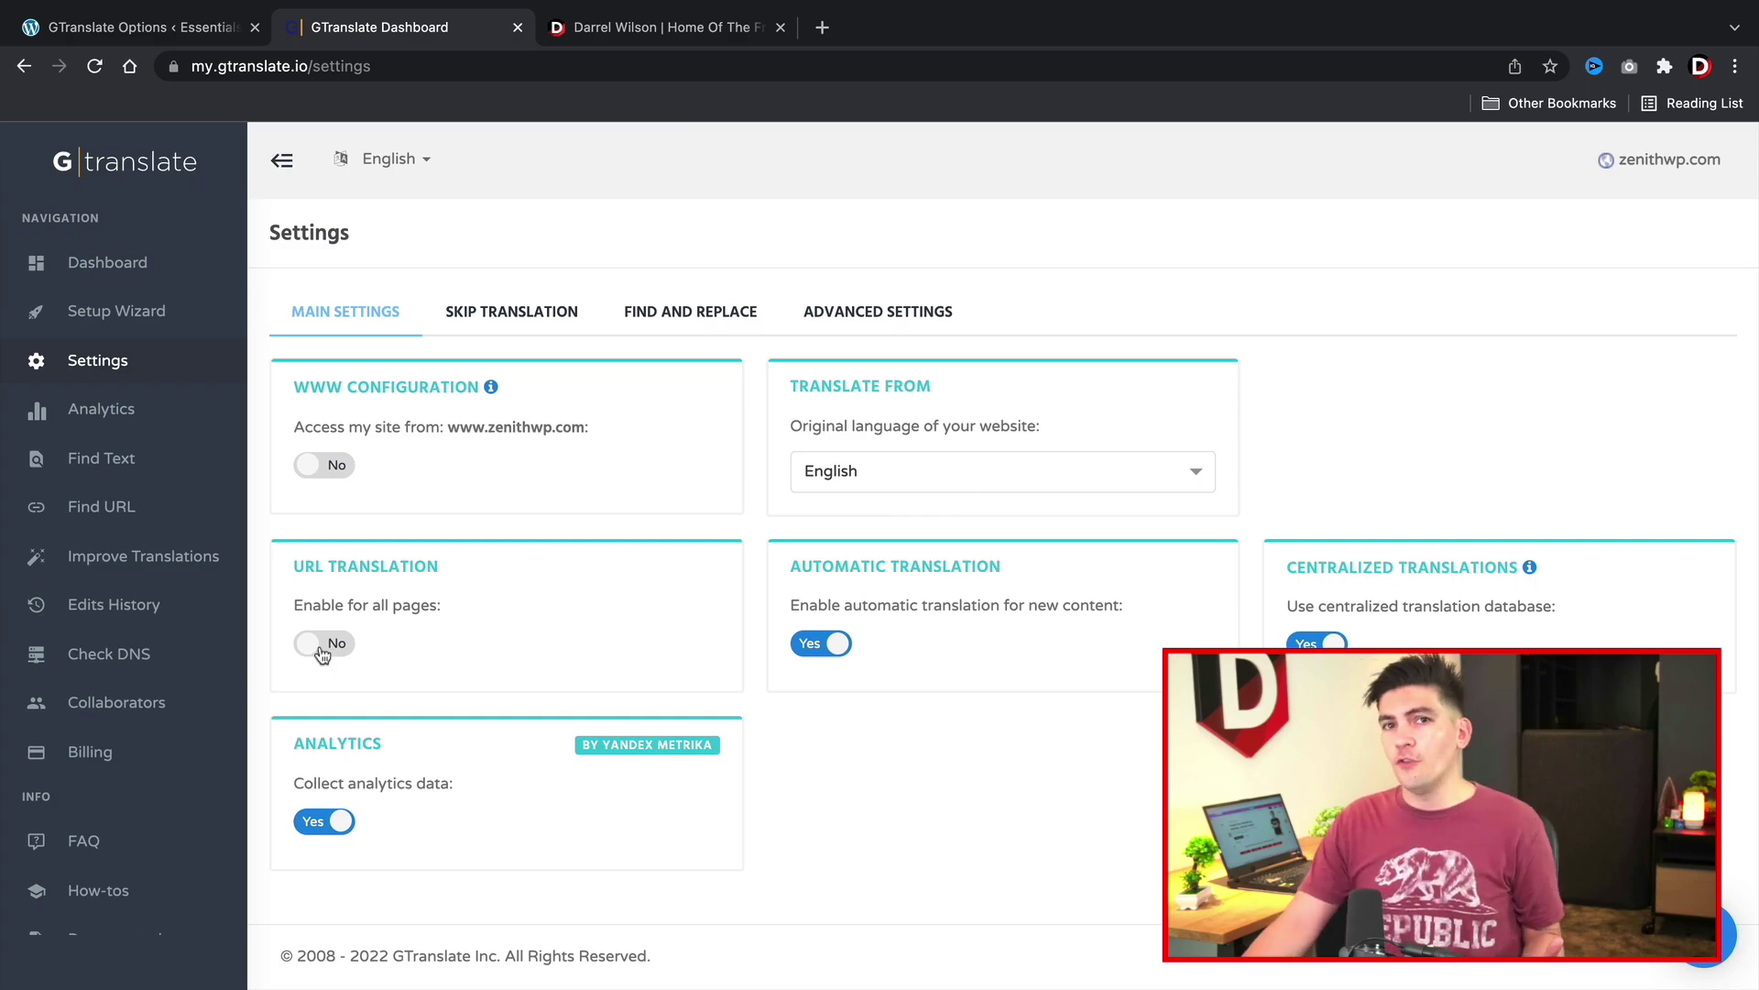
left_click(151, 28)
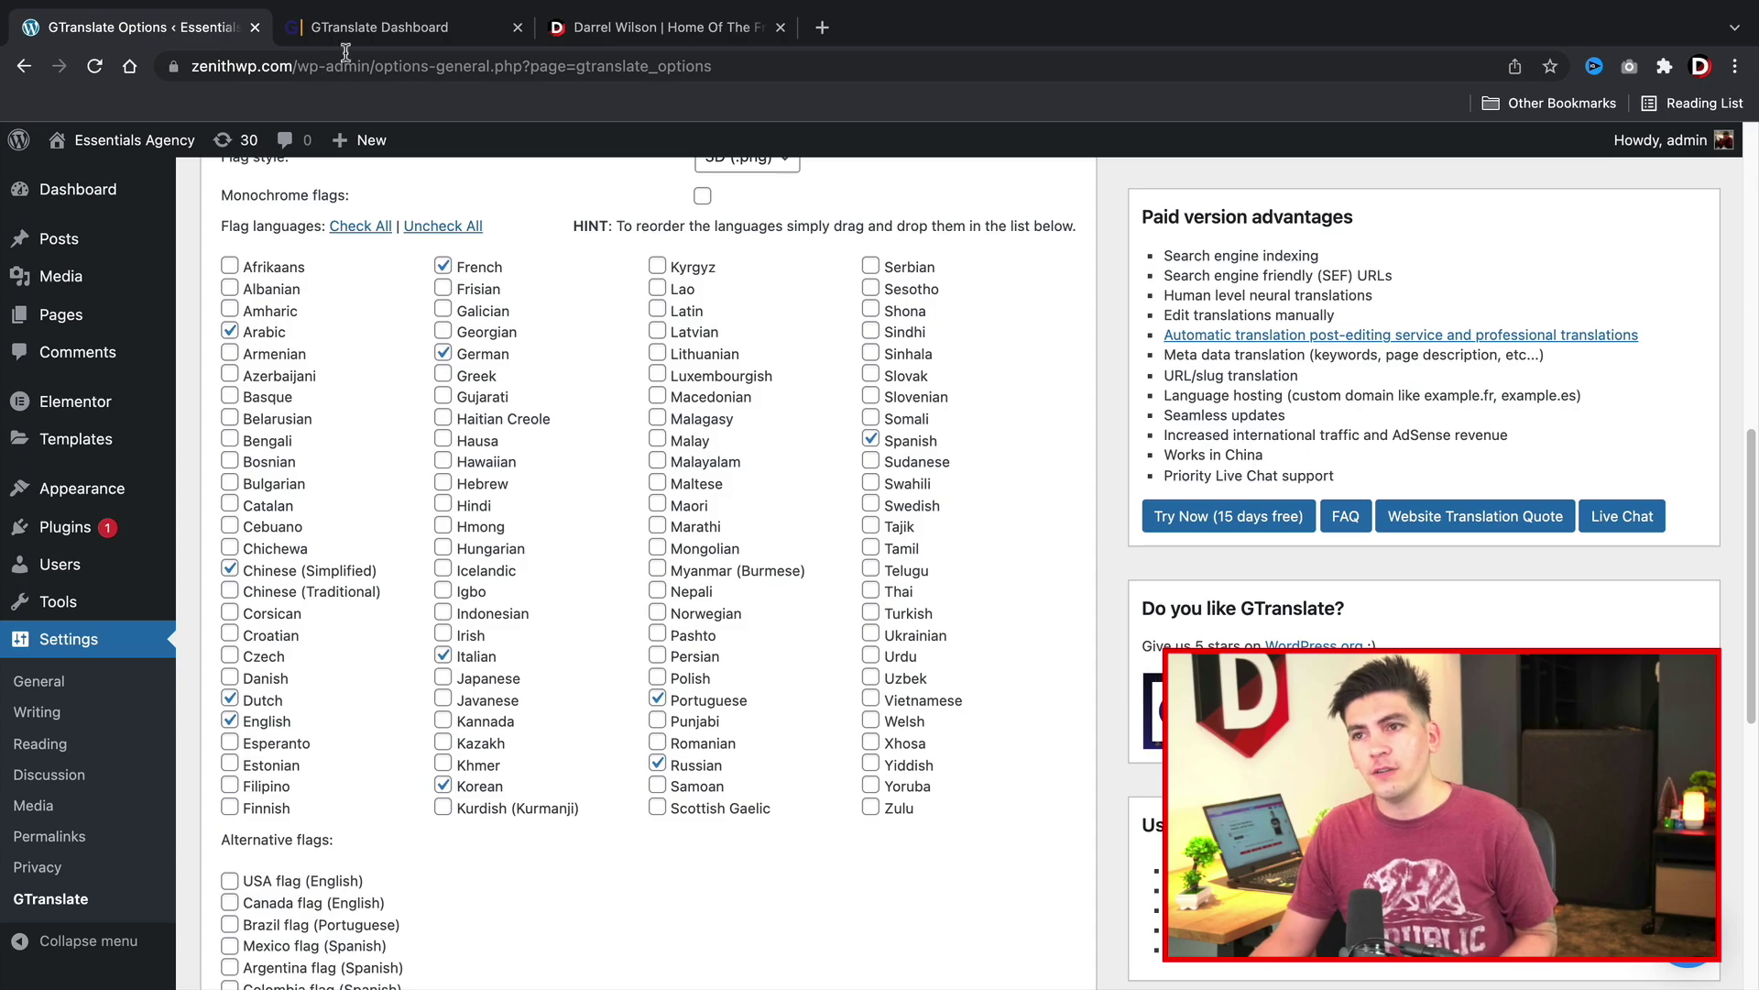
left_click_drag(294, 66, 422, 72)
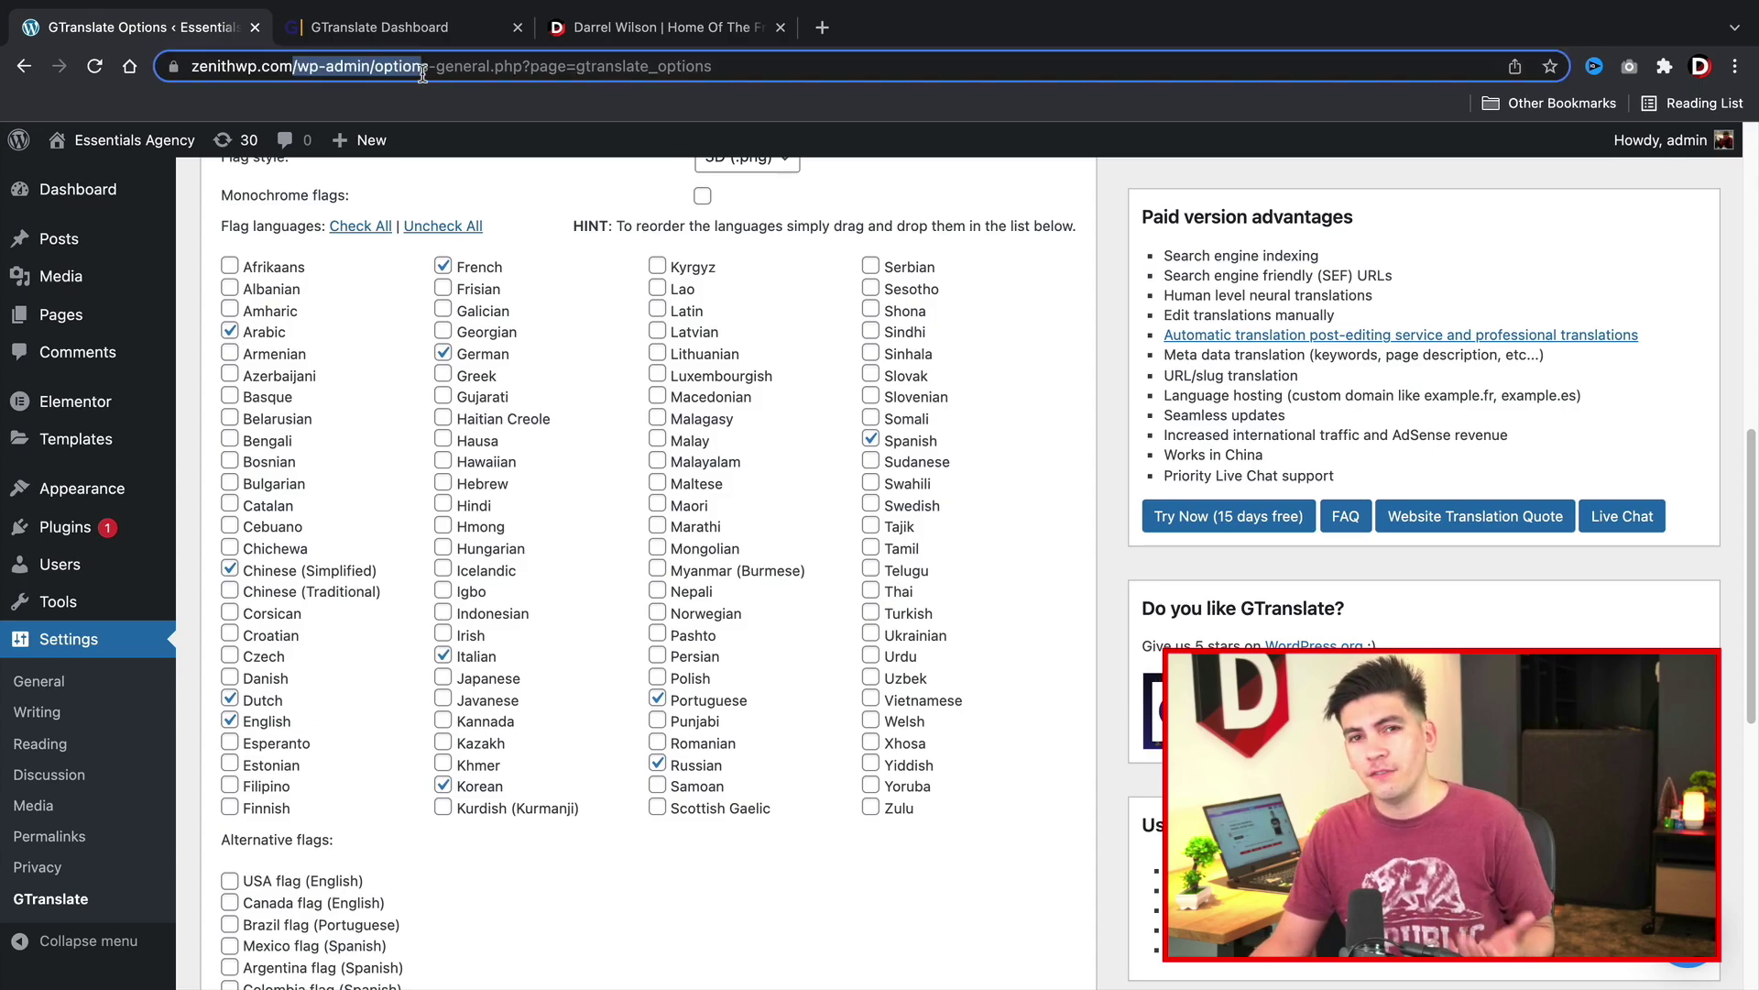
left_click(421, 39)
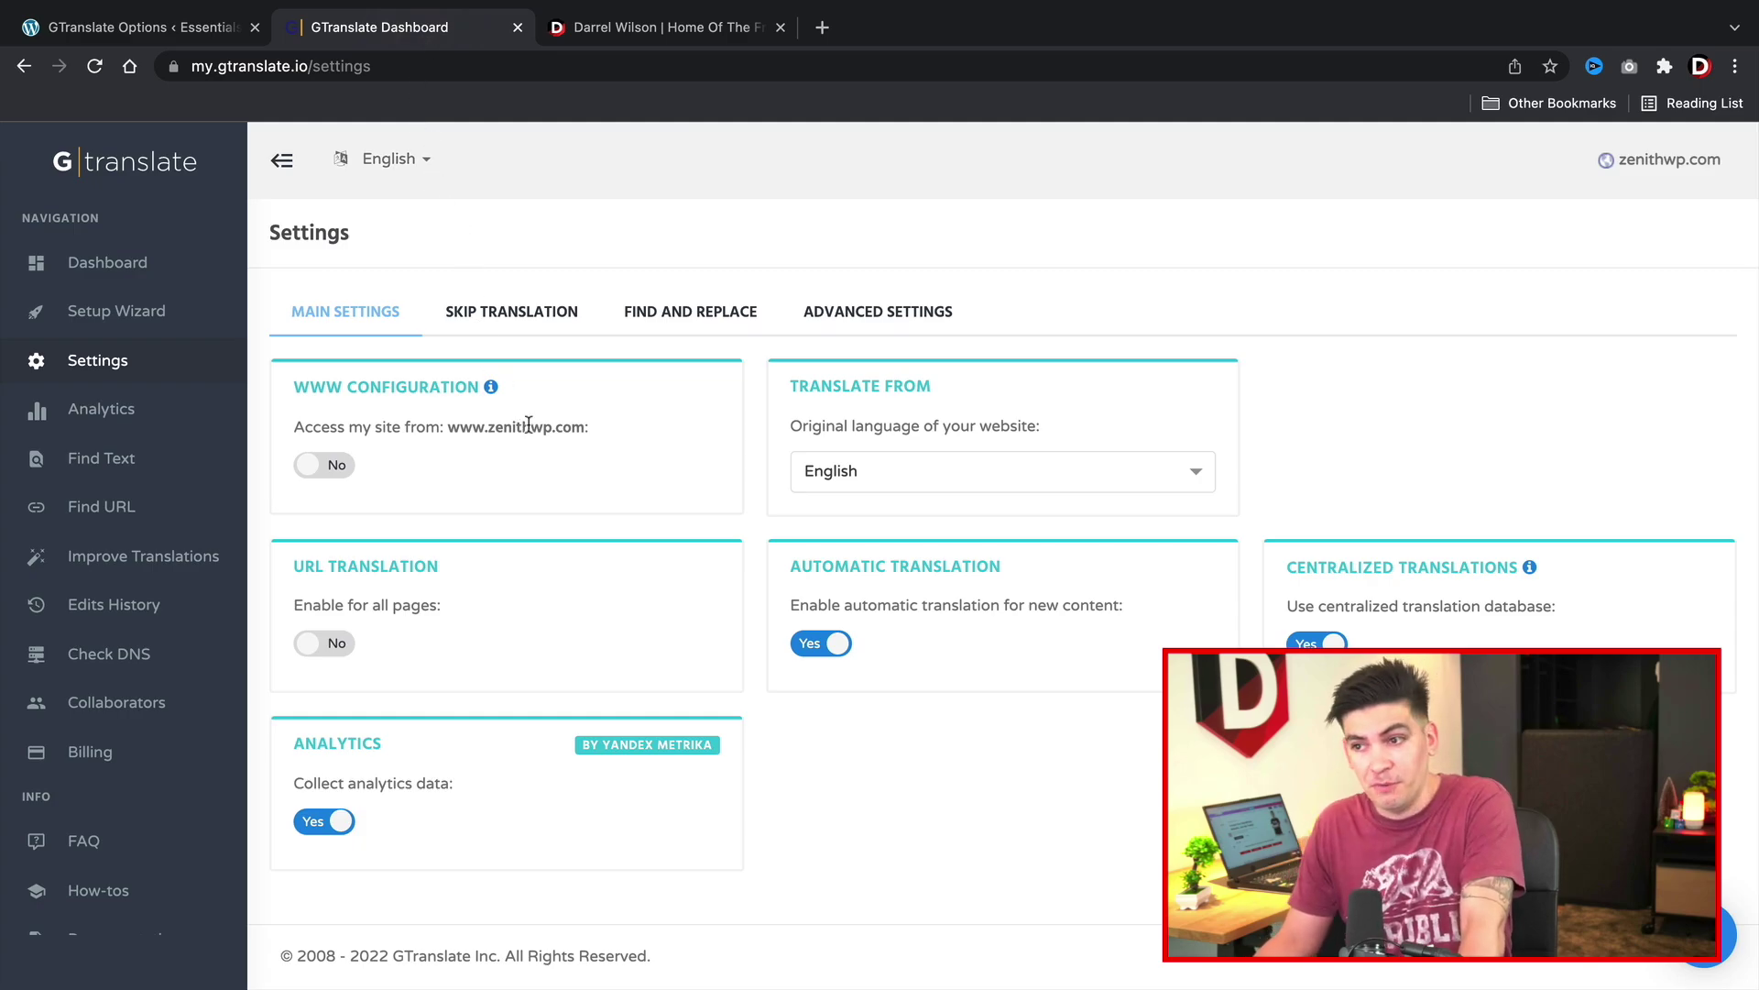
left_click(532, 312)
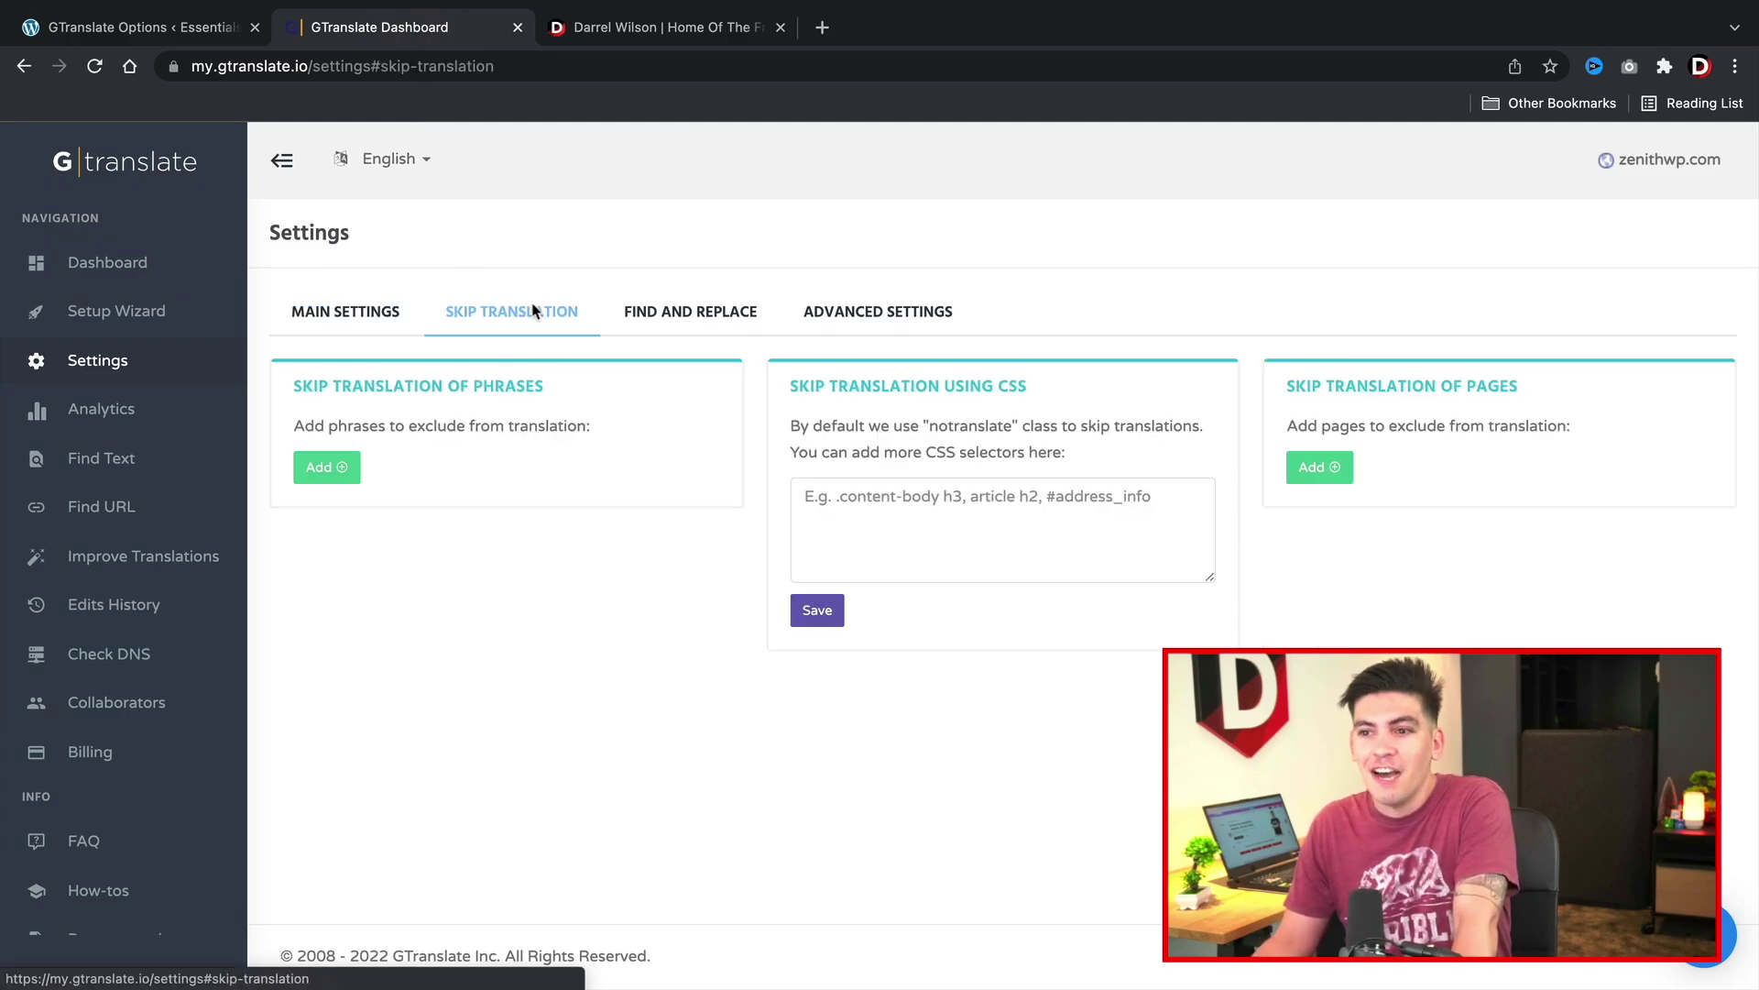
left_click(652, 314)
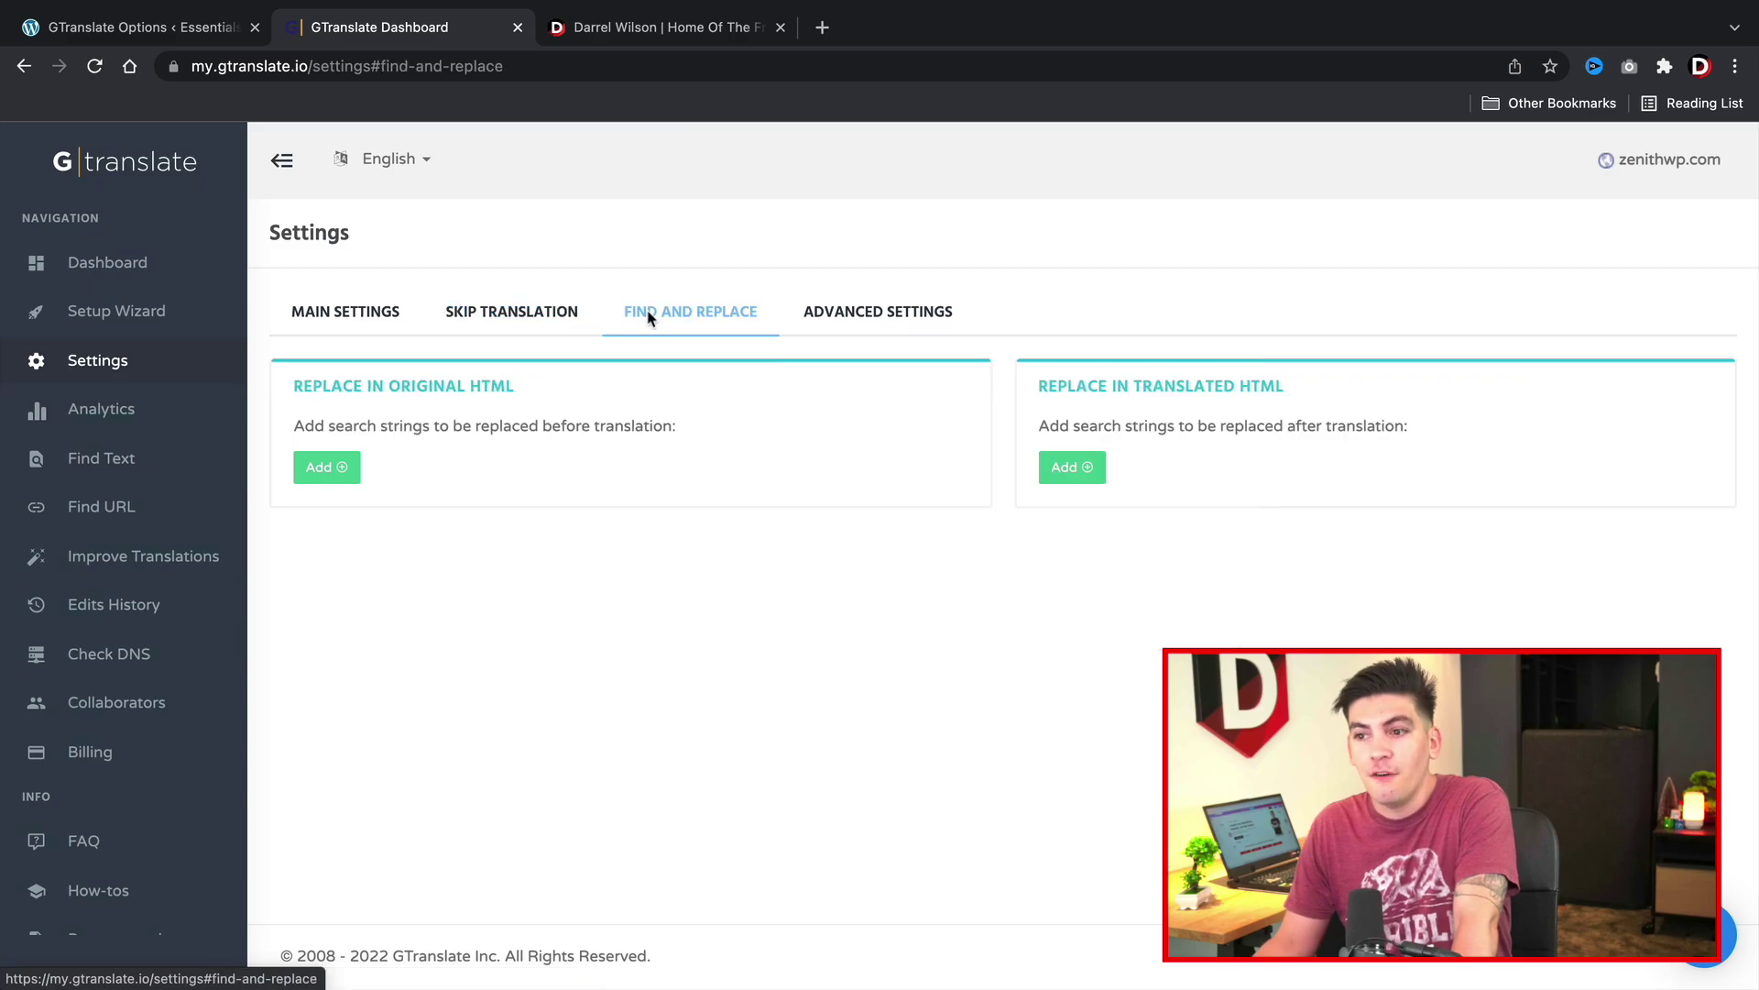
left_click(868, 315)
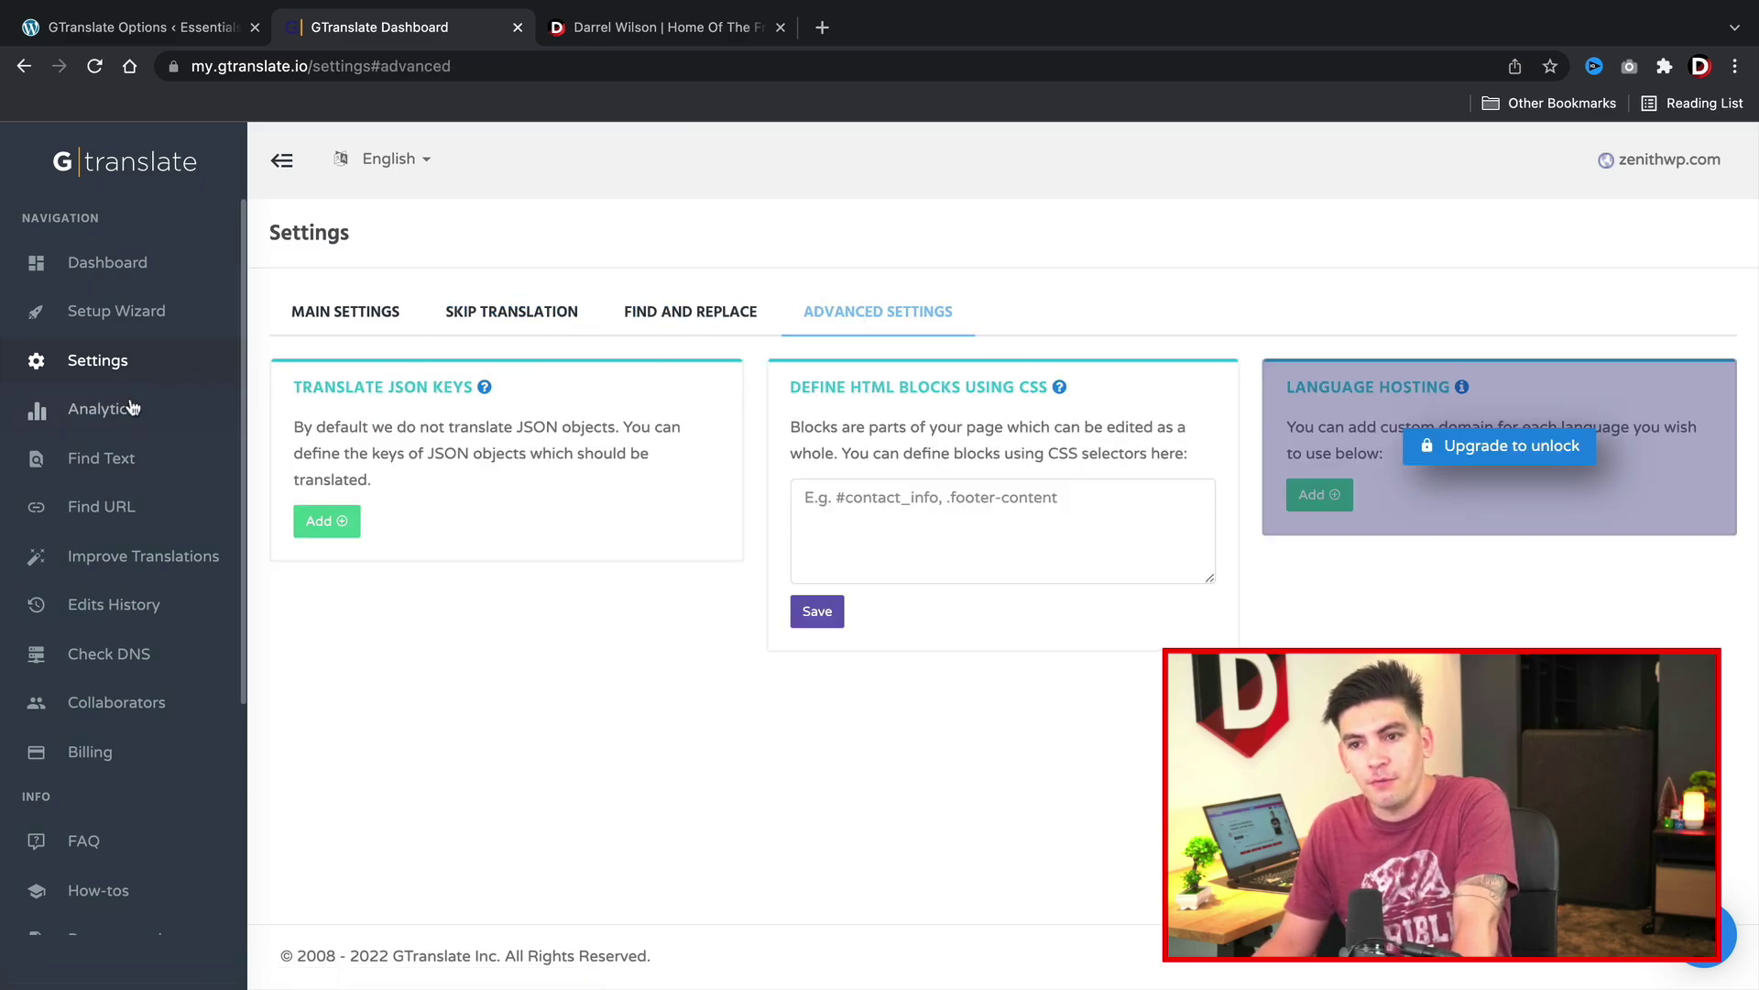
Step: Look through the Analytics, Find Text and Find URL pages and return to the GTranslate dashboard overview
left_click(97, 408)
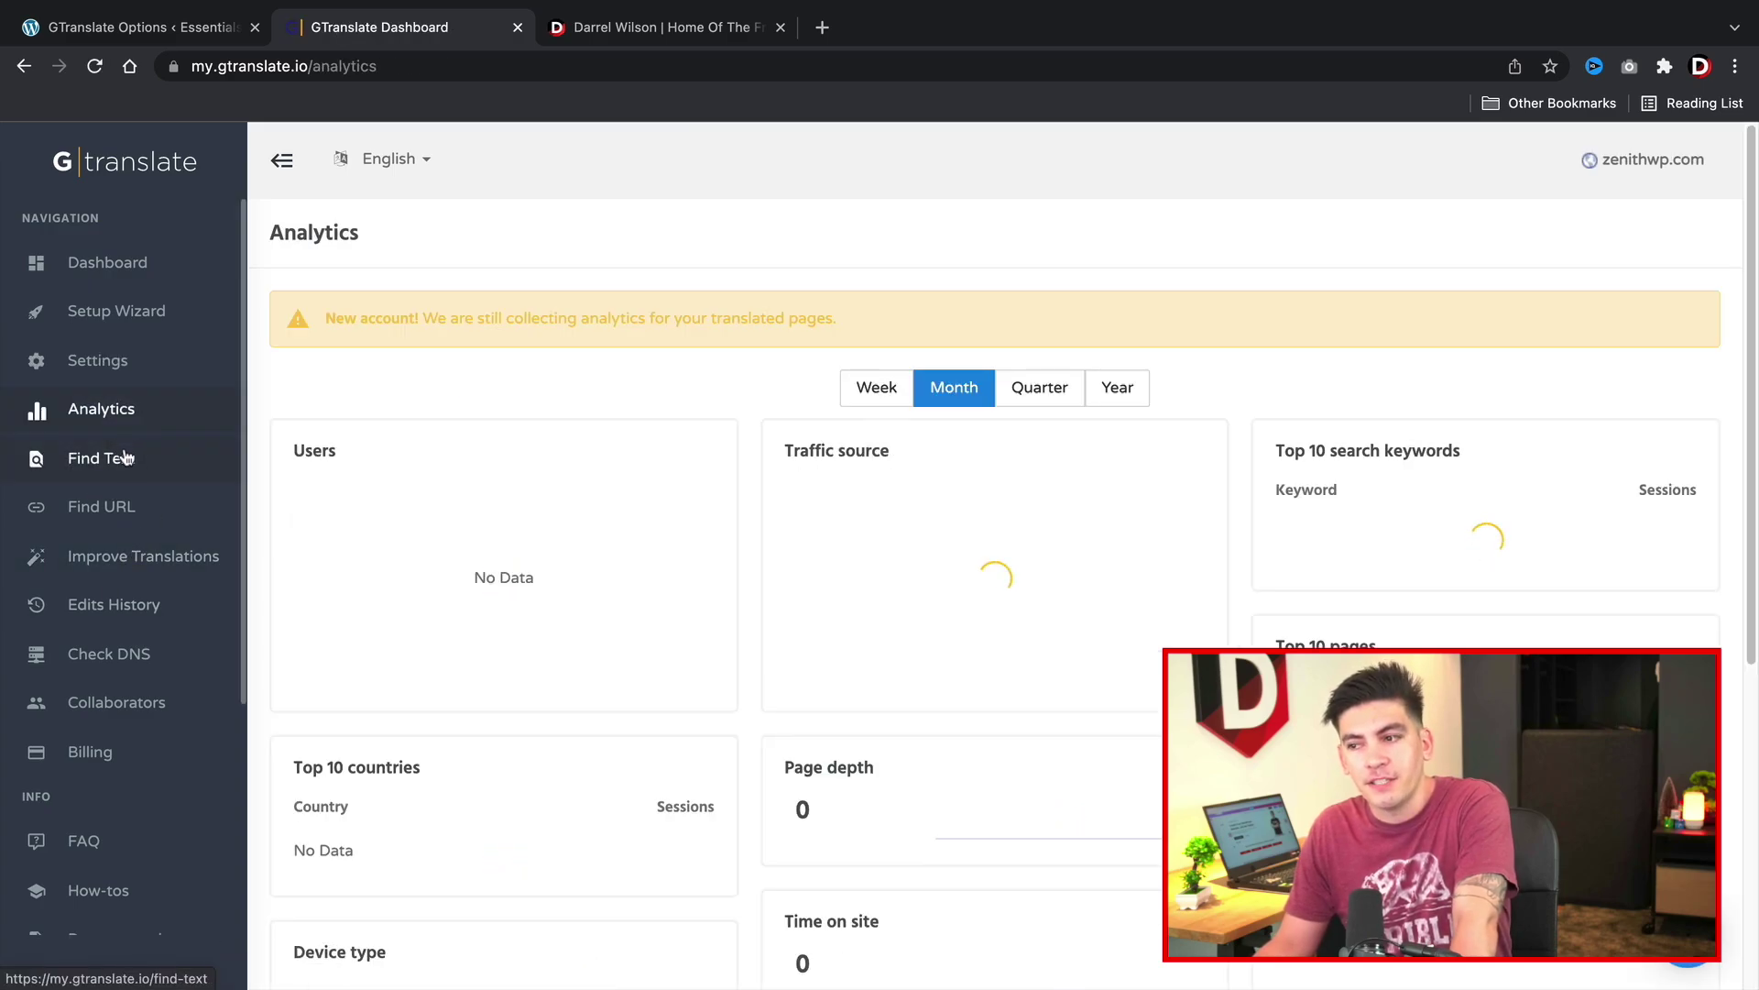
left_click(128, 458)
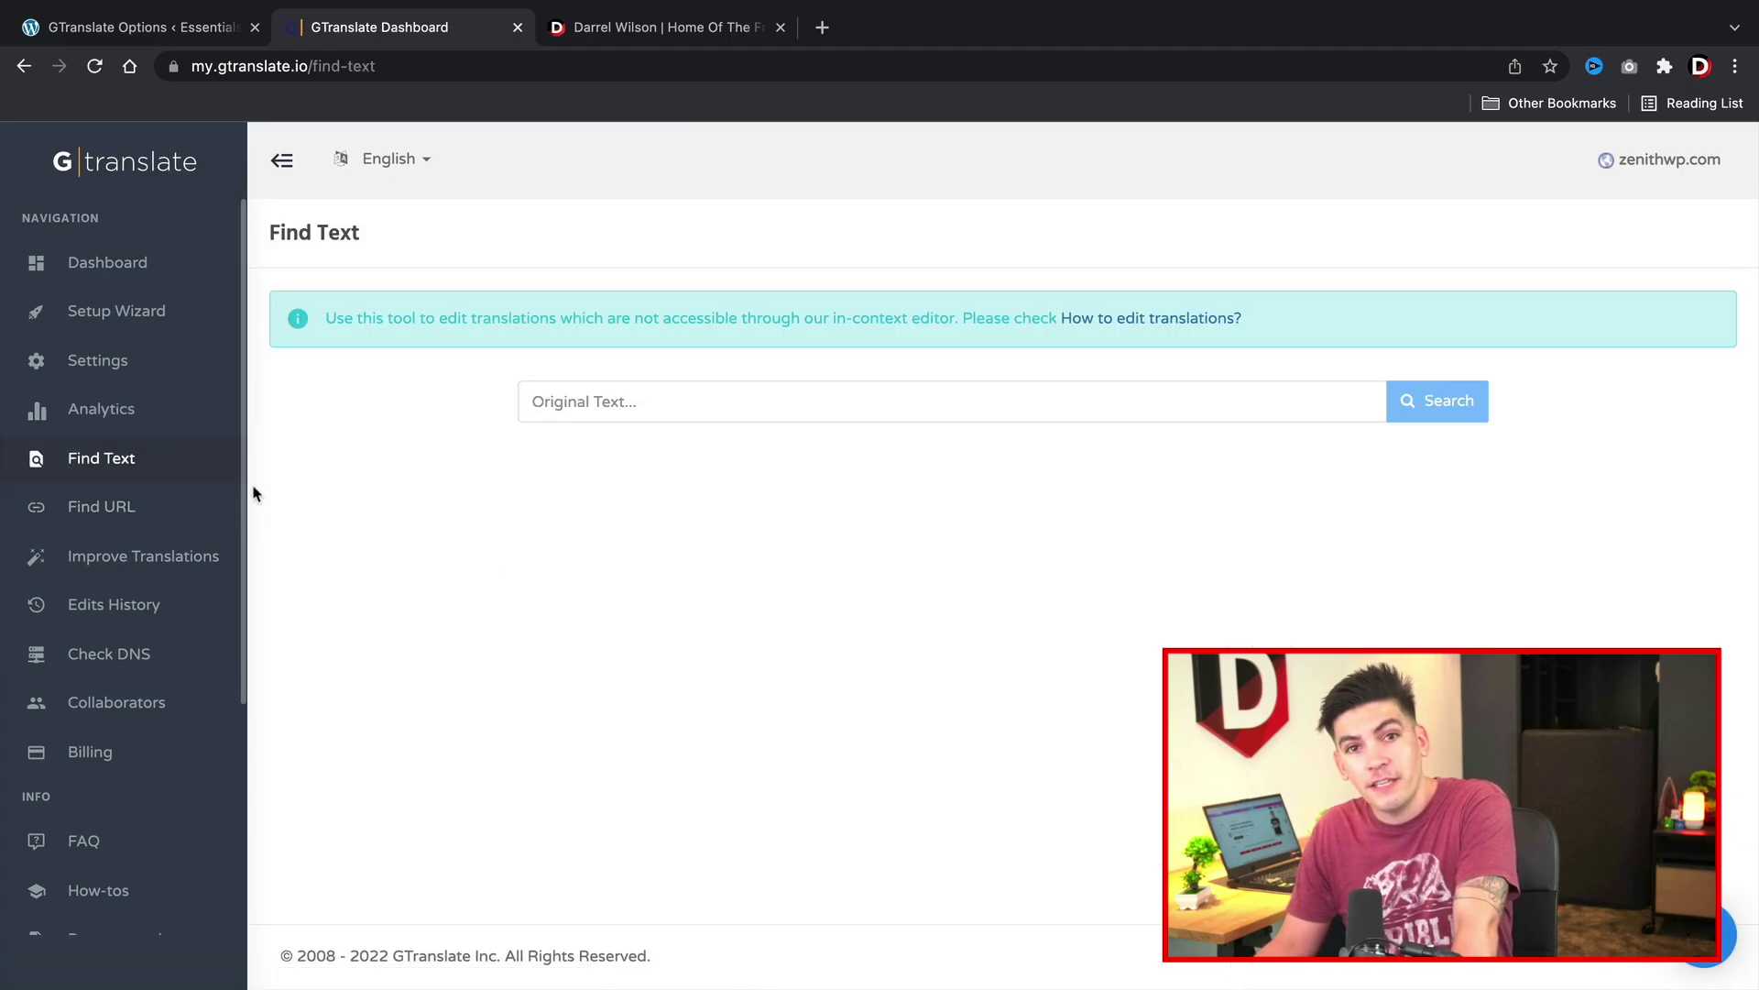
left_click(124, 508)
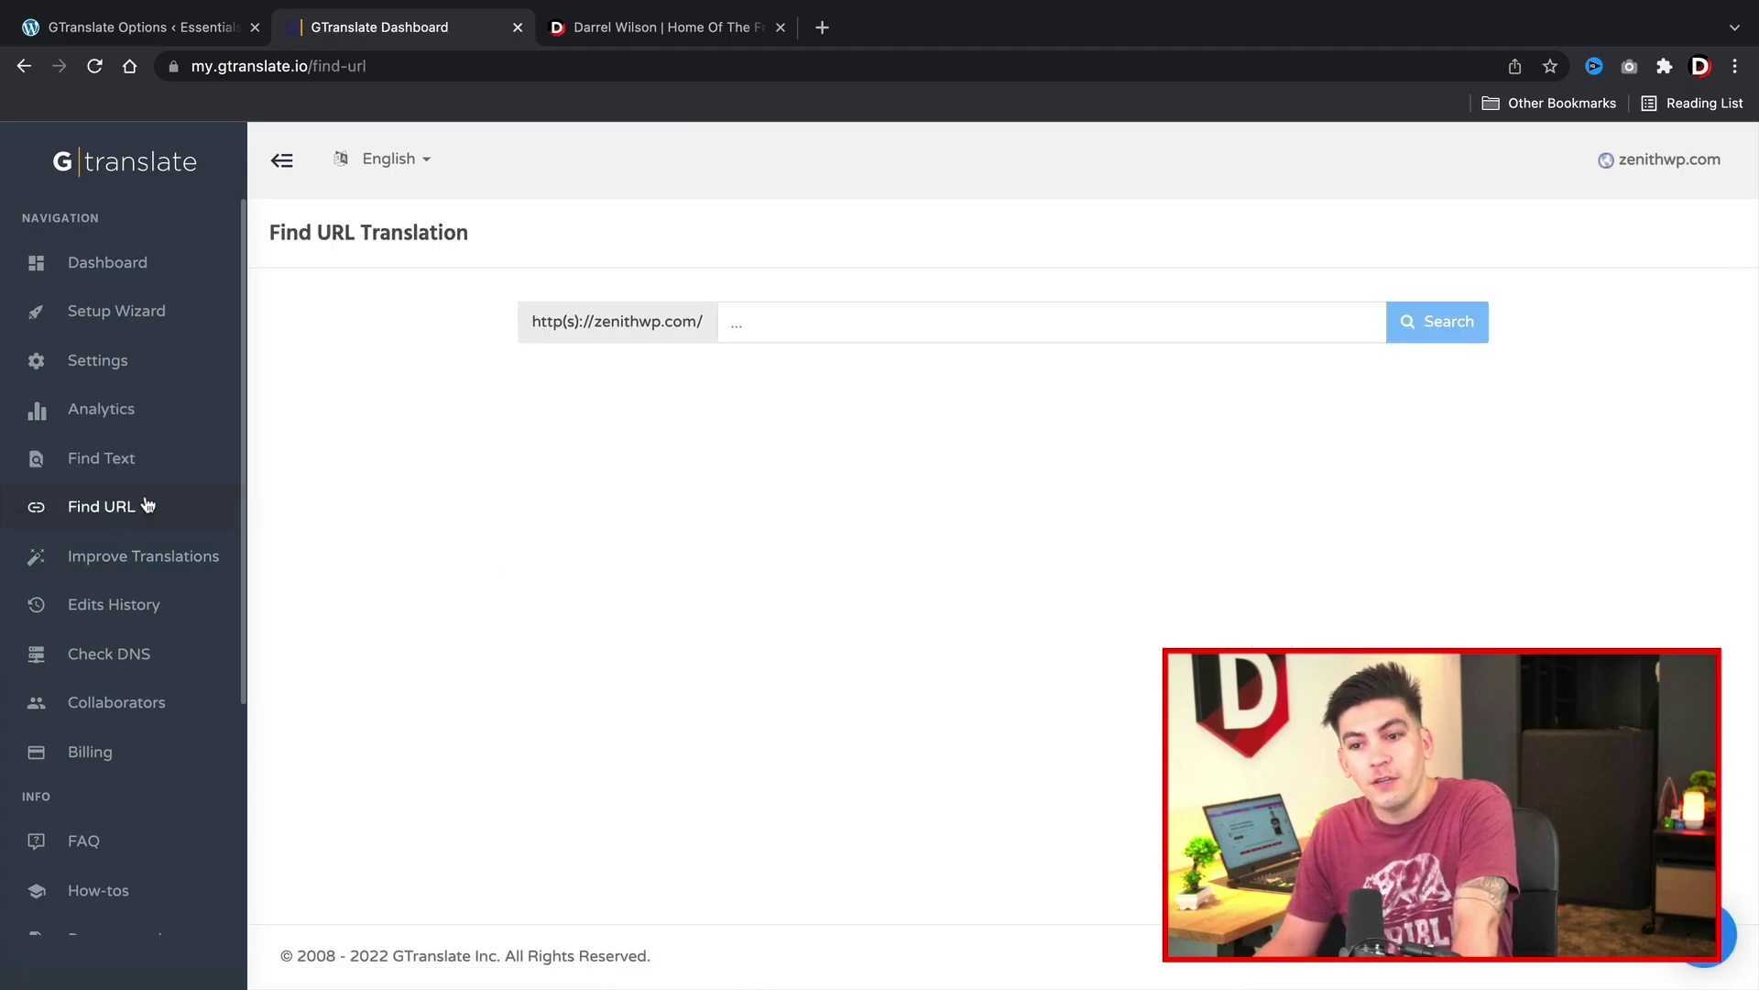
scroll(137, 733, "down", 3)
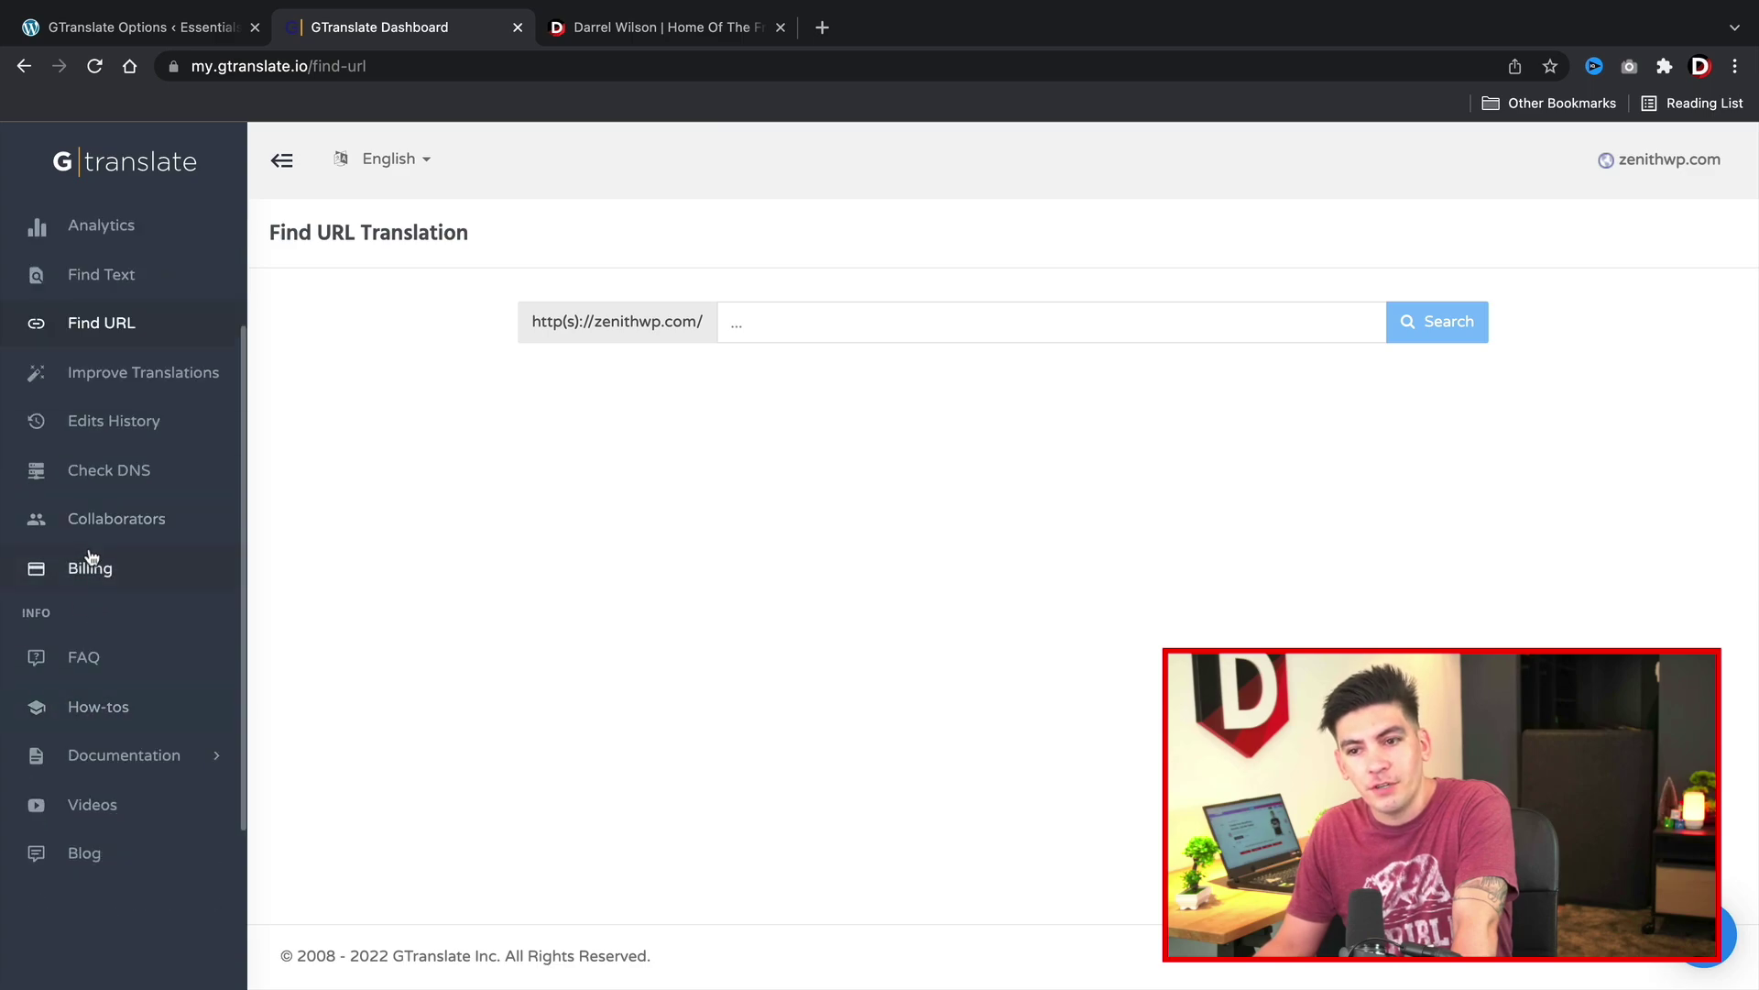
scroll(125, 683, "up", 3)
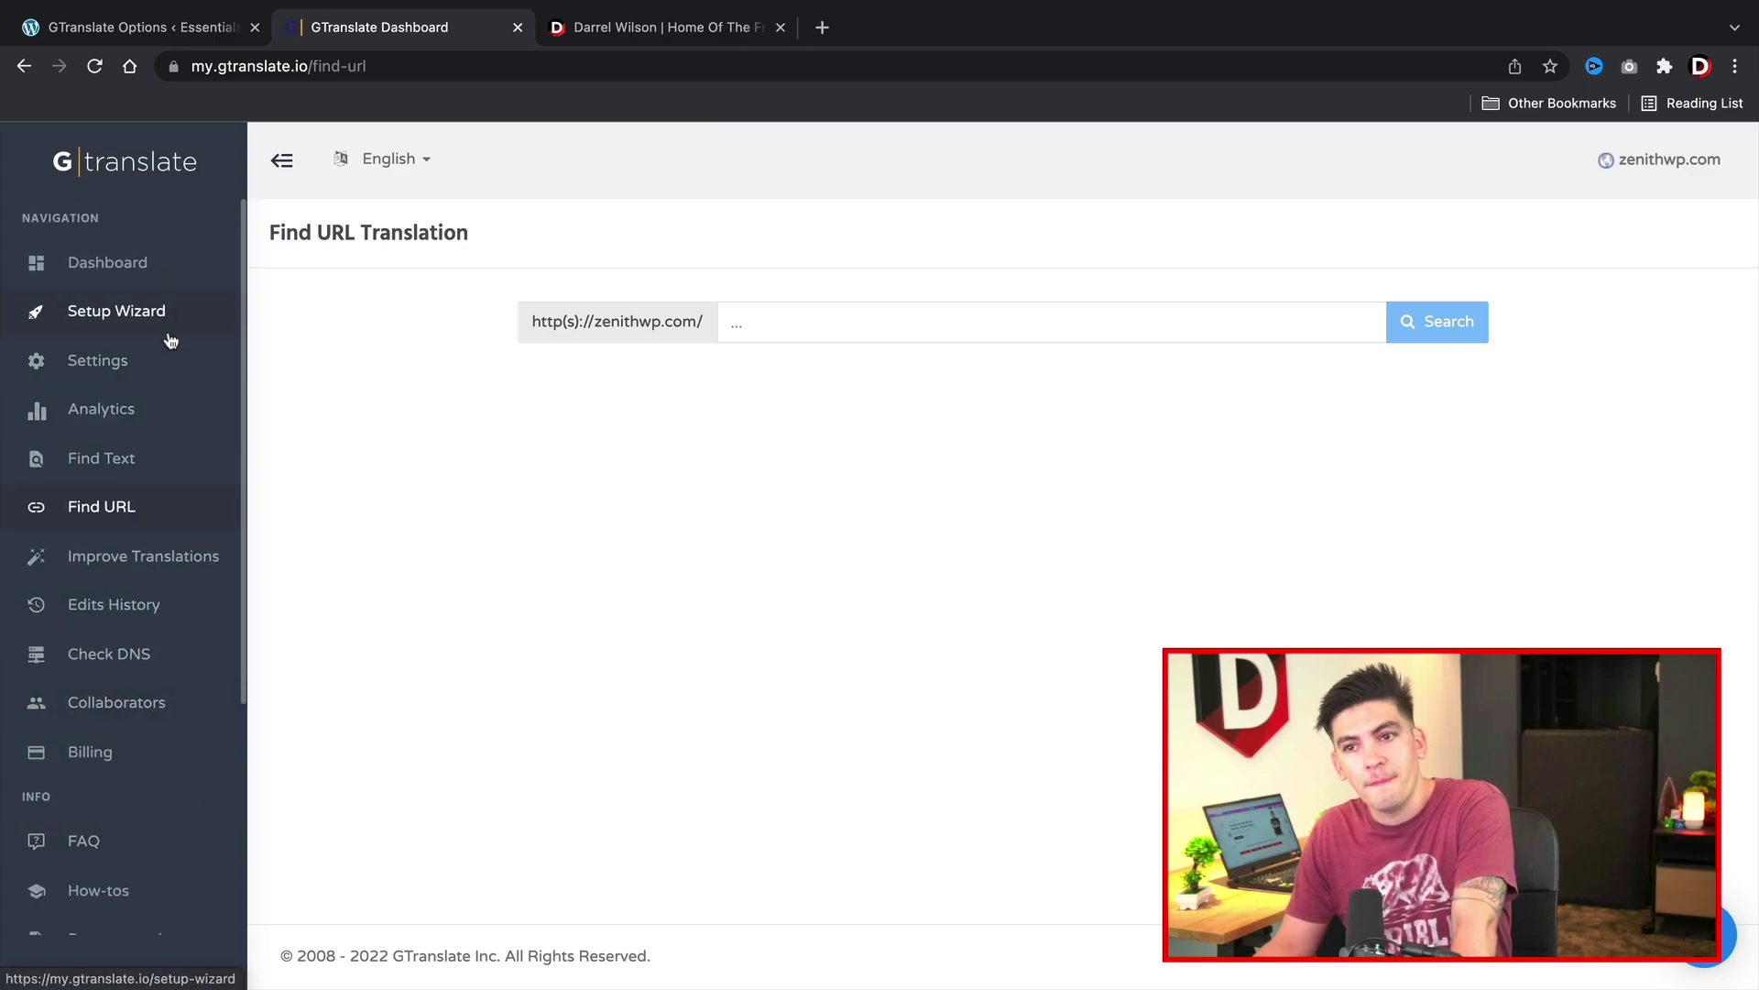
left_click(160, 274)
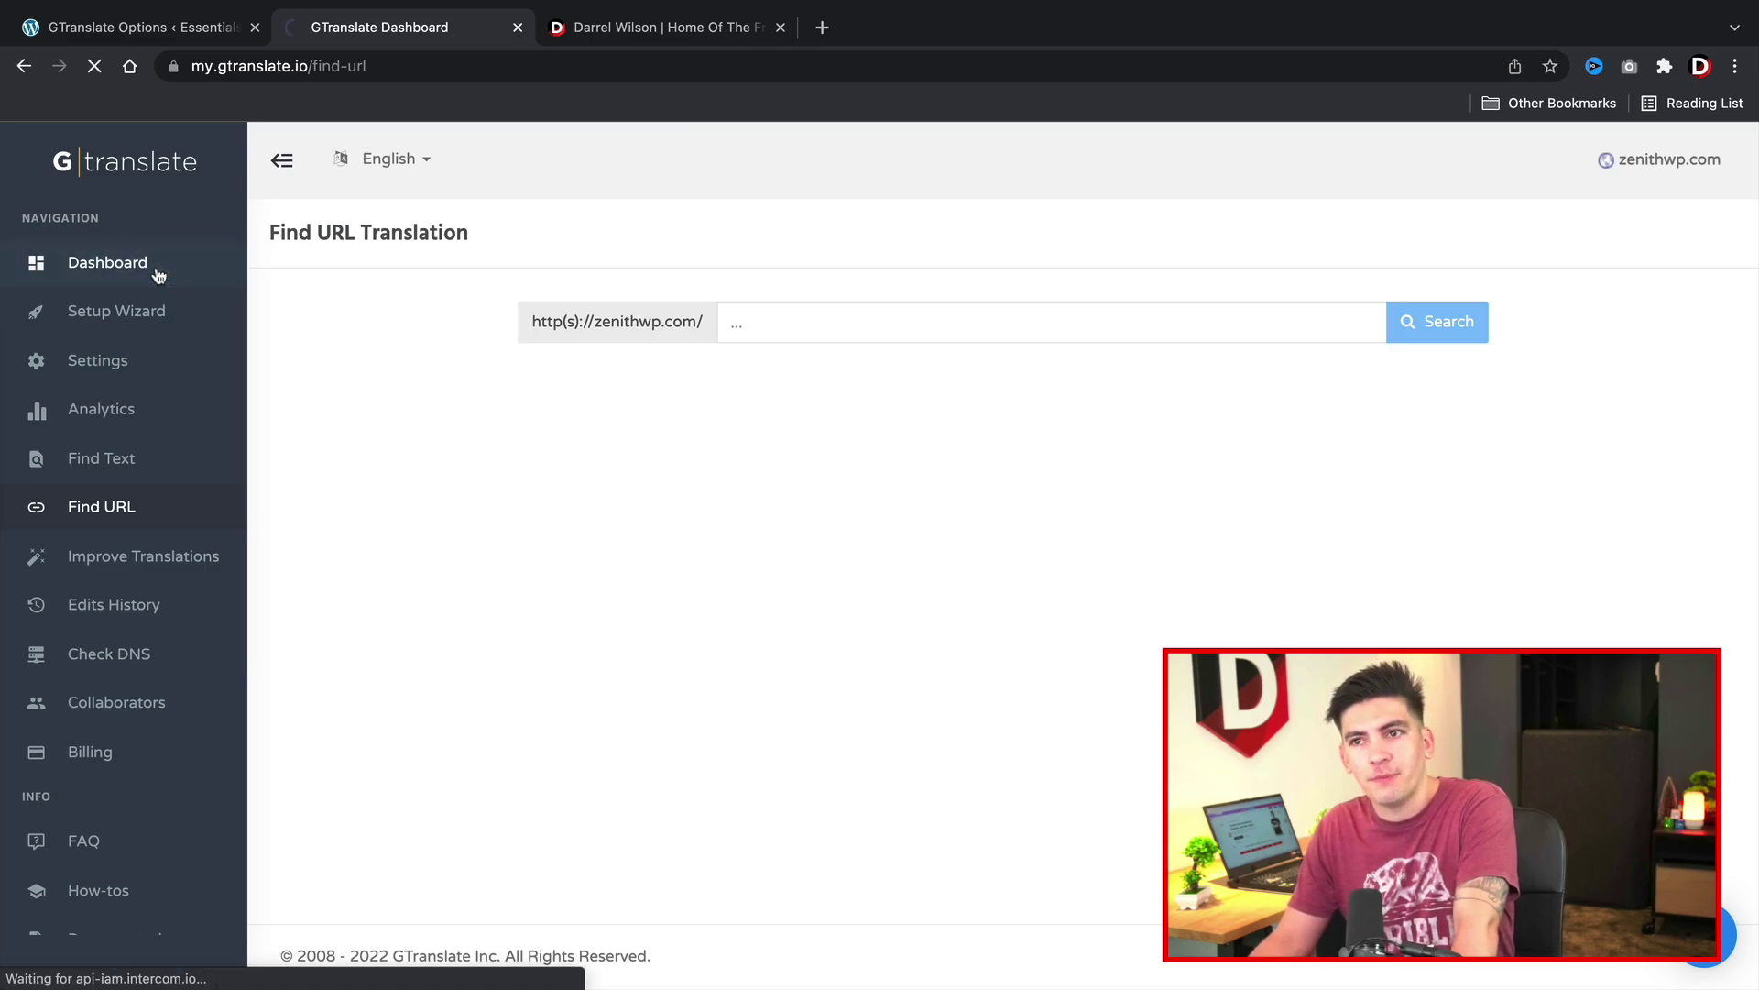
Step: Visit the live zenithwp.com site from WordPress, switch its language to French and check the sub-directory in the page address
left_click(183, 37)
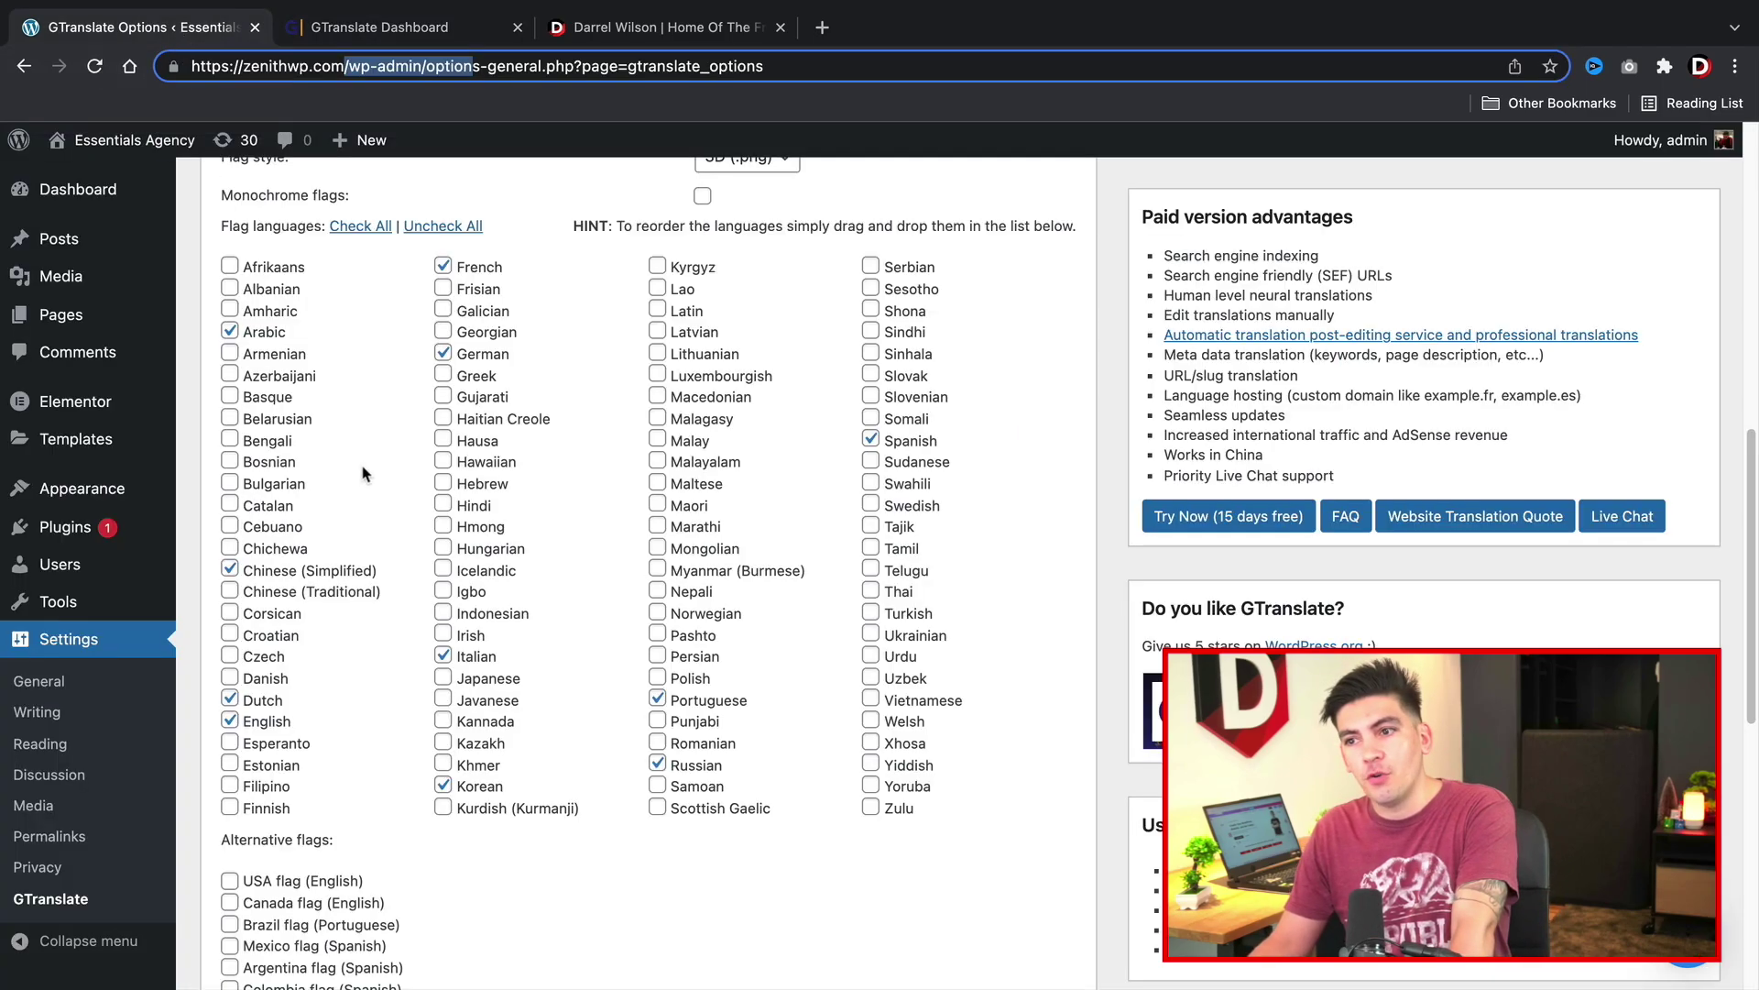
mouse_move(119, 142)
left_click(110, 180)
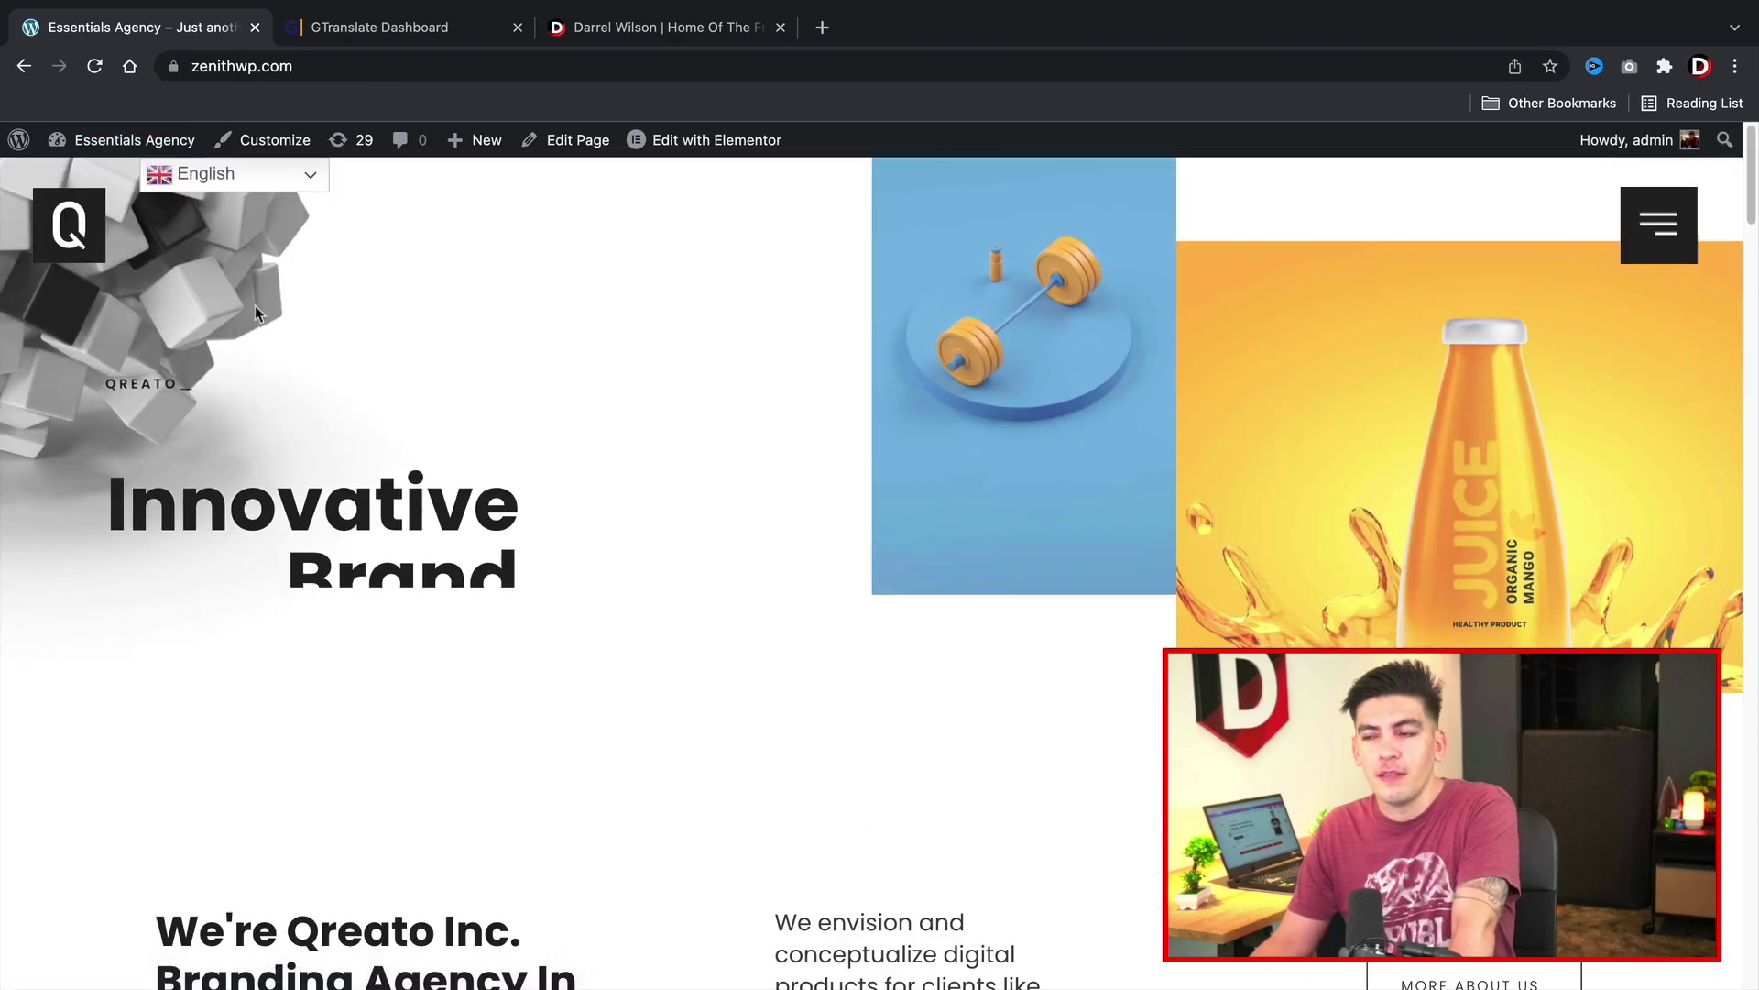
left_click(306, 186)
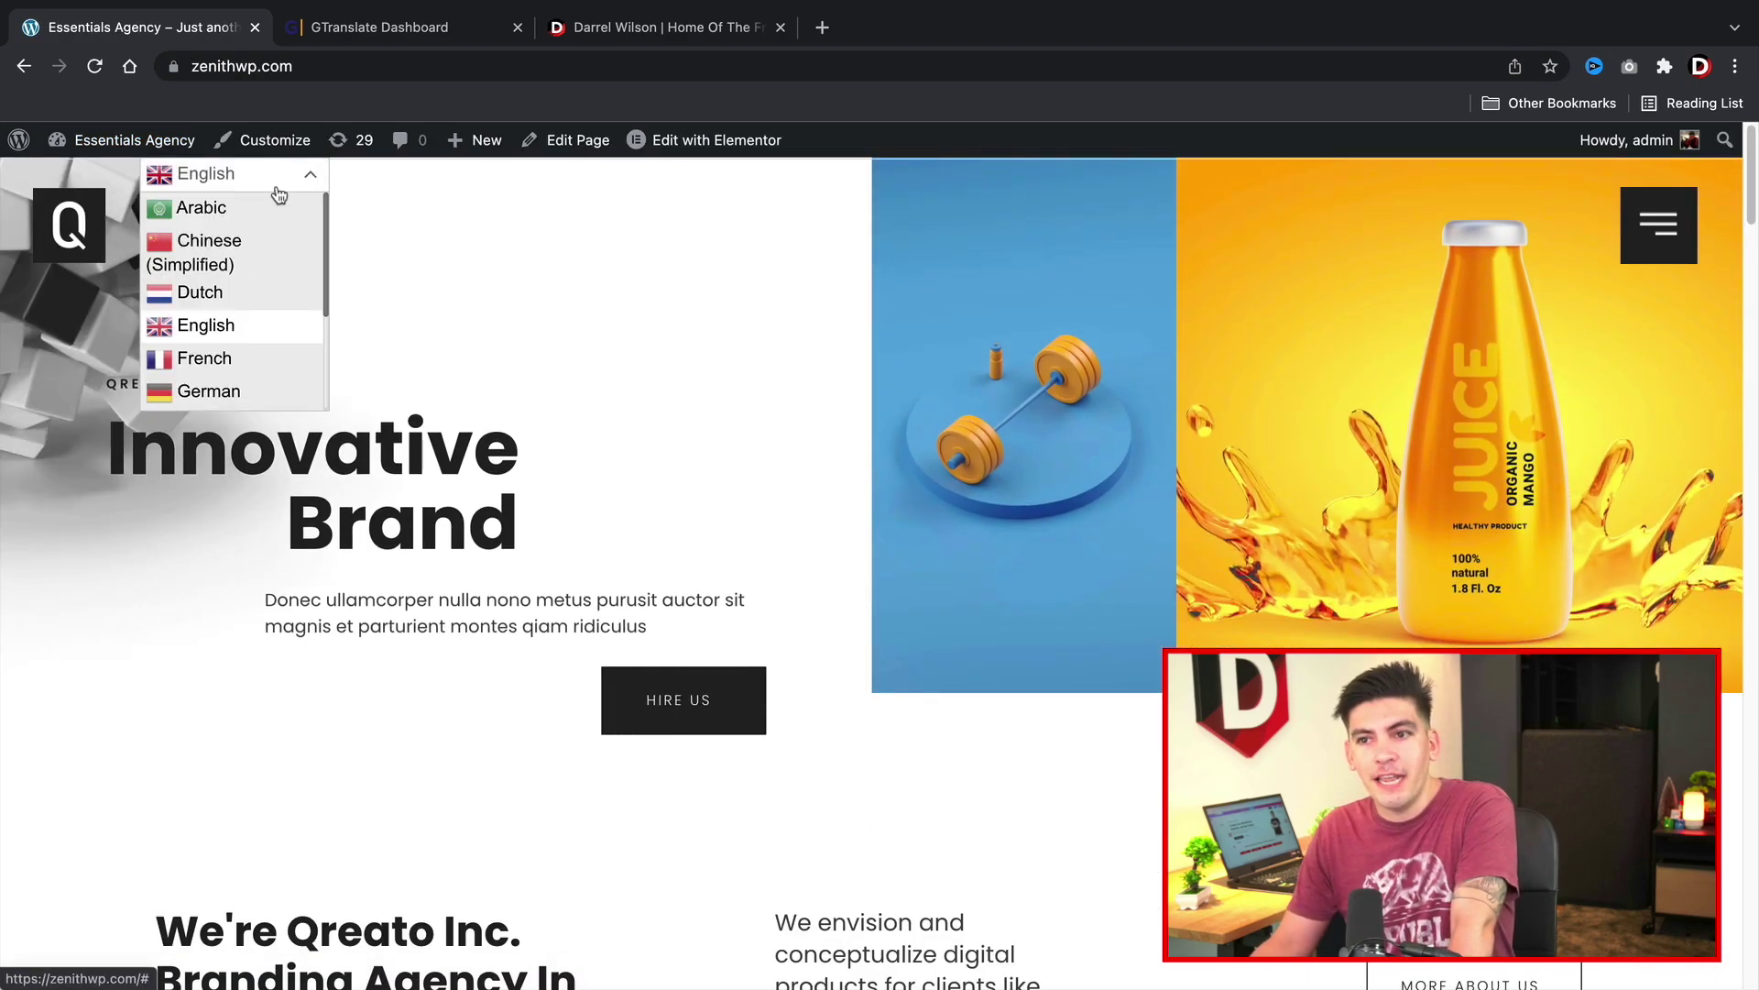
left_click(226, 364)
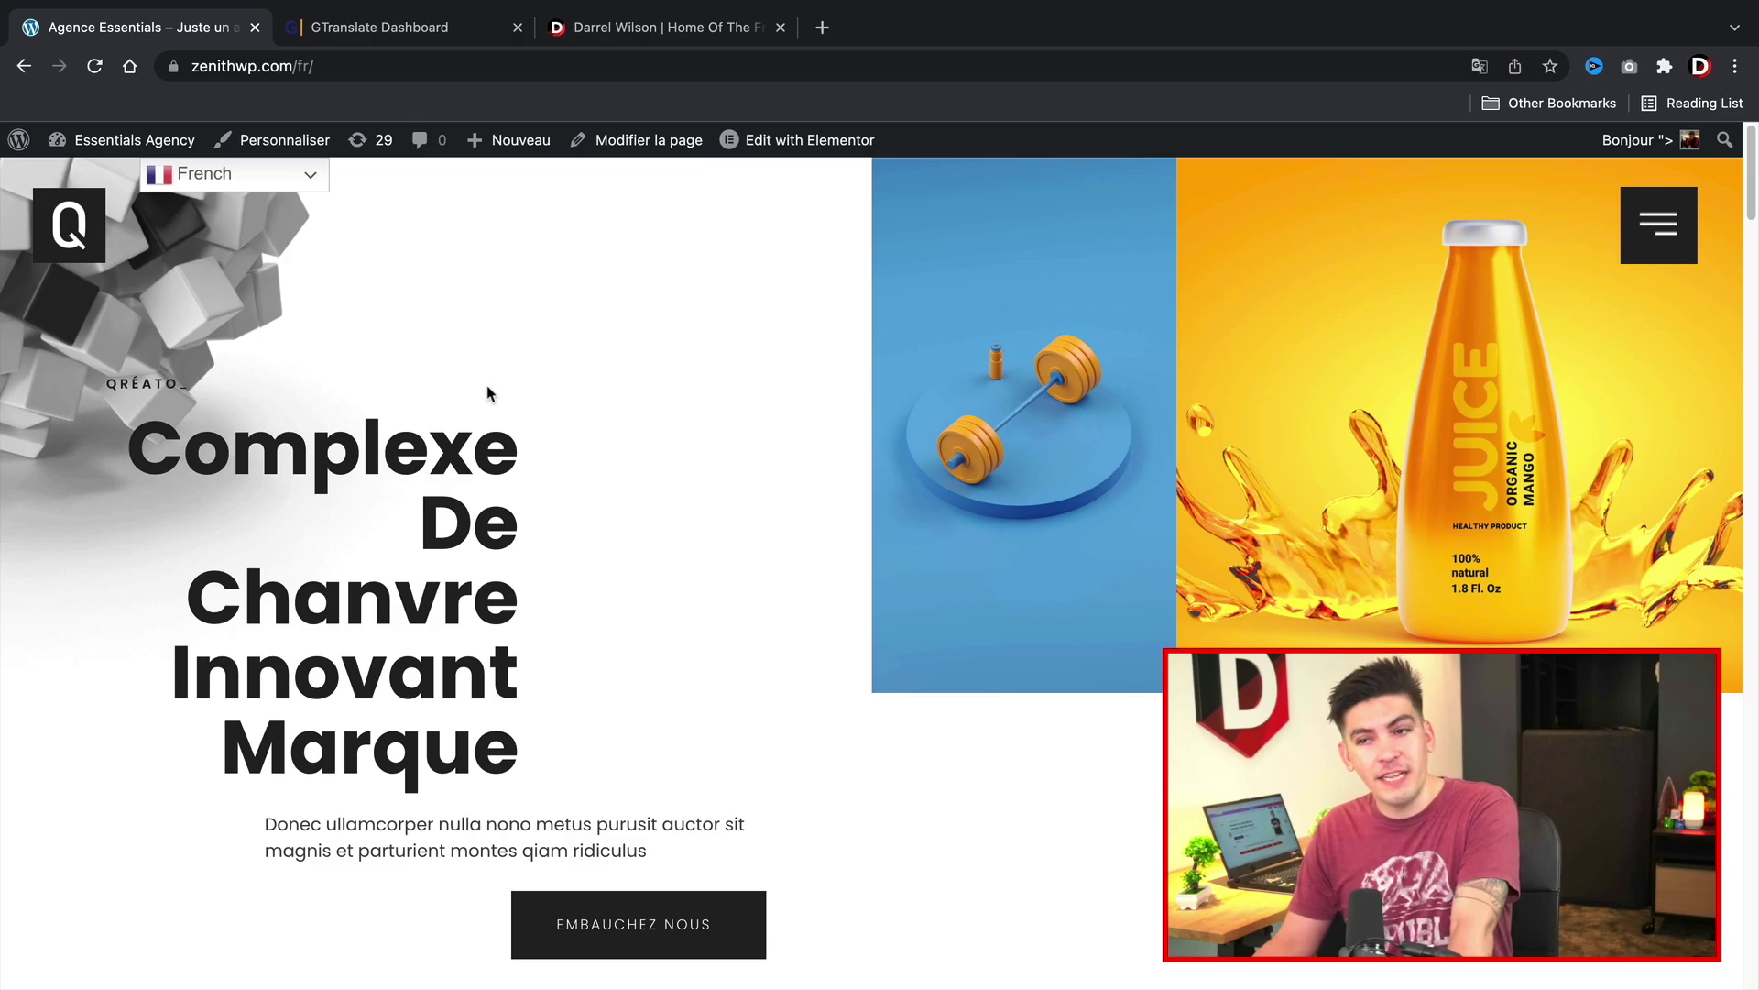
left_click(300, 72)
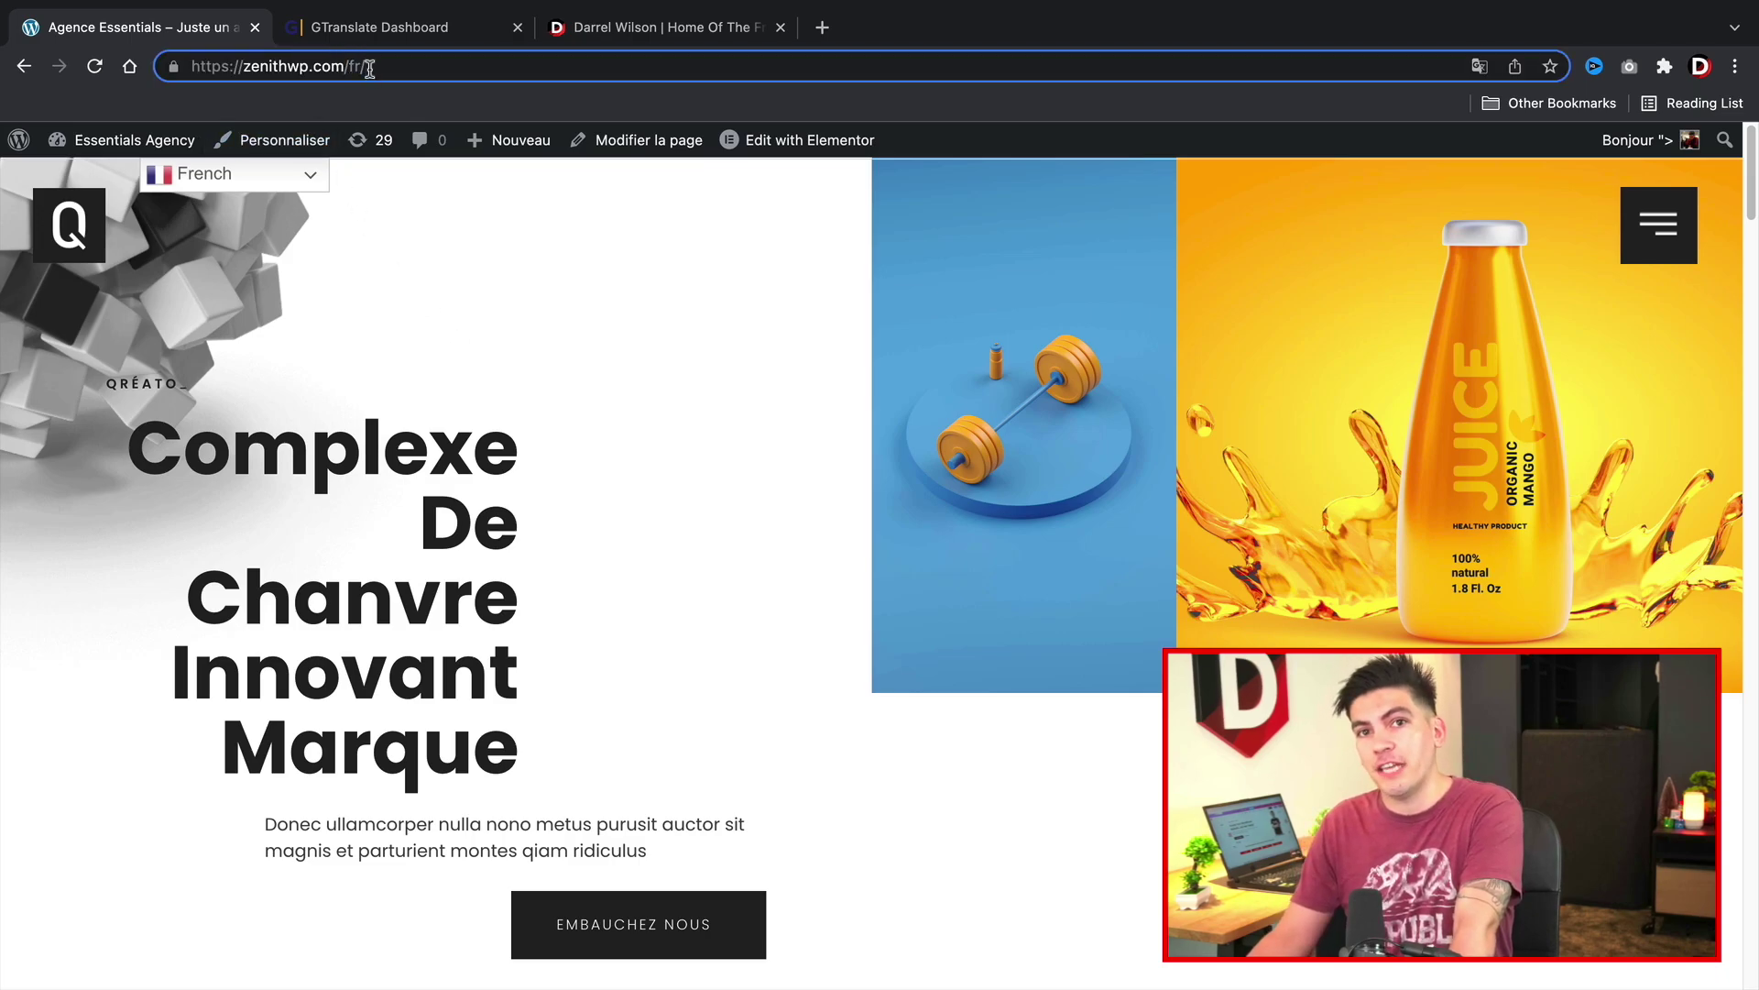
Step: Switch the site's language to German, check the language sub-directory in its address and return to the GTranslate dashboard
left_click(291, 184)
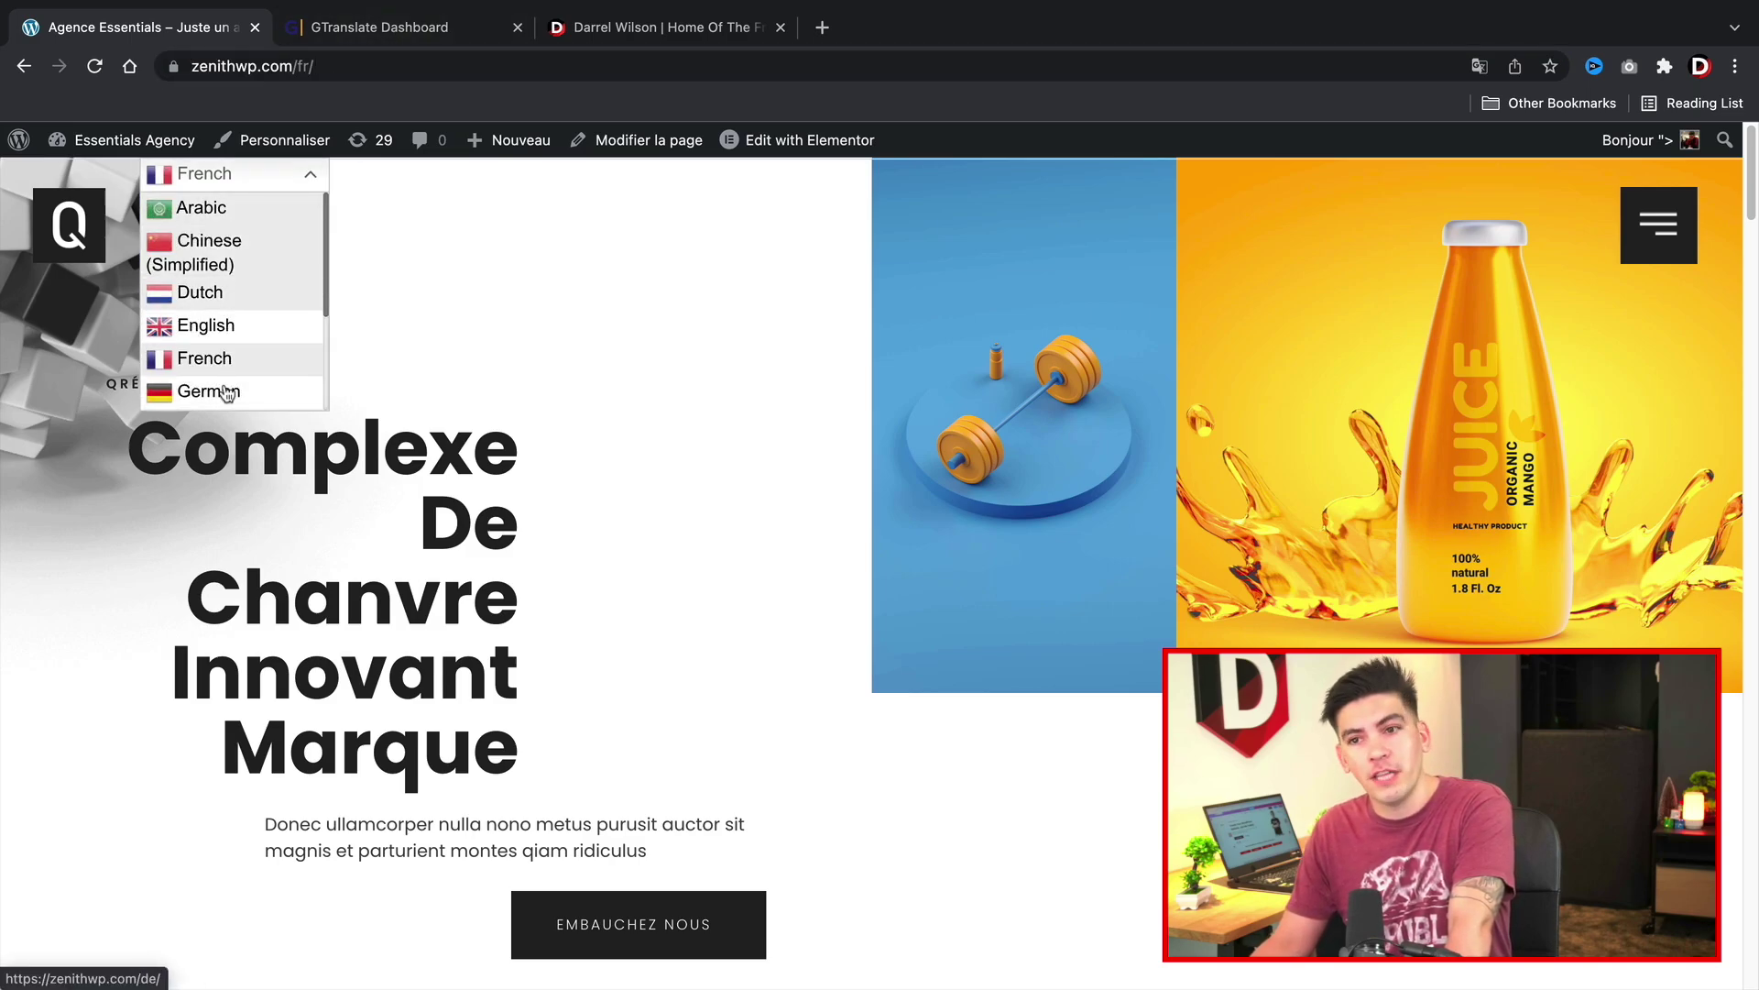
left_click(229, 392)
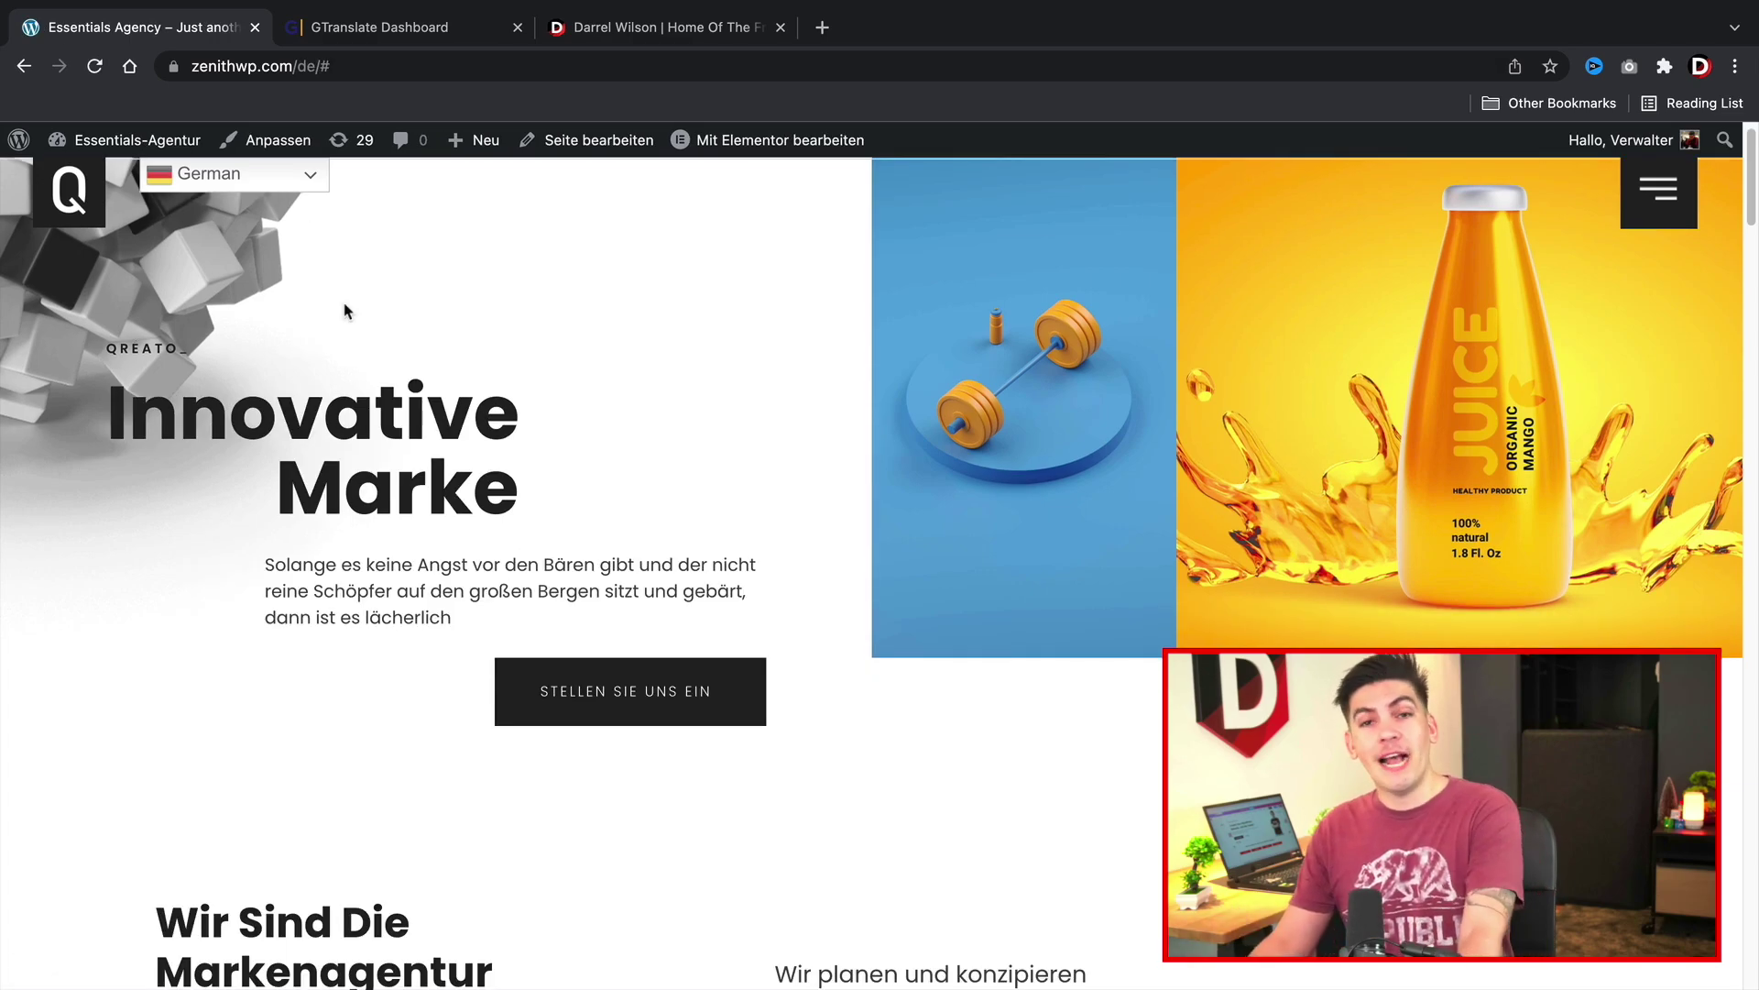
left_click_drag(294, 66, 342, 66)
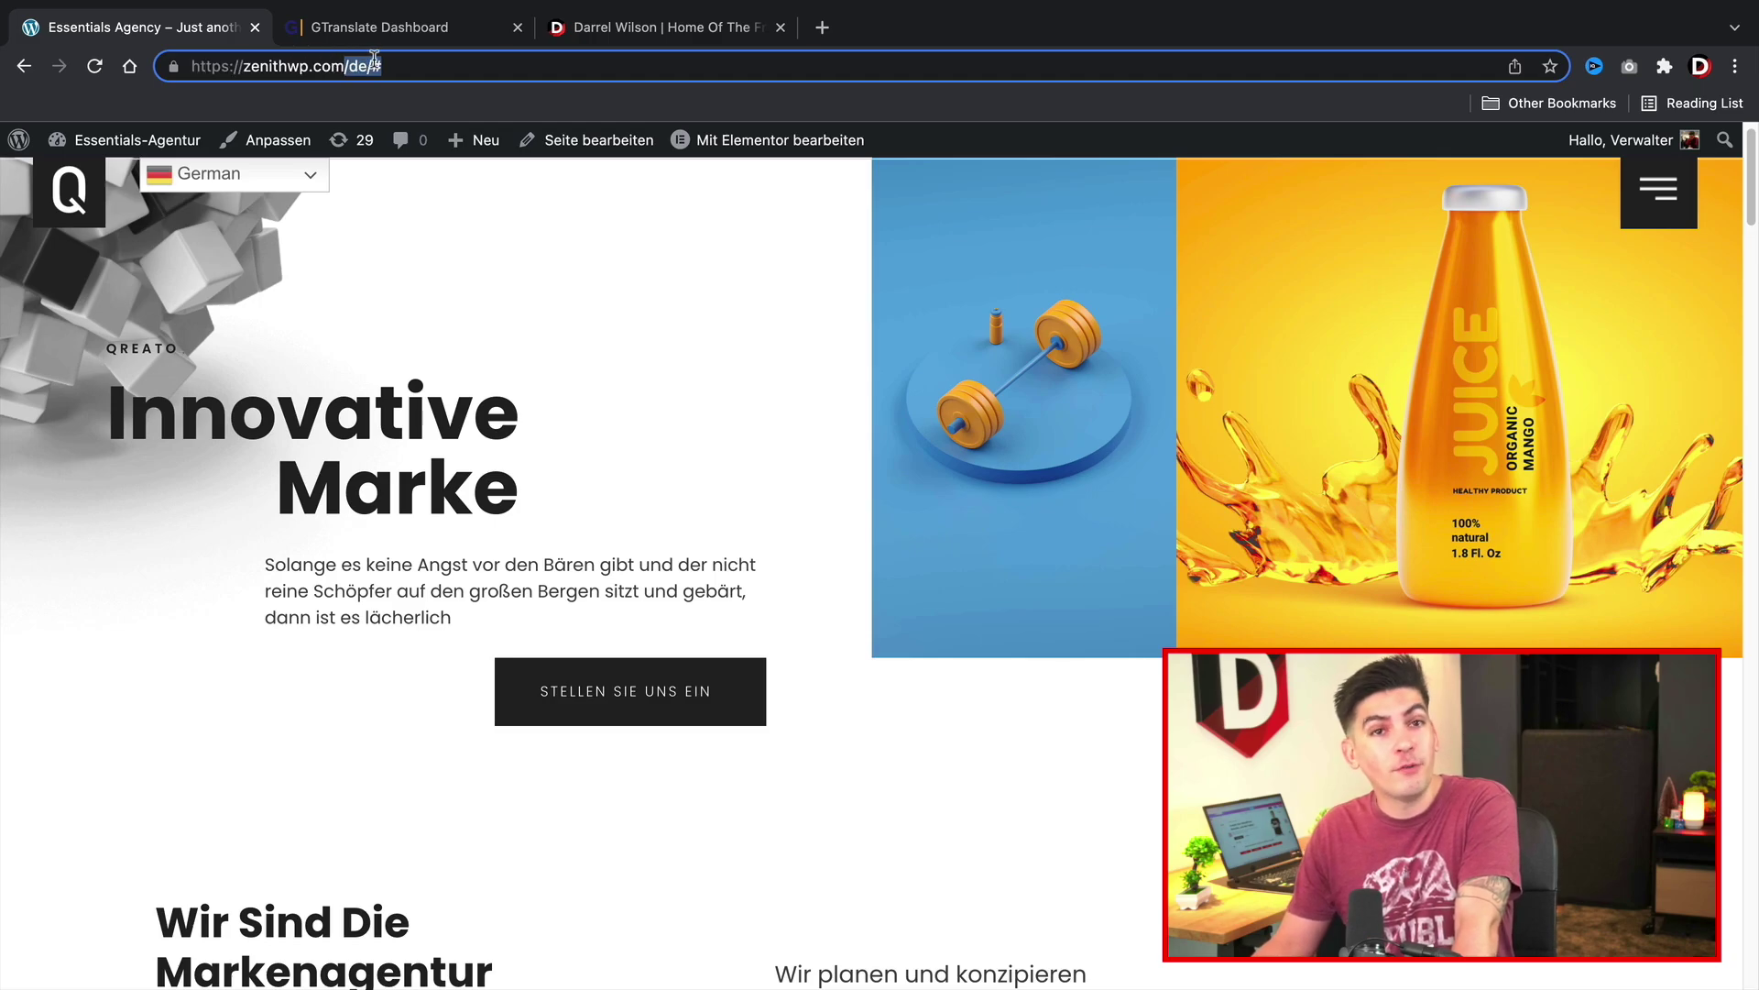
left_click(401, 30)
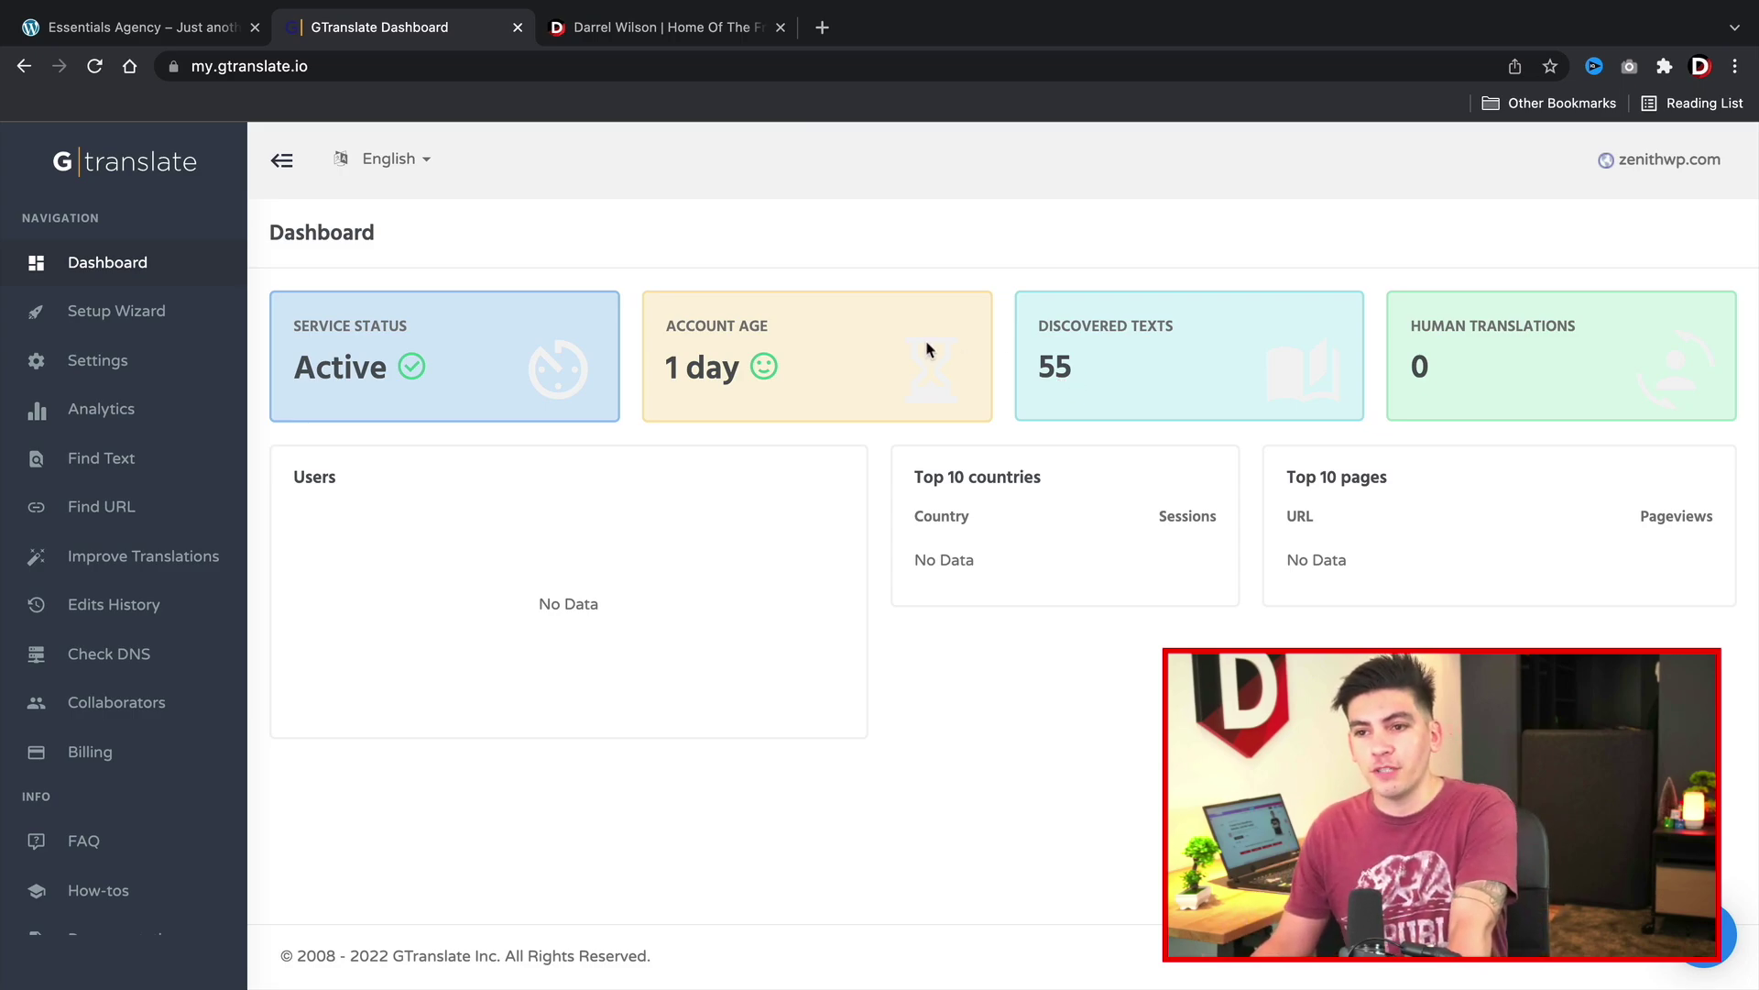
Step: Reload the Spanish version of darrelwilson.com, open its designs page and inspect the translated page slug in the address
left_click(94, 67)
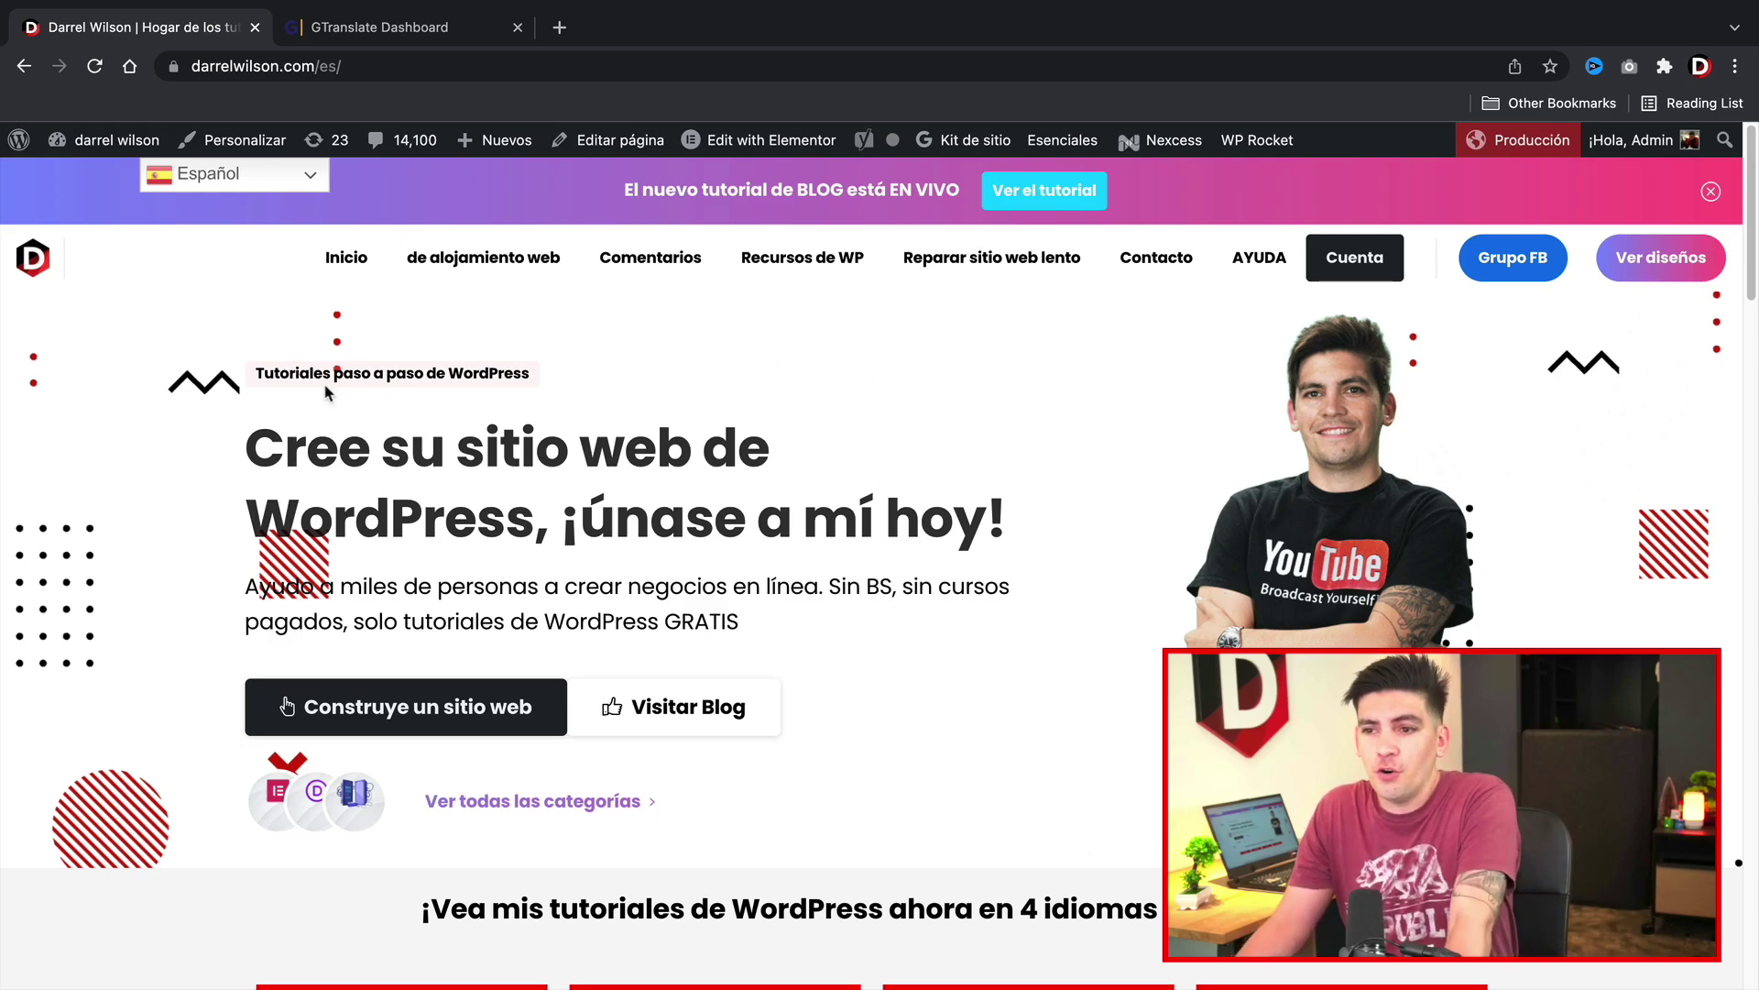
left_click(1651, 259)
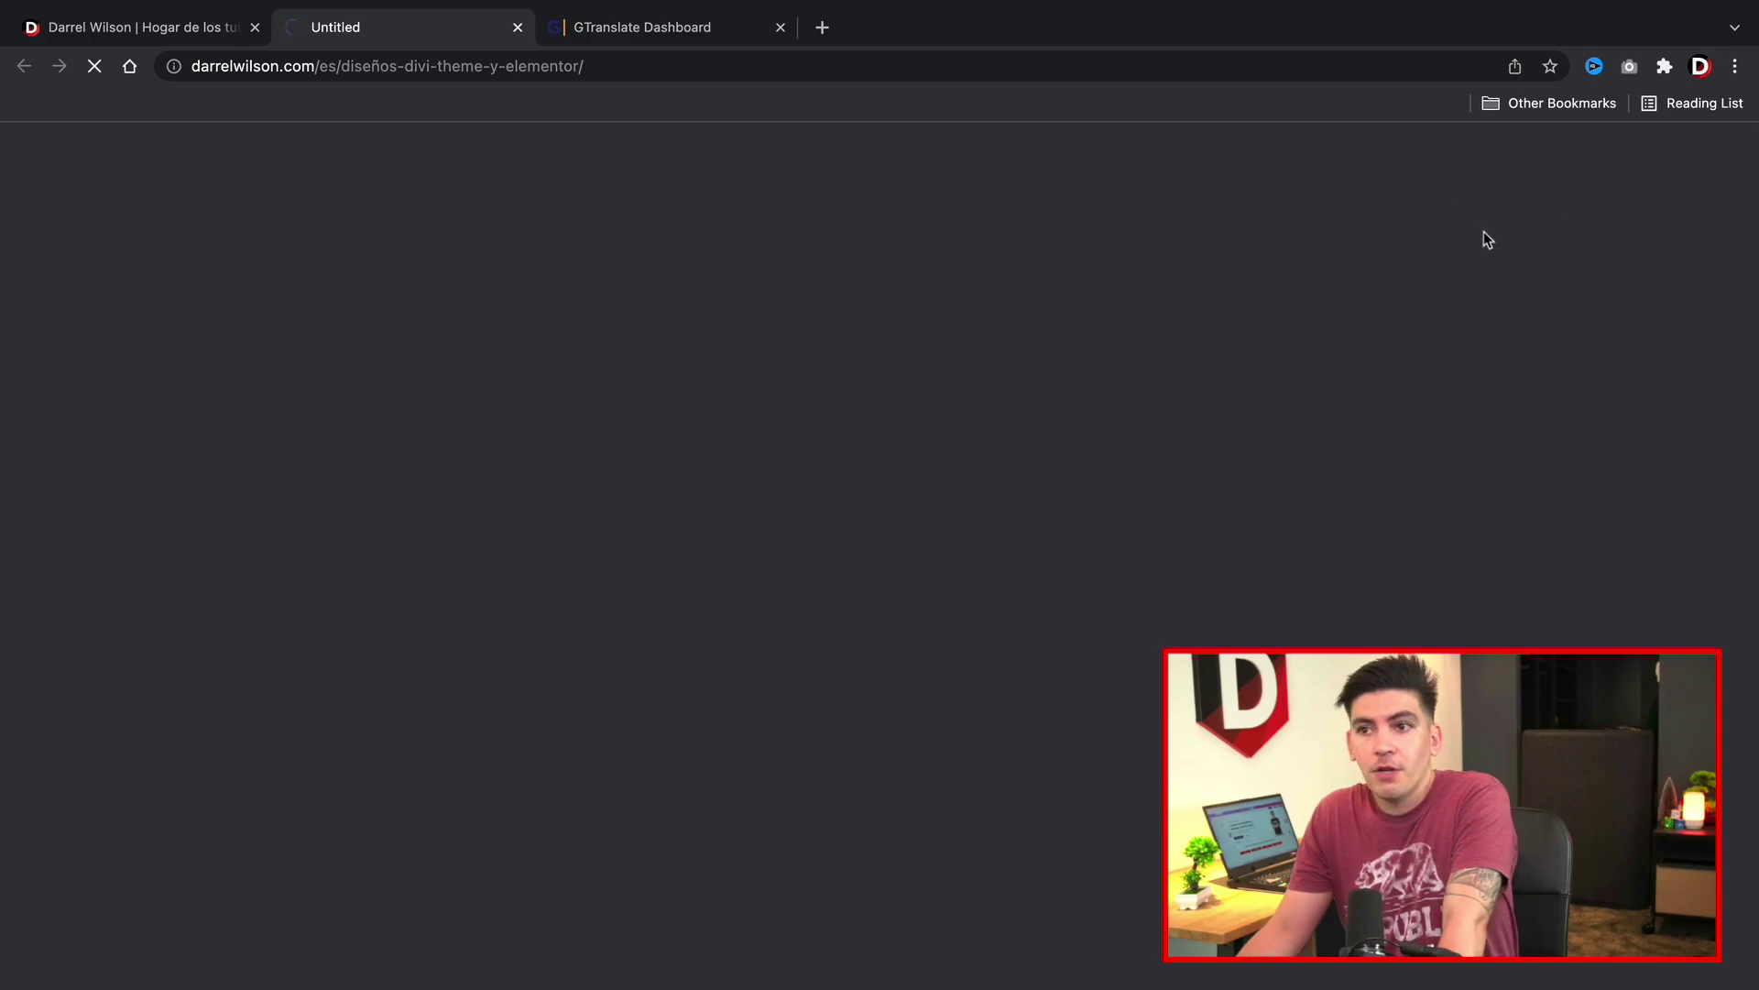
left_click_drag(332, 66, 433, 66)
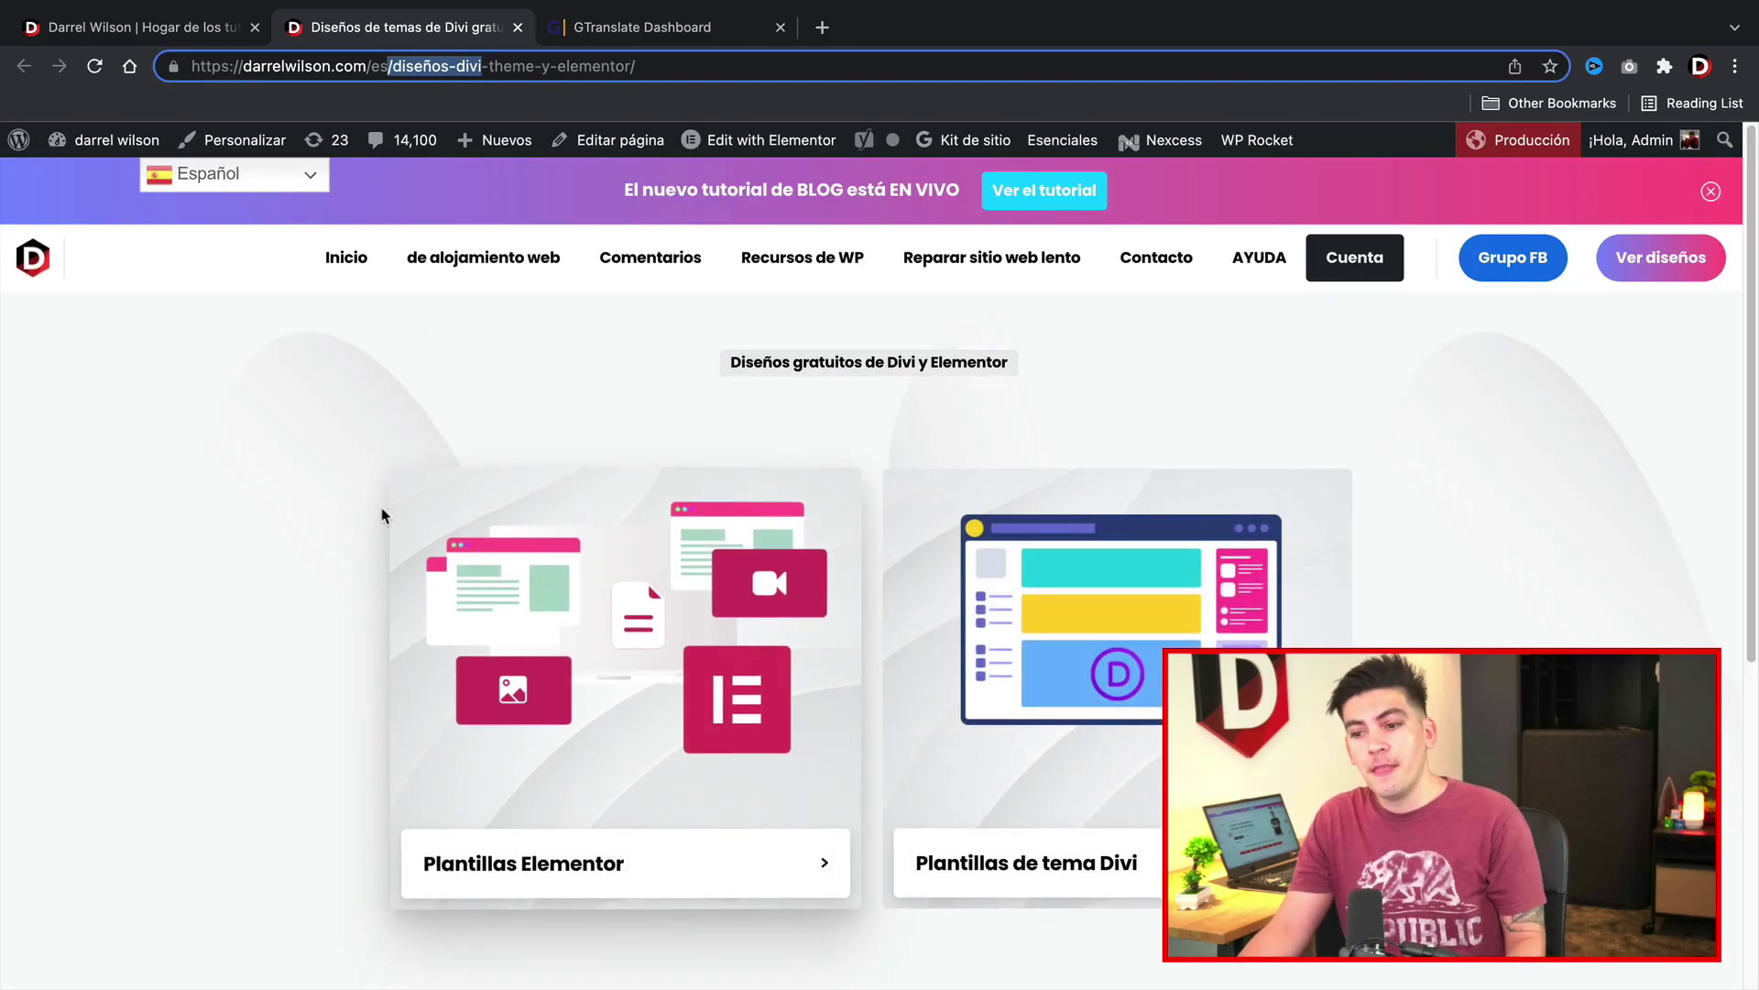
Step: Examine the Spanish Elementor templates page and its translated product listings, and go back to the site's home page
scroll(382, 508, "down", 1)
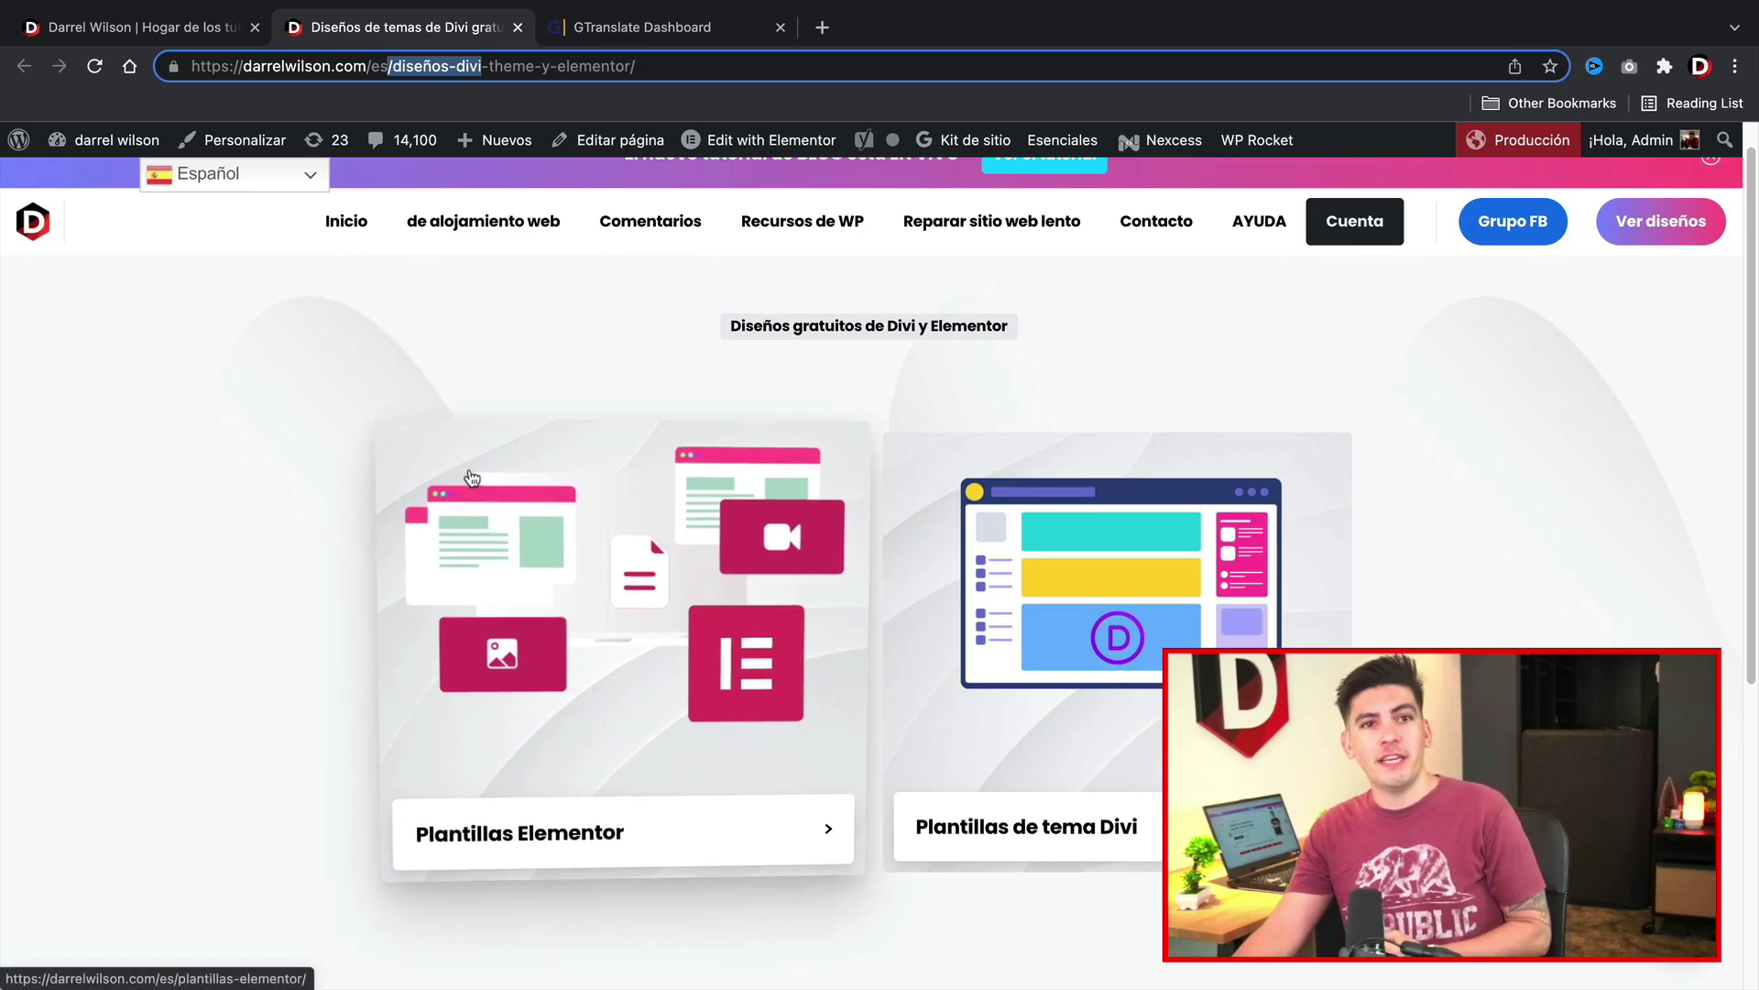
scroll(487, 564, "down", 3)
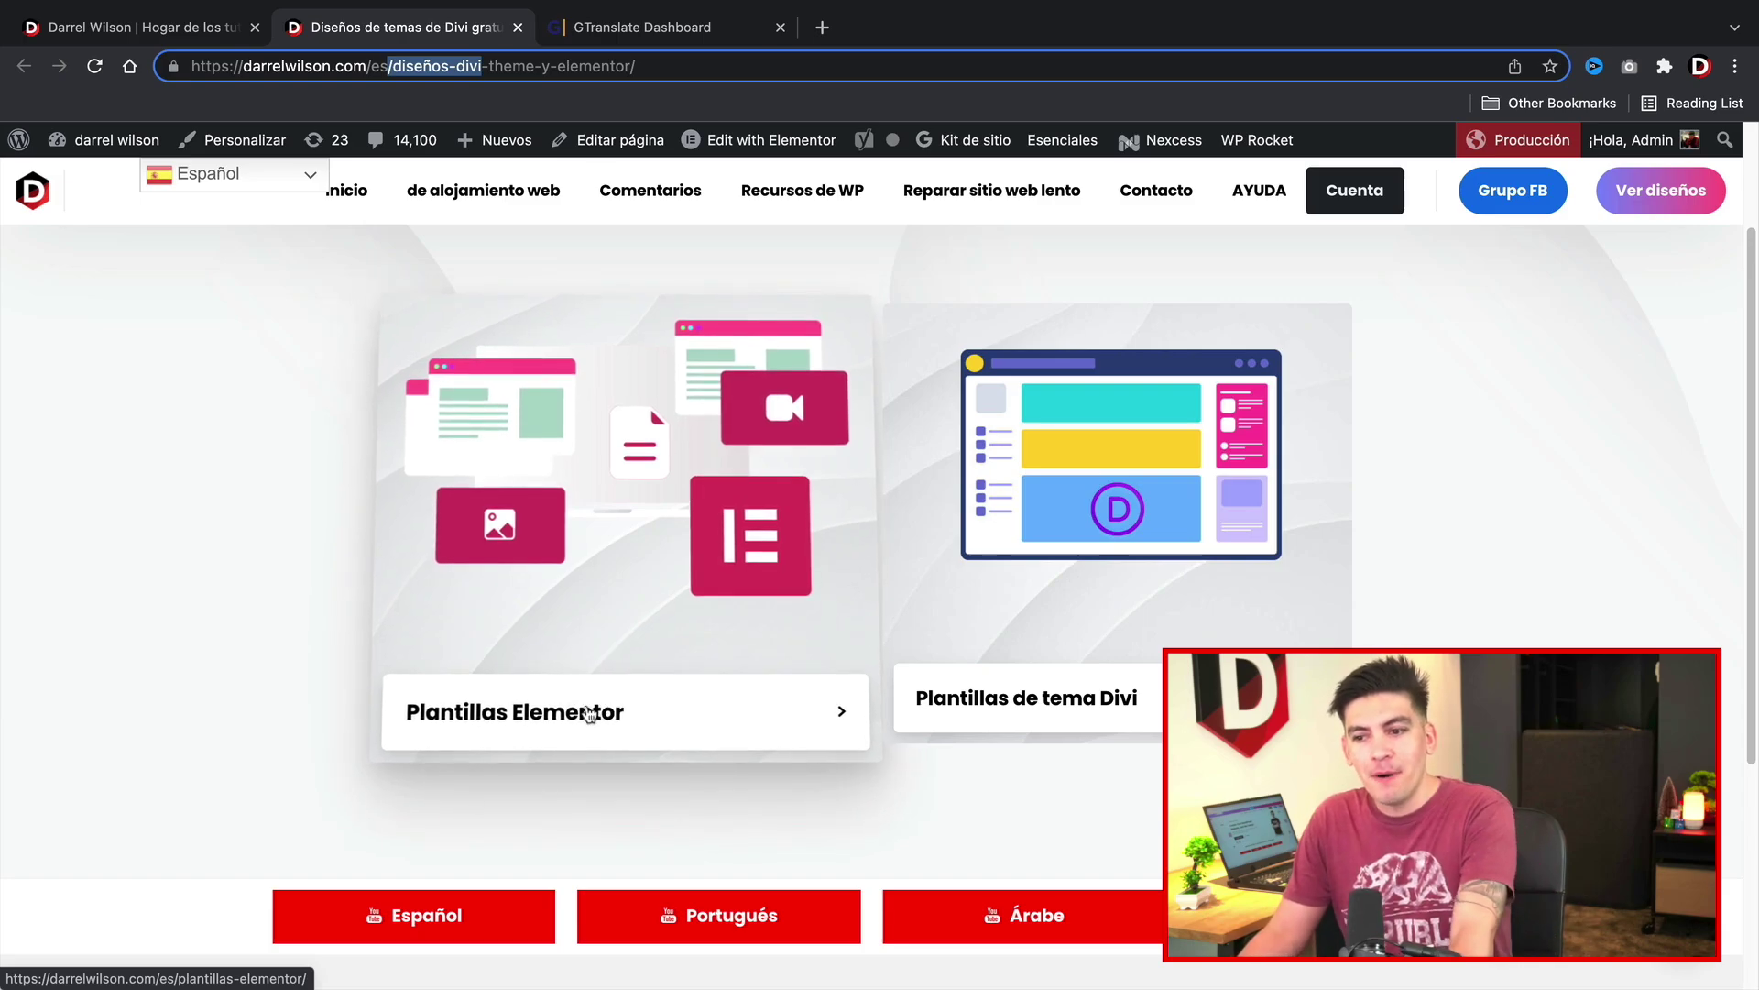
left_click(509, 724)
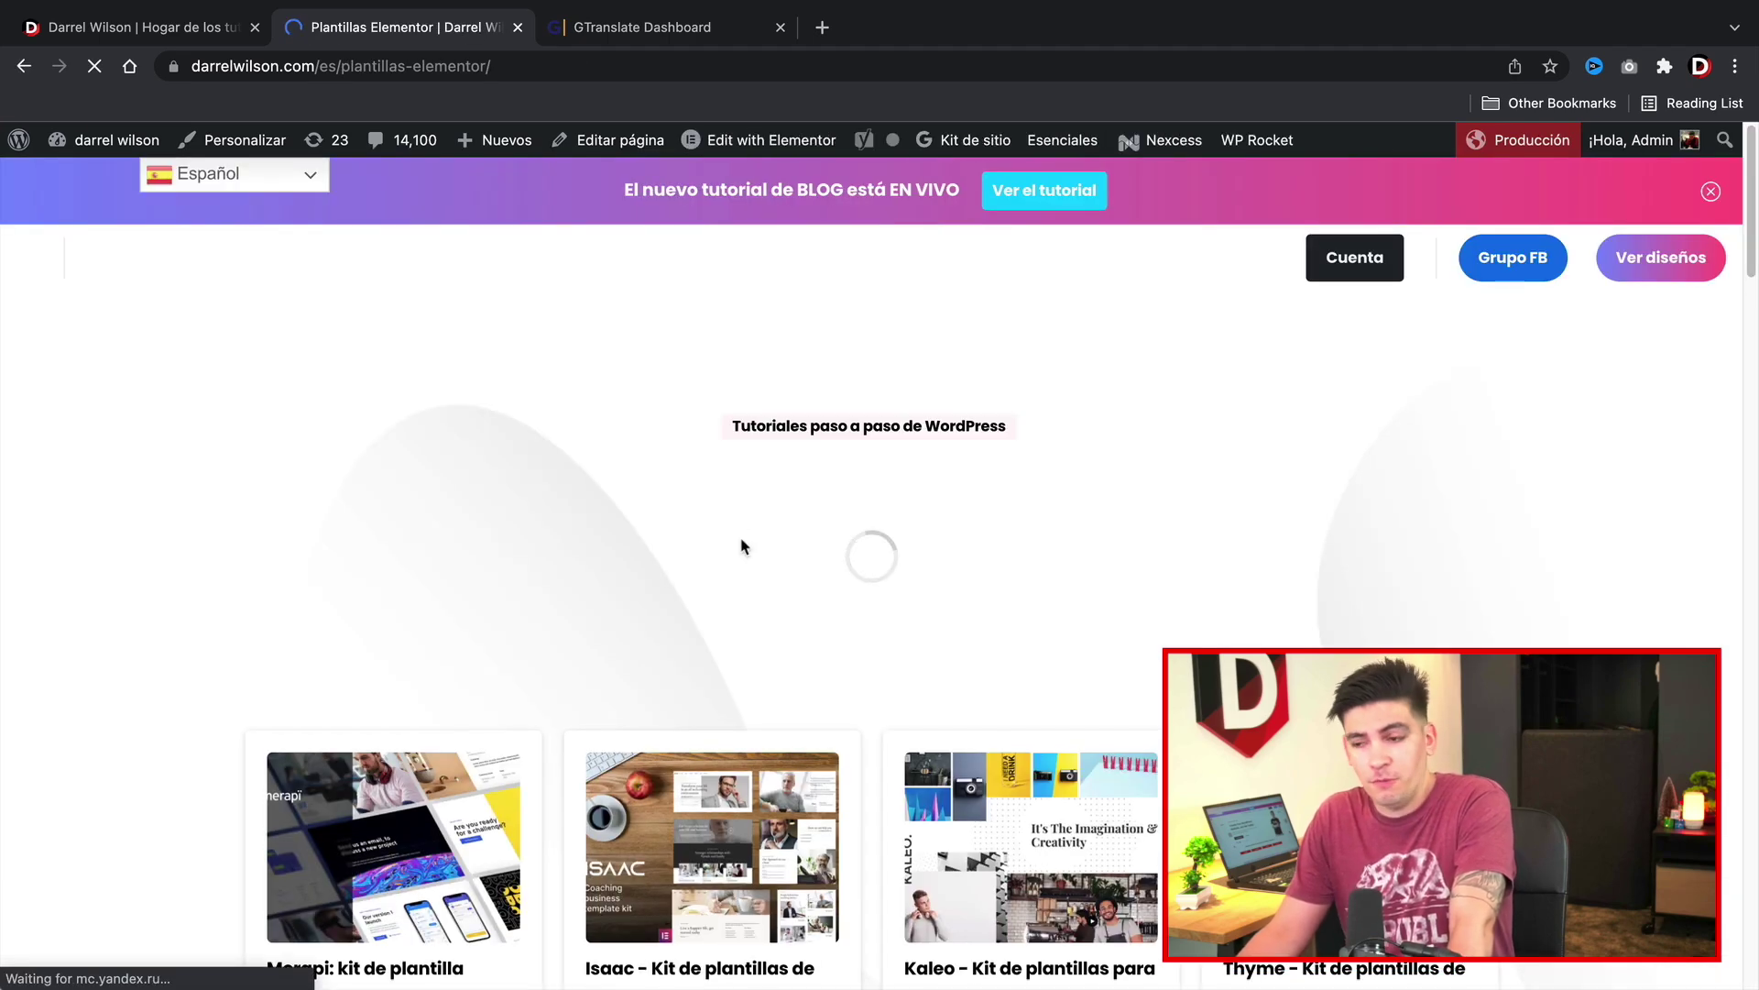
scroll(778, 600, "down", 5)
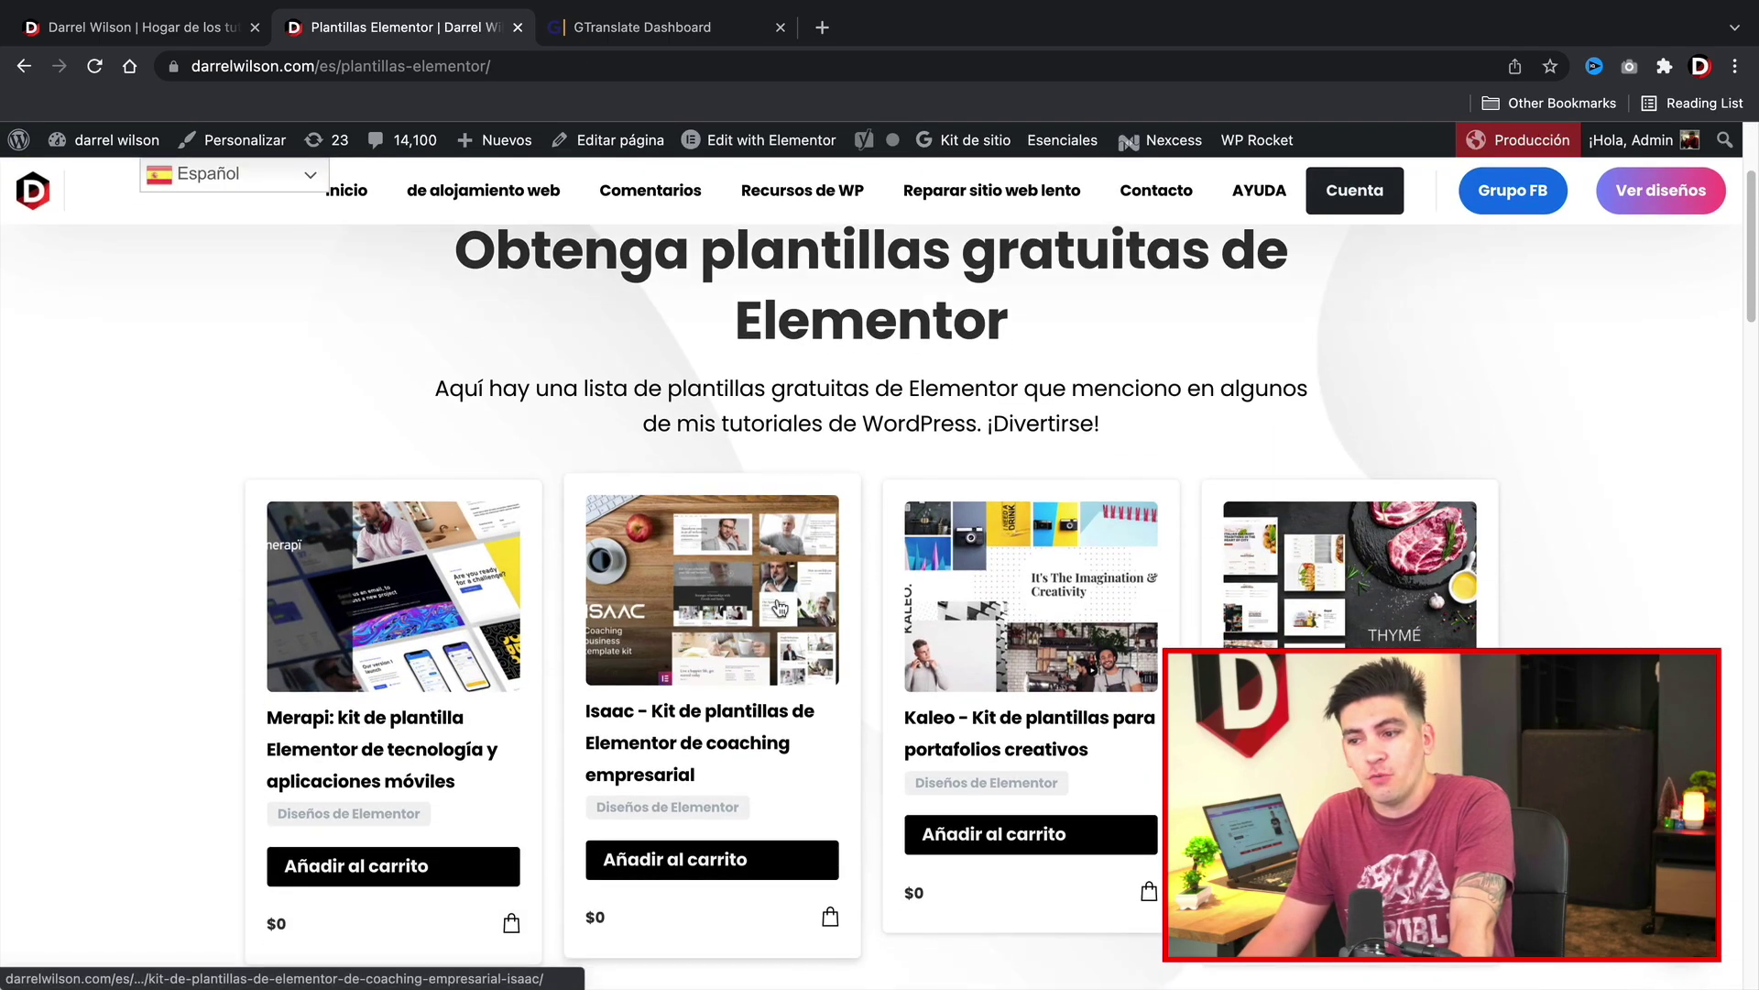
scroll(933, 548, "down", 6)
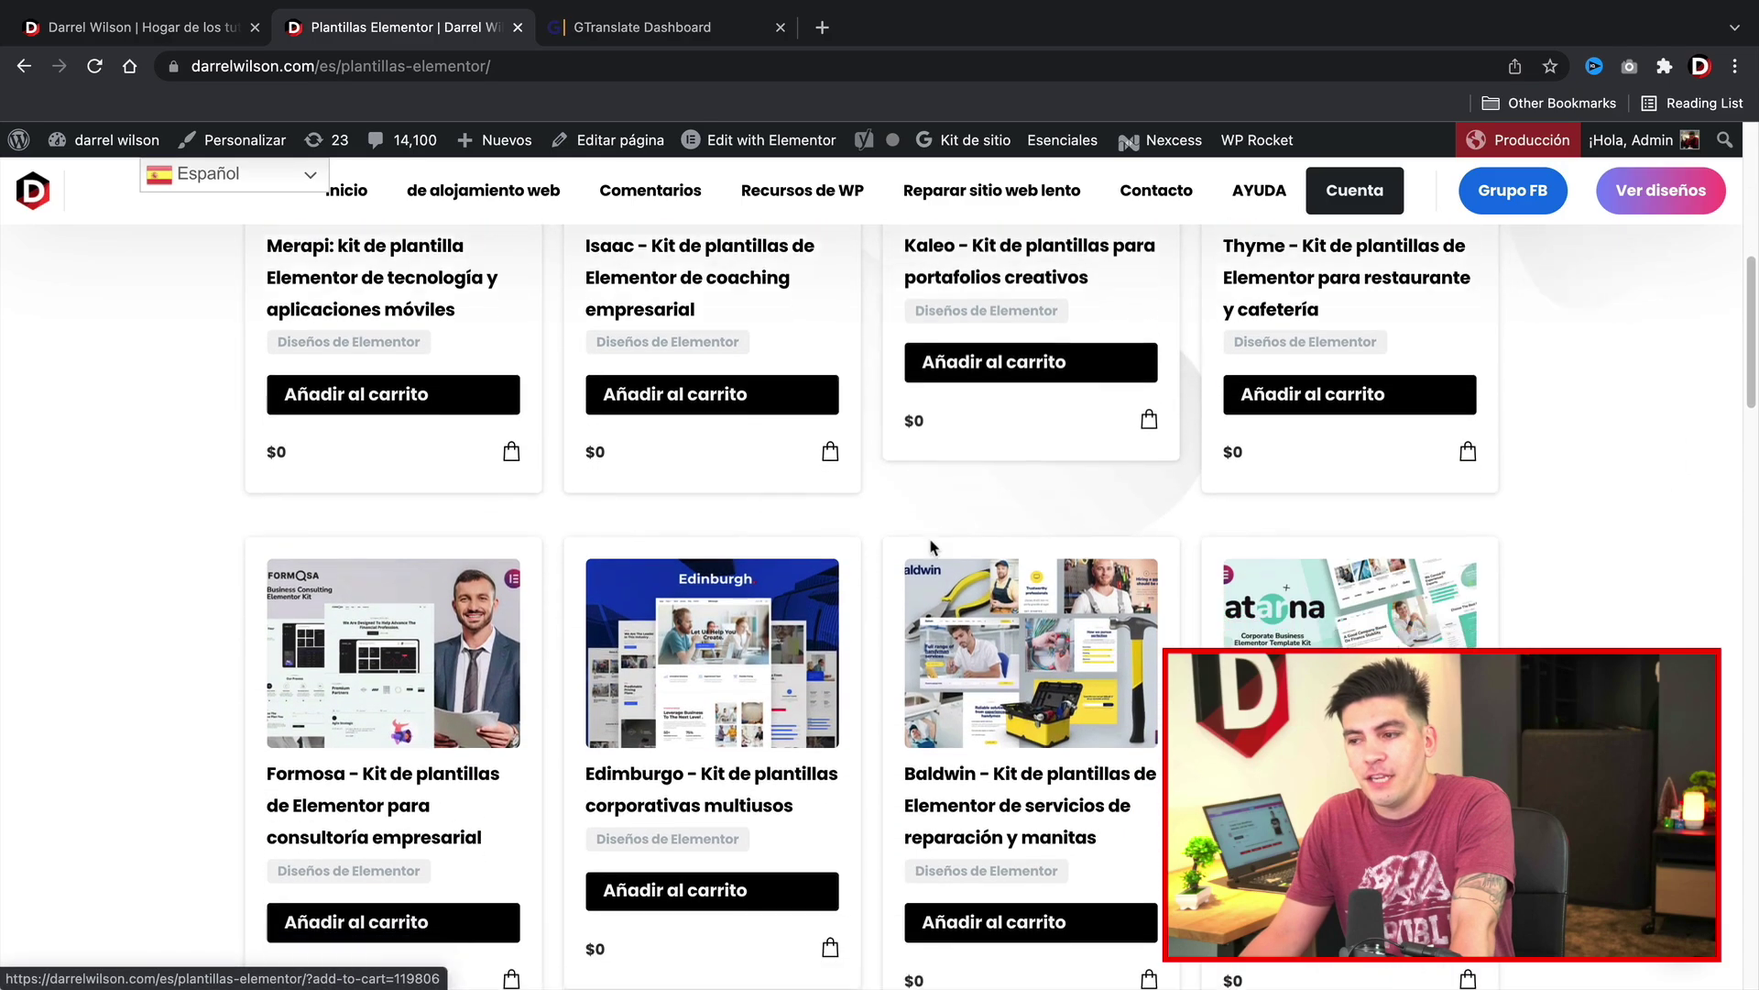
scroll(933, 548, "down", 10)
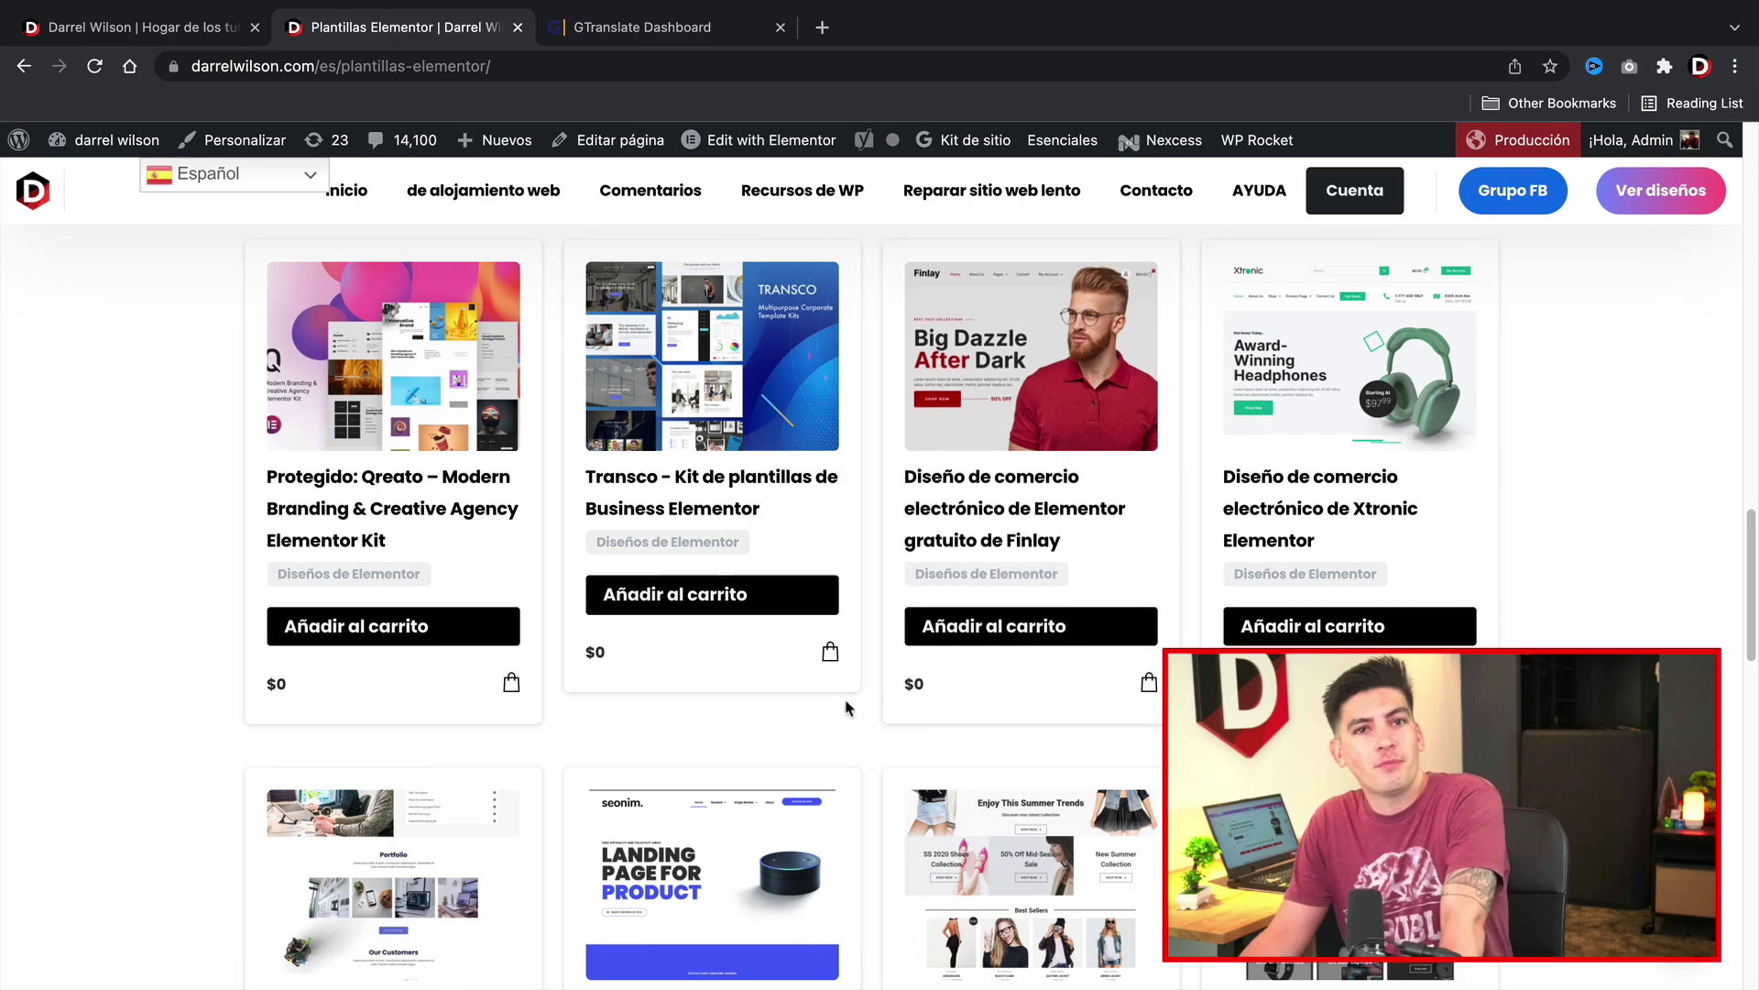
scroll(844, 707, "up", 15)
scroll(847, 707, "up", 2)
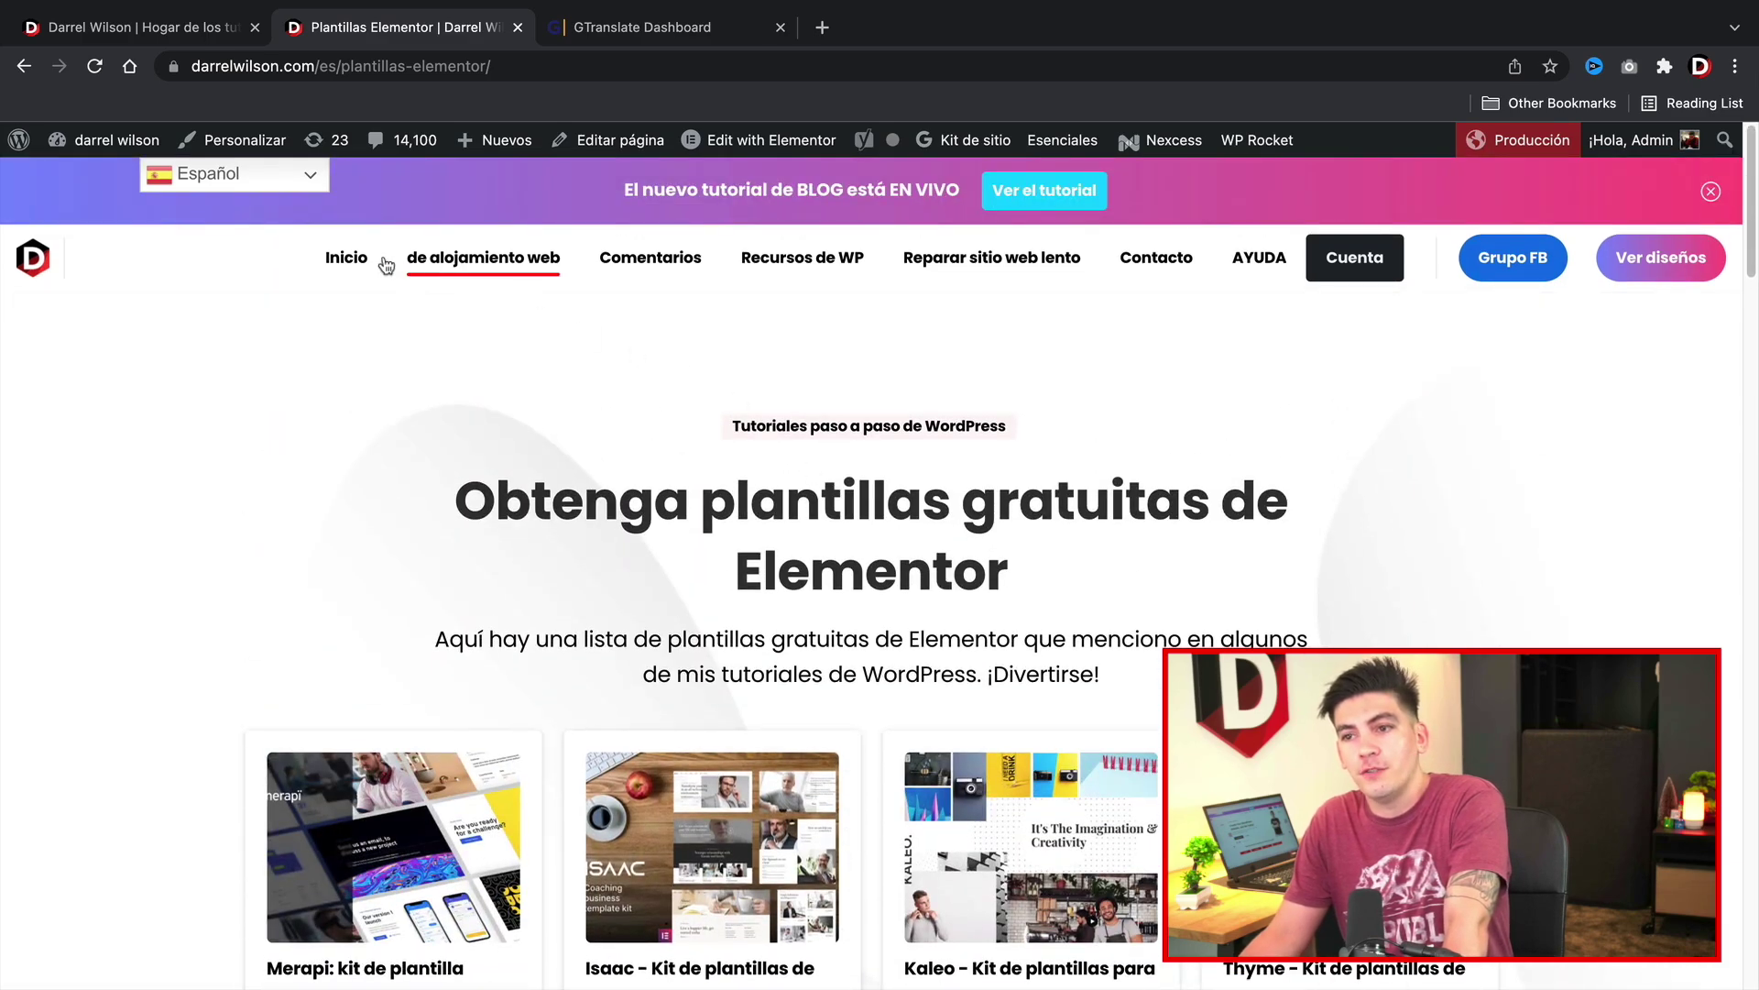
left_click(341, 261)
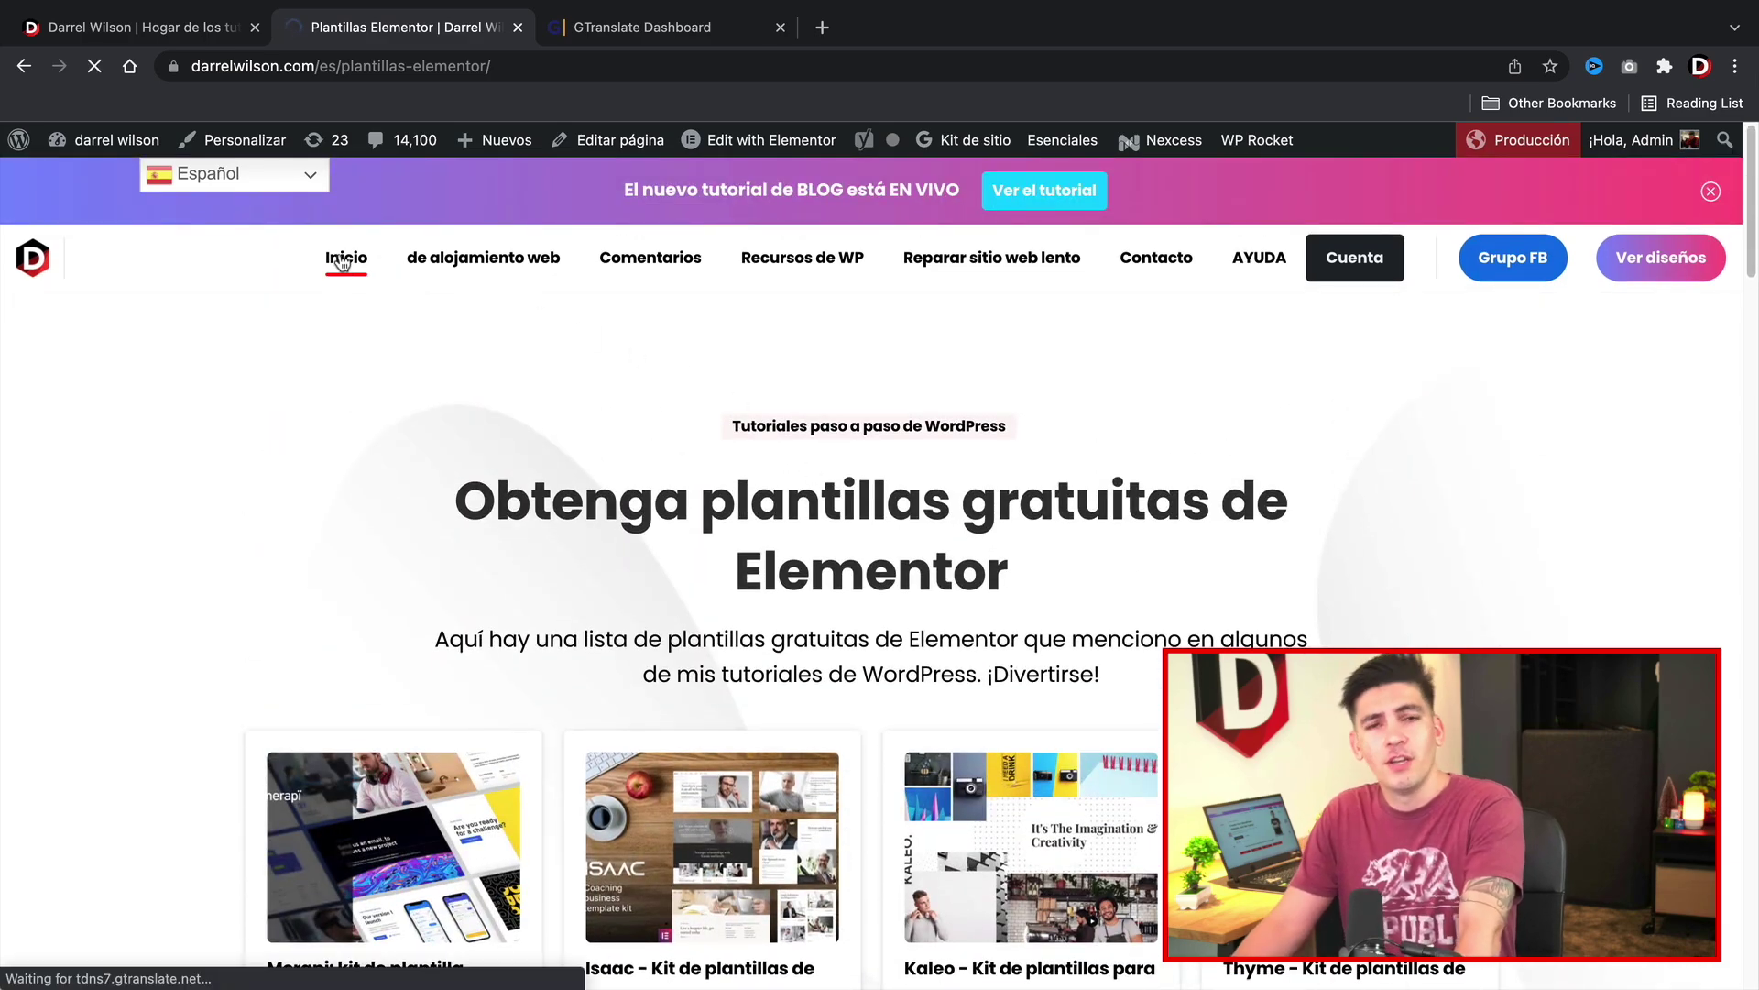